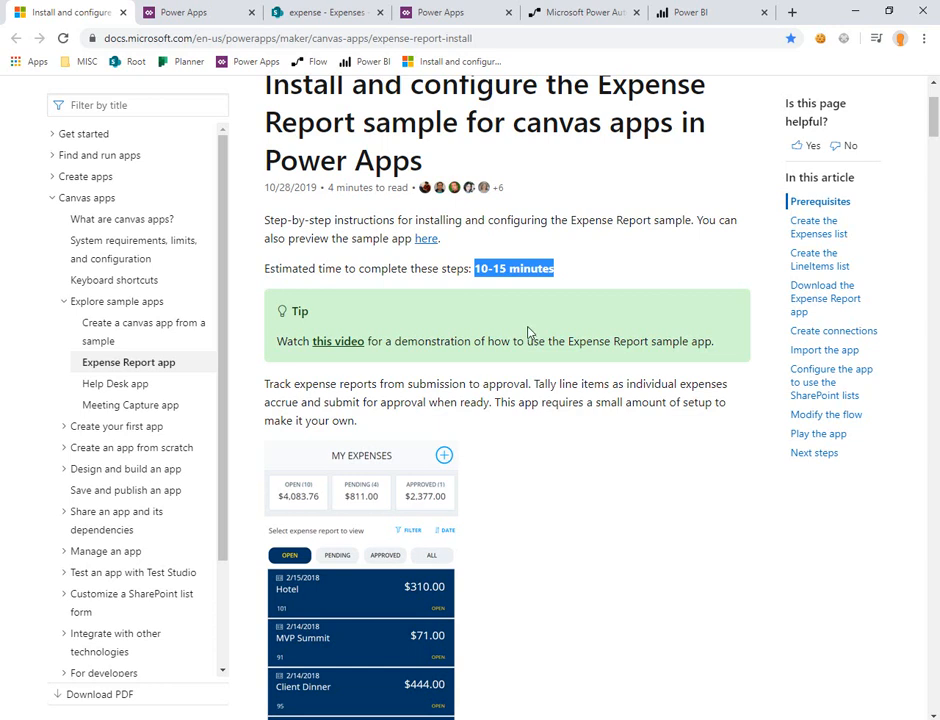
# Step: Open the sample app from the install article and create the My Expenses canvas app with "My" removed from its name
pyautogui.click(427, 244)
pyautogui.click(152, 11)
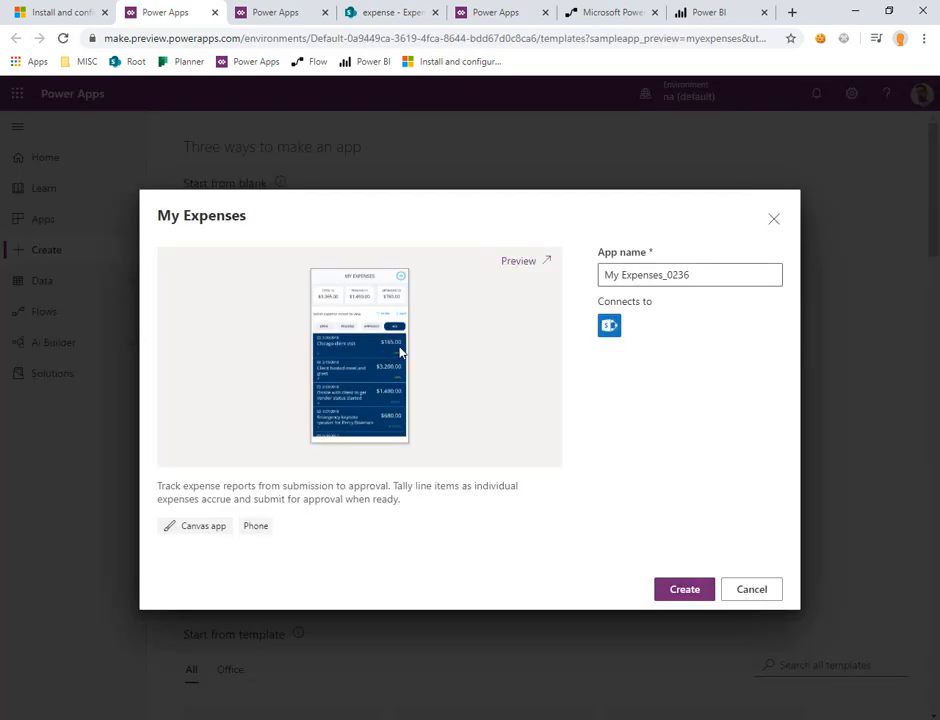
pyautogui.click(621, 275)
pyautogui.hotkey('shift', 'Home')
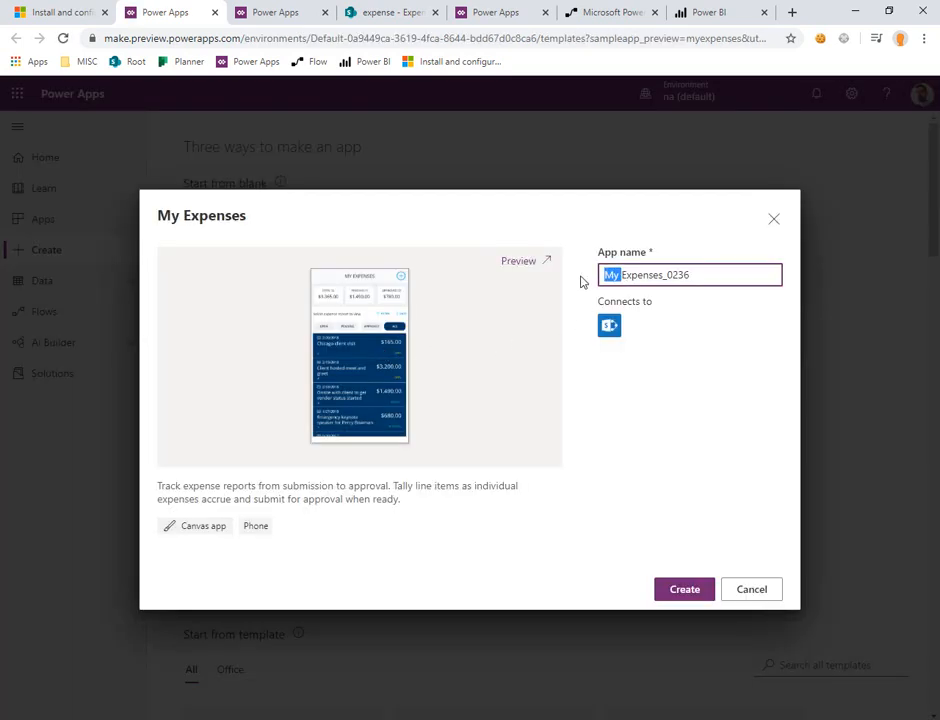
pyautogui.press('BackSpace')
pyautogui.click(667, 590)
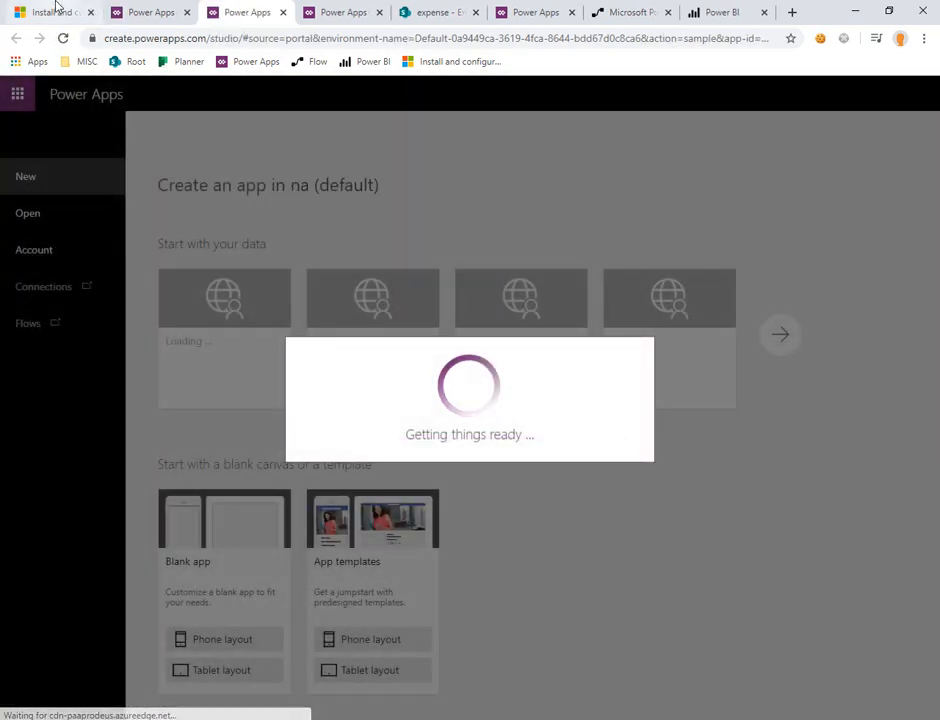
# Step: Examine the article's Expenses list and Cost Center column instructions, and switch to the SharePoint Expenses list
pyautogui.click(50, 12)
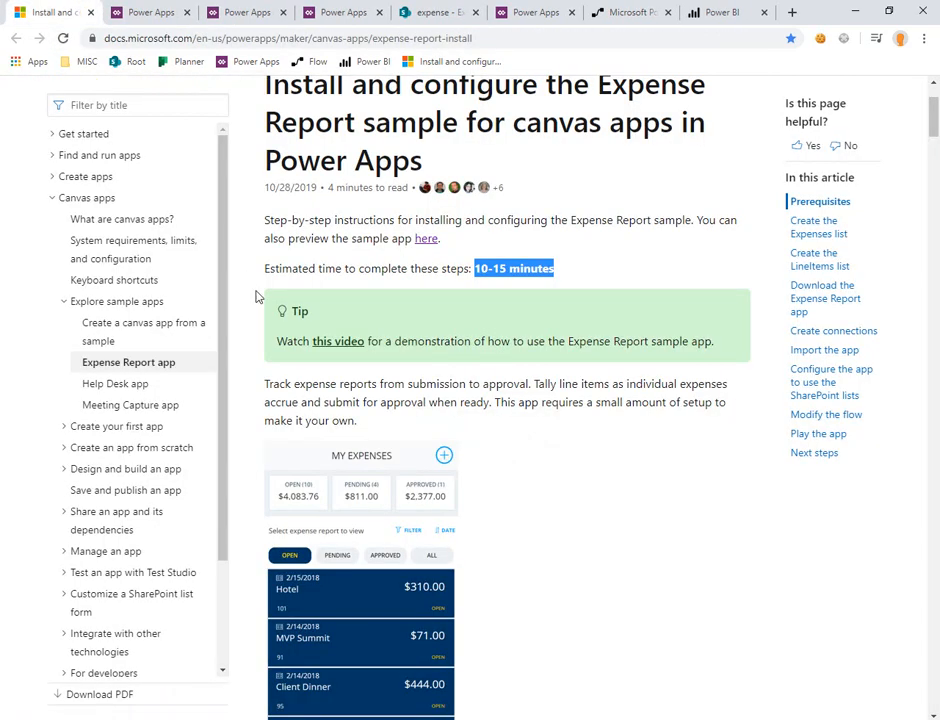
pyautogui.scroll(-7, 441, 361)
pyautogui.scroll(-4, 445, 362)
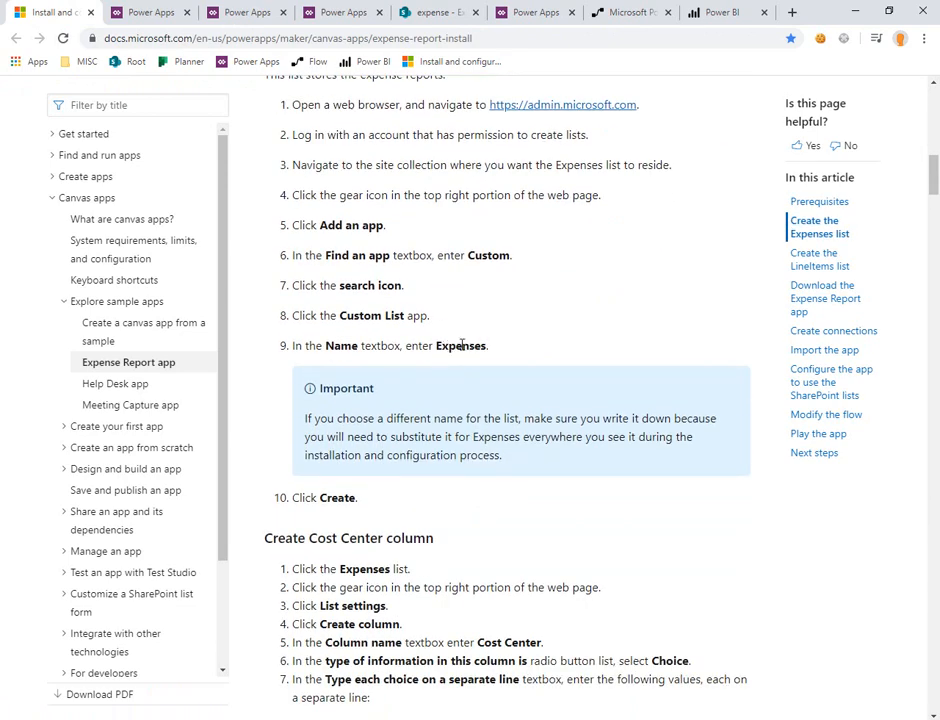
pyautogui.doubleClick(461, 345)
pyautogui.scroll(-3, 501, 362)
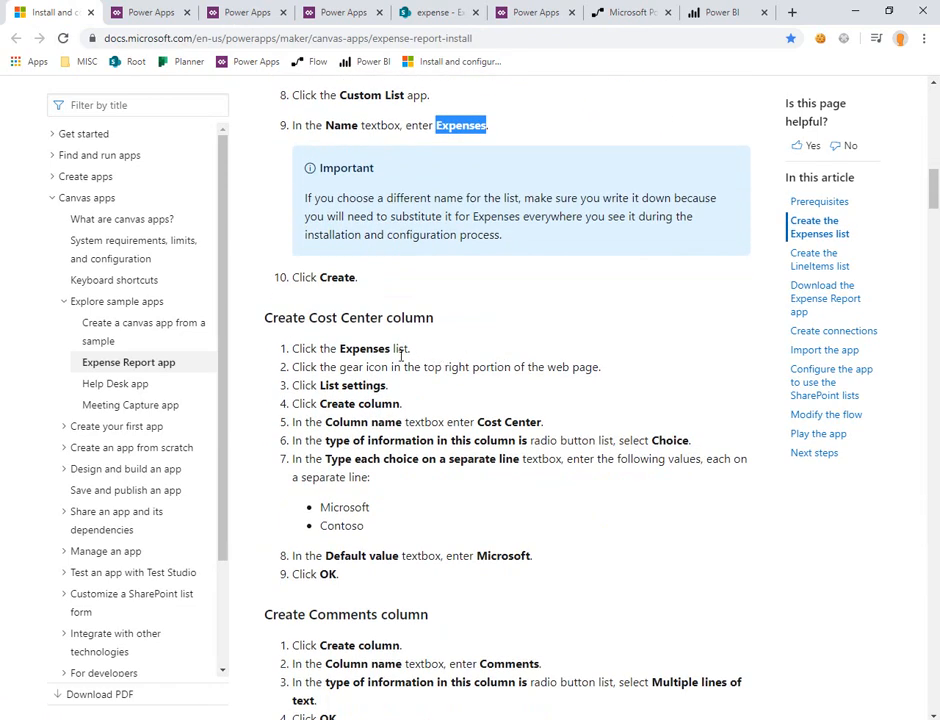
pyautogui.scroll(-1, 401, 355)
pyautogui.moveTo(310, 244); pyautogui.dragTo(384, 247)
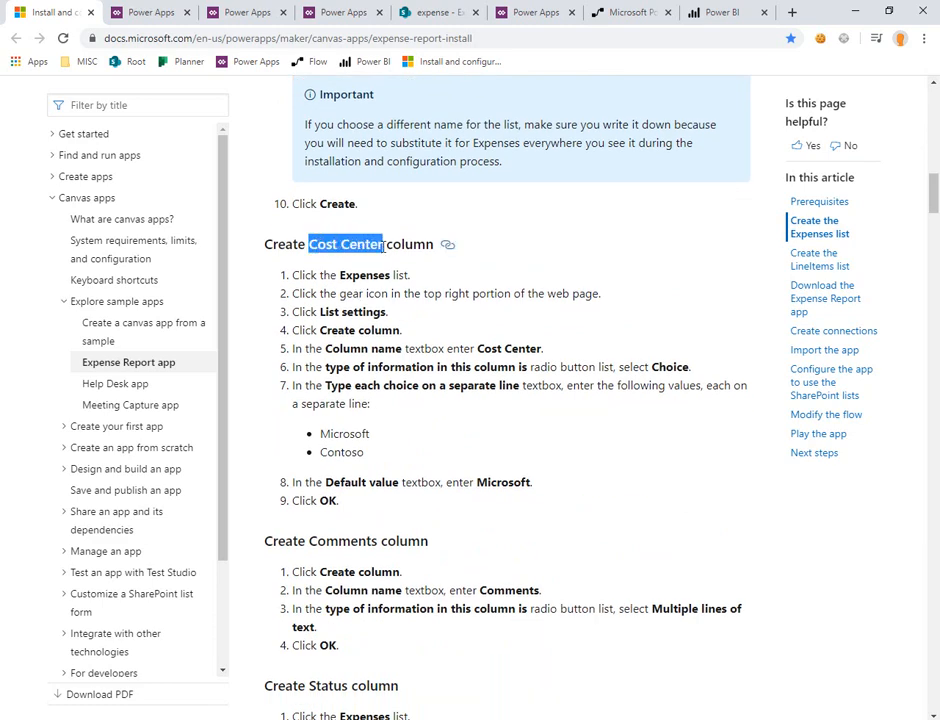
pyautogui.hotkey('ctrl', '5')
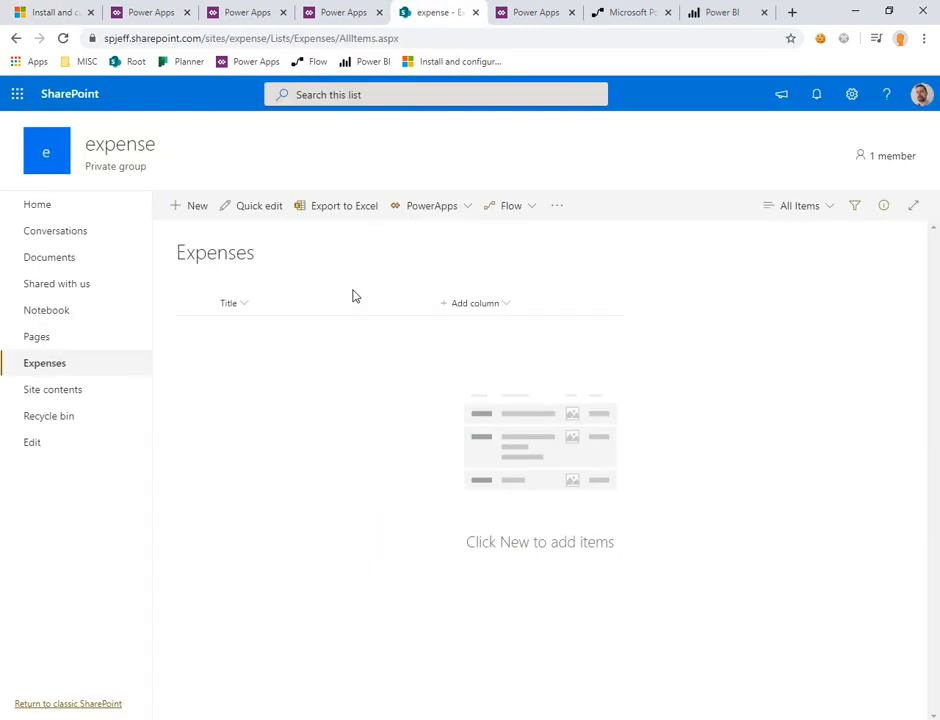
pyautogui.click(469, 309)
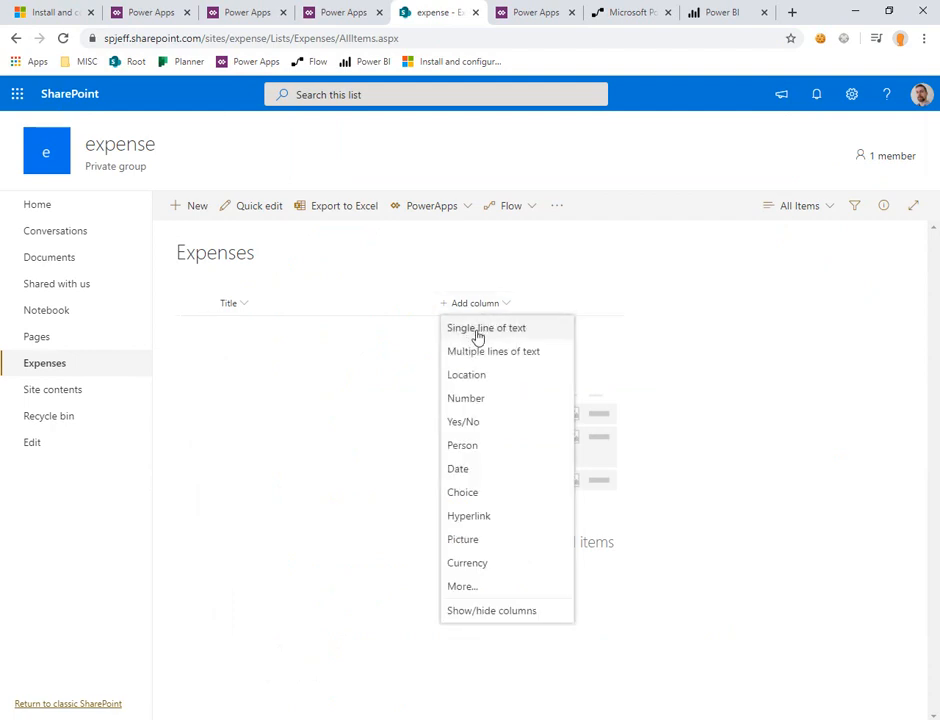
pyautogui.click(477, 333)
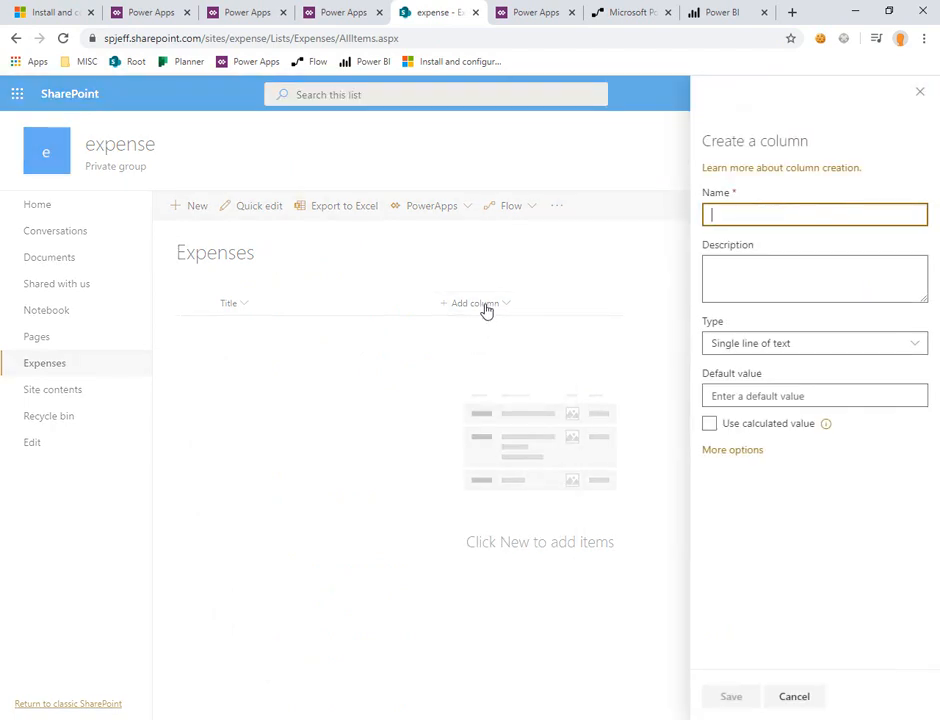
pyautogui.click(800, 697)
# Step: Add a Choice column named Cost Center to the Expenses list with choices Microsoft and Contoso and default value Microsoft
pyautogui.click(474, 305)
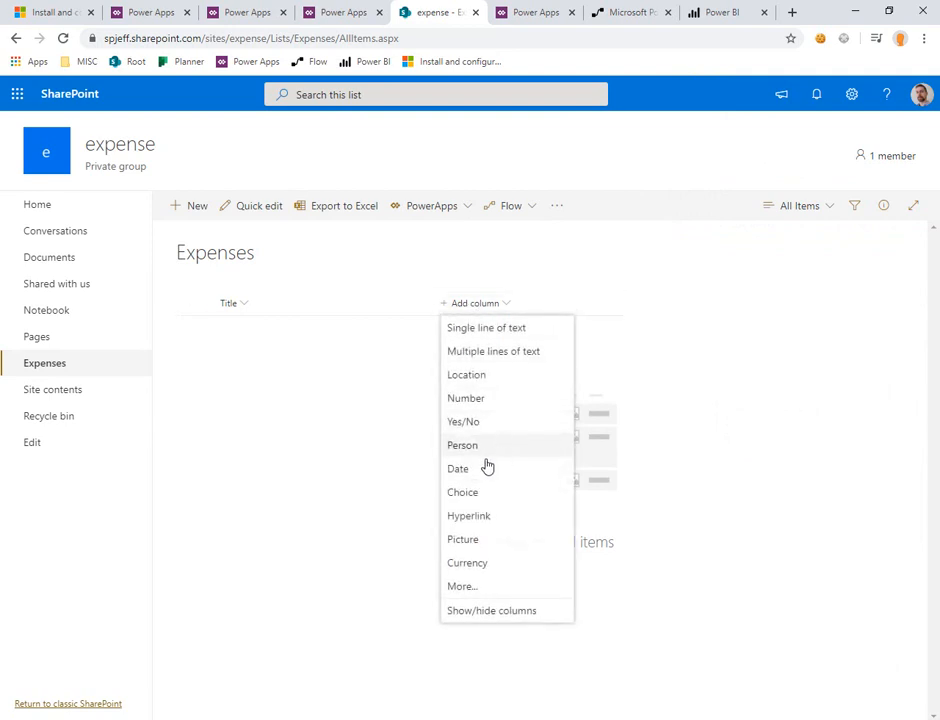
pyautogui.click(472, 494)
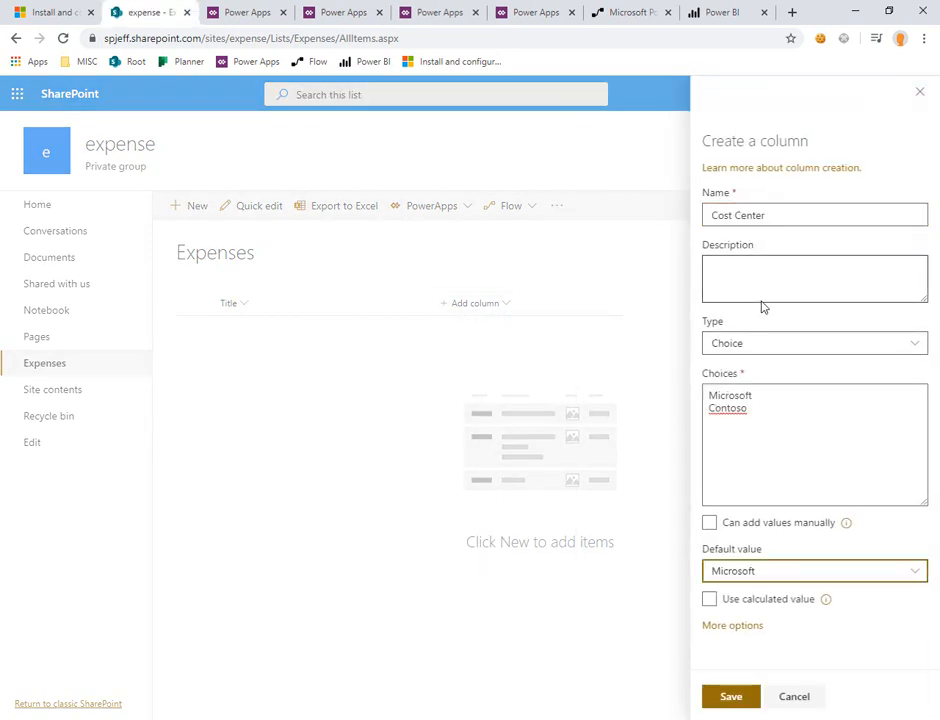
pyautogui.click(762, 301)
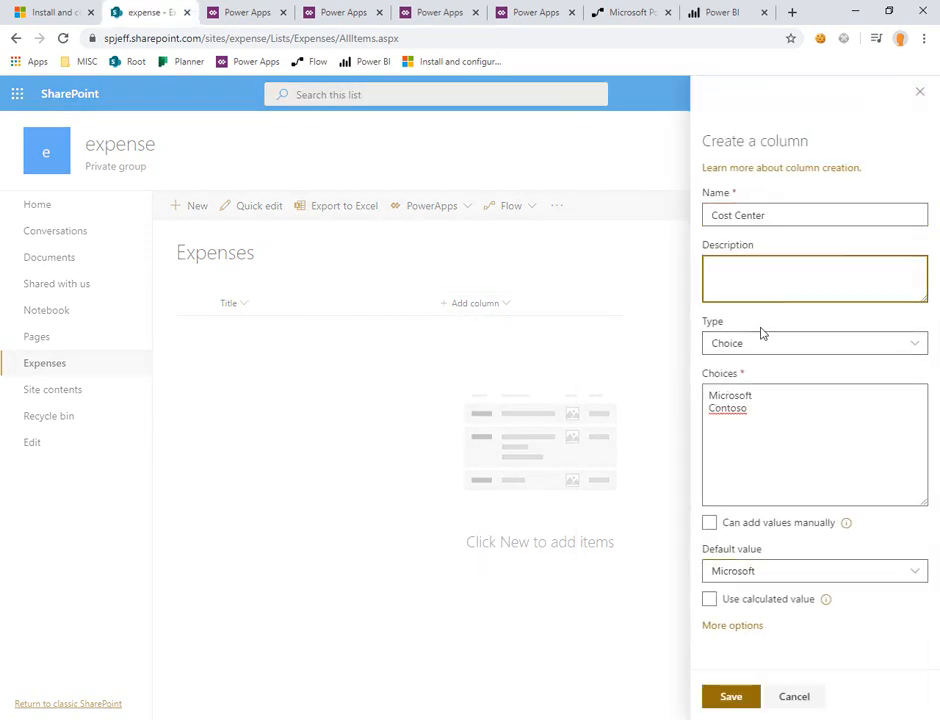
pyautogui.click(731, 697)
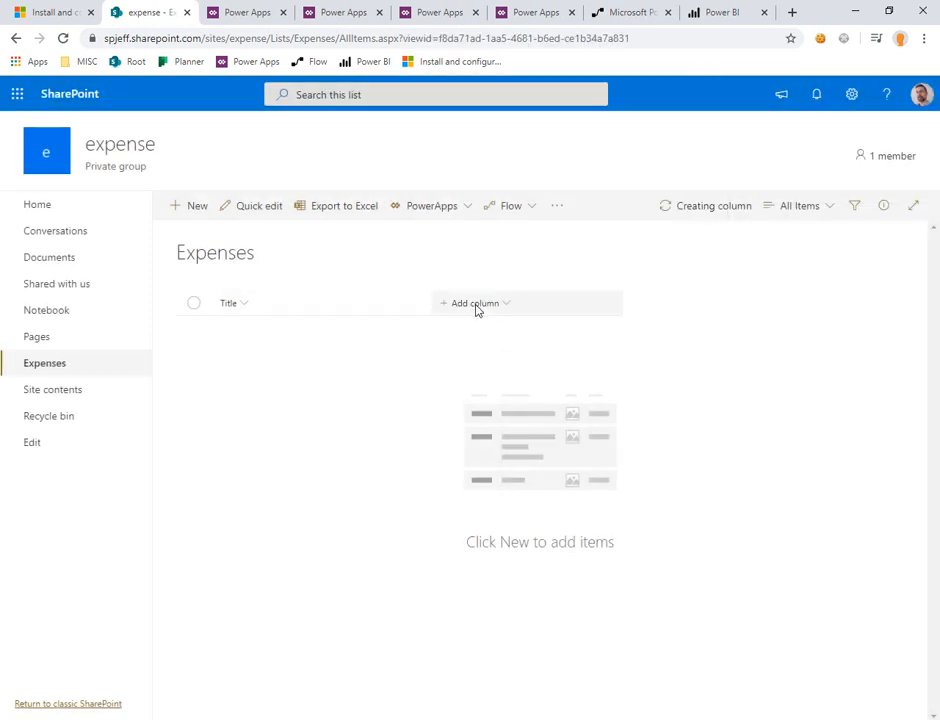
# Step: Add a Multiple lines of text column named Comments to the Expenses list and save it
pyautogui.click(478, 311)
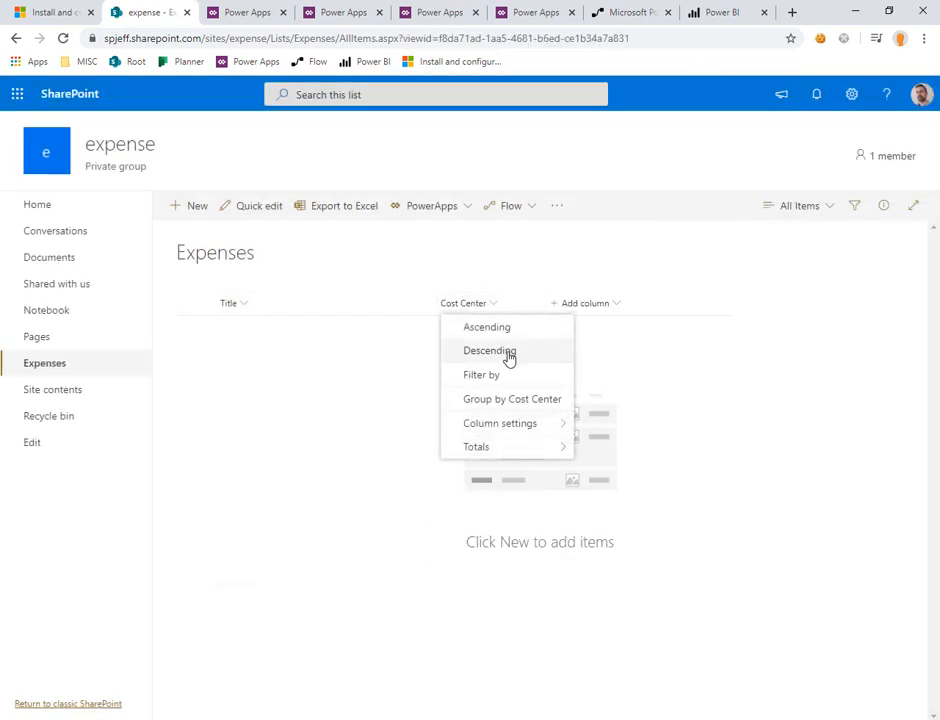
pyautogui.click(564, 306)
pyautogui.click(600, 352)
pyautogui.write('Comments')
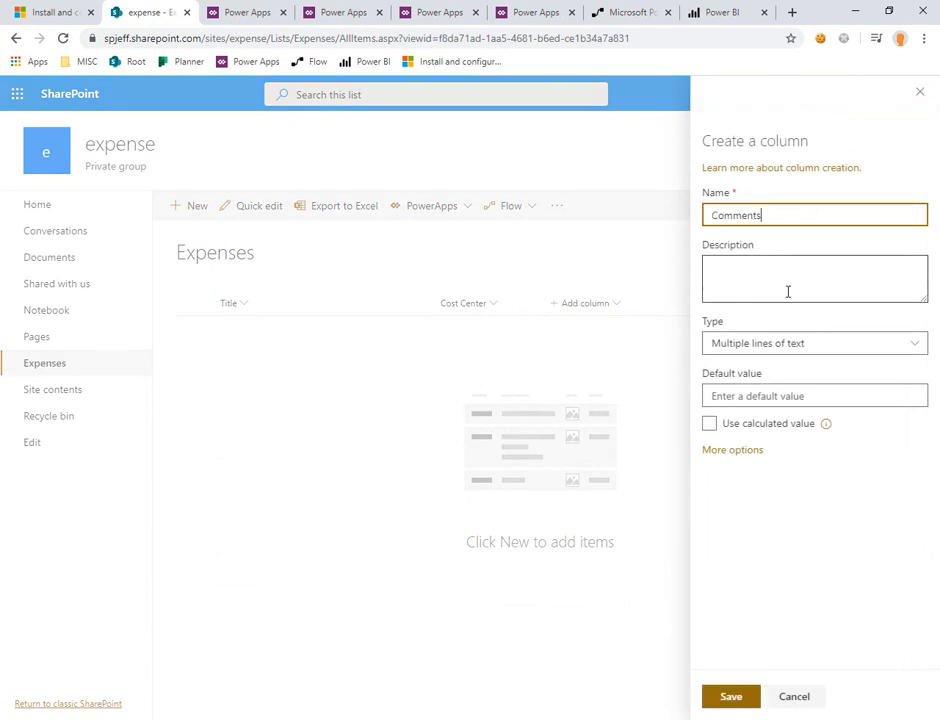
pyautogui.click(731, 697)
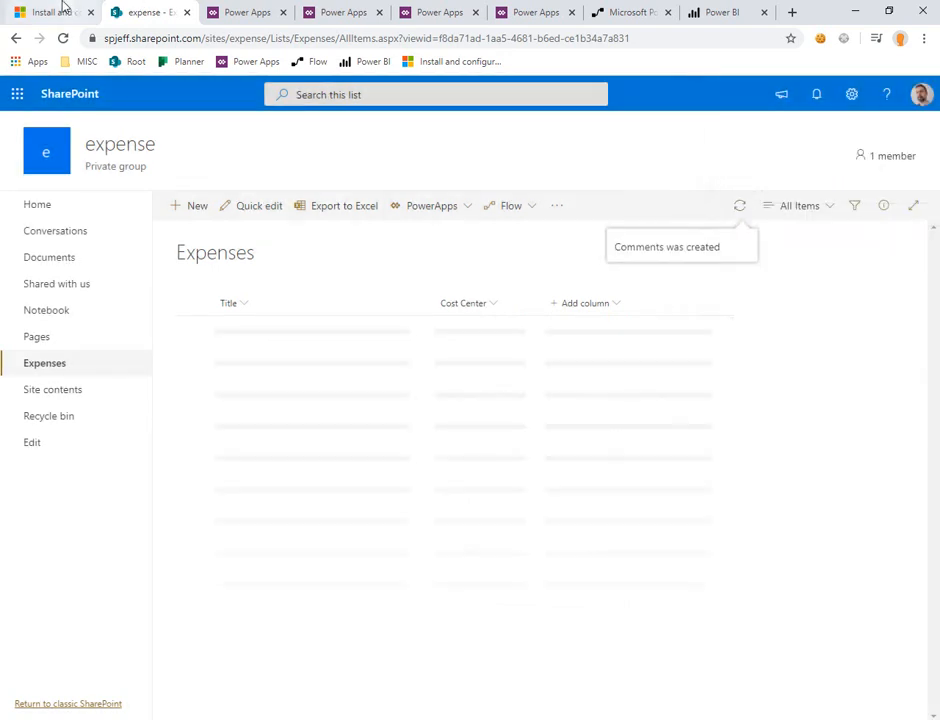
# Step: Add a Choice column named Status with the choices Open, Pending and Approved copied from the article, and default value Open
pyautogui.click(60, 10)
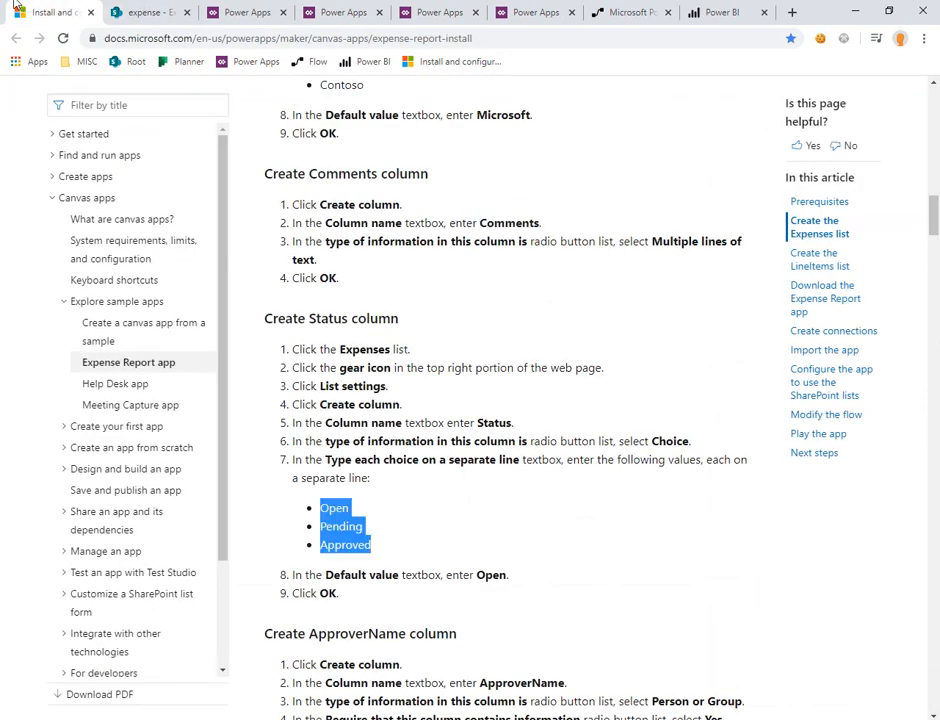
pyautogui.click(155, 10)
pyautogui.click(712, 302)
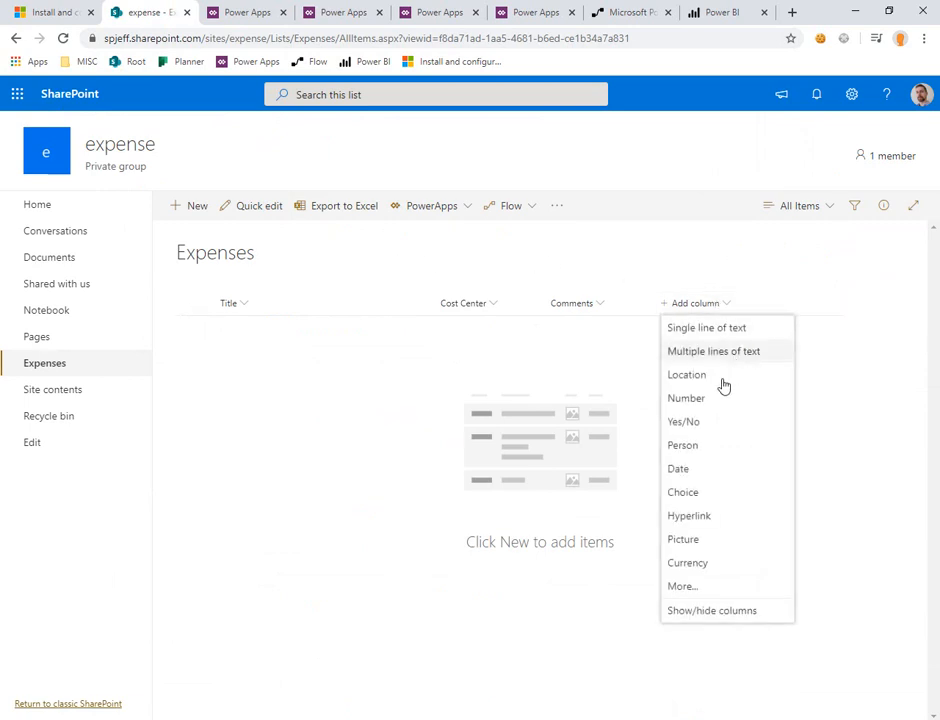
pyautogui.click(703, 493)
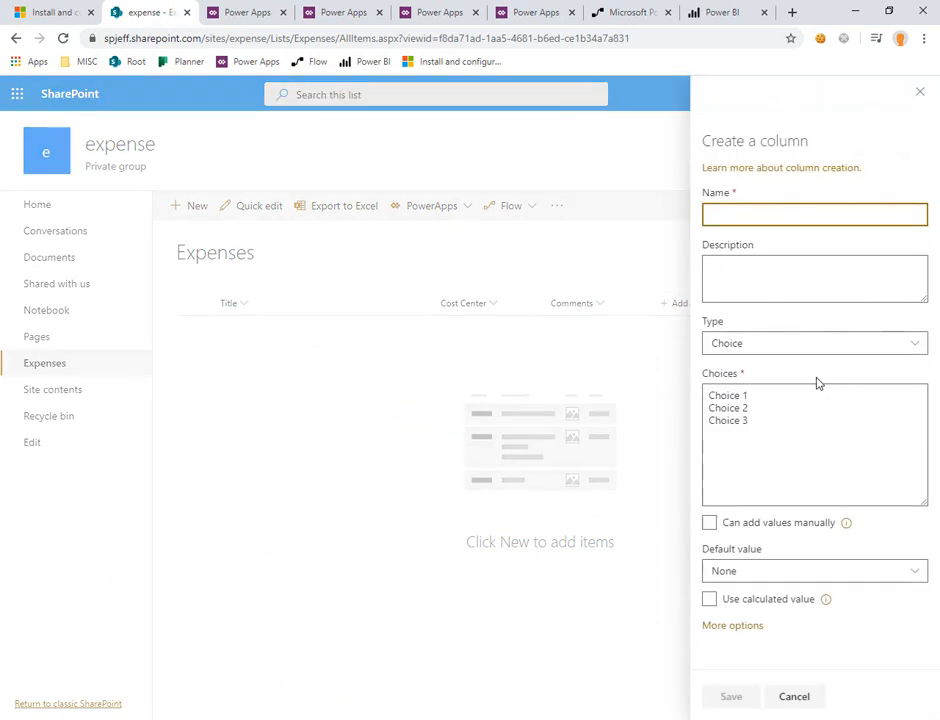
pyautogui.write('Status')
pyautogui.click(820, 401)
pyautogui.hotkey('ctrl', 'a')
pyautogui.write('Open Pending Approved')
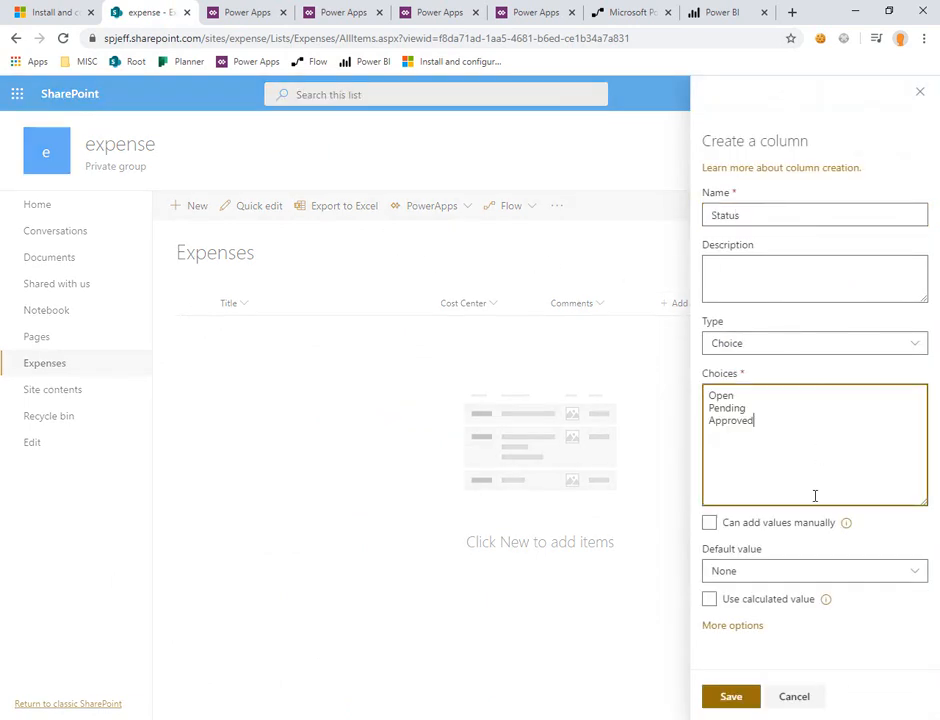
pyautogui.click(799, 572)
pyautogui.click(765, 618)
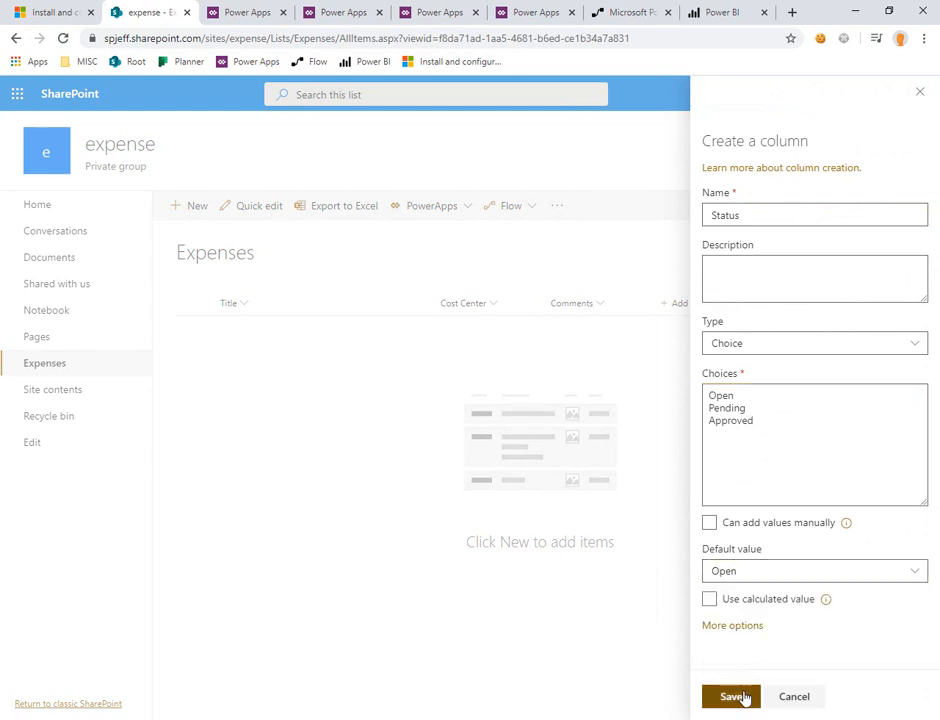
pyautogui.click(745, 697)
# Step: Add a Person column named ApproverName, as the article specifies, and require that it contains information
pyautogui.hotkey('ctrl', 'pageup')
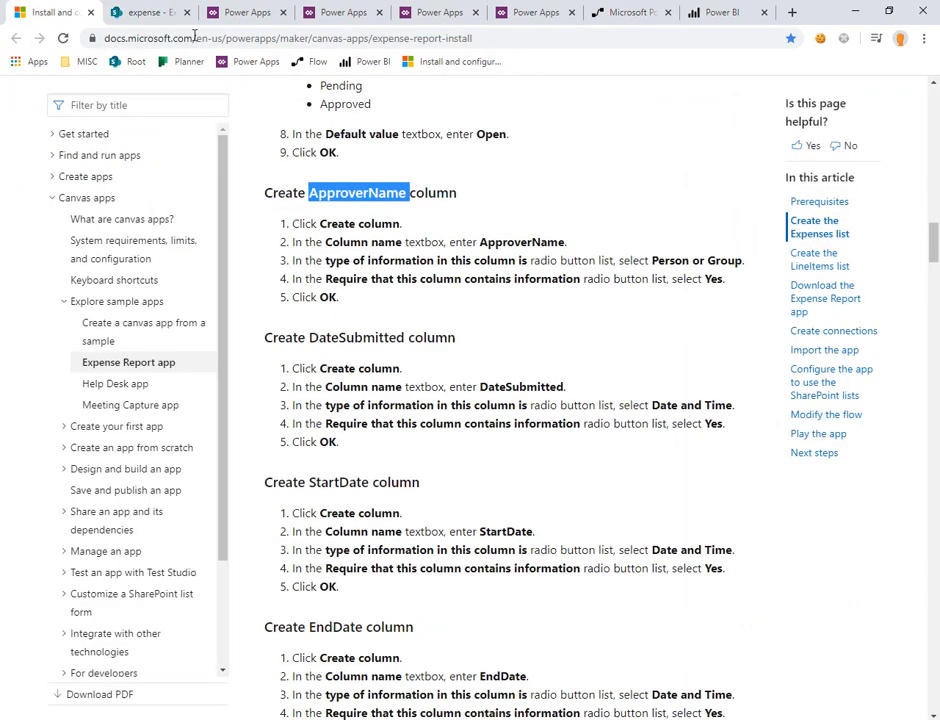
pyautogui.hotkey('ctrl', 'pagedown')
pyautogui.click(795, 305)
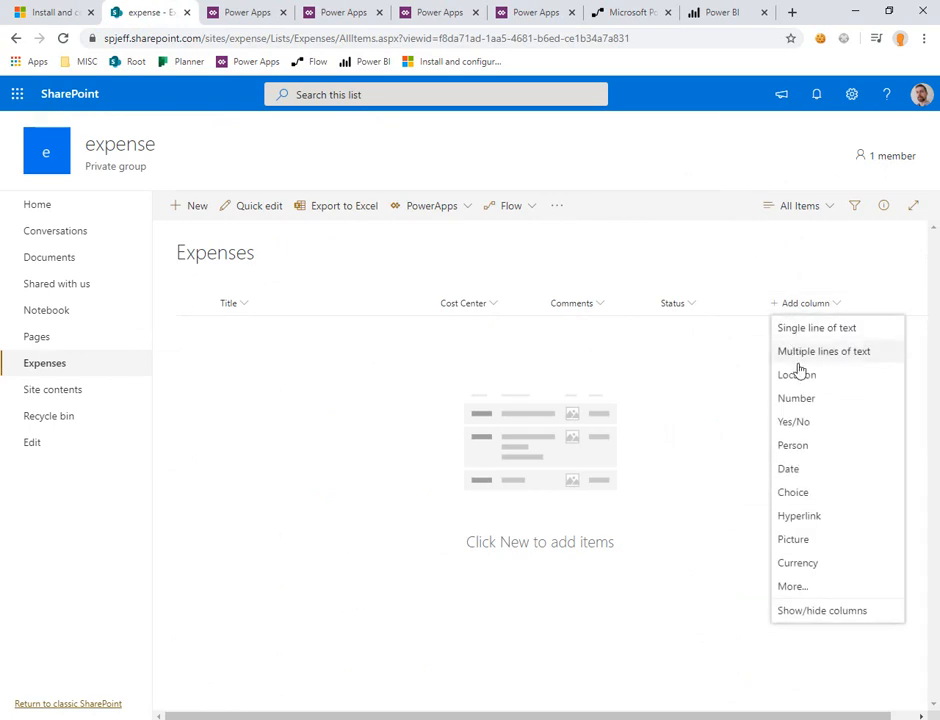
pyautogui.click(785, 446)
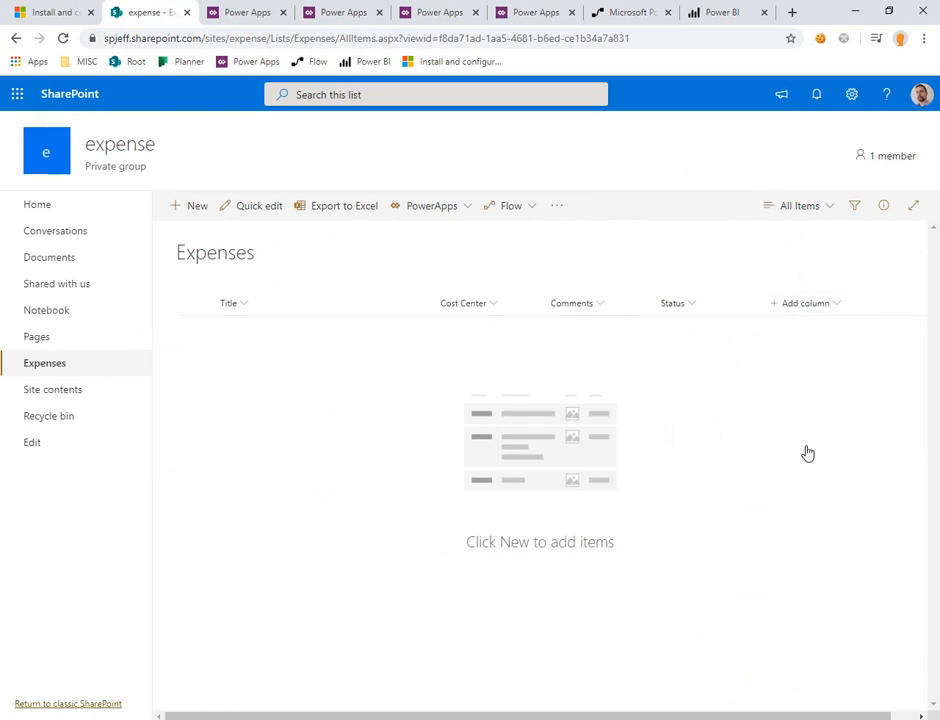
pyautogui.write('ApproverName')
pyautogui.press('Return')
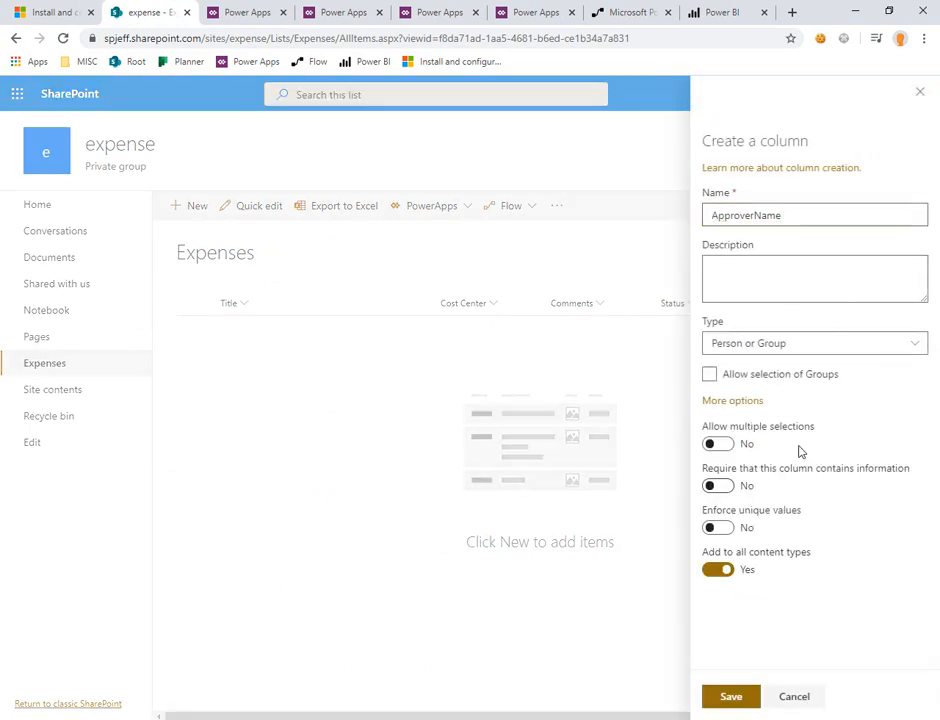
pyautogui.click(724, 486)
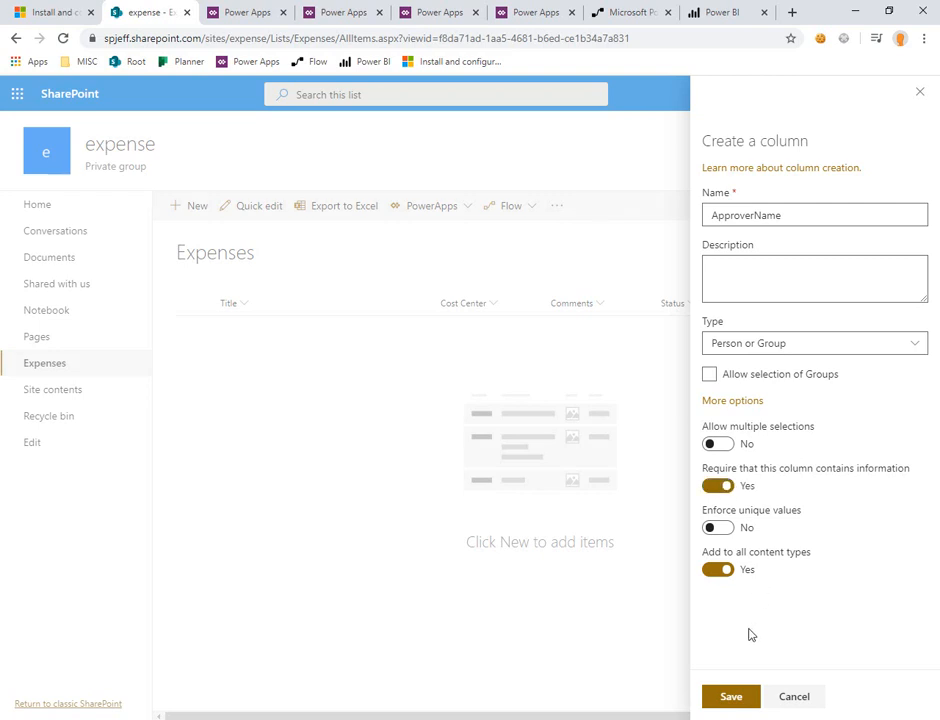
pyautogui.click(730, 695)
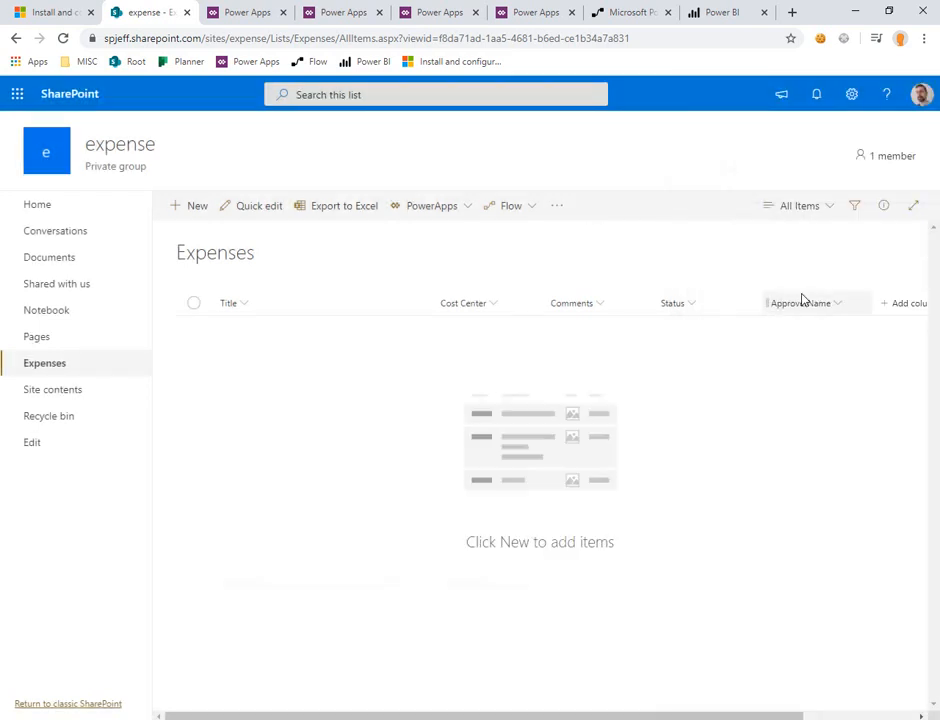
# Step: Add a Date column named DateSubmitted that must contain information, also copying the StartDate name from the article
pyautogui.click(893, 304)
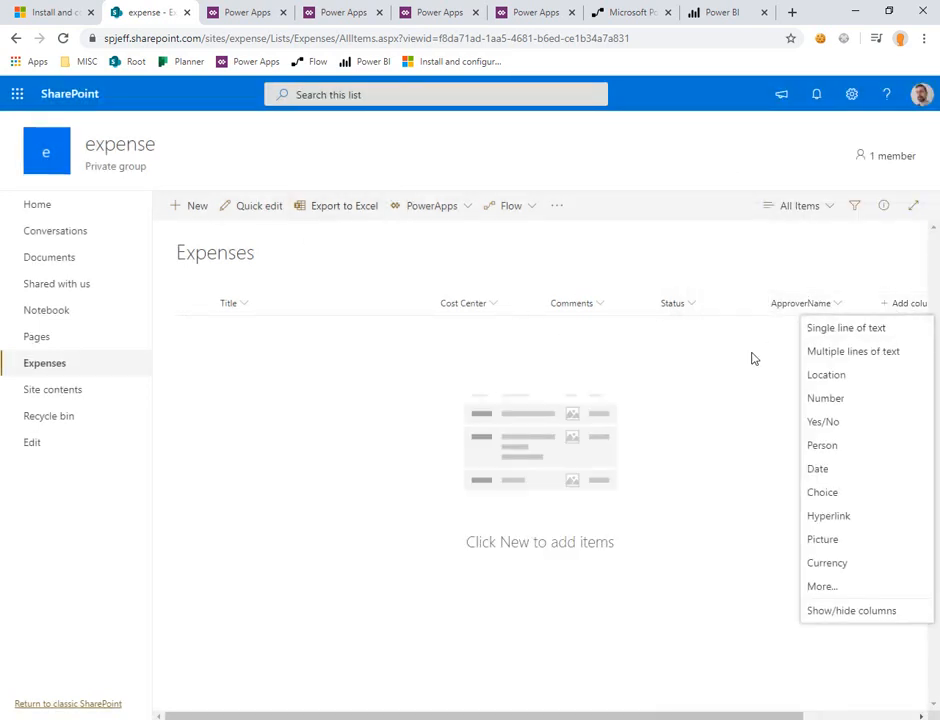
pyautogui.click(826, 470)
pyautogui.write('DateSubmitted')
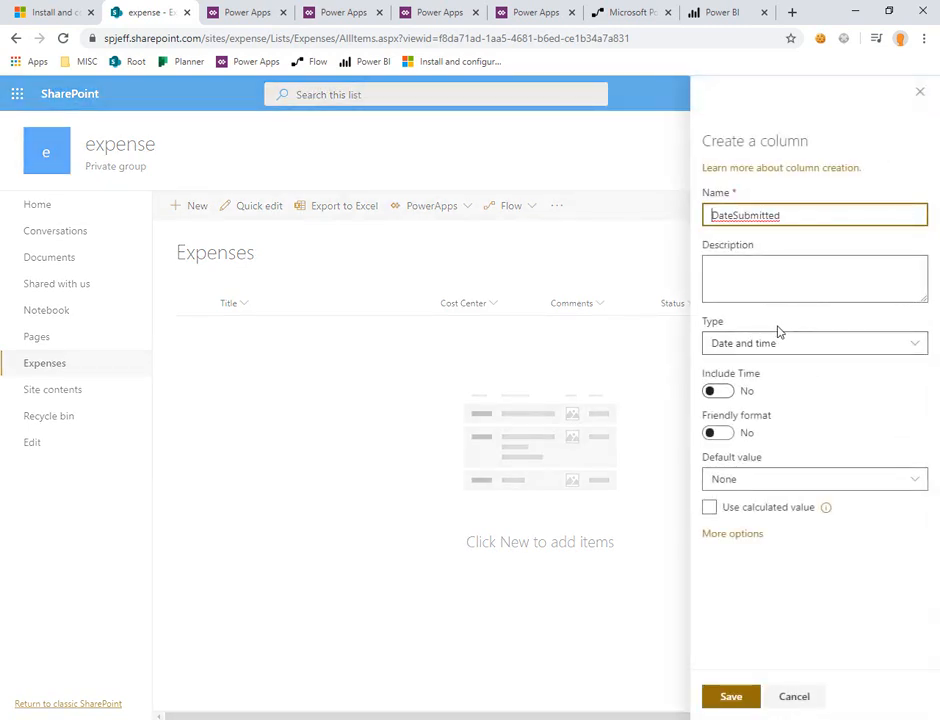
pyautogui.click(82, 15)
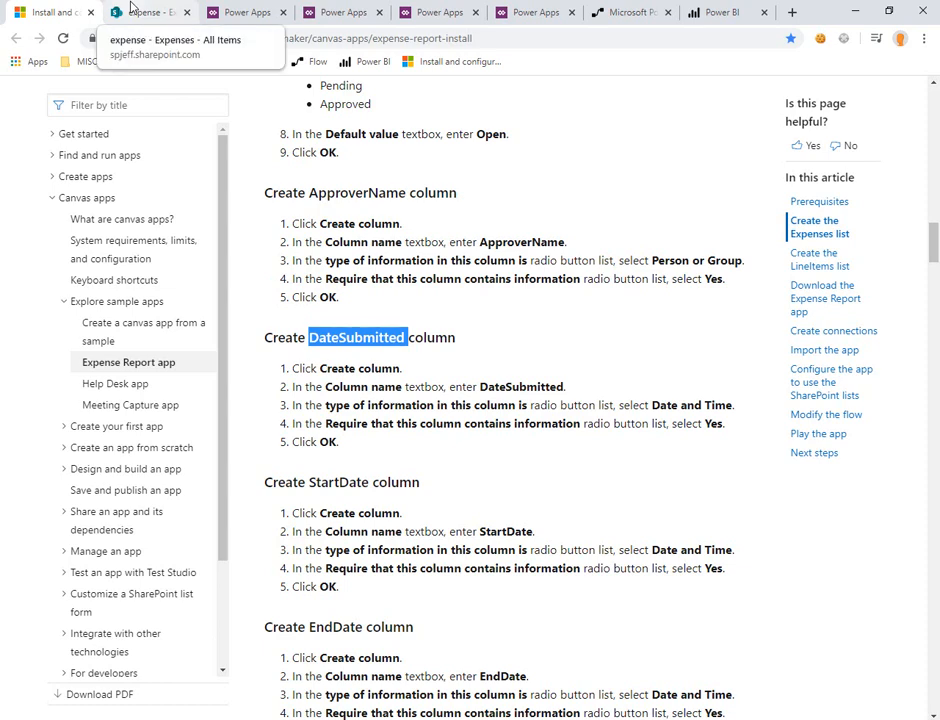
pyautogui.doubleClick(359, 485)
pyautogui.hotkey('ctrl', 'Tab')
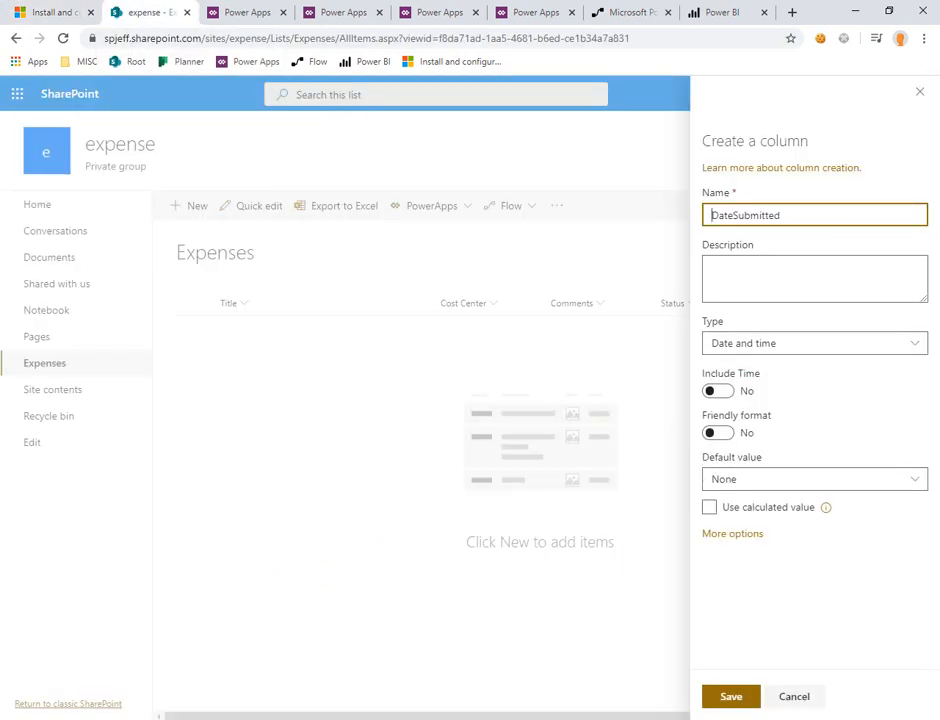
pyautogui.click(730, 535)
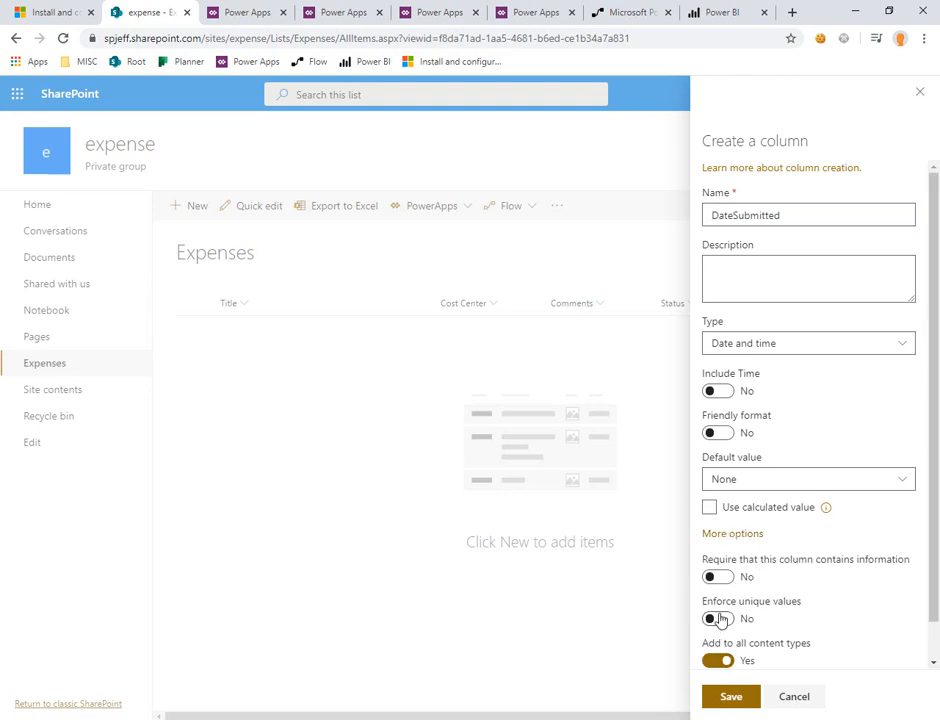
pyautogui.click(718, 578)
pyautogui.click(733, 696)
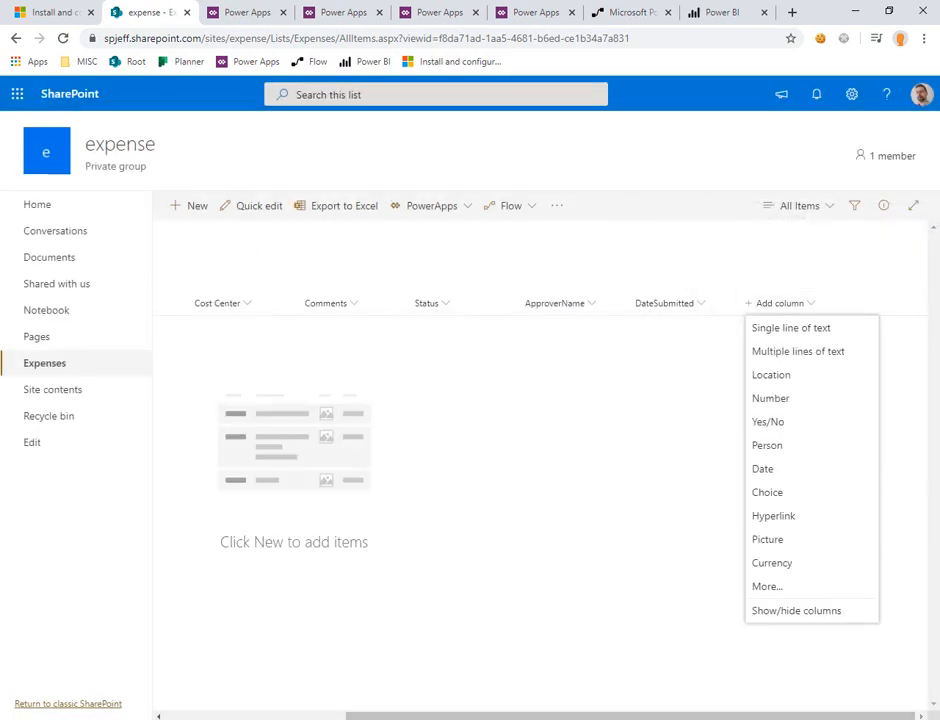
# Step: Add a Date column named StartDate to the Expenses list, require that it contains information, and save it
pyautogui.click(772, 474)
pyautogui.write('StartDate')
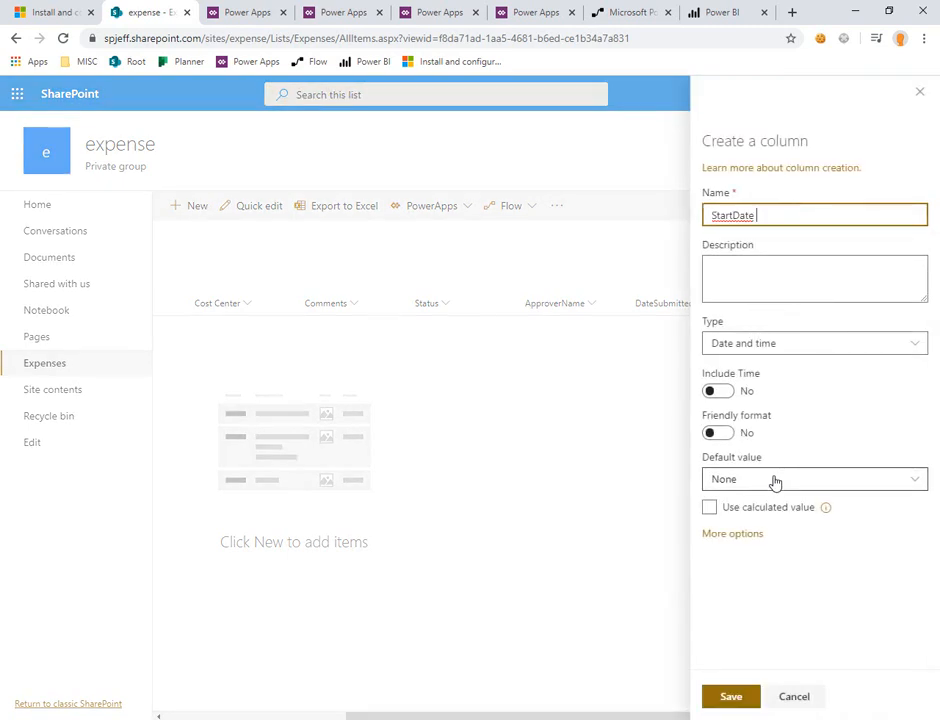
pyautogui.click(749, 537)
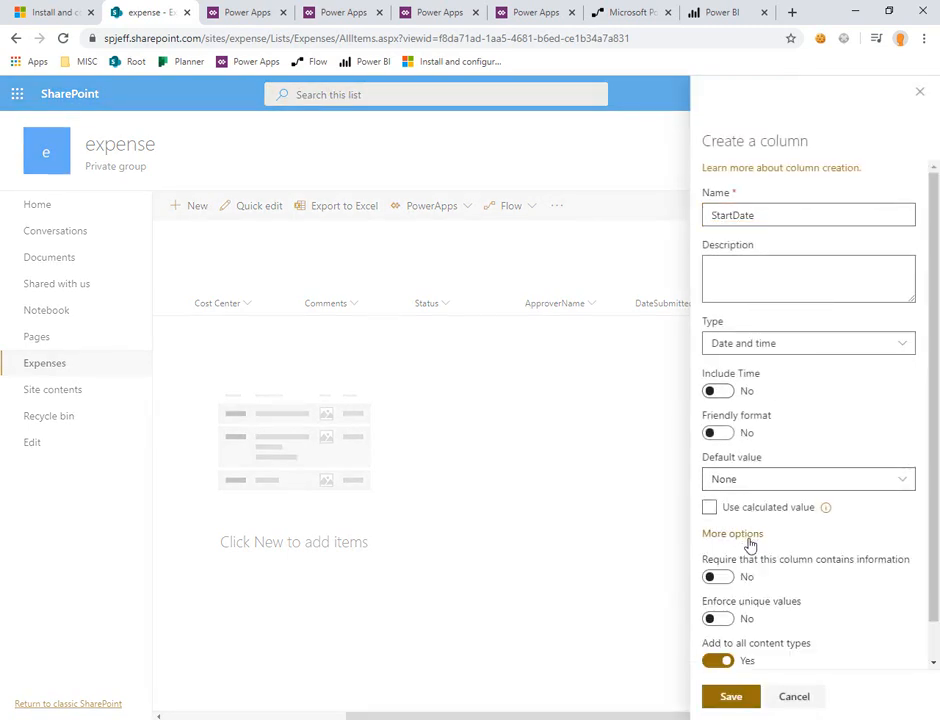
pyautogui.click(720, 578)
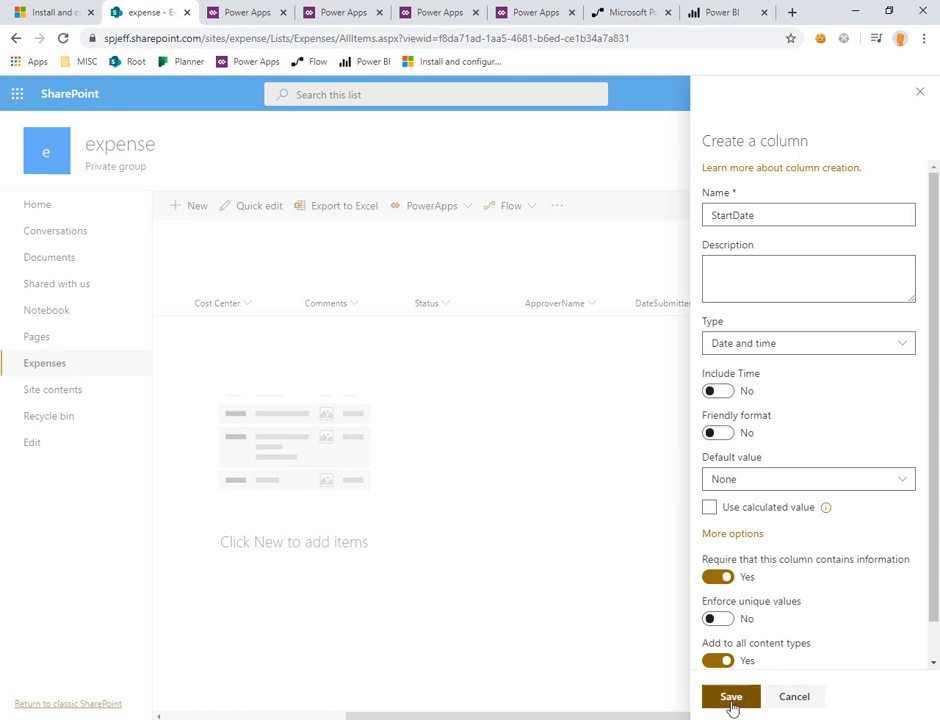
pyautogui.click(730, 700)
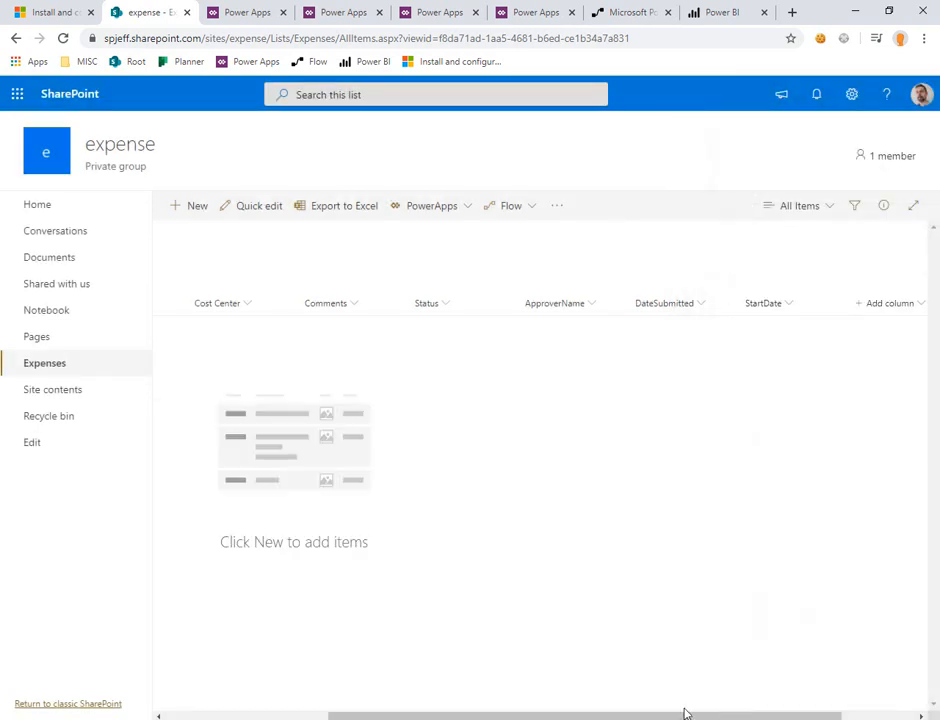
# Step: Add a Date column named EndDate to the Expenses list, require that it contains information, and save it
pyautogui.click(900, 305)
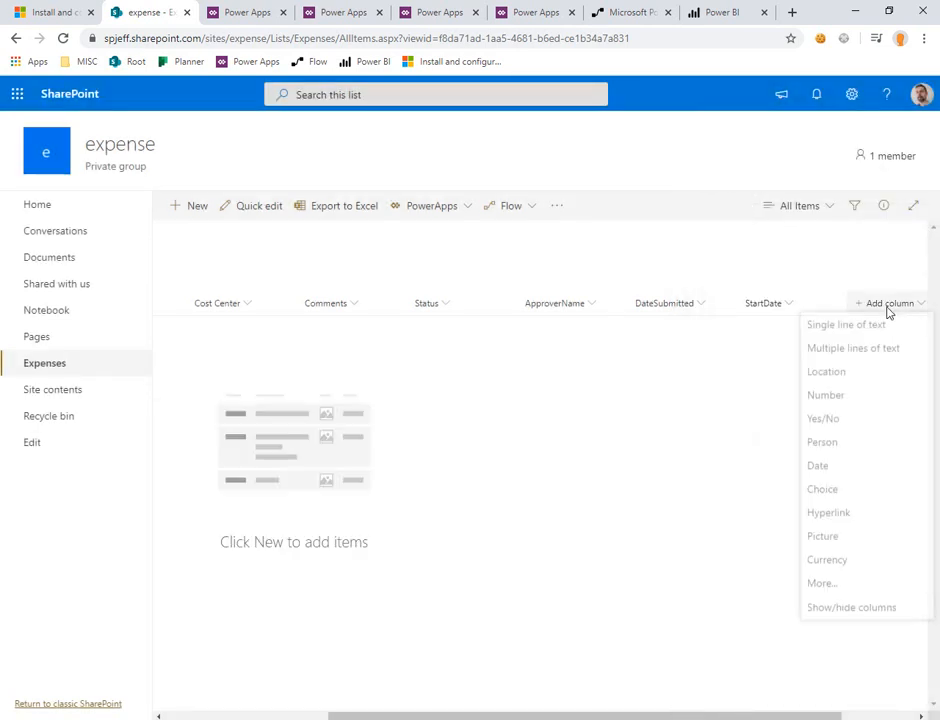
pyautogui.click(838, 468)
pyautogui.write('EndDate')
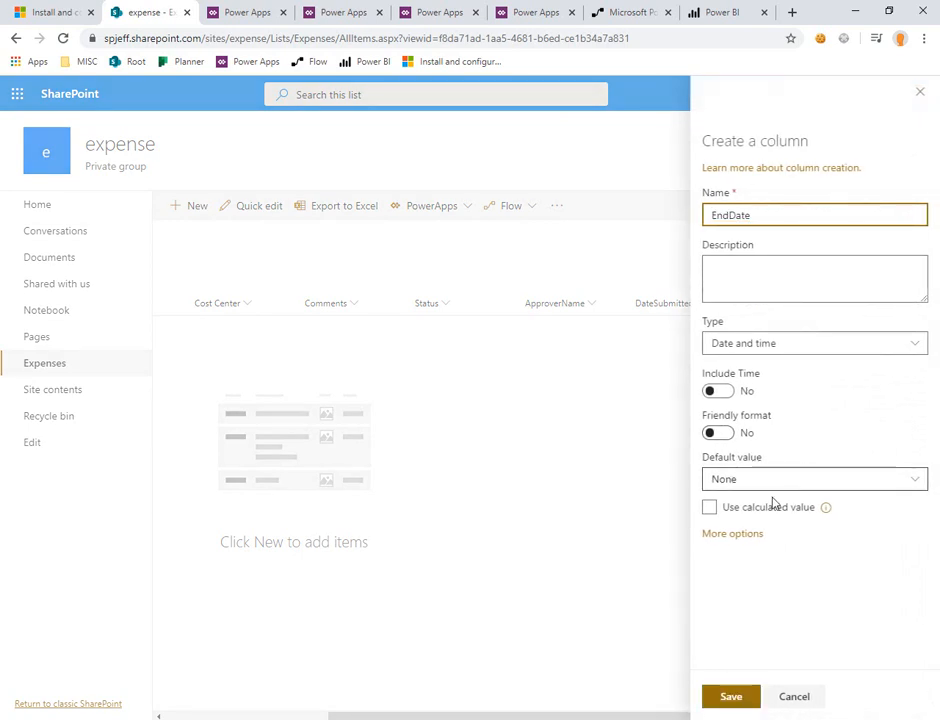
pyautogui.click(732, 535)
pyautogui.click(720, 578)
pyautogui.click(731, 696)
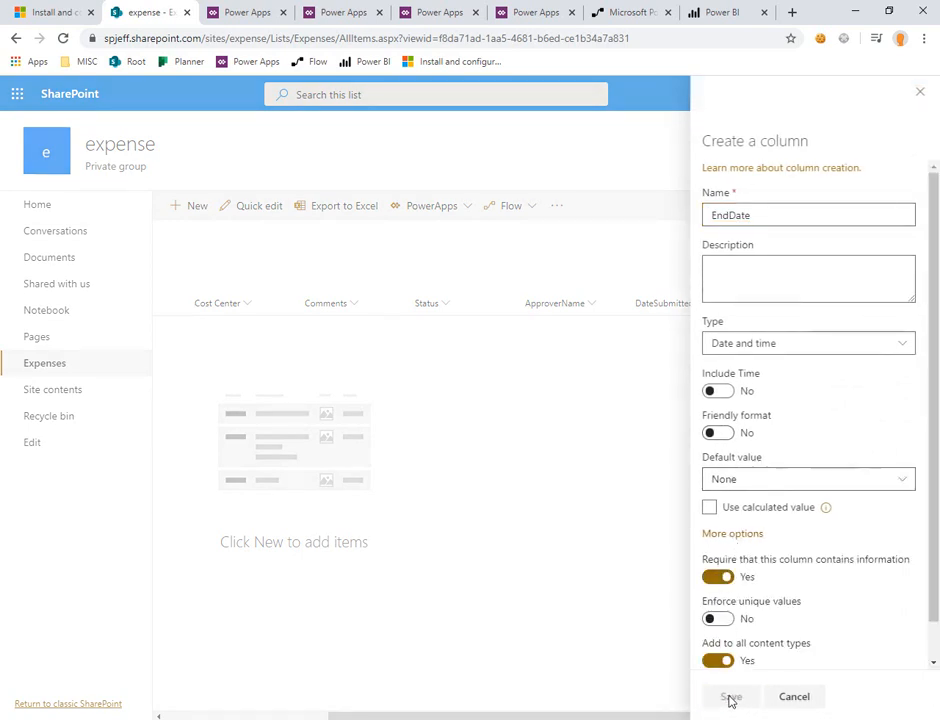
# Step: Create a new list named LineItems on the expense site, as the article specifies, keeping it shown in site navigation
pyautogui.click(58, 14)
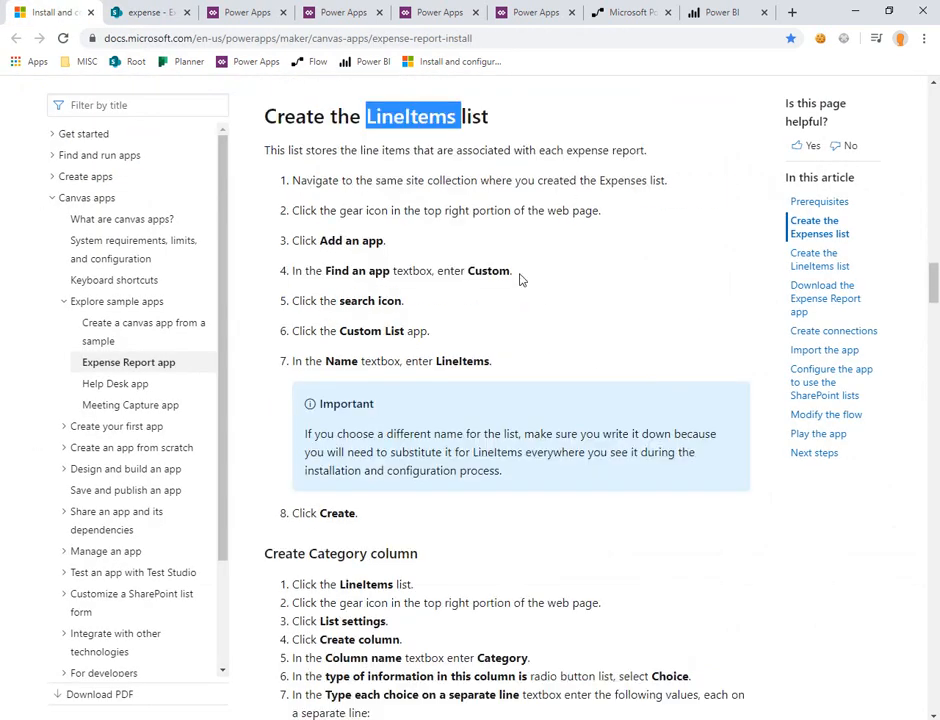
pyautogui.click(157, 9)
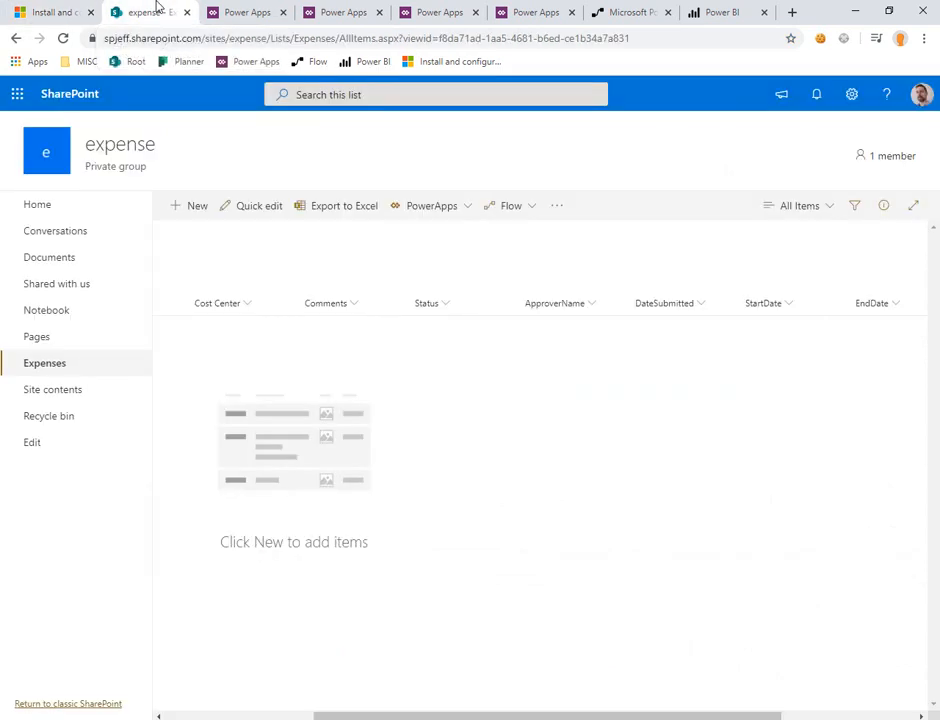
pyautogui.click(82, 396)
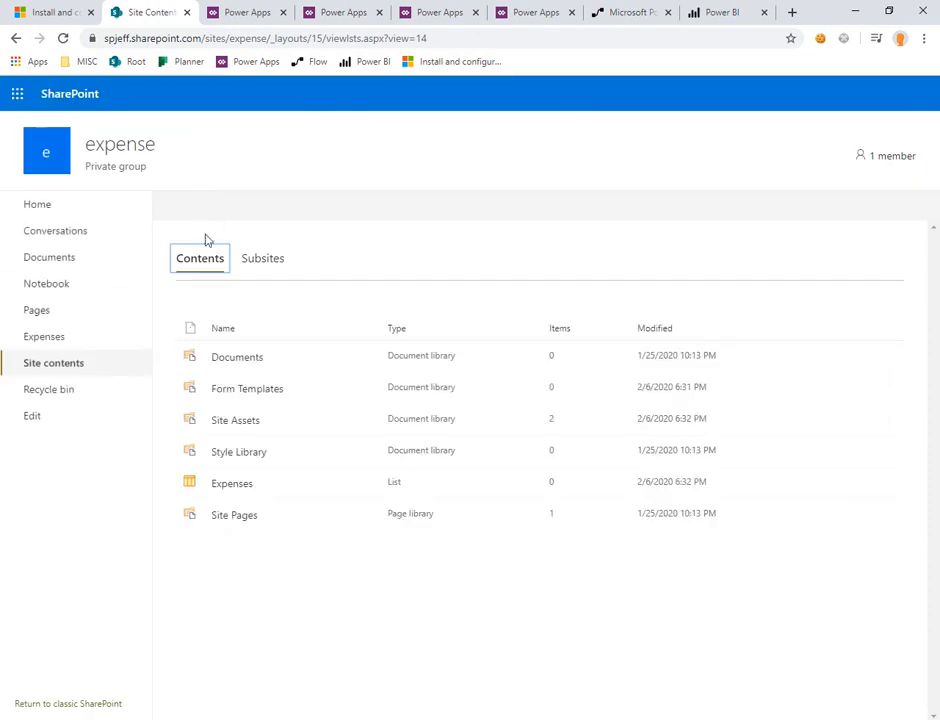
pyautogui.click(198, 206)
pyautogui.click(208, 234)
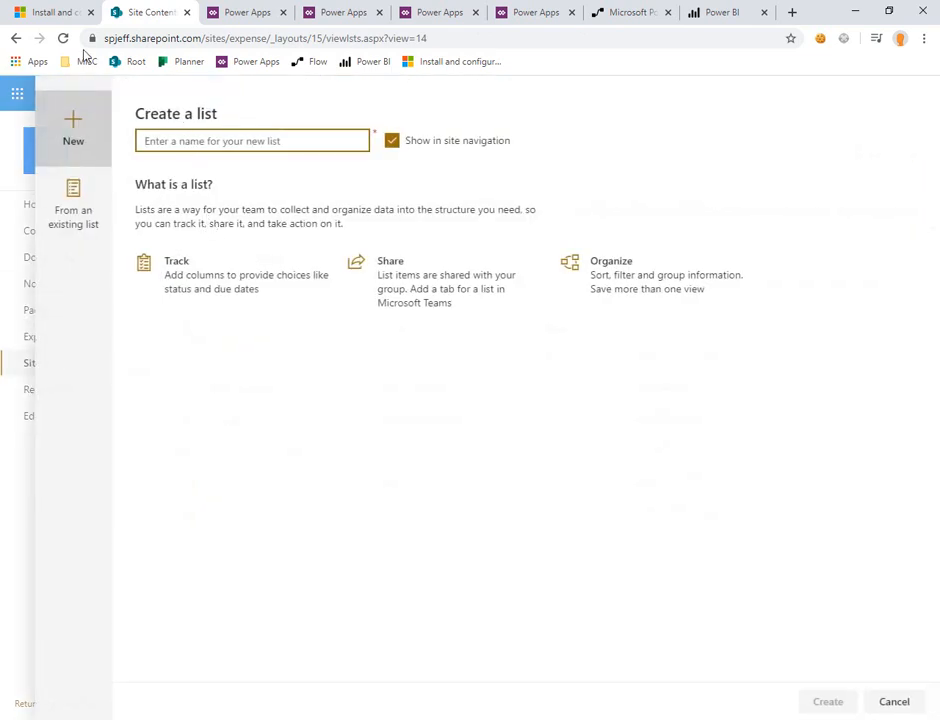
pyautogui.write('LineItems')
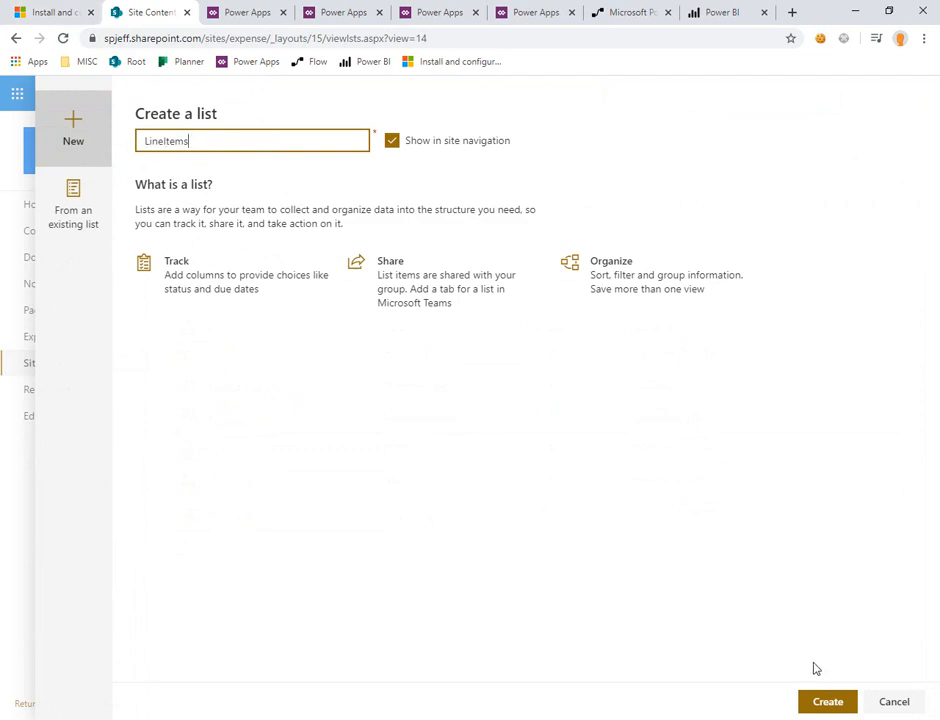
pyautogui.click(826, 701)
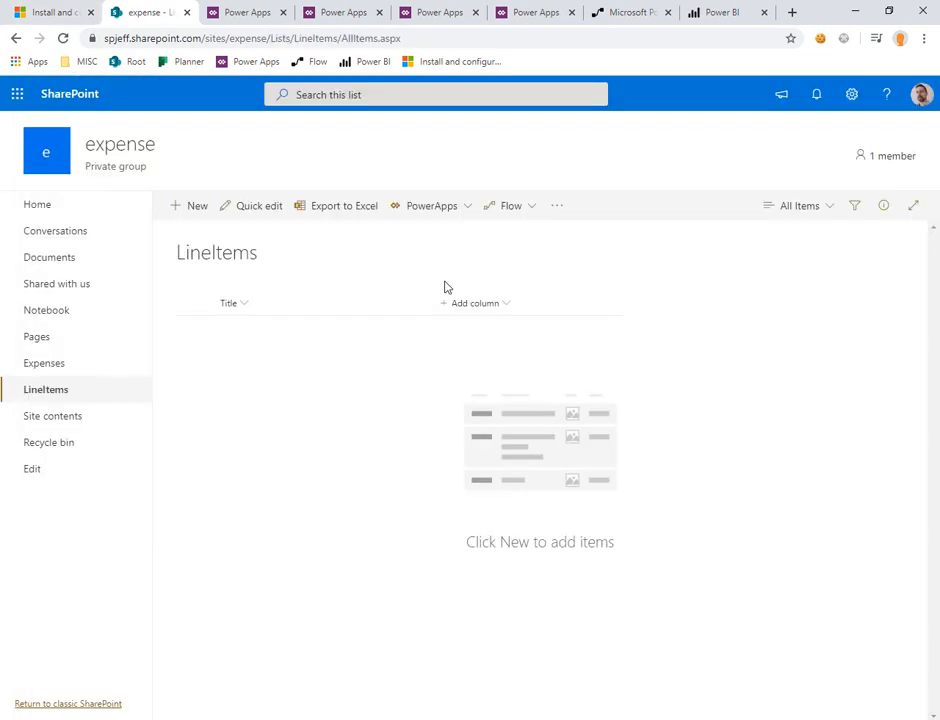
# Step: Start a Choice column named Category in the LineItems list with choices Food & Beverage, Transportation and Business needs copied from the article
pyautogui.click(463, 304)
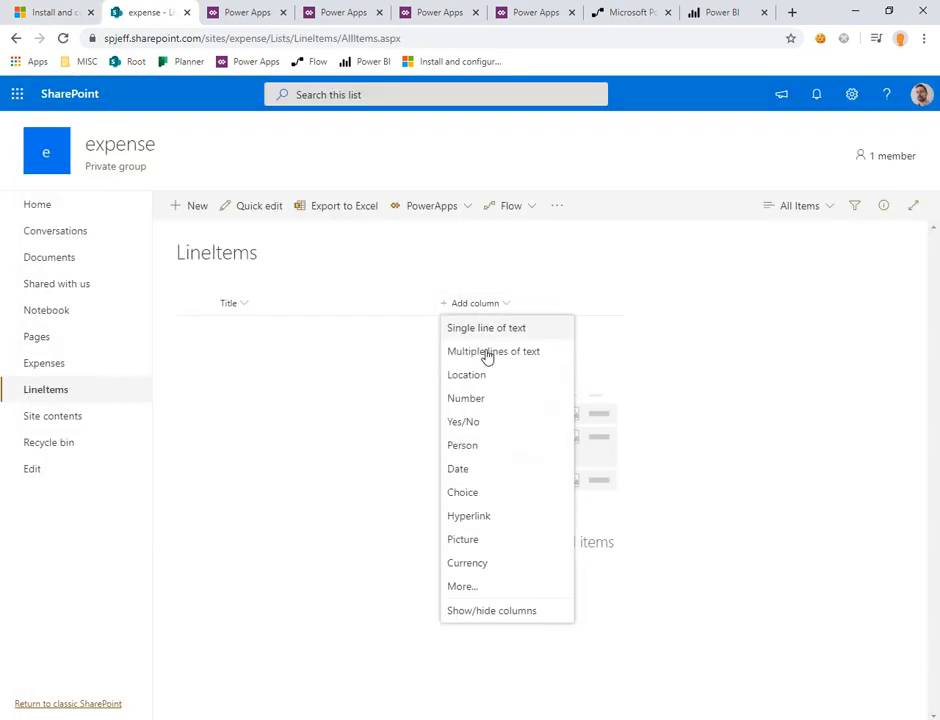
pyautogui.click(479, 492)
pyautogui.write('Category')
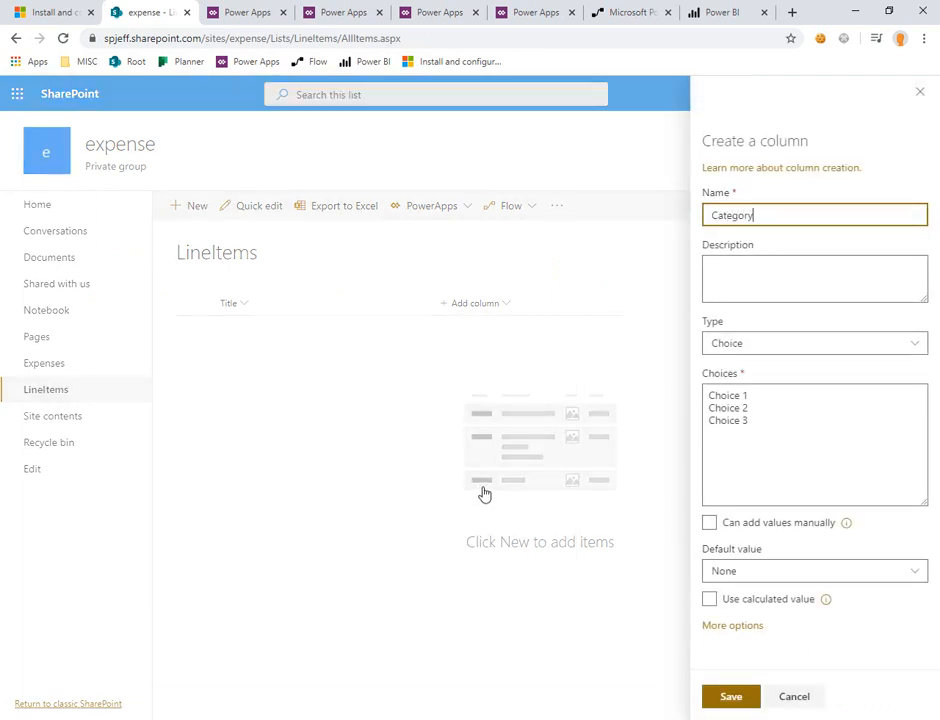
pyautogui.click(809, 450)
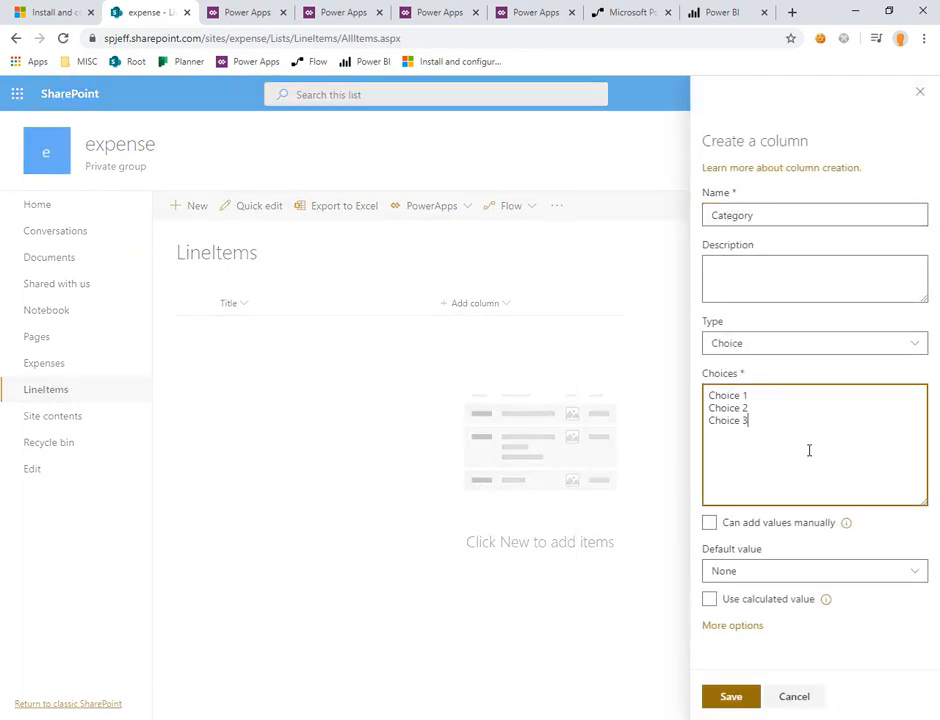
pyautogui.click(60, 8)
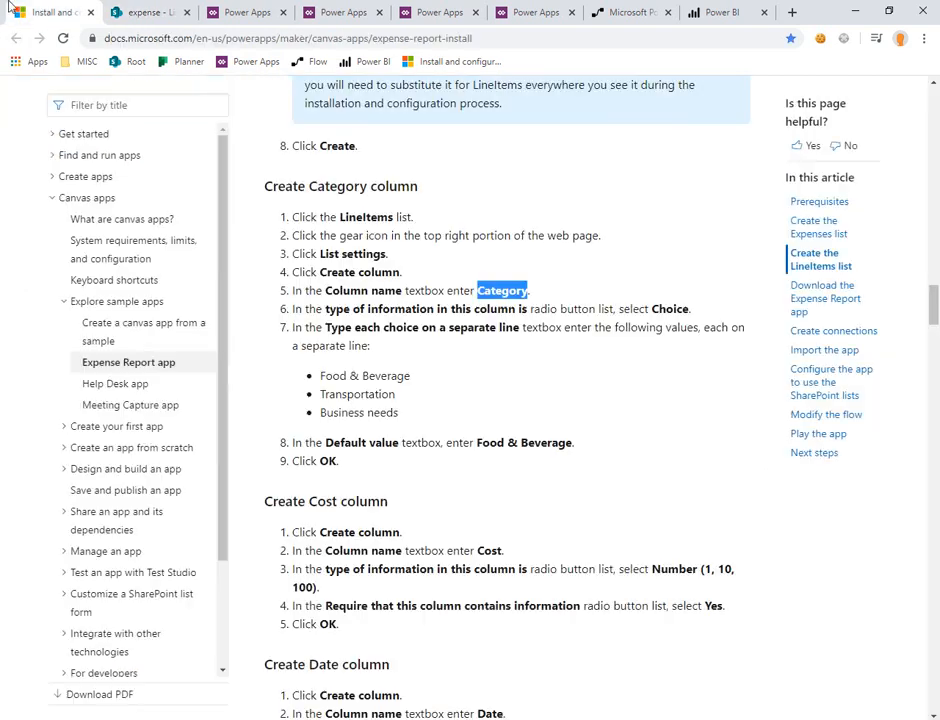
pyautogui.moveTo(420, 411); pyautogui.dragTo(321, 381)
pyautogui.hotkey('ctrl', 'c')
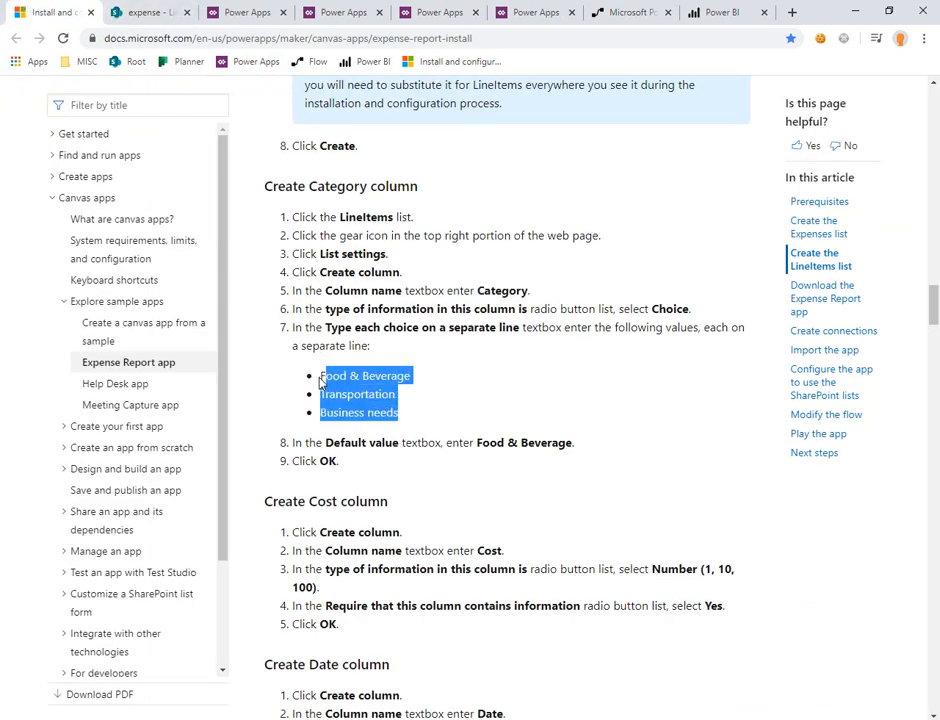
pyautogui.click(147, 10)
pyautogui.hotkey('ctrl', 'a')
pyautogui.hotkey('ctrl', 'v')
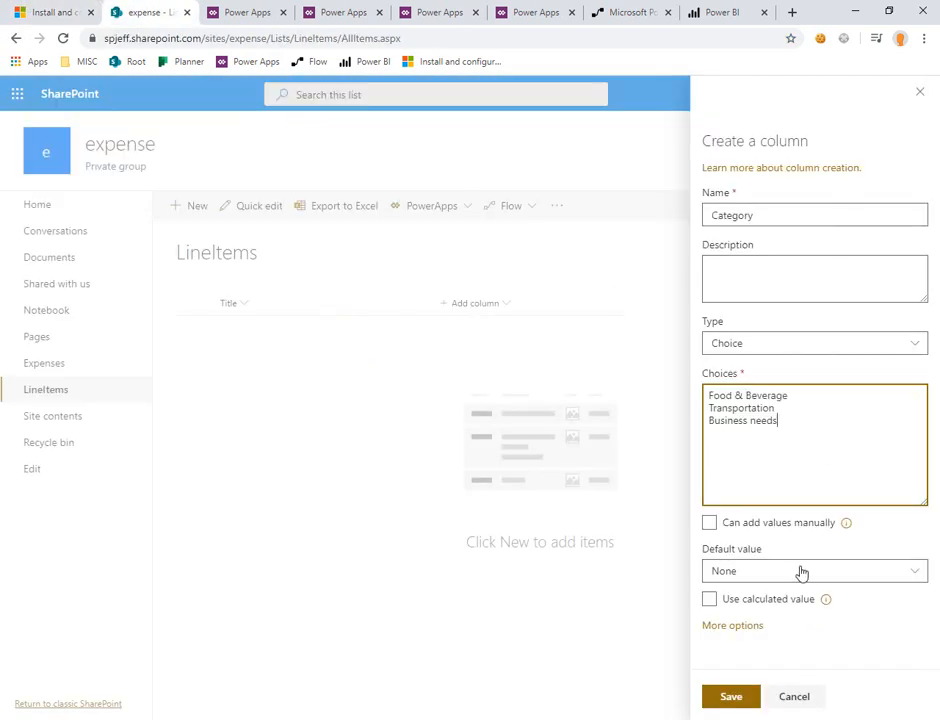
# Step: Set the Category column's default value to Food & Beverage, copy the Cost column name from the article, and save the Category column
pyautogui.click(808, 571)
pyautogui.click(789, 619)
pyautogui.hotkey('ctrl', '1')
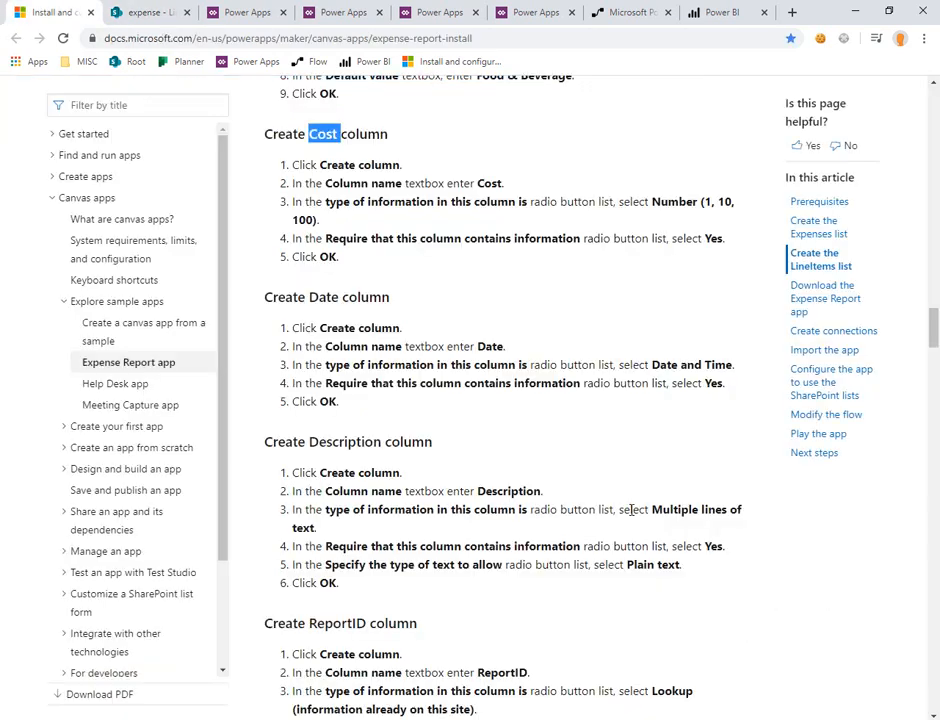
pyautogui.click(150, 13)
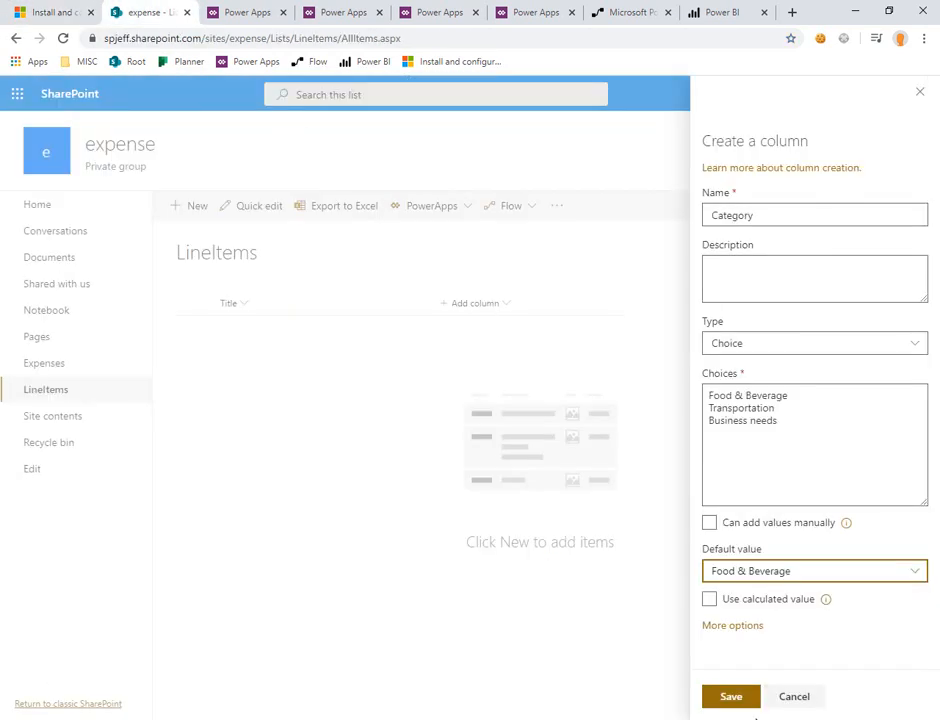
pyautogui.click(745, 704)
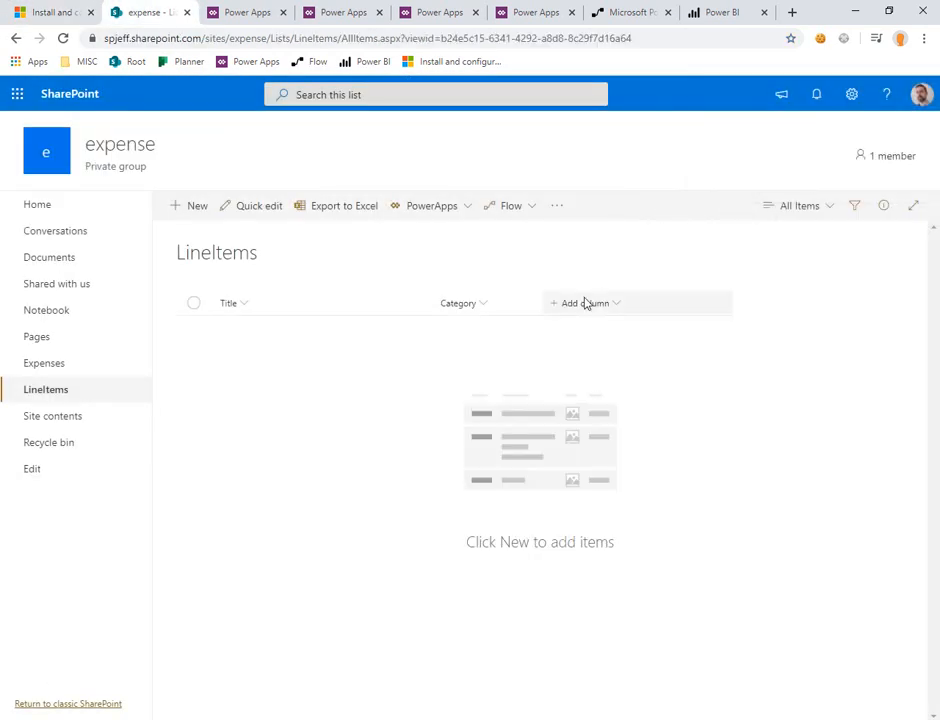
# Step: Add a Number column named Cost to the LineItems list, require that it contains information, and save it
pyautogui.click(586, 303)
pyautogui.click(594, 398)
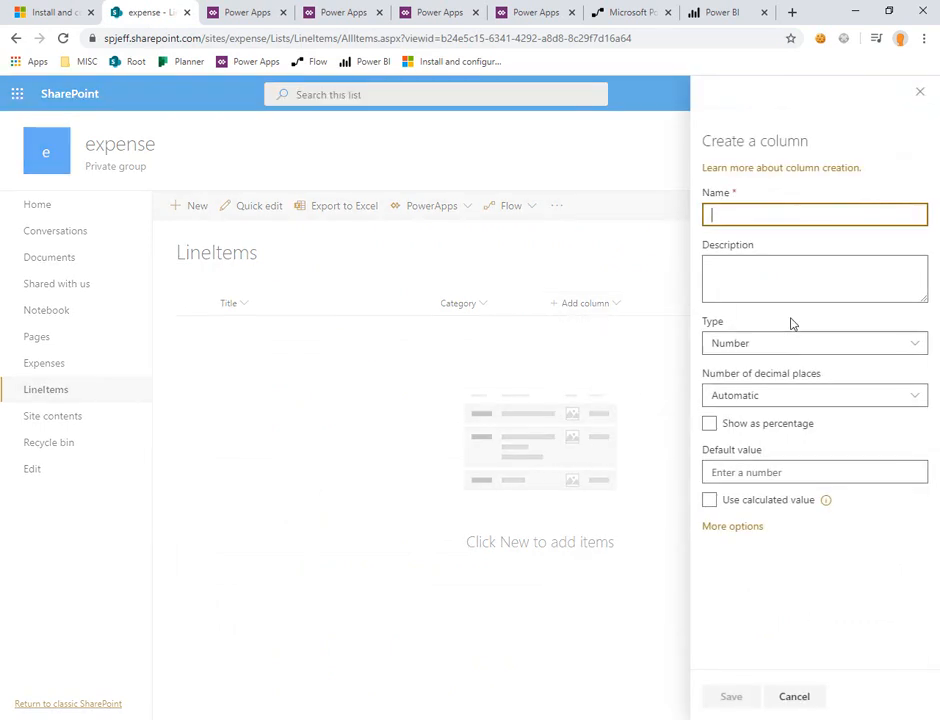
pyautogui.write('Cost')
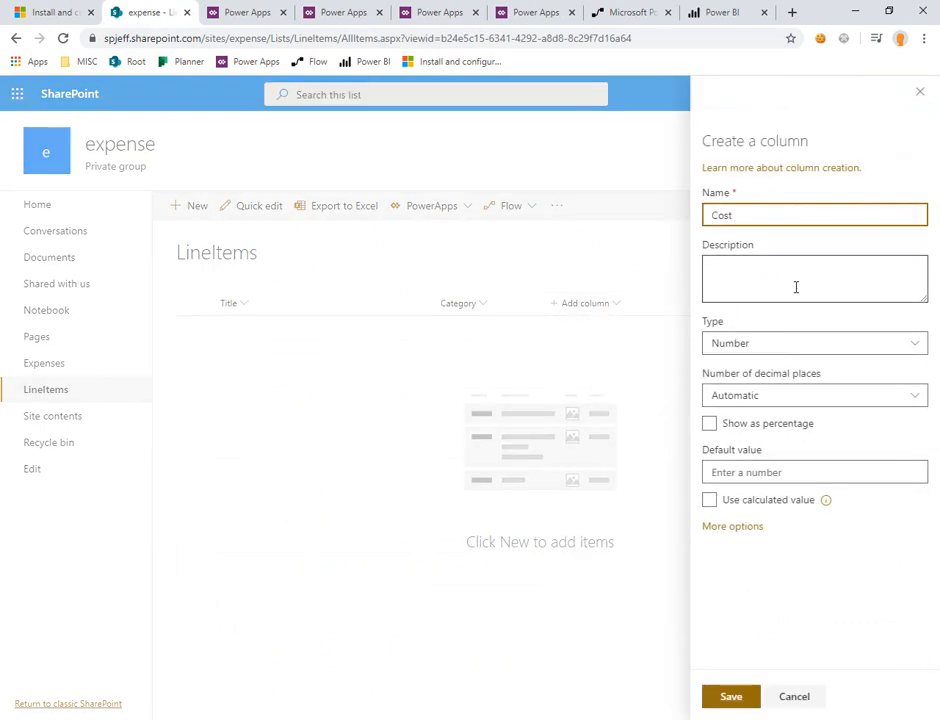
pyautogui.click(720, 526)
pyautogui.scroll(-3, 765, 614)
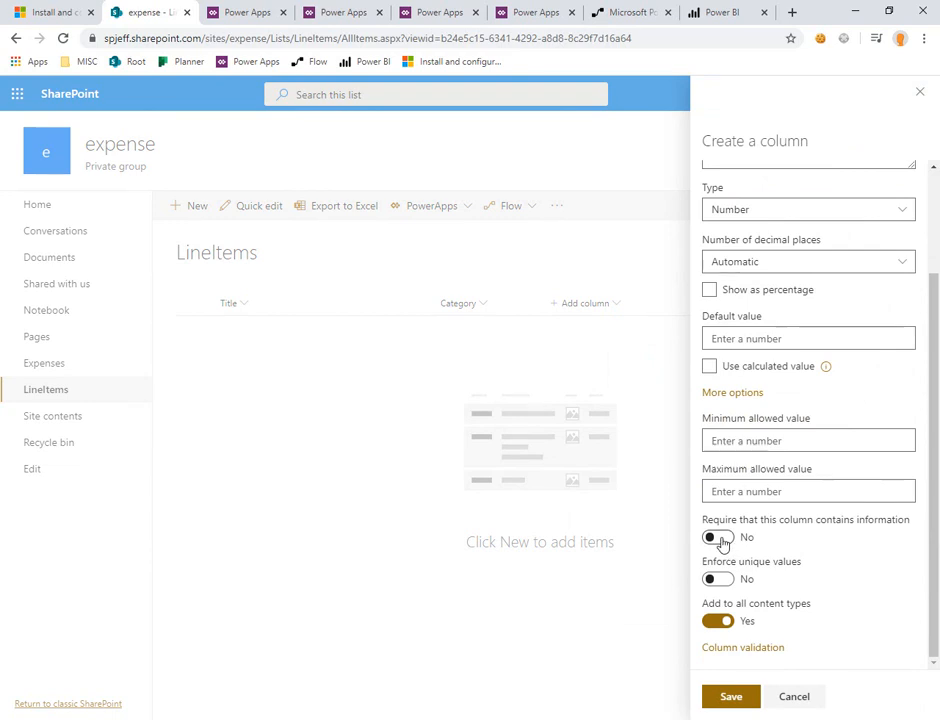
pyautogui.click(720, 537)
pyautogui.click(733, 698)
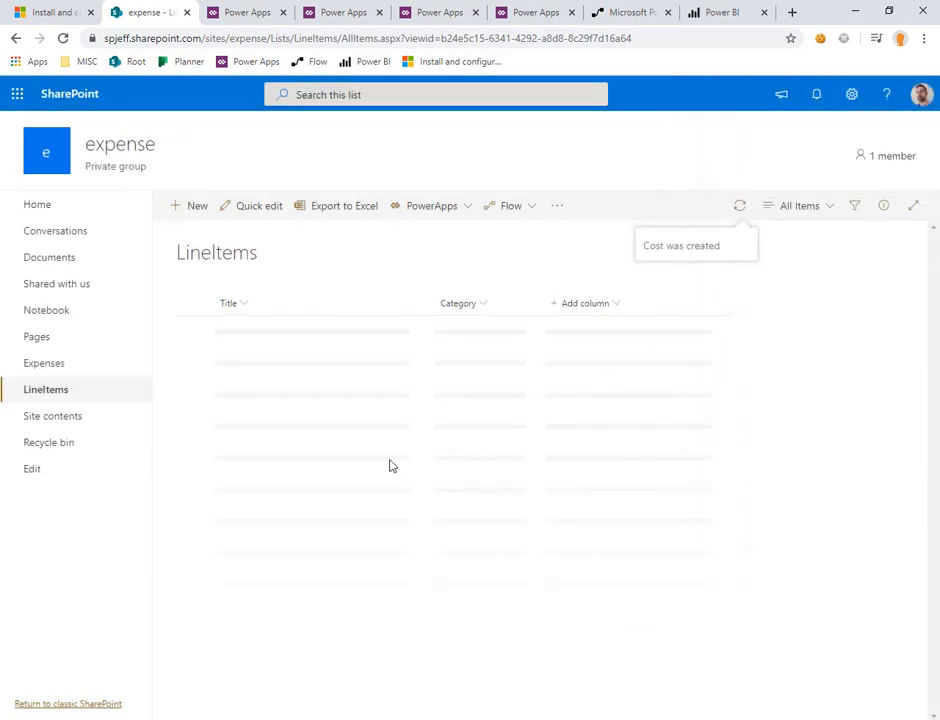
# Step: Add a Date column named Date to the LineItems list that must contain information, also copying the Description name from the article
pyautogui.hotkey('ctrl', 'shift', 'Tab')
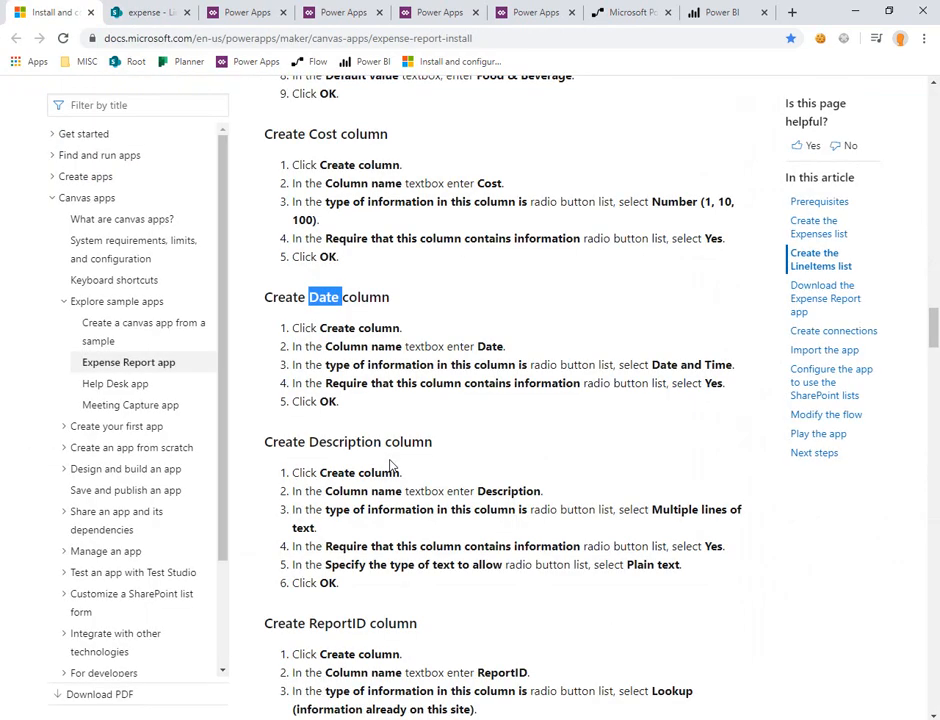
pyautogui.click(155, 10)
pyautogui.click(700, 305)
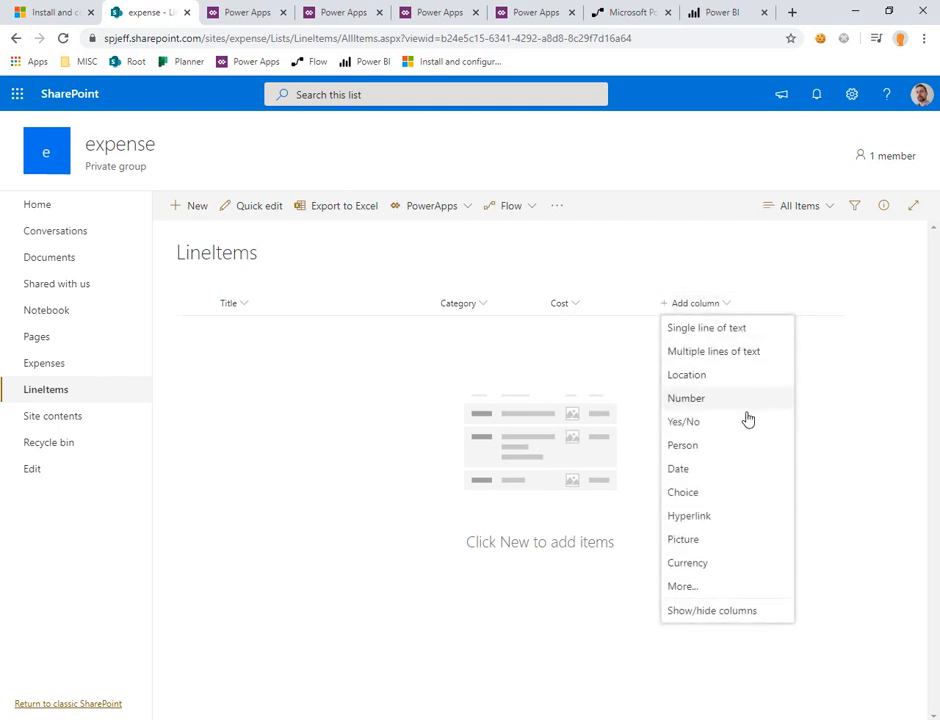
pyautogui.click(705, 468)
pyautogui.write('Date')
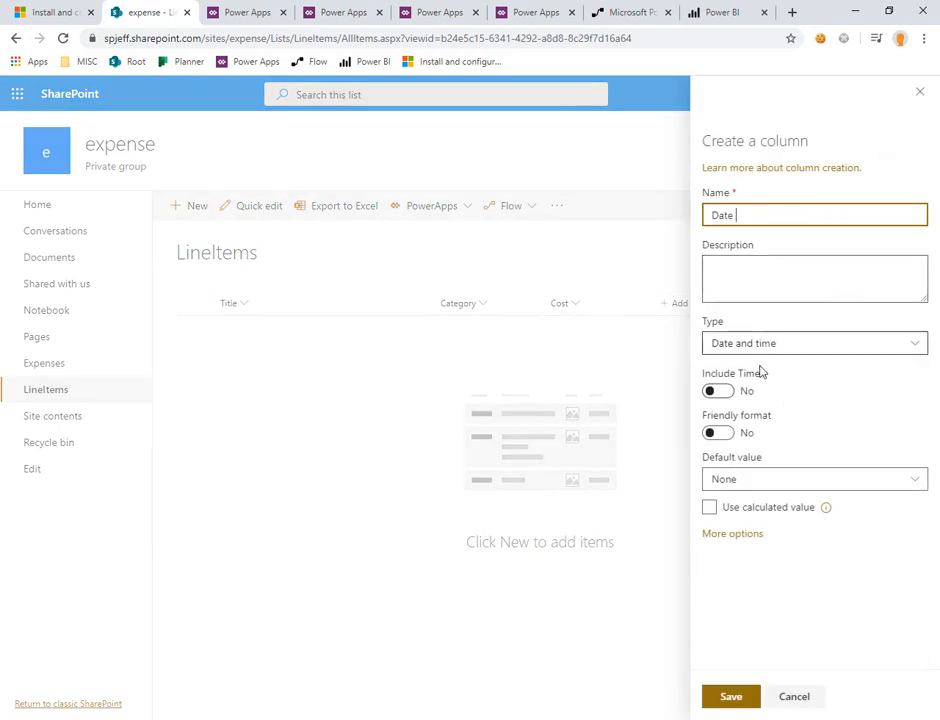
pyautogui.click(78, 4)
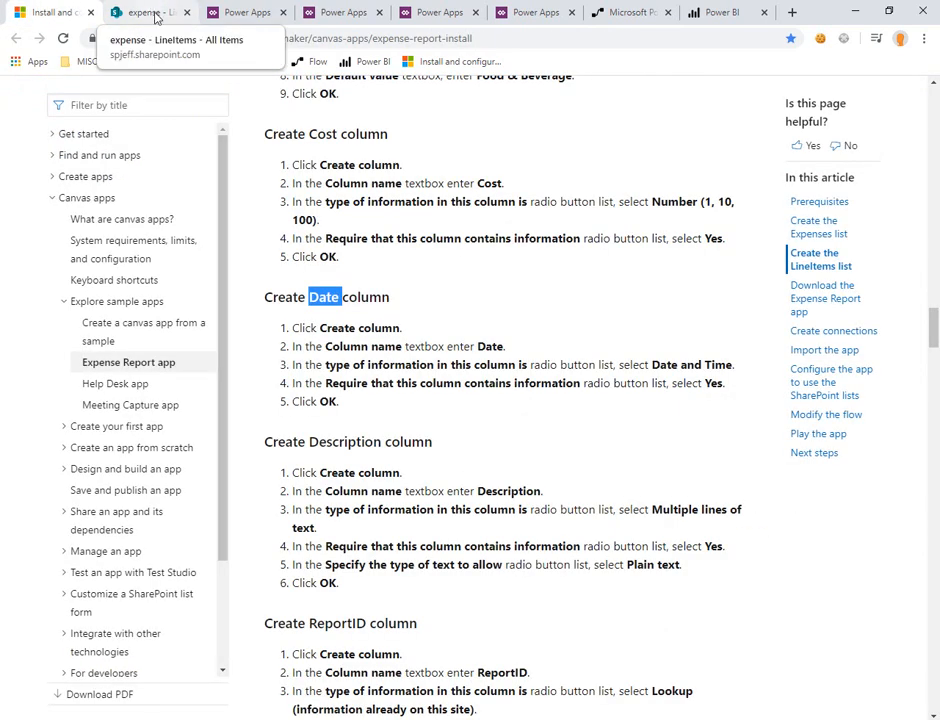
pyautogui.doubleClick(348, 441)
pyautogui.click(150, 12)
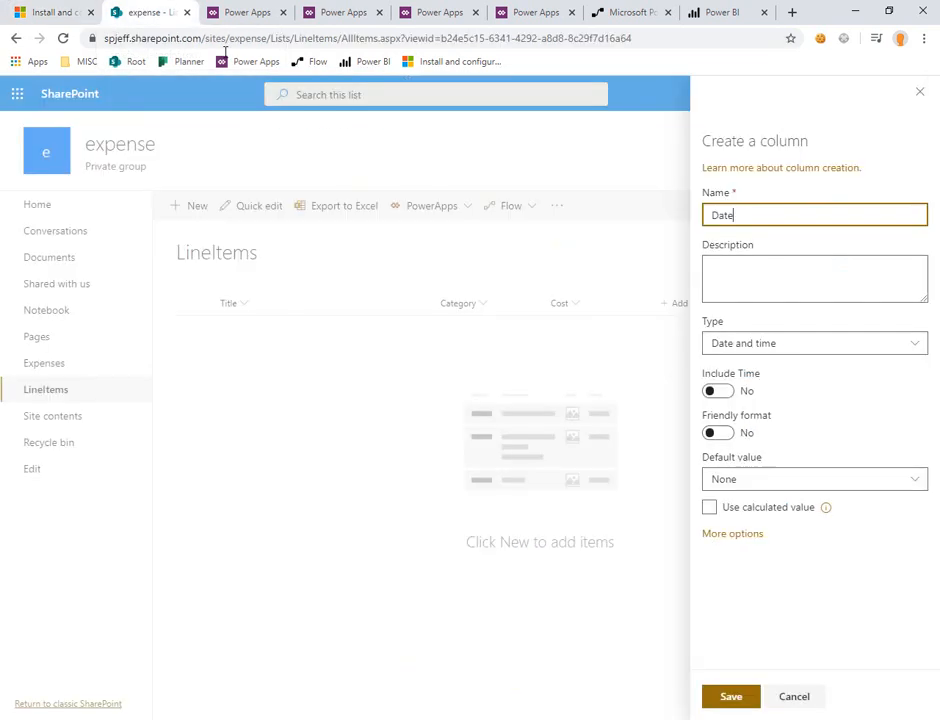
pyautogui.click(731, 534)
pyautogui.click(738, 578)
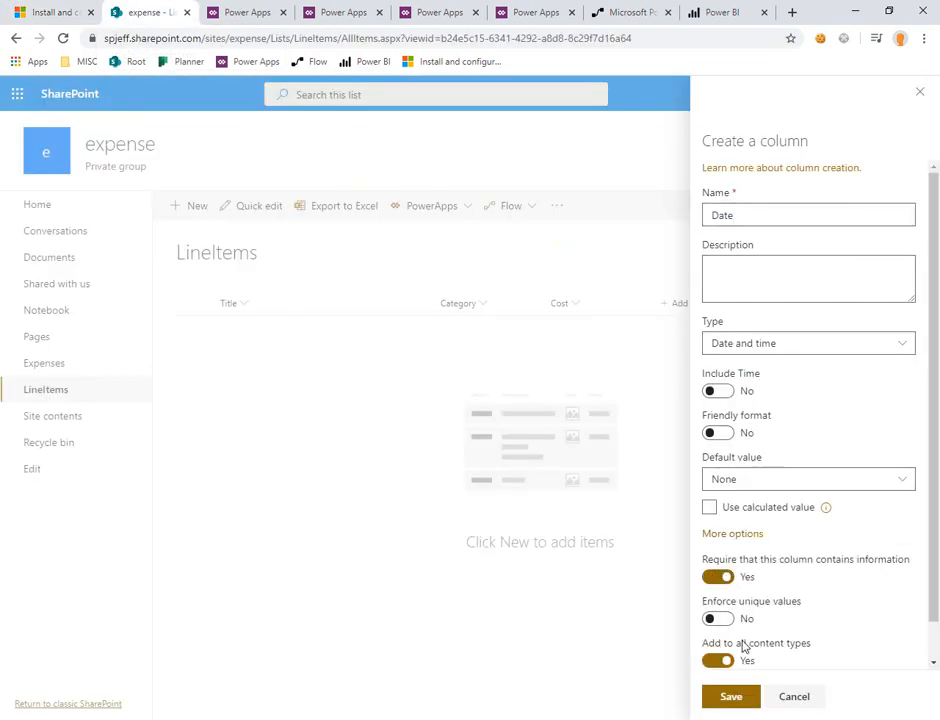
pyautogui.click(735, 699)
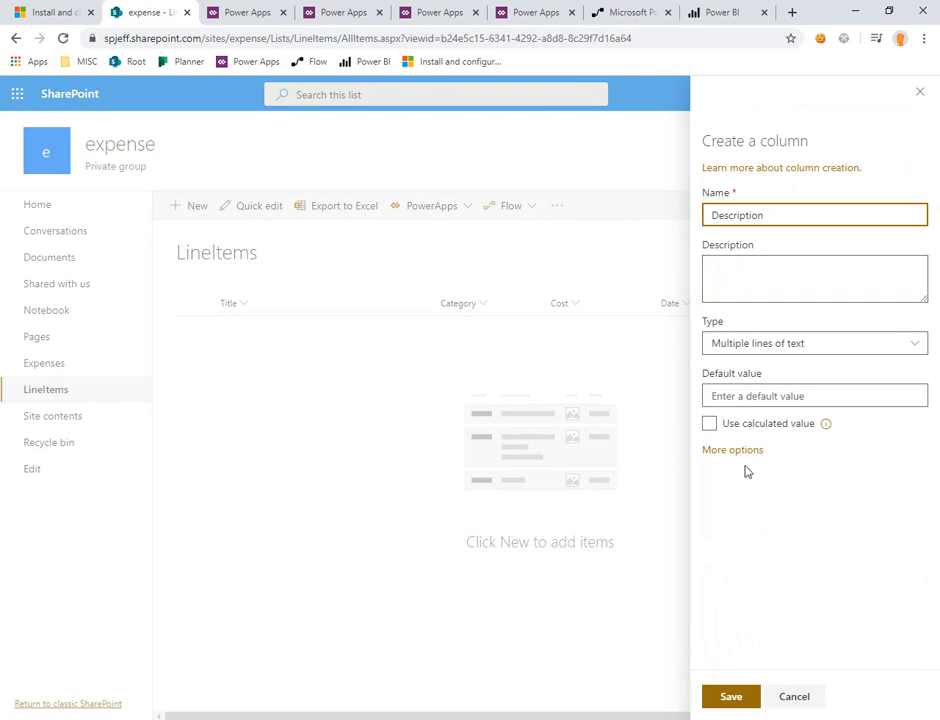
# Step: Require information in the multiple-line Description column of the LineItems list, save it, and return to the article
pyautogui.click(743, 451)
pyautogui.click(718, 641)
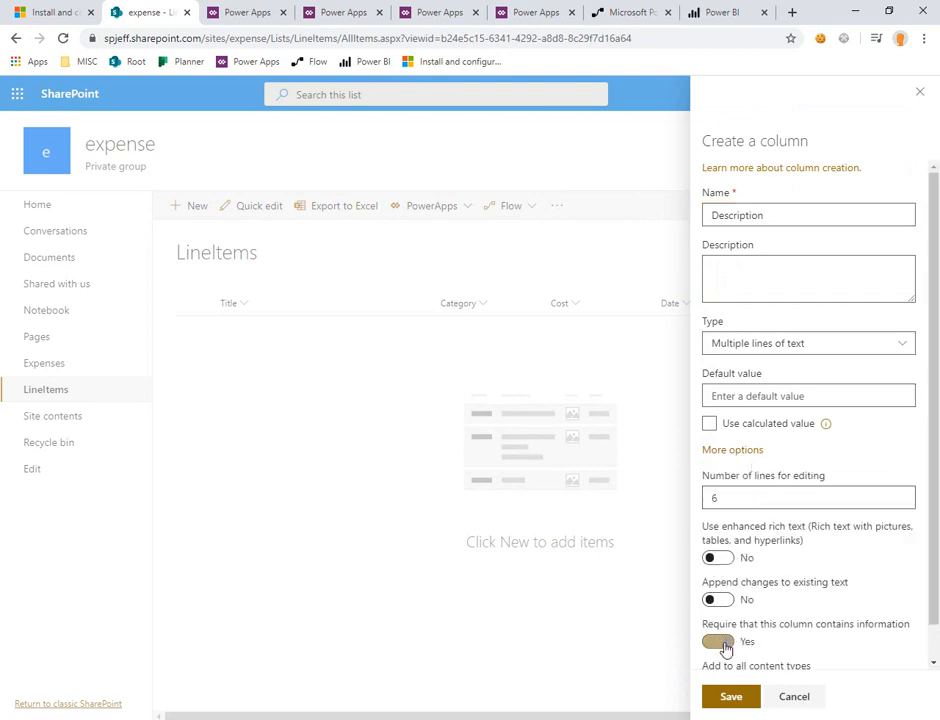
pyautogui.click(735, 698)
pyautogui.click(50, 12)
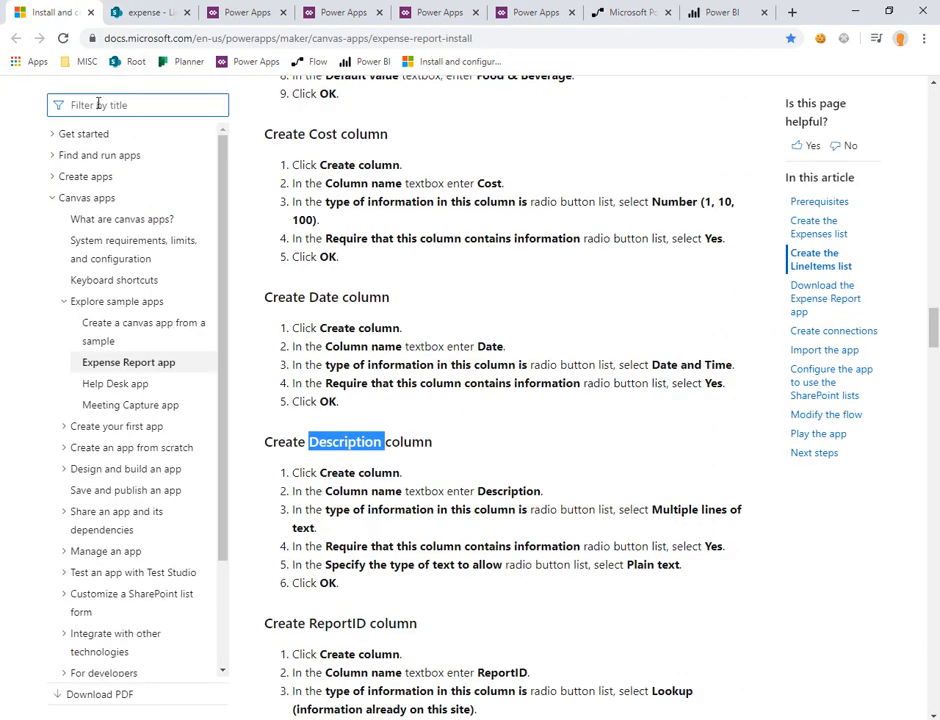
# Step: Start a Lookup column in the LineItems list and name it ReportID, copying the name from the article
pyautogui.doubleClick(343, 622)
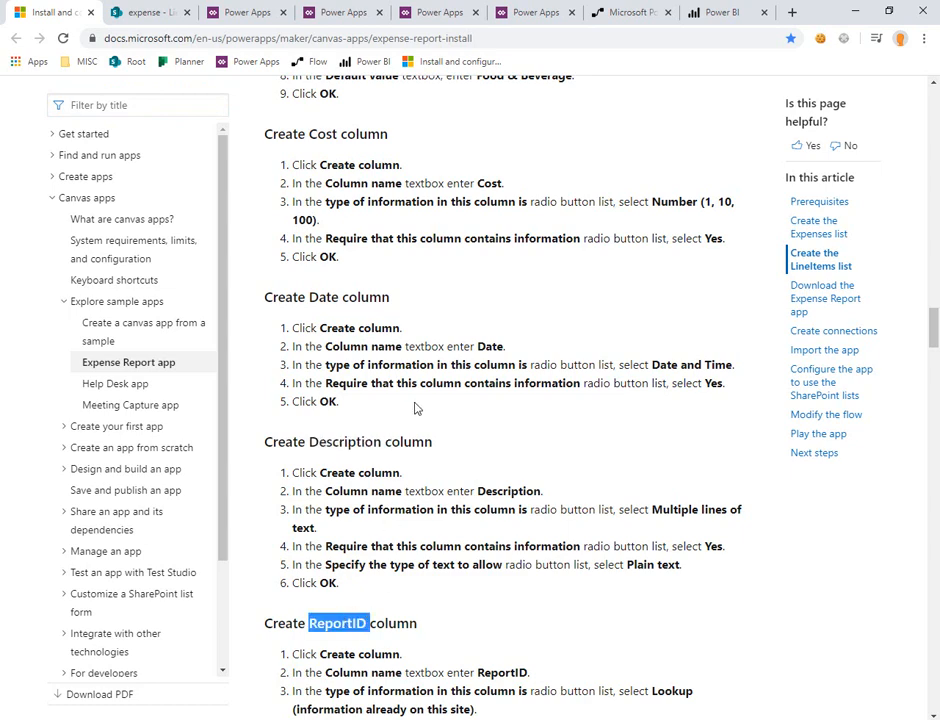
pyautogui.scroll(-3, 416, 408)
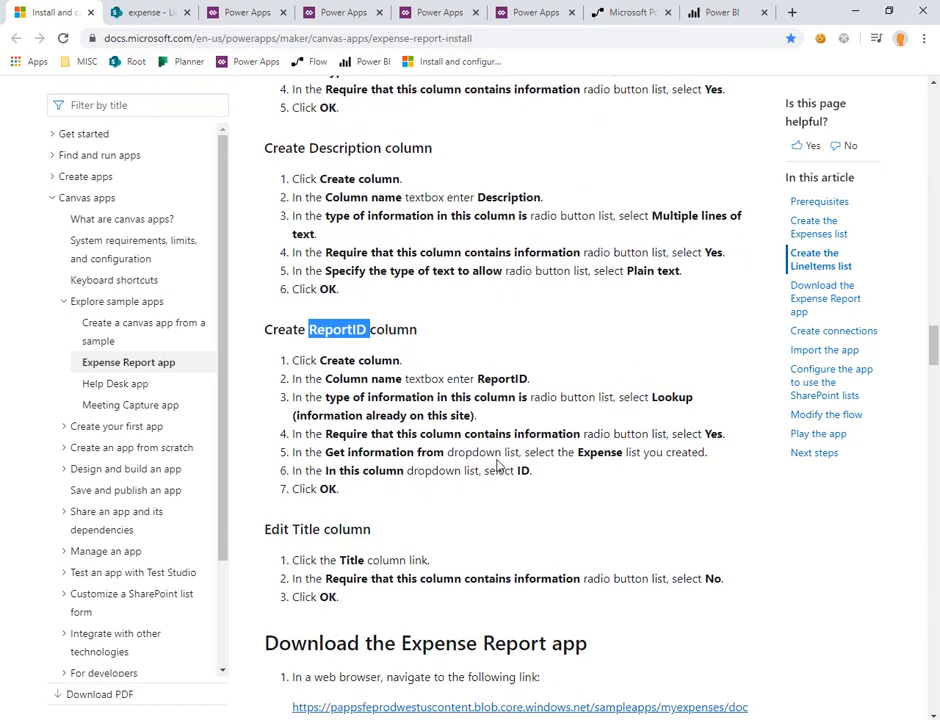
pyautogui.hotkey('ctrl', 'Tab')
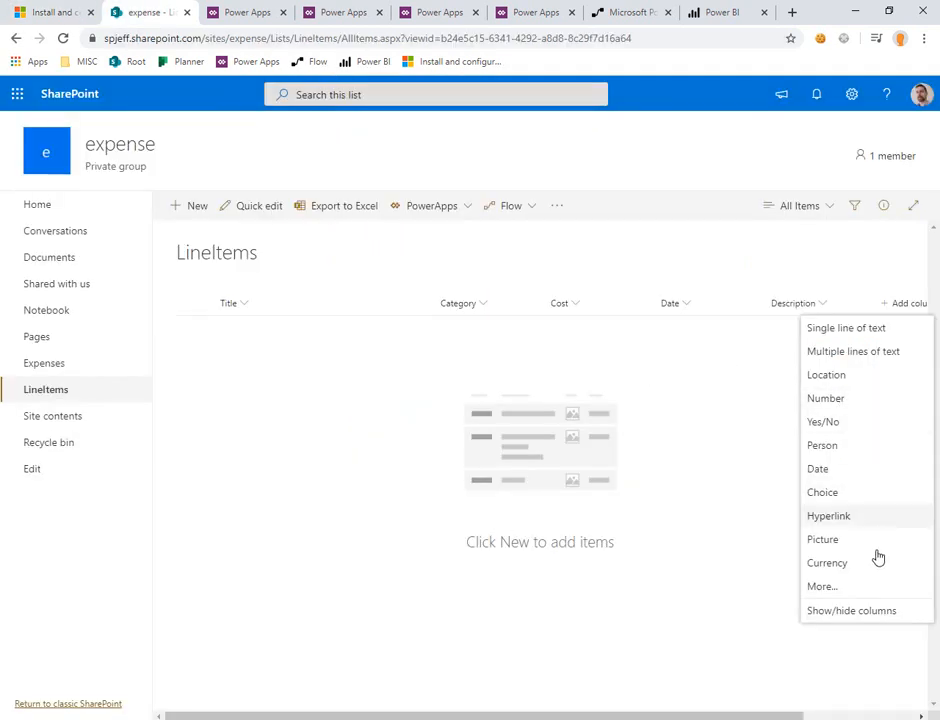
pyautogui.click(845, 595)
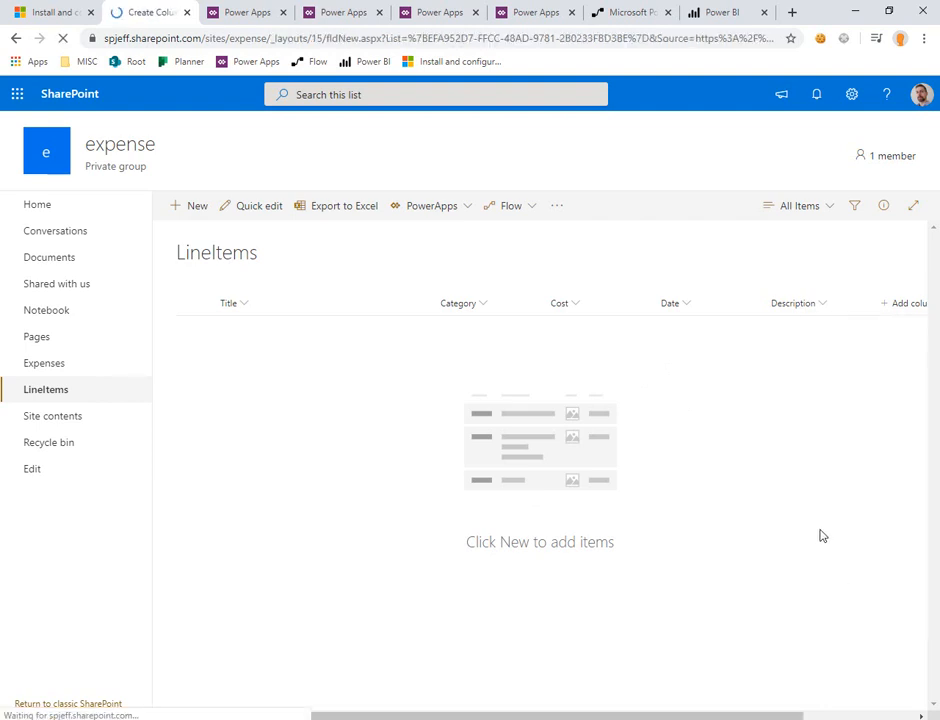
pyautogui.click(363, 385)
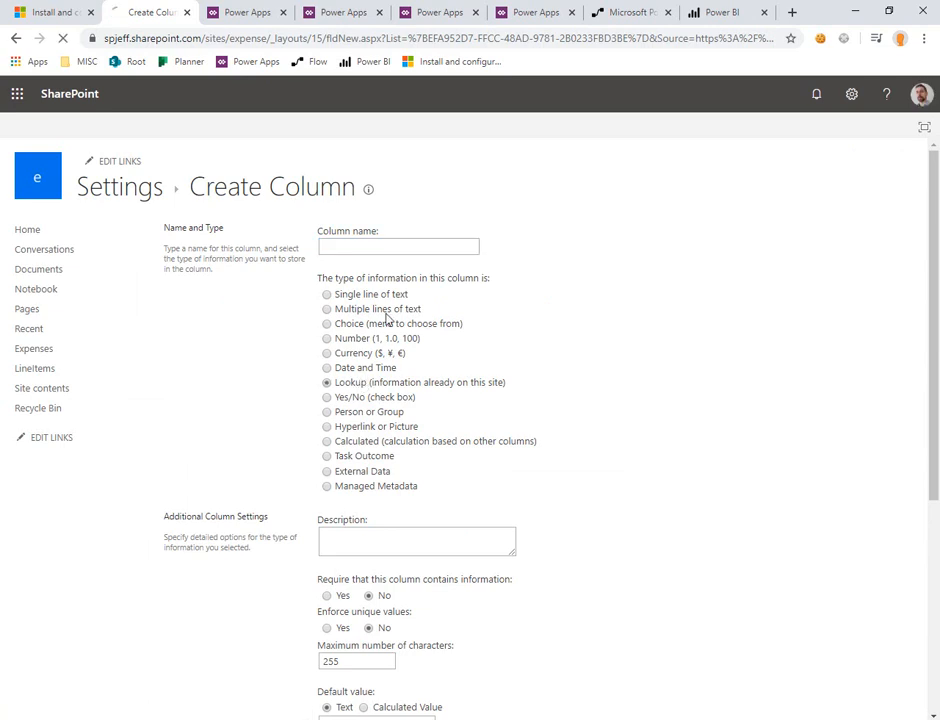
pyautogui.click(376, 245)
pyautogui.write('ReportID')
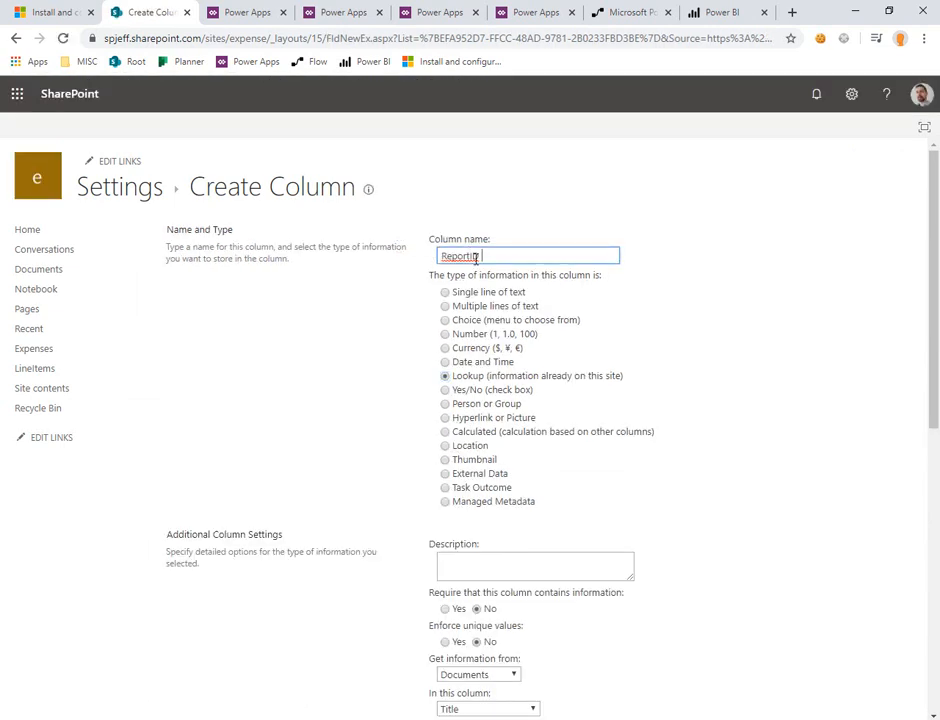
# Step: Set the ReportID lookup to get its information from the ID column of the Expenses list, checking the article
pyautogui.scroll(-3, 539, 554)
pyautogui.click(512, 529)
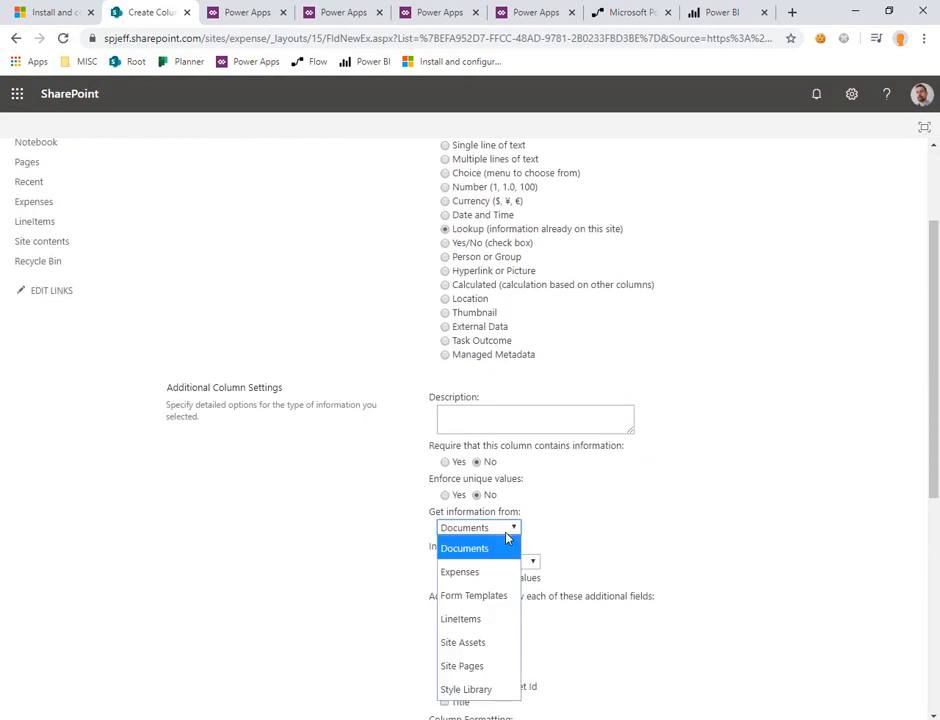
pyautogui.click(507, 568)
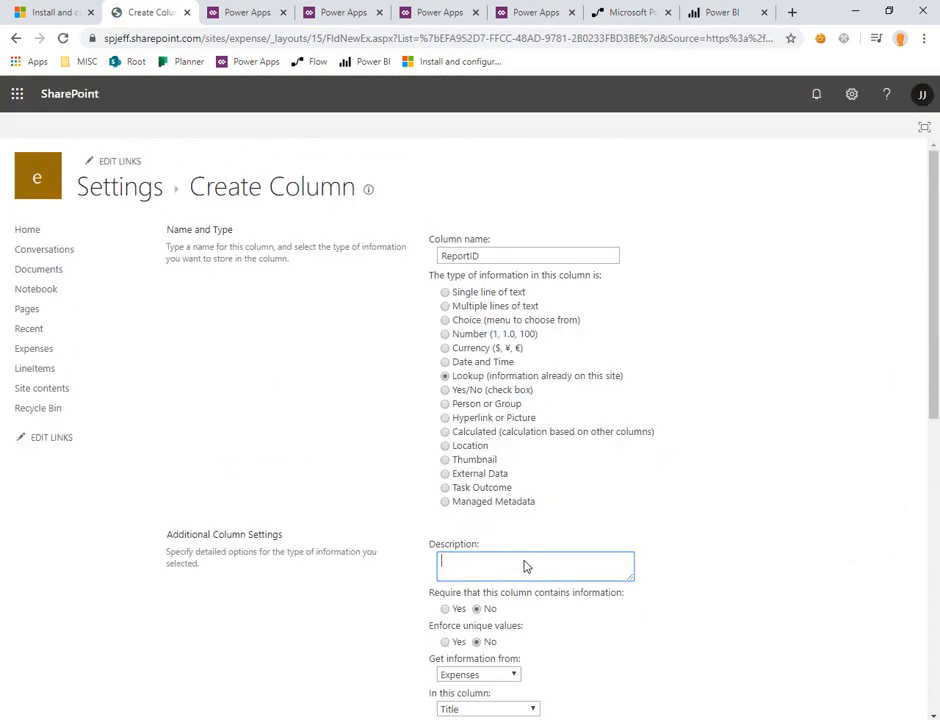
pyautogui.click(61, 8)
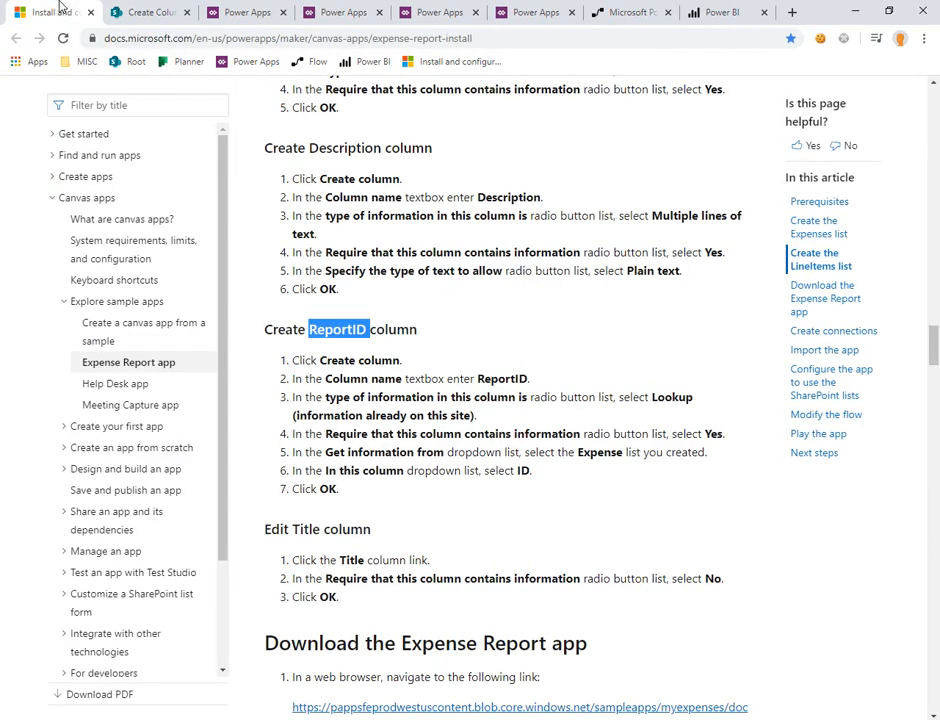
pyautogui.click(117, 10)
pyautogui.click(487, 488)
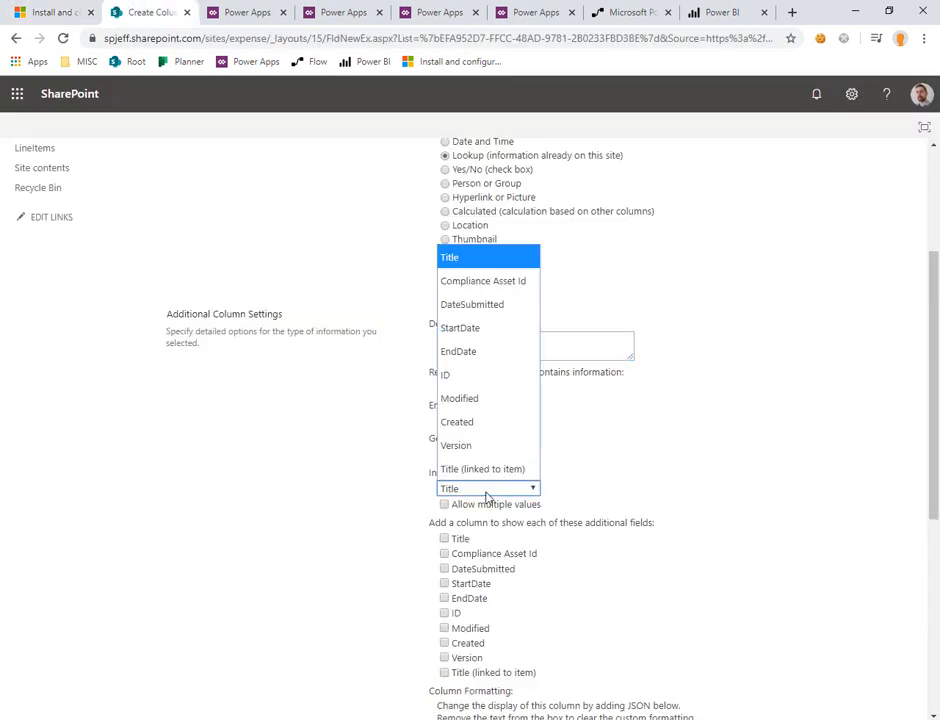
pyautogui.press('i')
pyautogui.press('Return')
# Step: Check the article's ReportID settings, require that the column contains information, and save it
pyautogui.click(57, 10)
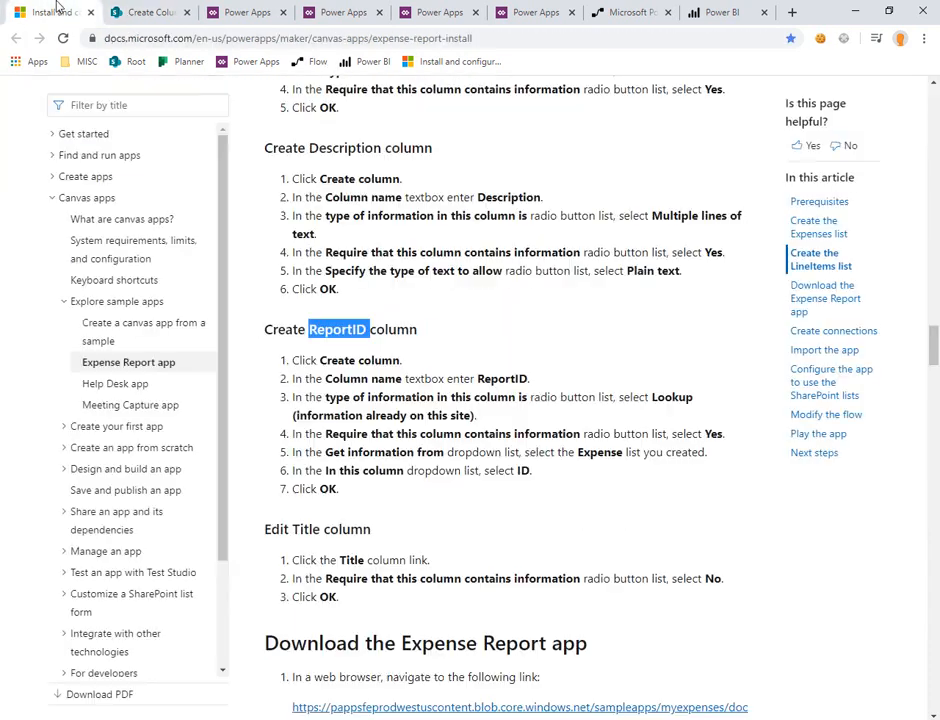
pyautogui.click(143, 12)
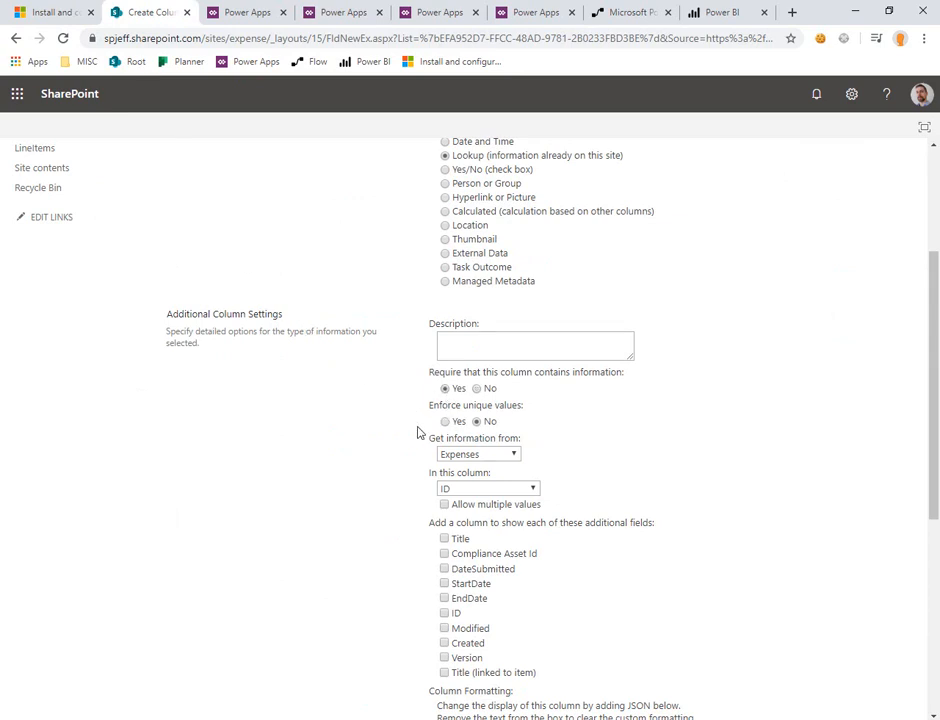
pyautogui.scroll(-4, 418, 432)
pyautogui.click(829, 655)
# Step: Following the article's Edit Title column section, make the Title column of the LineItems list not required and save it
pyautogui.hotkey('ctrl', '1')
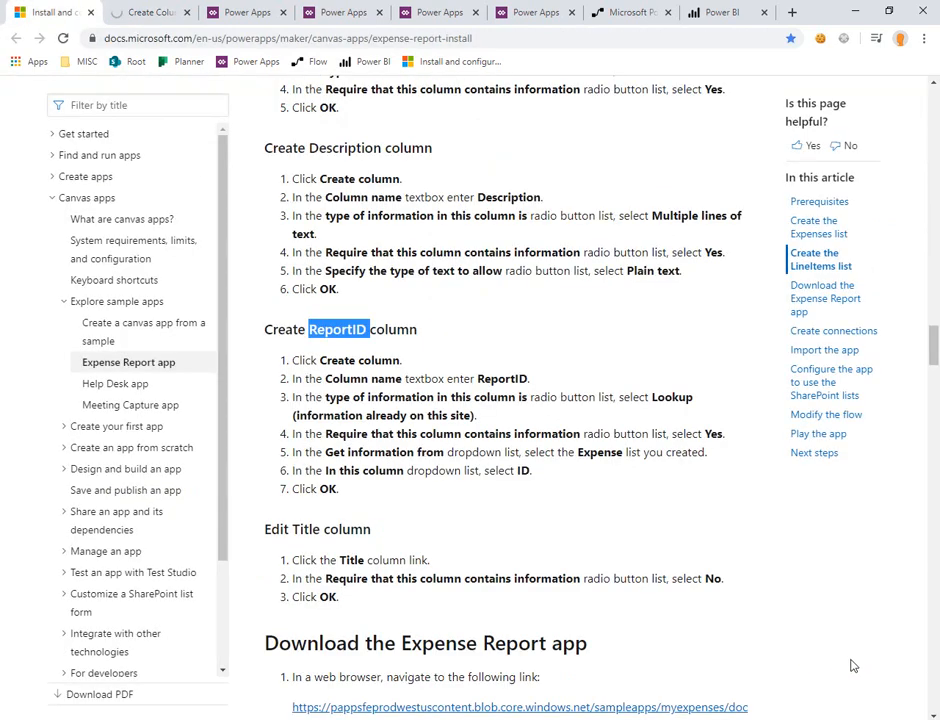
pyautogui.moveTo(282, 524); pyautogui.dragTo(345, 546)
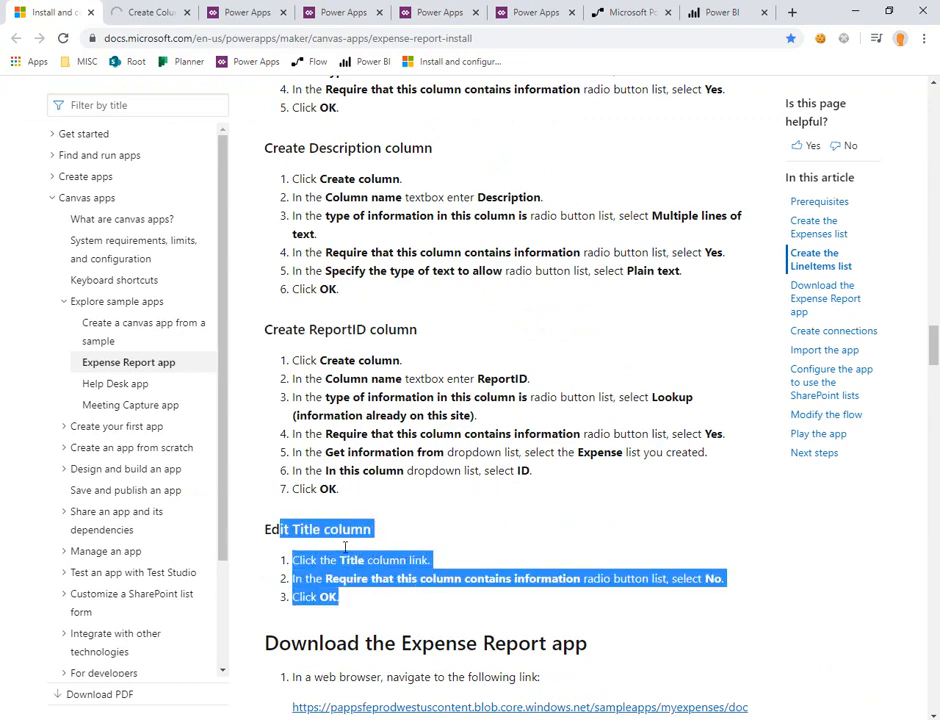
pyautogui.click(152, 8)
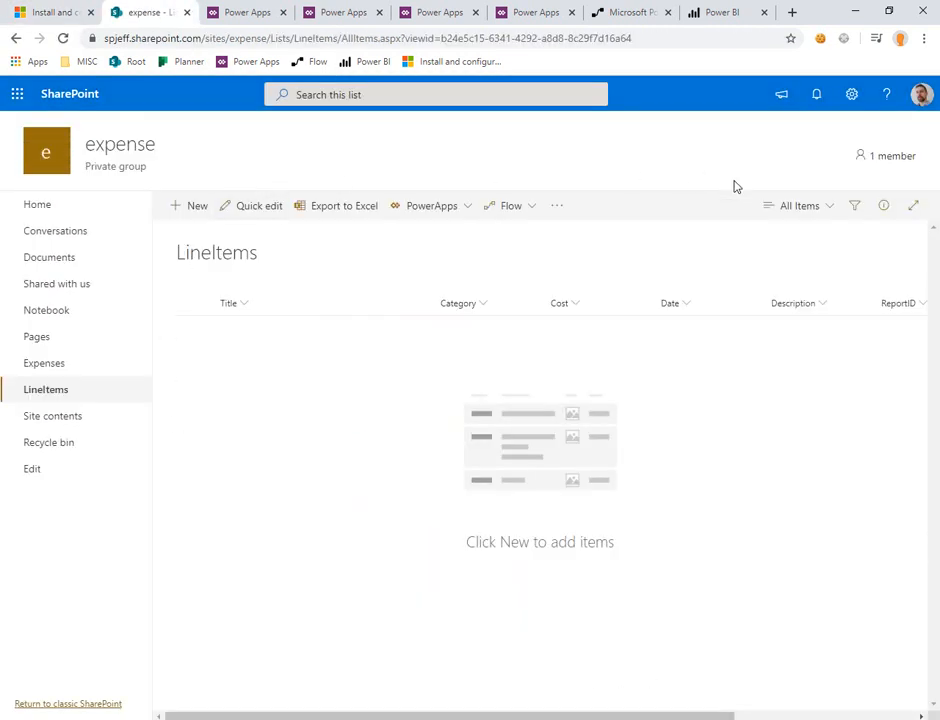
pyautogui.click(851, 94)
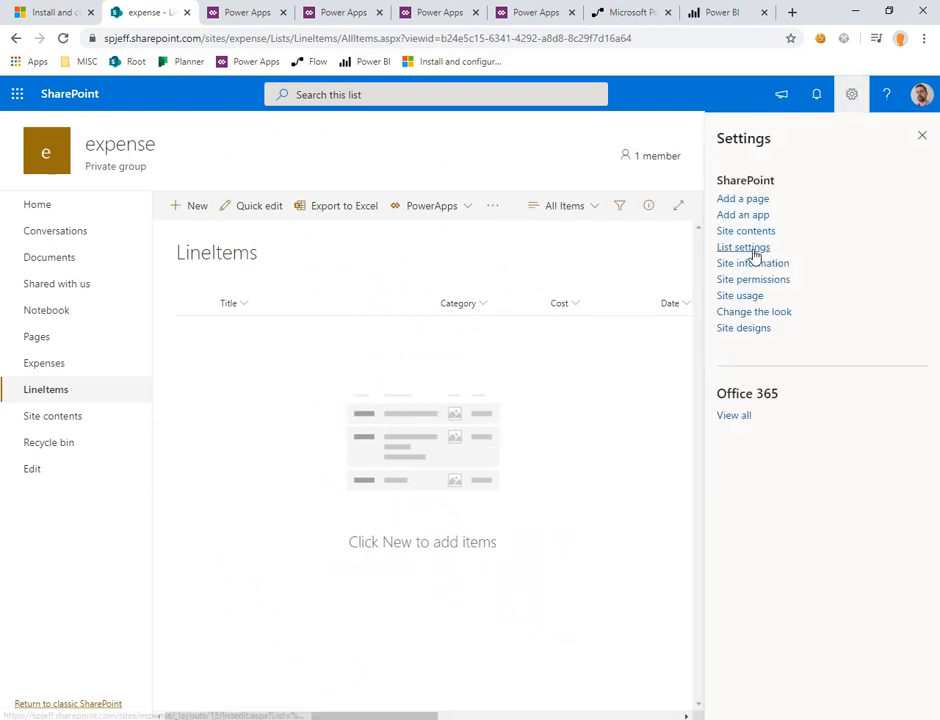
pyautogui.click(750, 248)
pyautogui.scroll(-3, 310, 466)
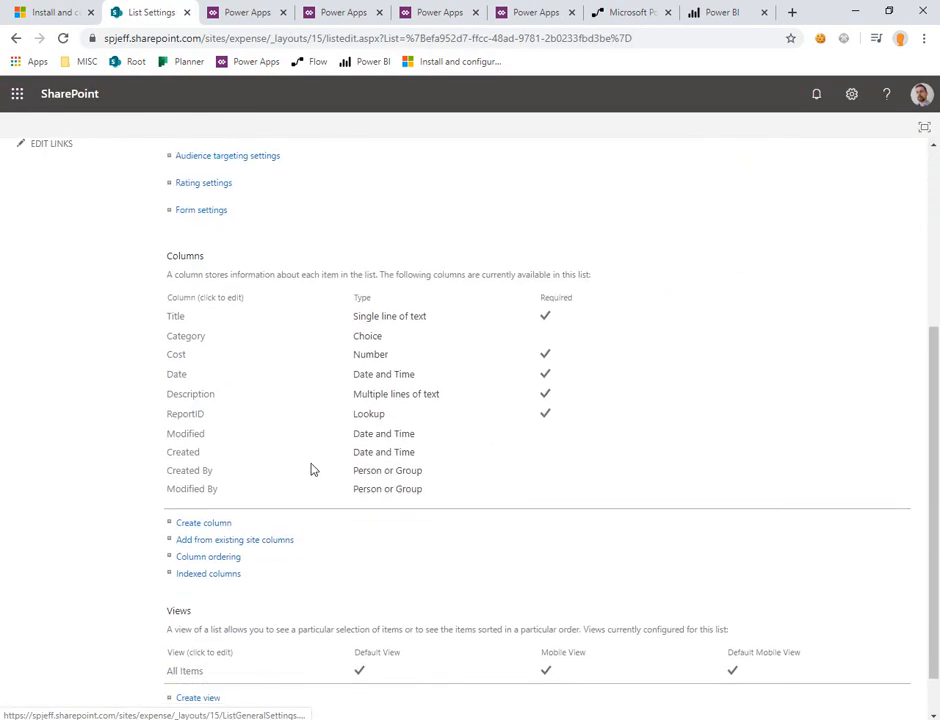
pyautogui.click(175, 320)
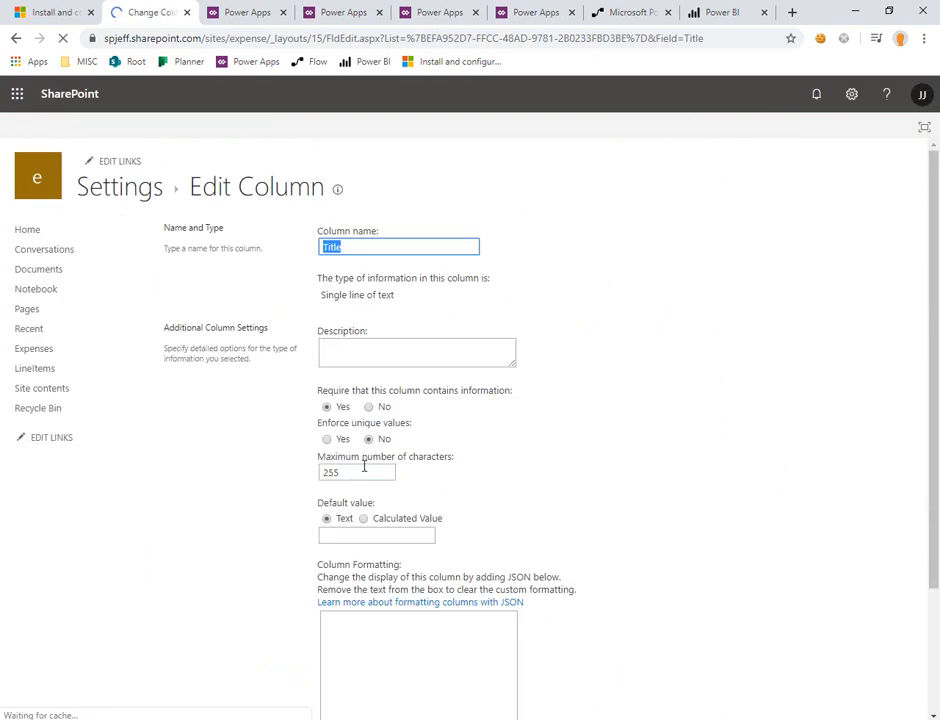
pyautogui.click(369, 407)
pyautogui.scroll(-3, 369, 411)
pyautogui.click(822, 642)
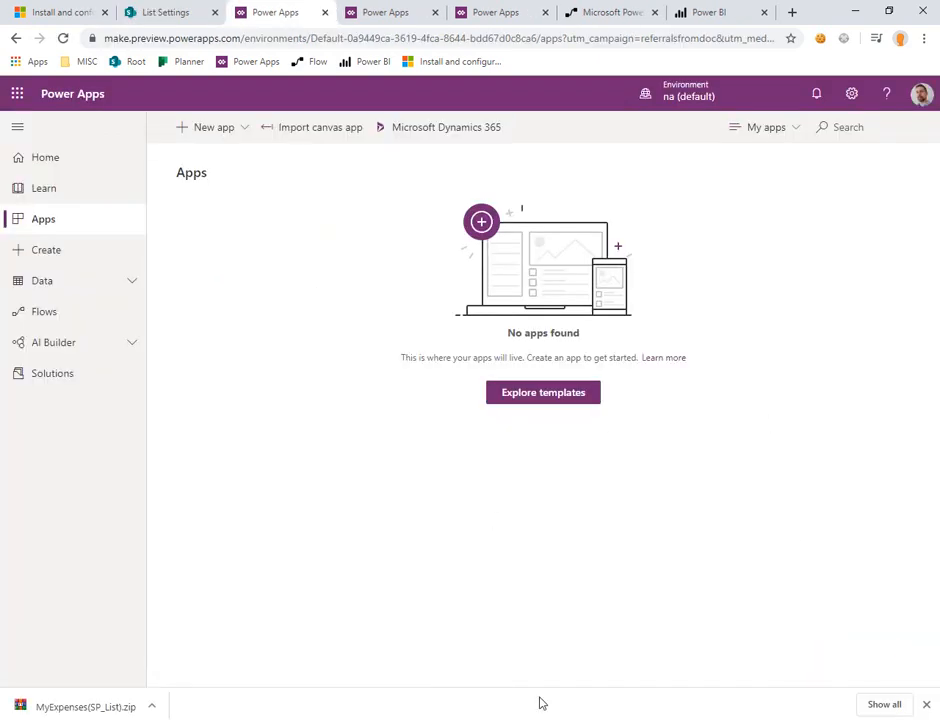
# Step: Review the article's sections on importing the app and creating the Approvals, Office 365 Outlook and SharePoint connections
pyautogui.click(58, 12)
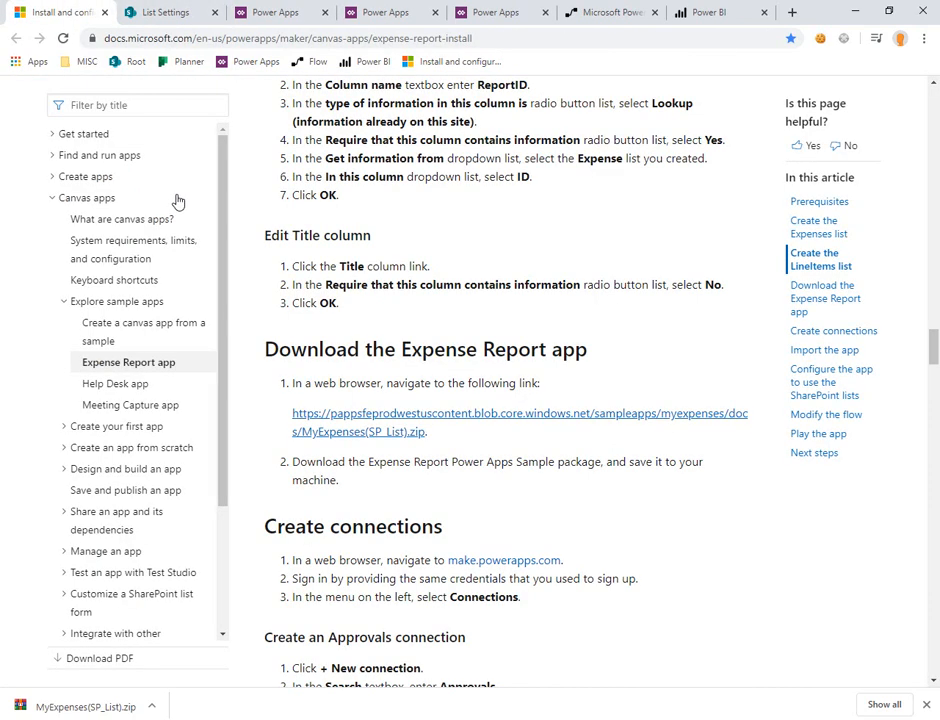
pyautogui.scroll(-5, 189, 229)
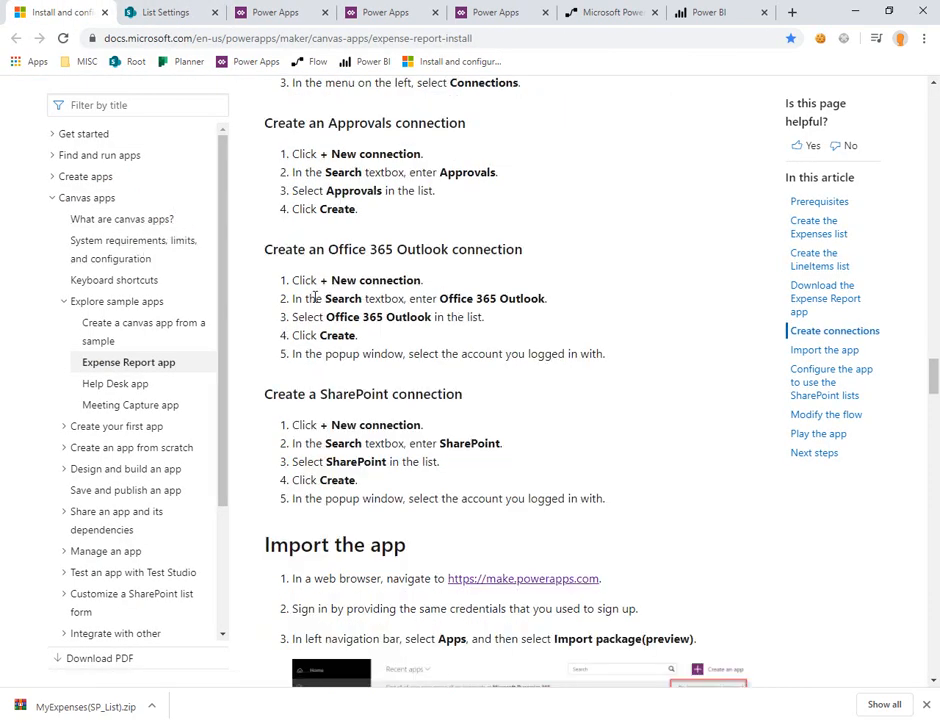
pyautogui.scroll(1, 331, 303)
pyautogui.scroll(-5, 331, 303)
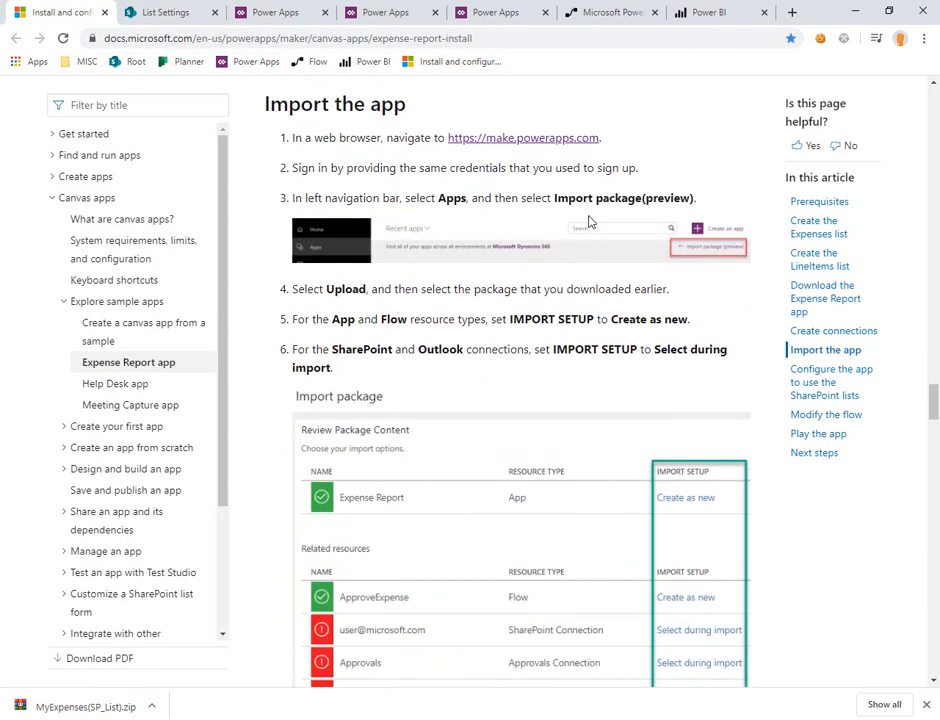
pyautogui.scroll(4, 557, 176)
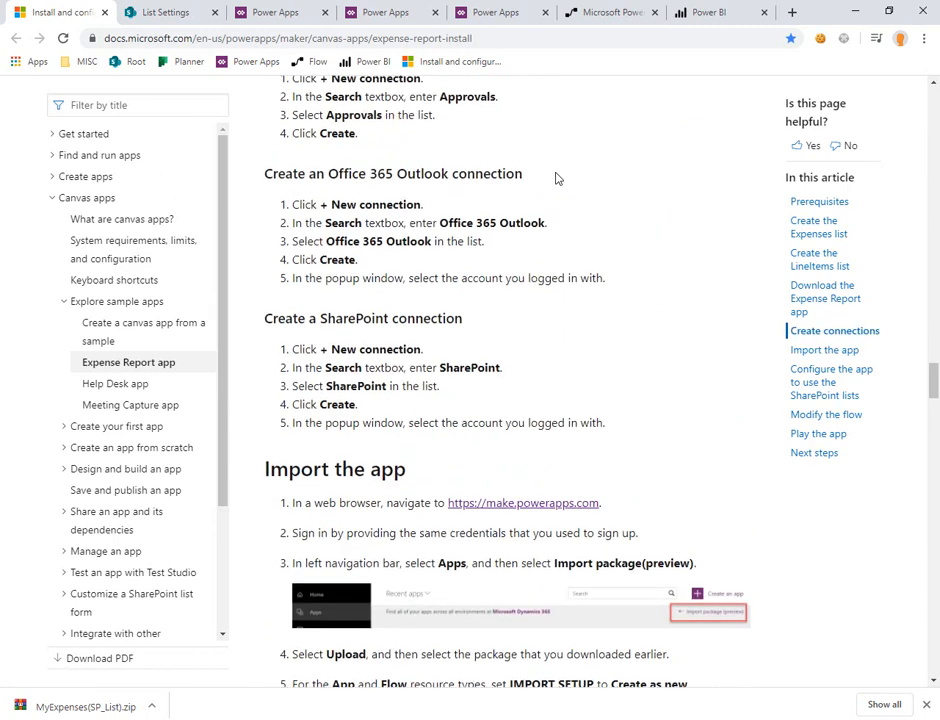
pyautogui.scroll(3, 557, 177)
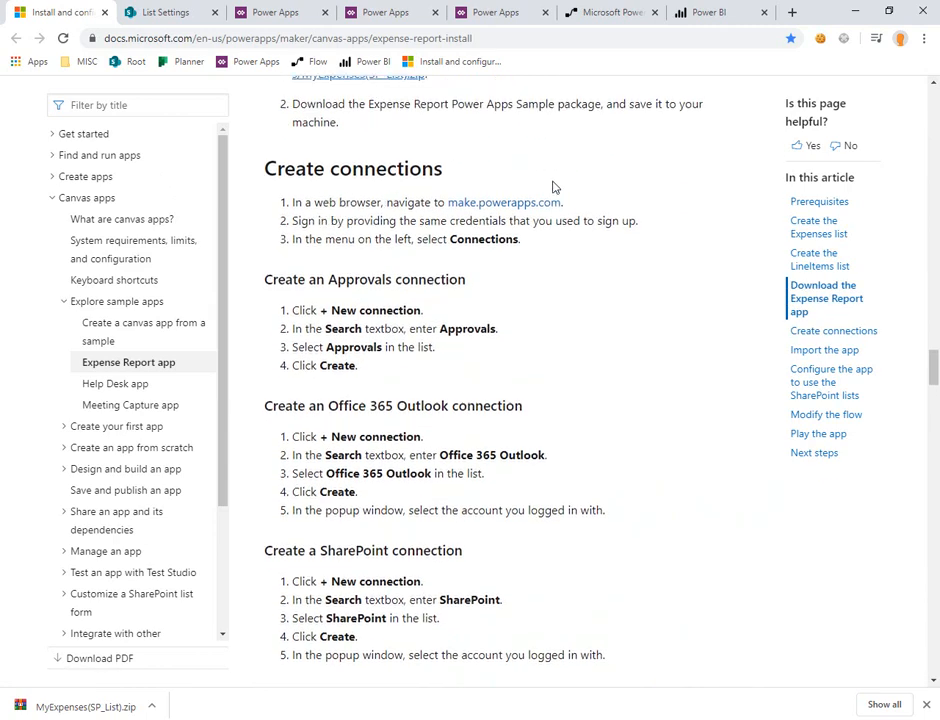
pyautogui.moveTo(565, 341); pyautogui.dragTo(458, 340)
pyautogui.scroll(-2, 440, 247)
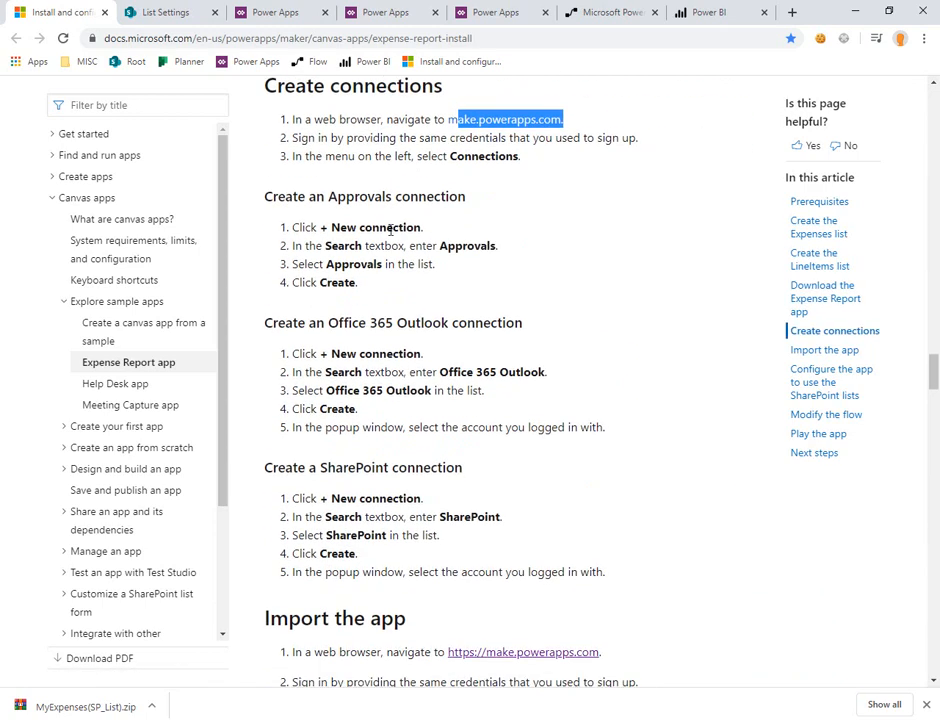
pyautogui.doubleClick(366, 198)
pyautogui.moveTo(331, 324); pyautogui.dragTo(415, 325)
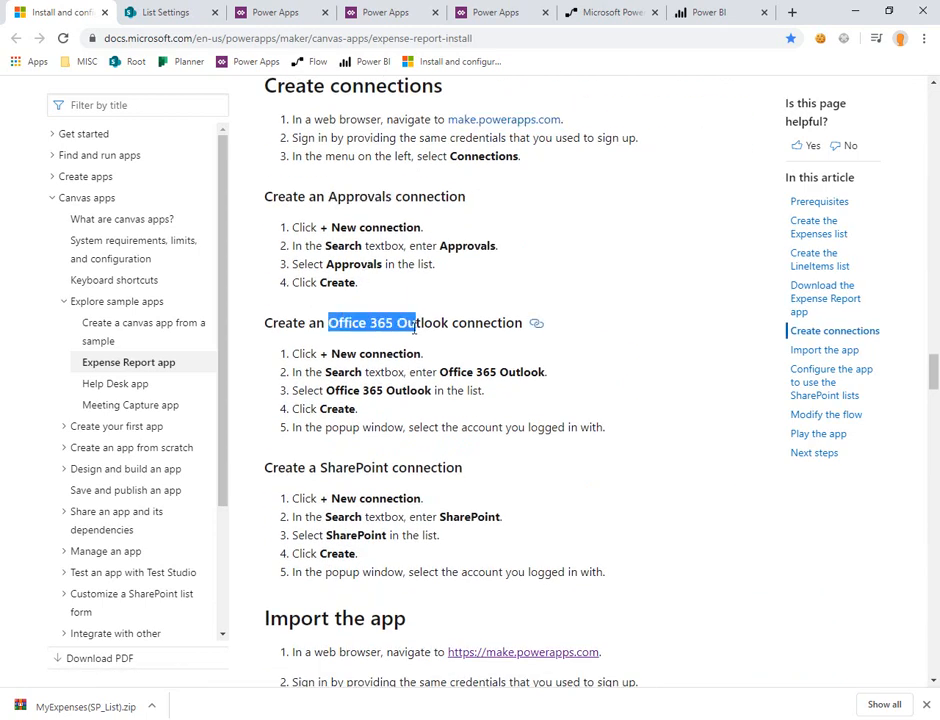
pyautogui.doubleClick(368, 466)
# Step: Switch to Power Apps, open its connections list, and compare it with the connections the article requires
pyautogui.click(272, 12)
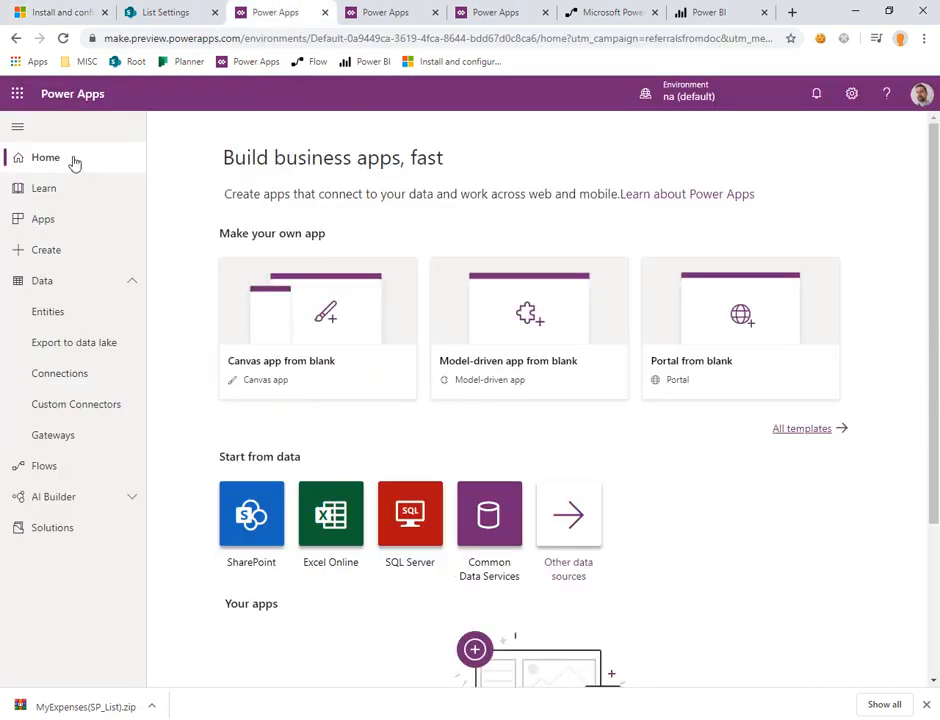
pyautogui.click(73, 379)
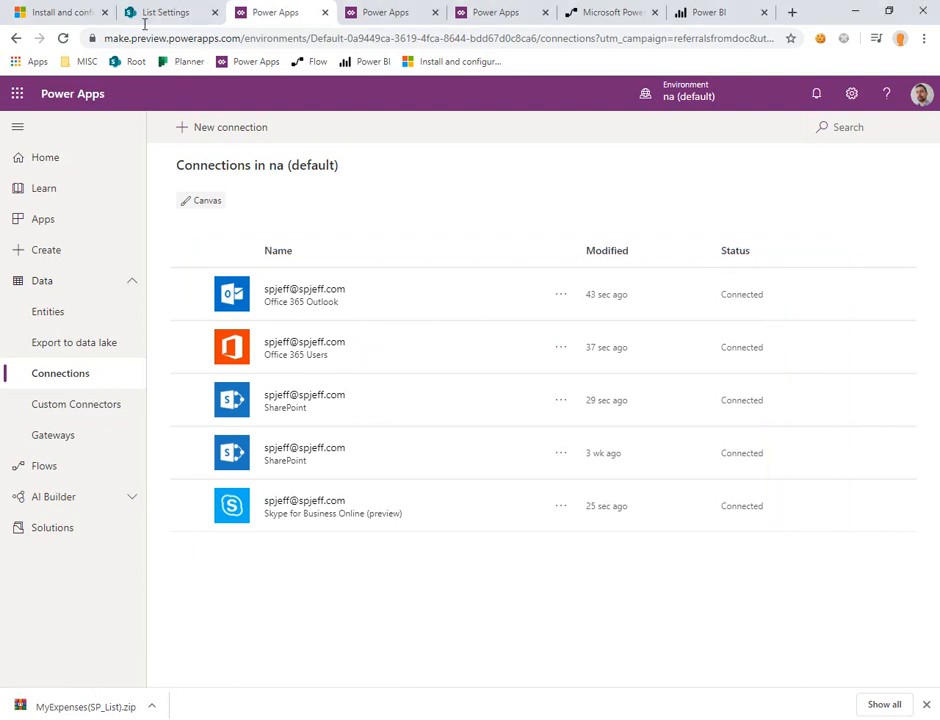
pyautogui.click(44, 10)
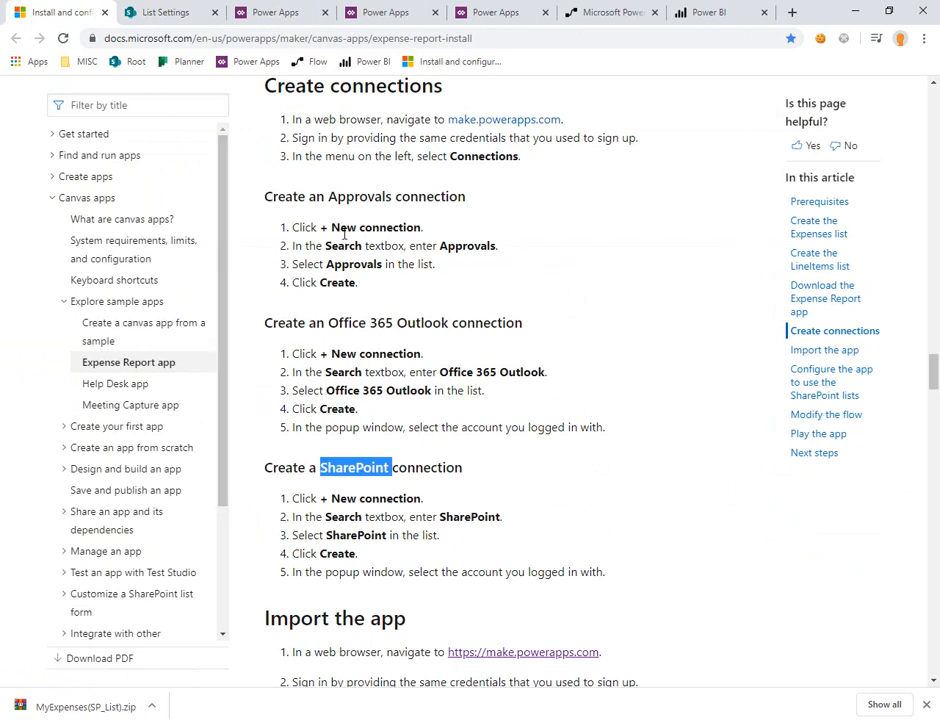
pyautogui.click(290, 14)
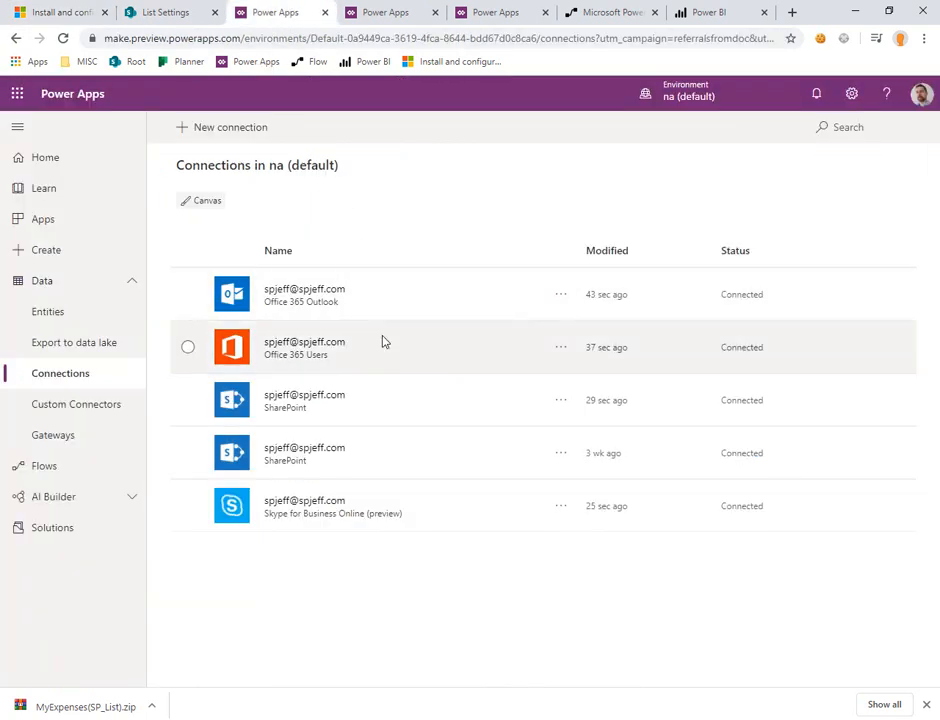
# Step: Search the new connection types for "approval", create an Approvals connection, and return to the article
pyautogui.click(234, 128)
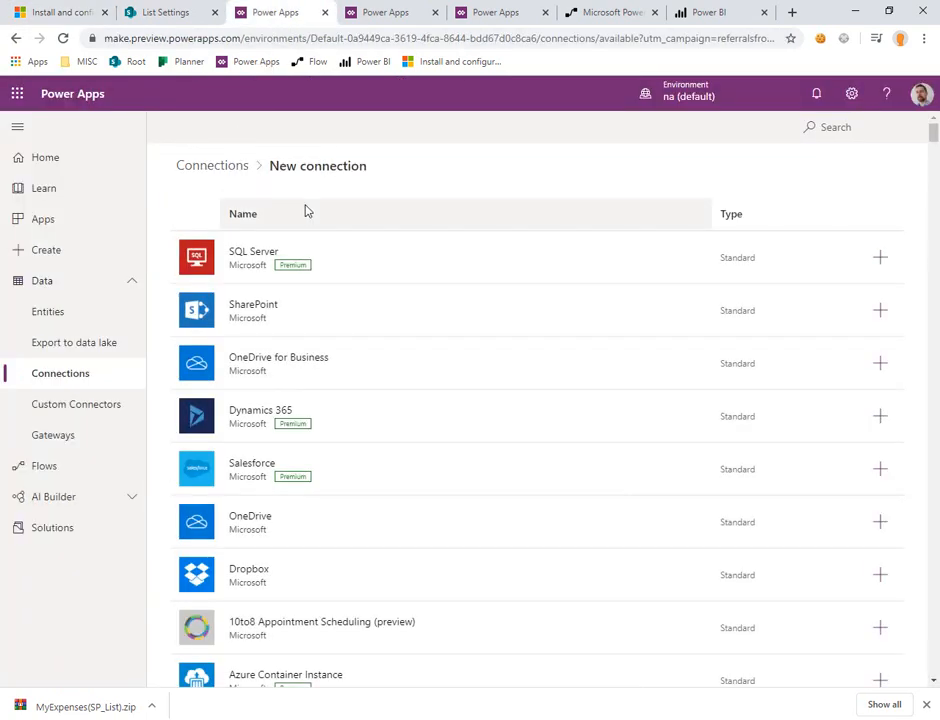
pyautogui.click(858, 130)
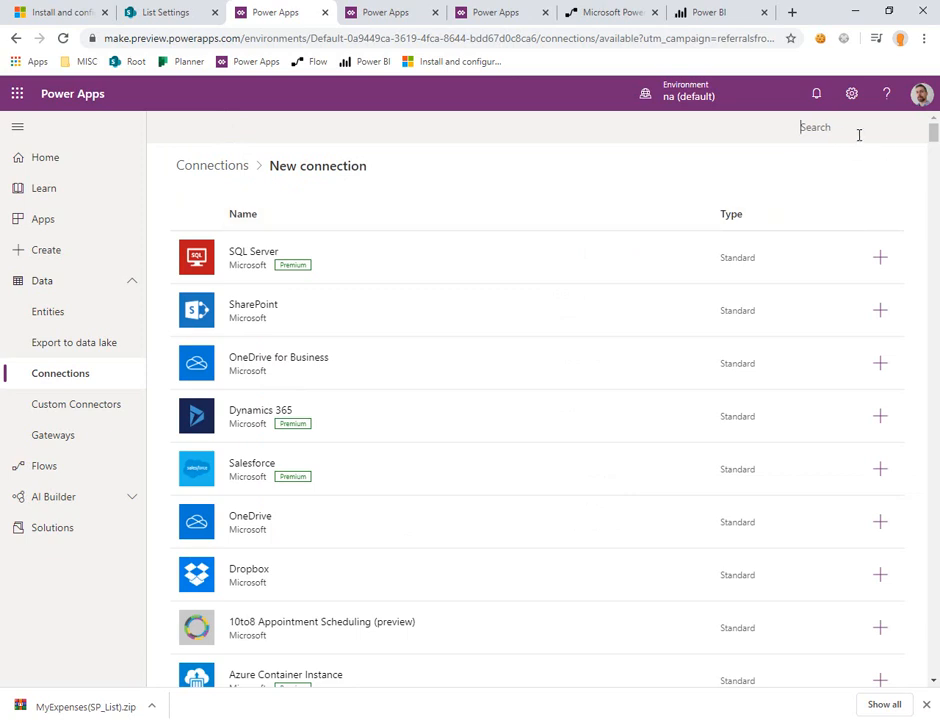
pyautogui.write('approval')
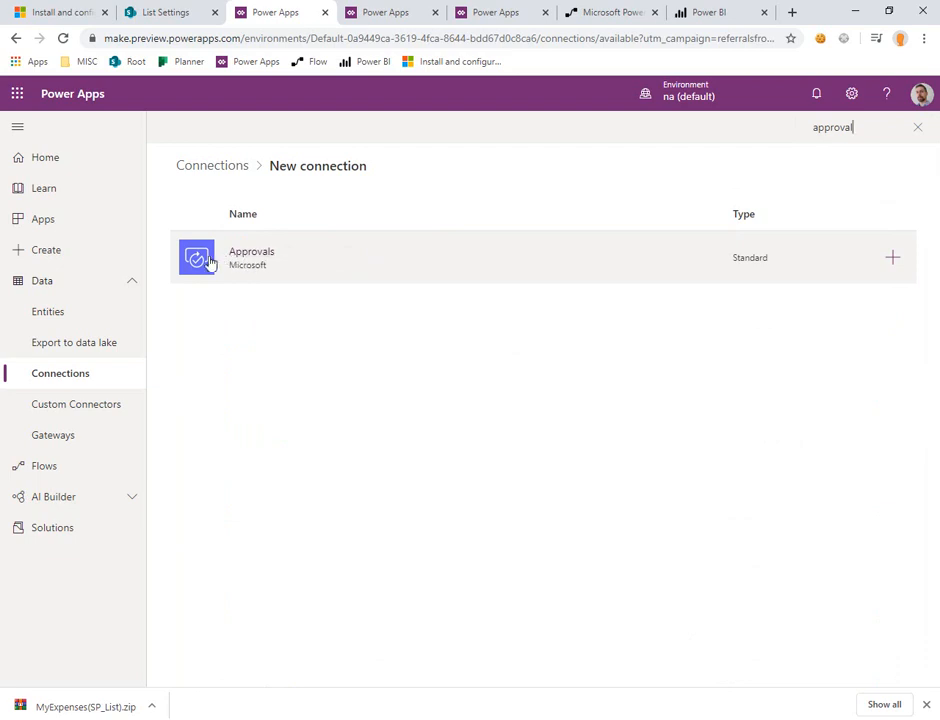
pyautogui.click(205, 262)
pyautogui.click(598, 252)
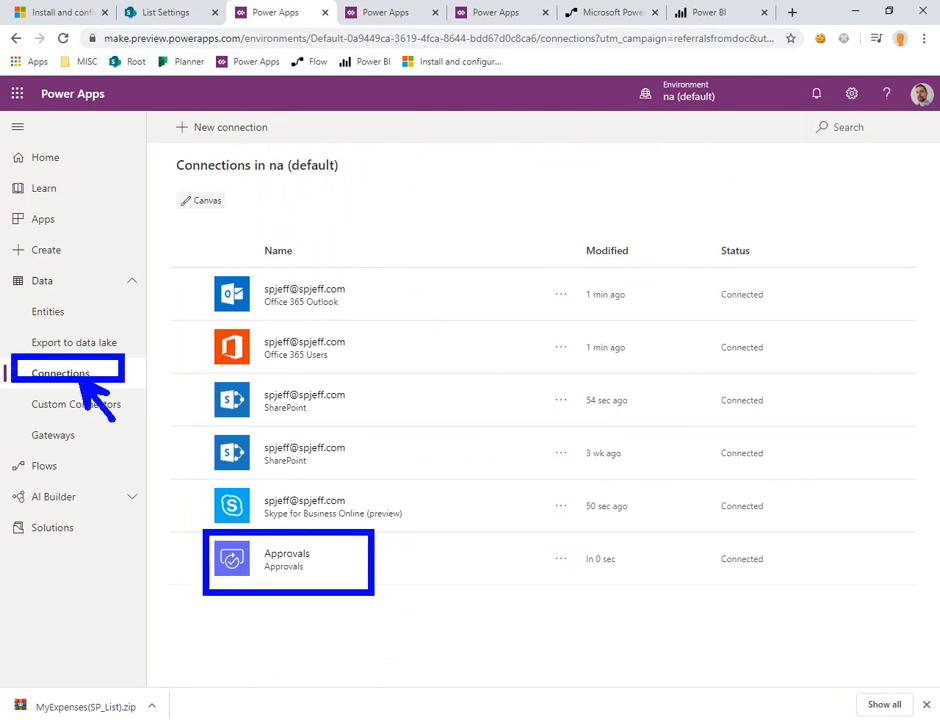
pyautogui.click(58, 8)
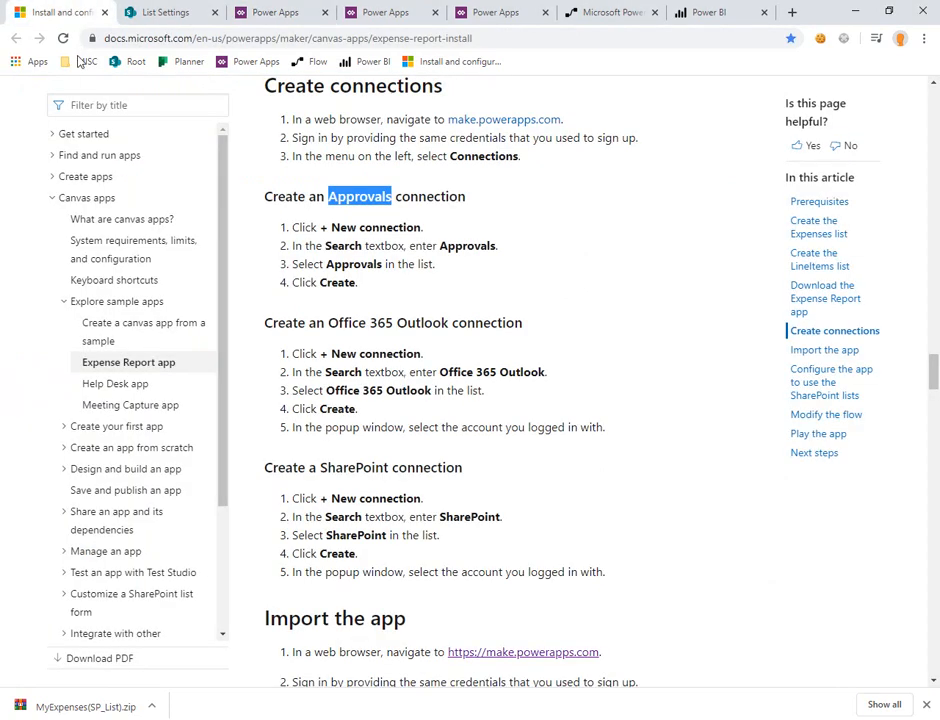
# Step: Check the article's Import the app section, switch to Power Apps, and upload the Expense Report package for a canvas app import
pyautogui.scroll(-10, 400, 242)
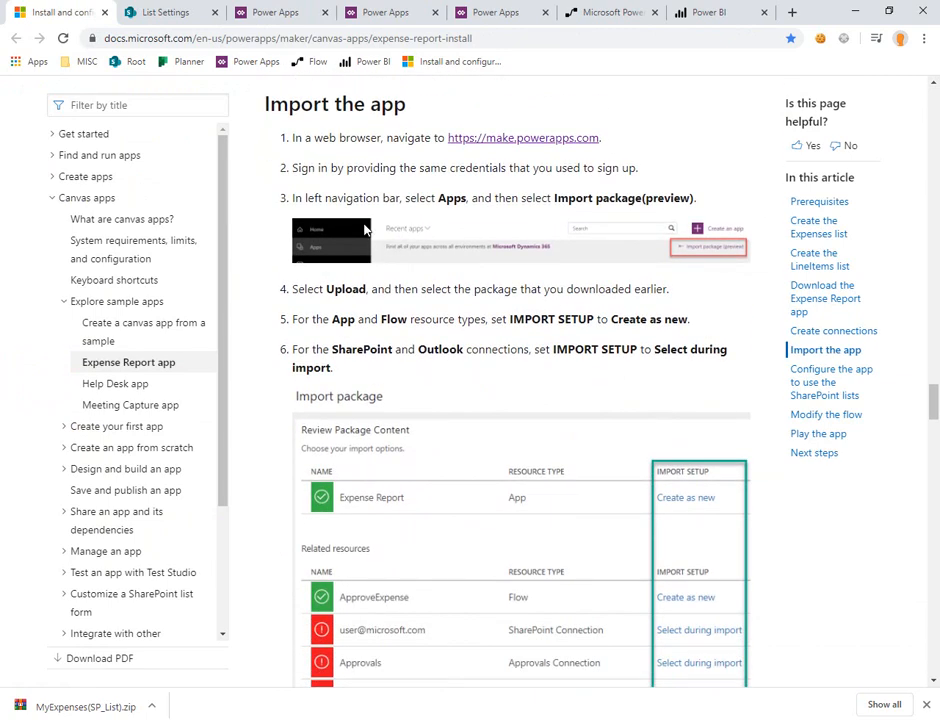
pyautogui.click(288, 22)
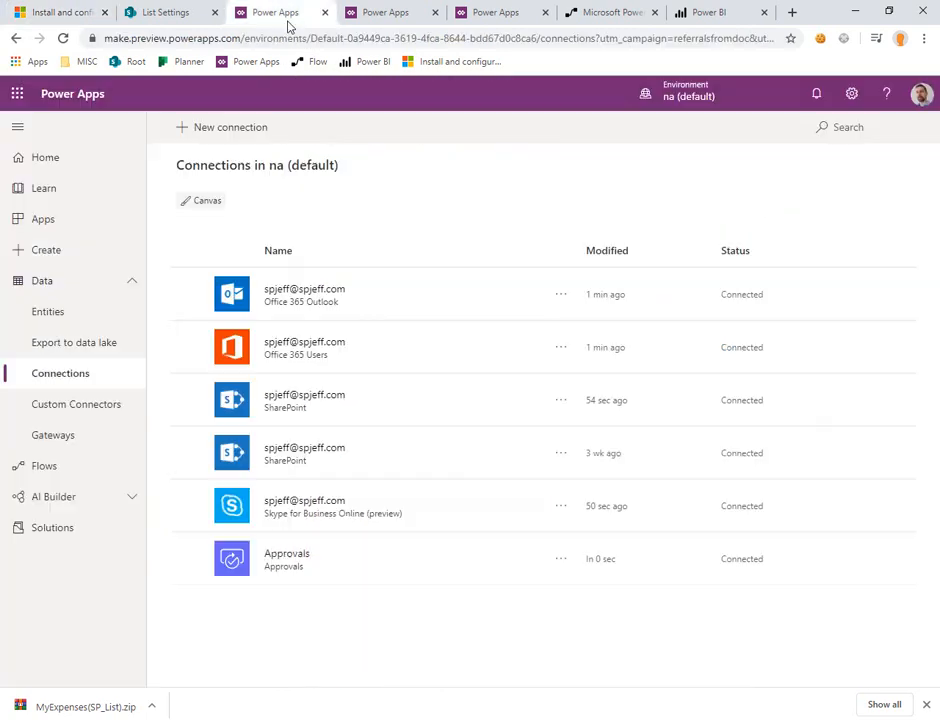
pyautogui.click(90, 218)
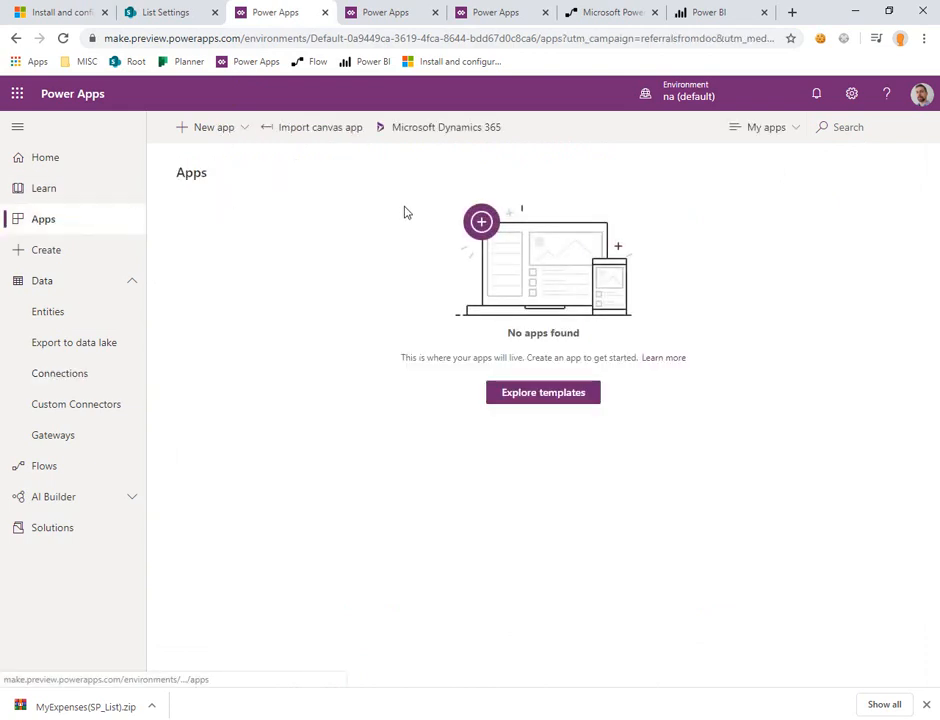
pyautogui.click(327, 129)
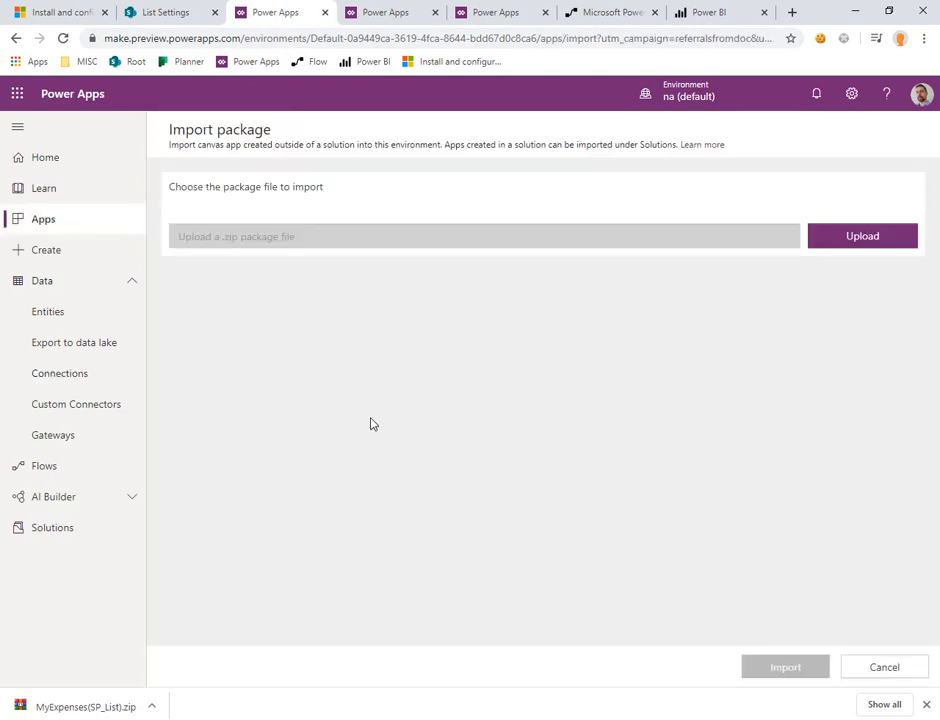
pyautogui.click(845, 237)
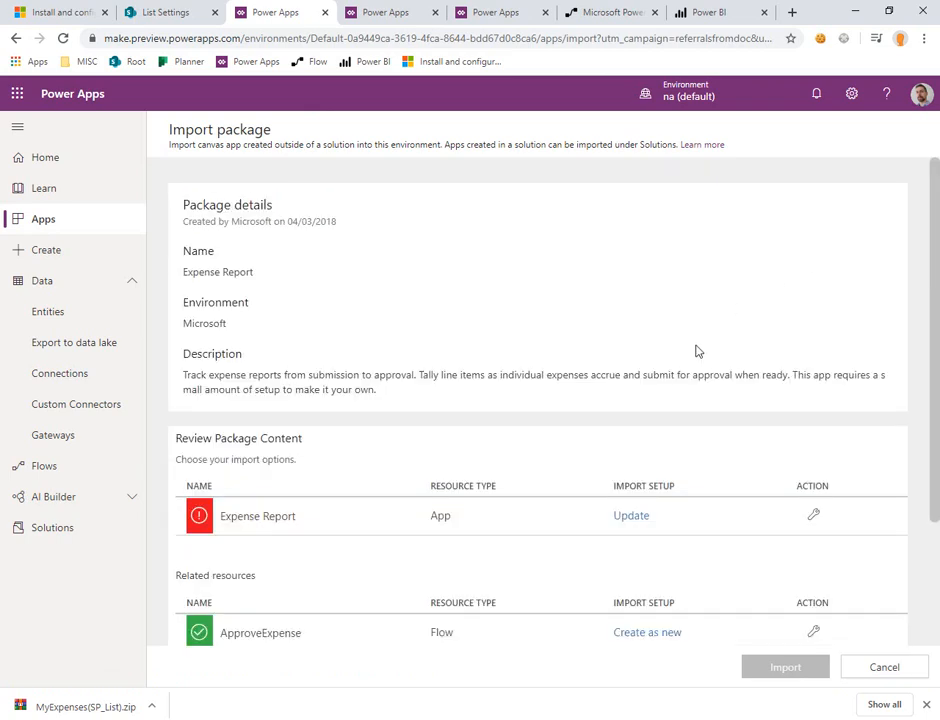
# Step: Set the import setup to Create as new for the Expense Report app and the ApproveExpense flow, keeping their resource names
pyautogui.scroll(-3, 697, 350)
pyautogui.click(640, 371)
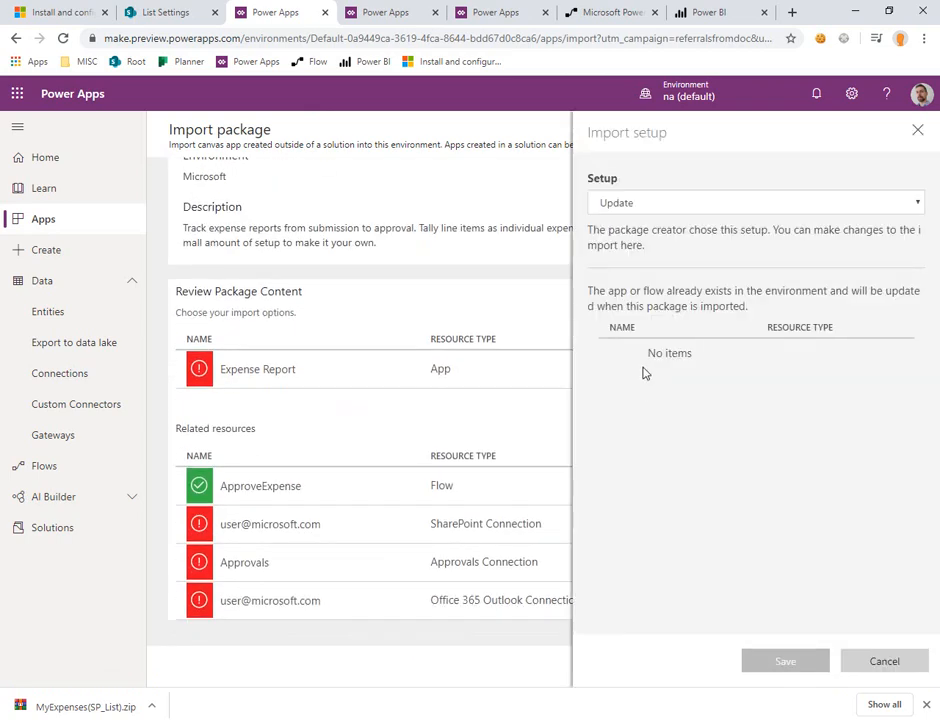
pyautogui.click(750, 207)
pyautogui.click(739, 224)
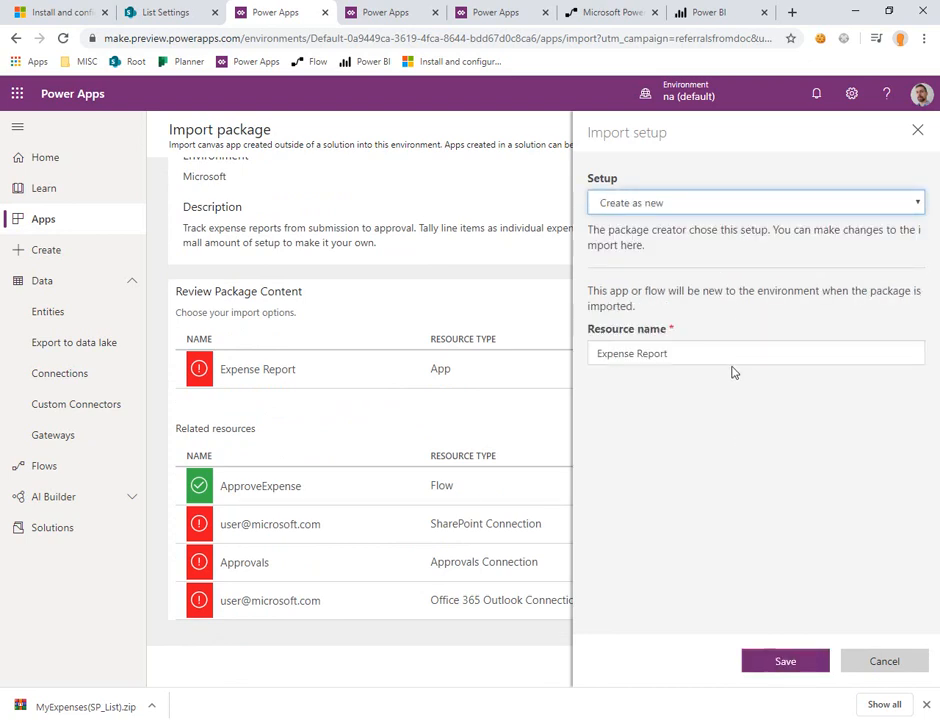
pyautogui.click(718, 355)
pyautogui.click(792, 661)
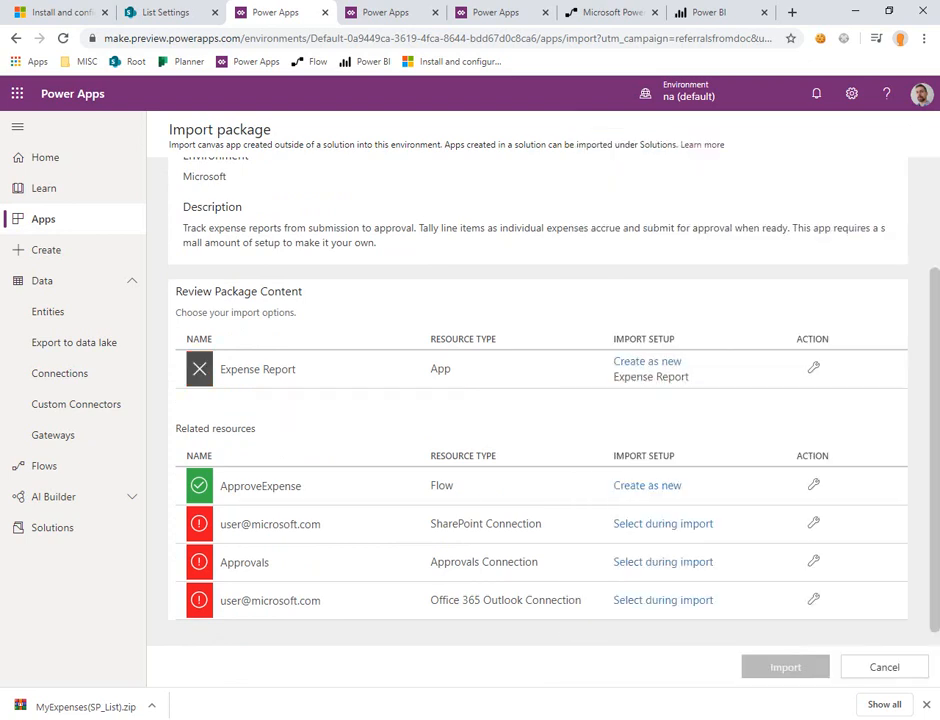
pyautogui.click(659, 474)
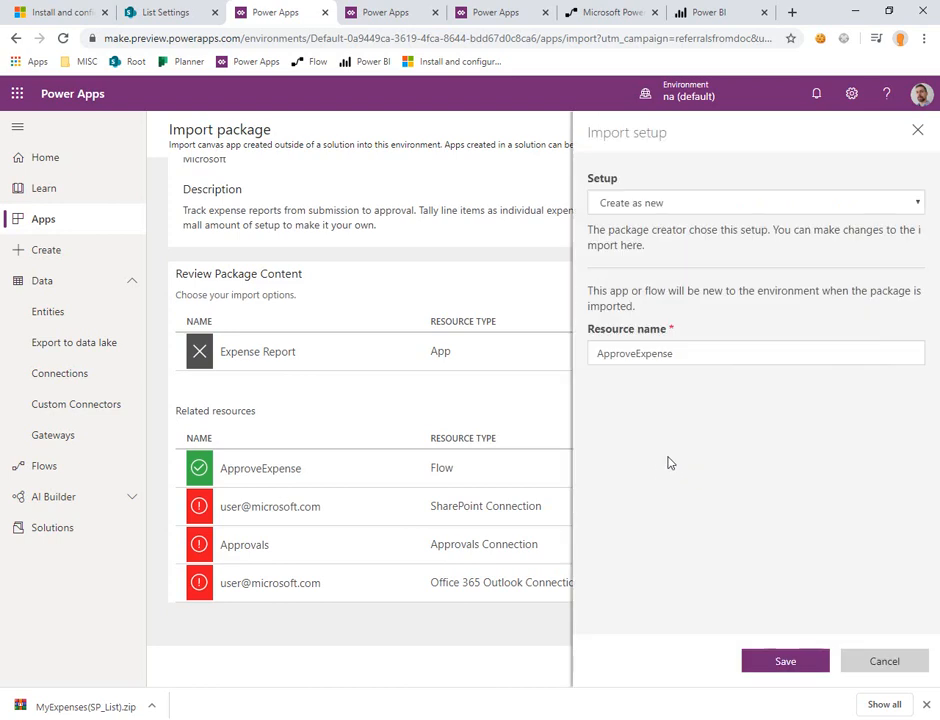
pyautogui.click(787, 662)
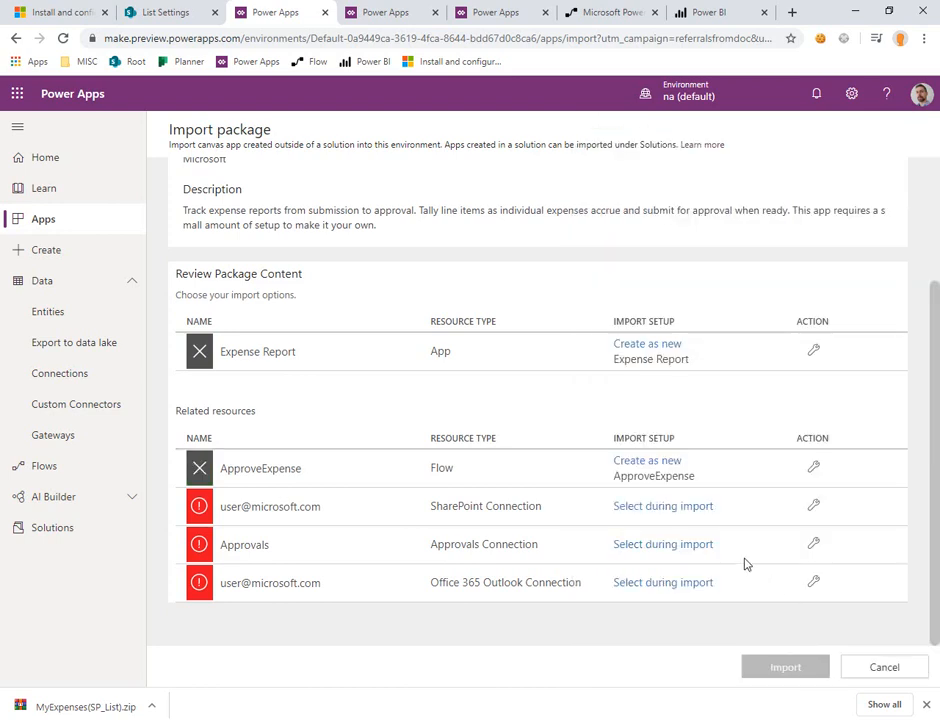
# Step: Assign the most recent SharePoint connection and the Approvals connection to the matching related resources of the package
pyautogui.click(688, 508)
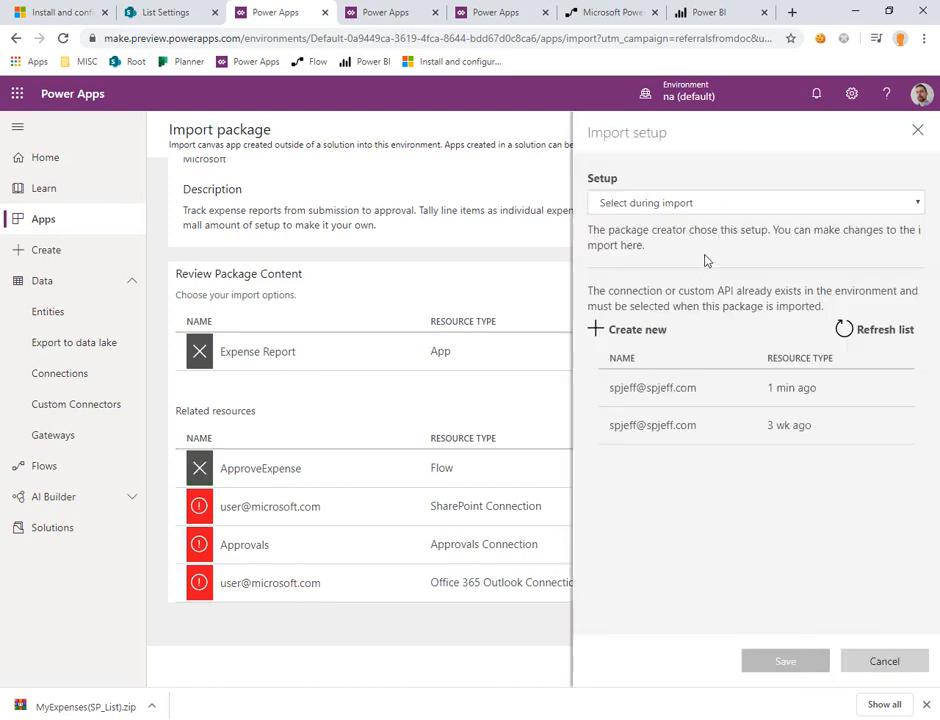
pyautogui.click(697, 390)
pyautogui.click(783, 662)
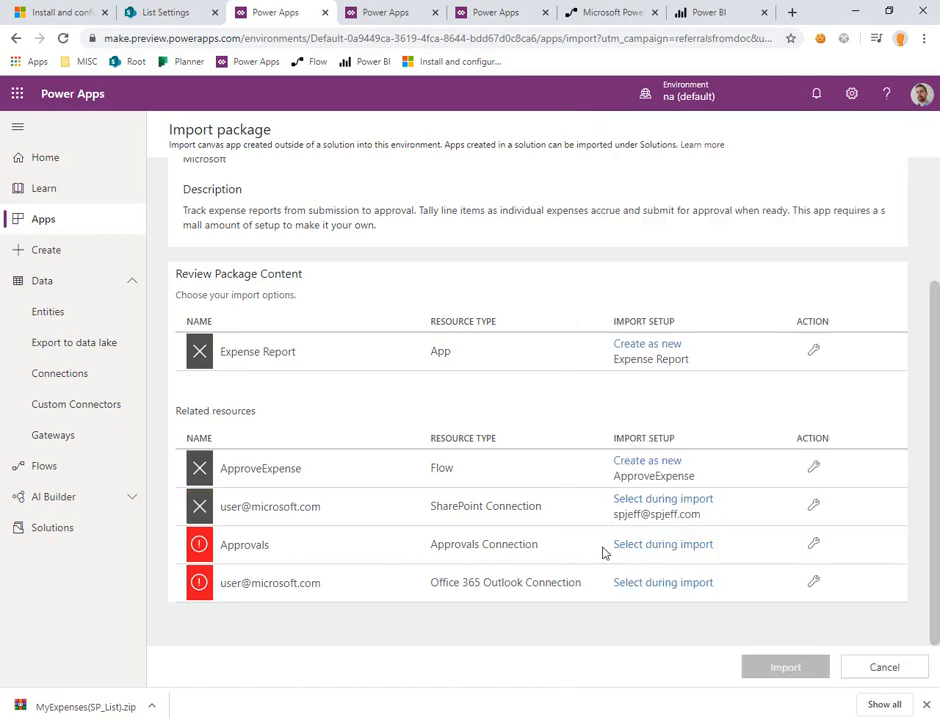
pyautogui.click(706, 545)
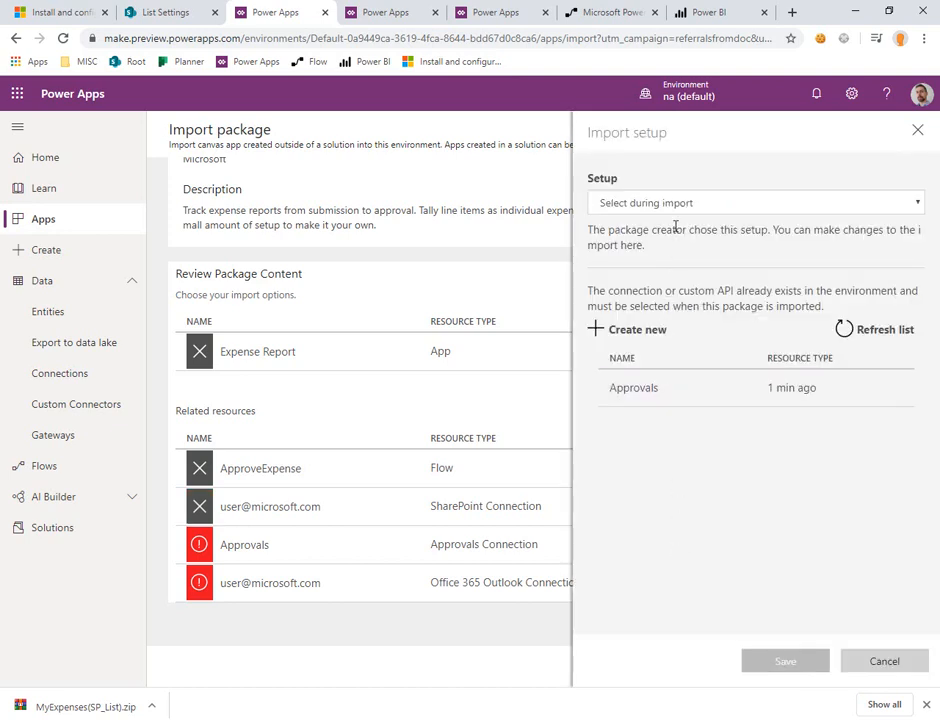
pyautogui.click(663, 388)
pyautogui.click(778, 661)
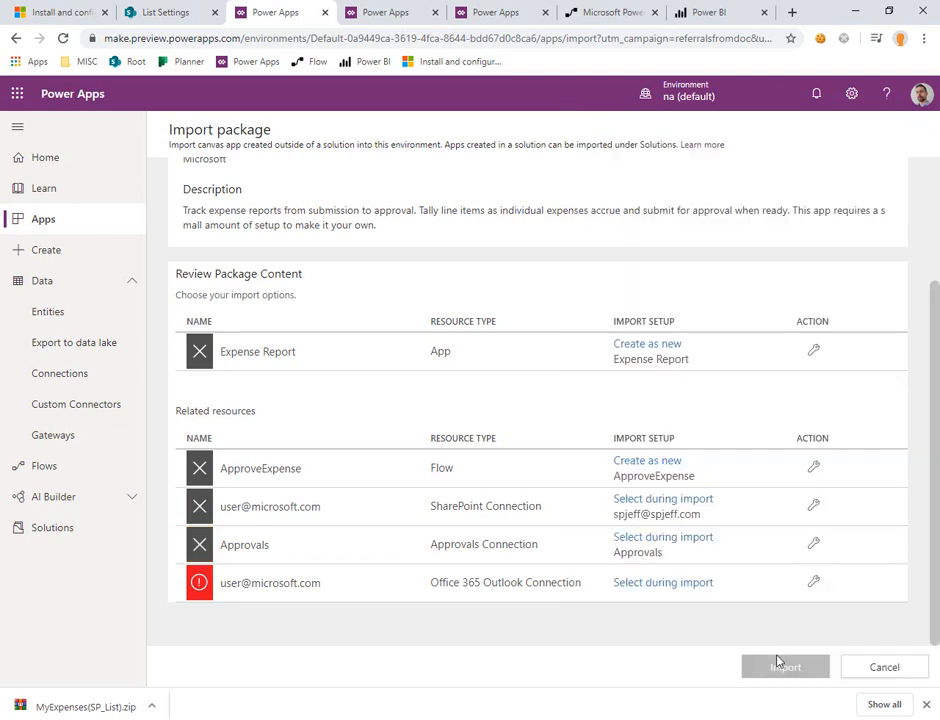
# Step: Assign the existing Office 365 Outlook connection to its related resource and import the package
pyautogui.click(692, 583)
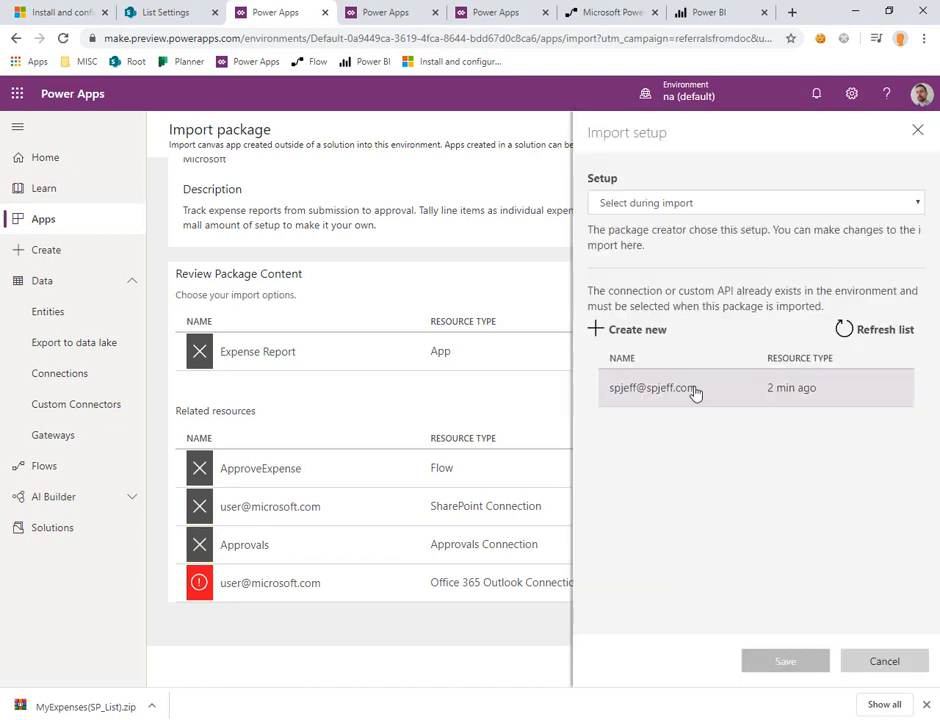
pyautogui.click(697, 391)
pyautogui.click(797, 661)
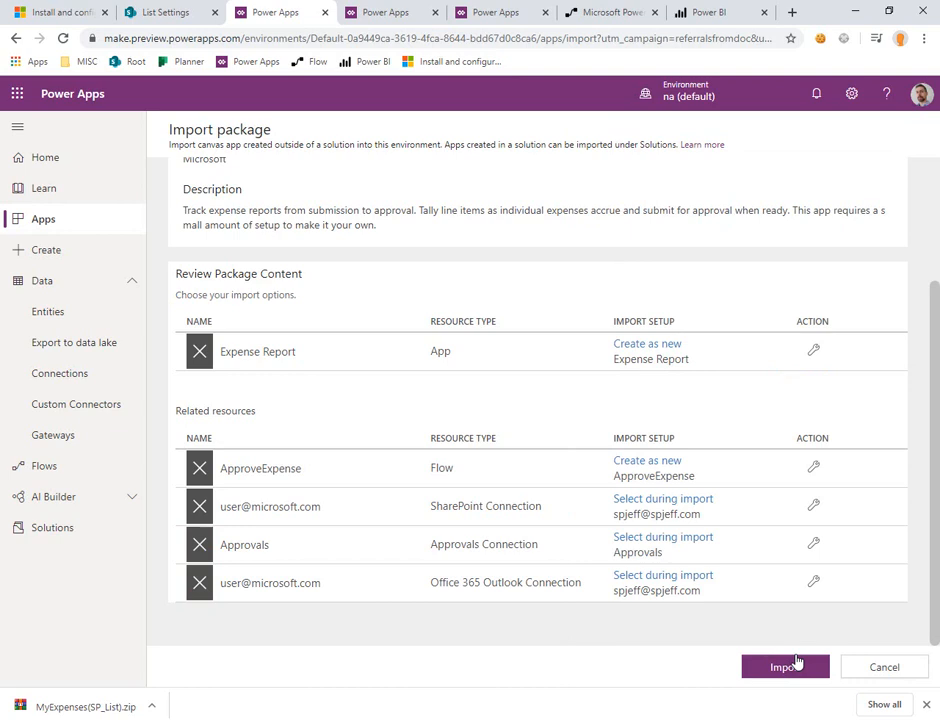
pyautogui.click(791, 668)
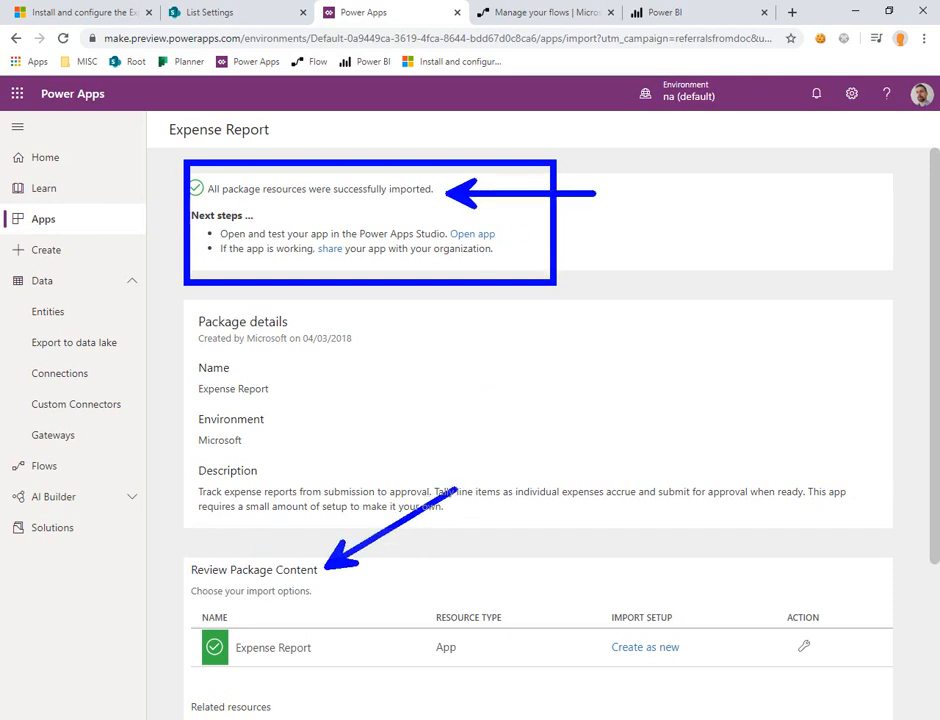
# Step: Review the imported package's resources, switch to Power Automate, and open the ApproveExpense flow for editing
pyautogui.scroll(-2, 527, 449)
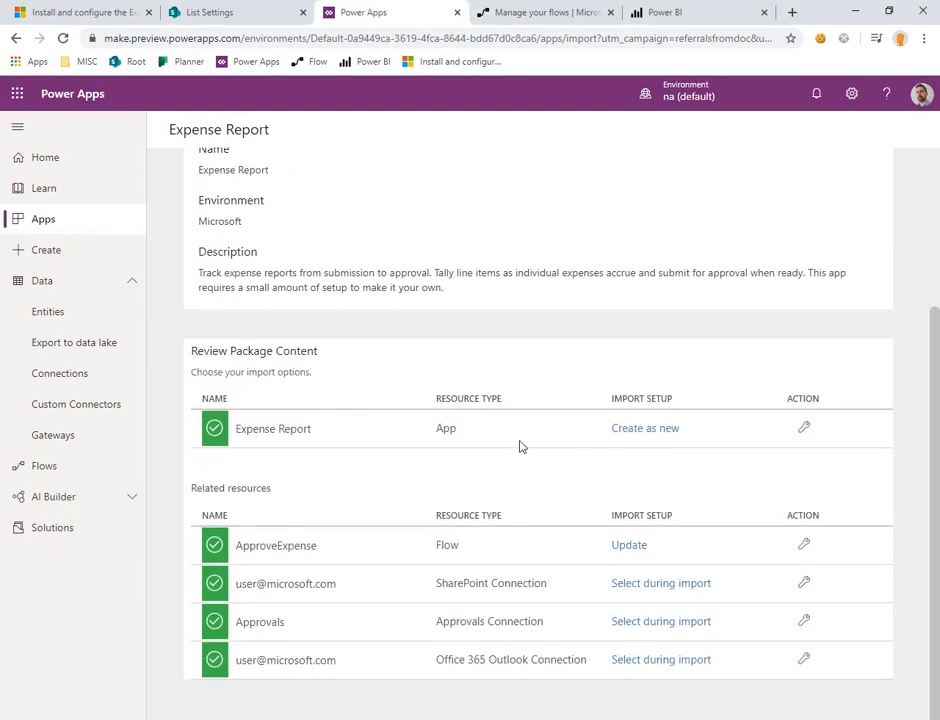
pyautogui.moveTo(184, 378)
pyautogui.mouseDown()
pyautogui.moveTo(358, 564)
pyautogui.moveTo(384, 688)
pyautogui.mouseUp()
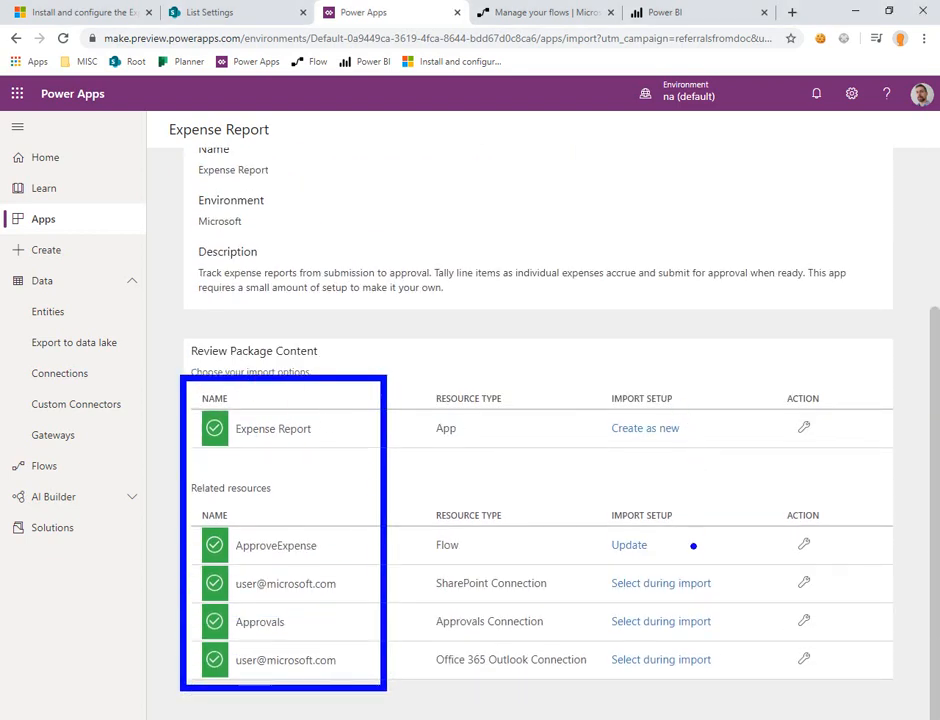
pyautogui.moveTo(561, 421); pyautogui.dragTo(623, 346)
pyautogui.press('Escape')
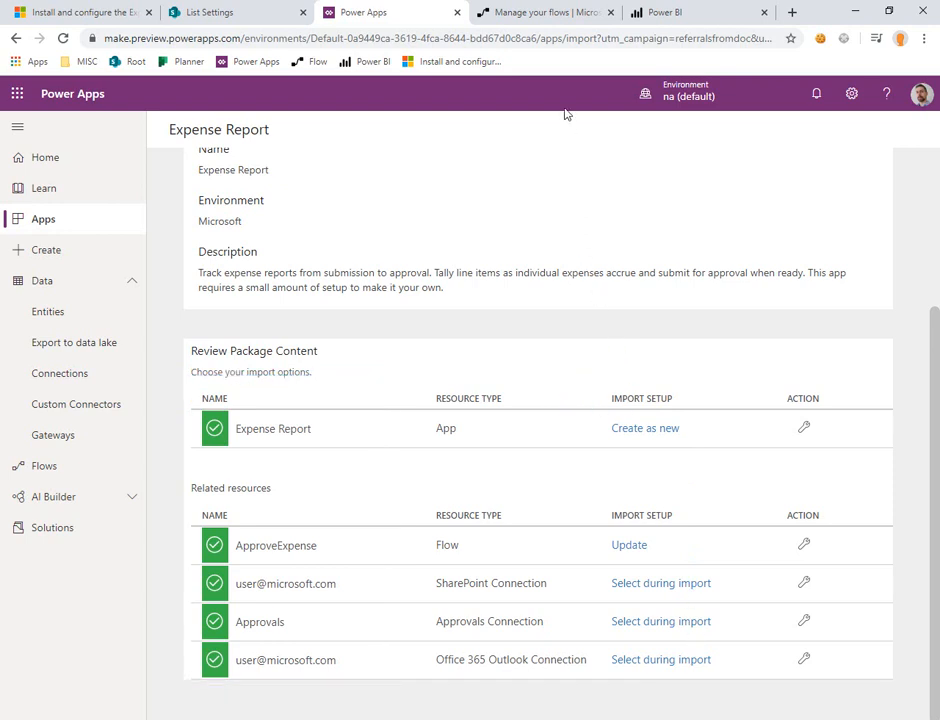
pyautogui.click(541, 16)
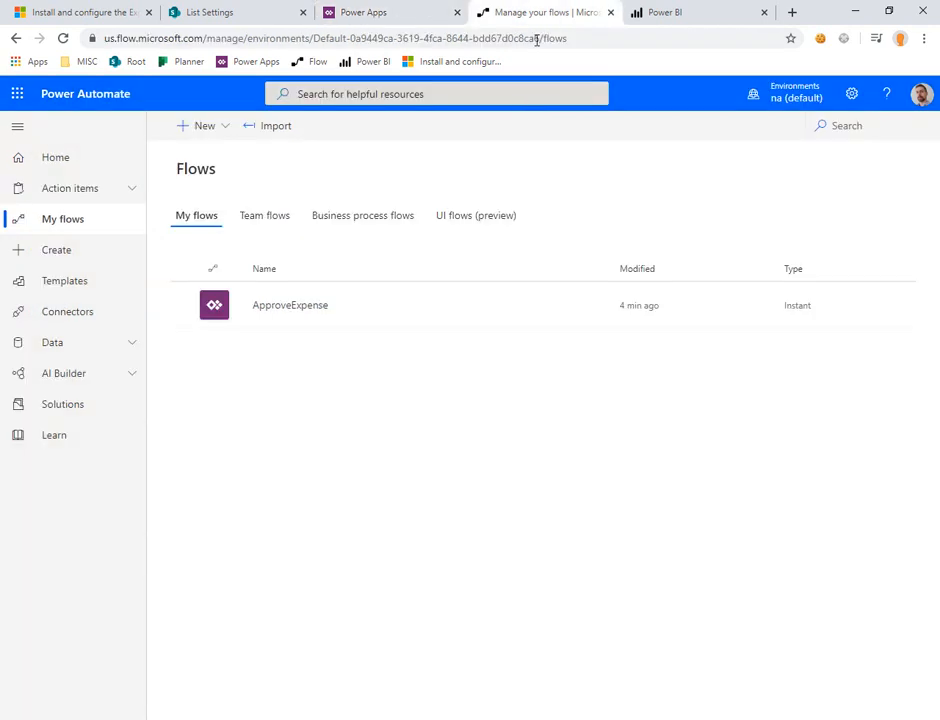
pyautogui.click(286, 306)
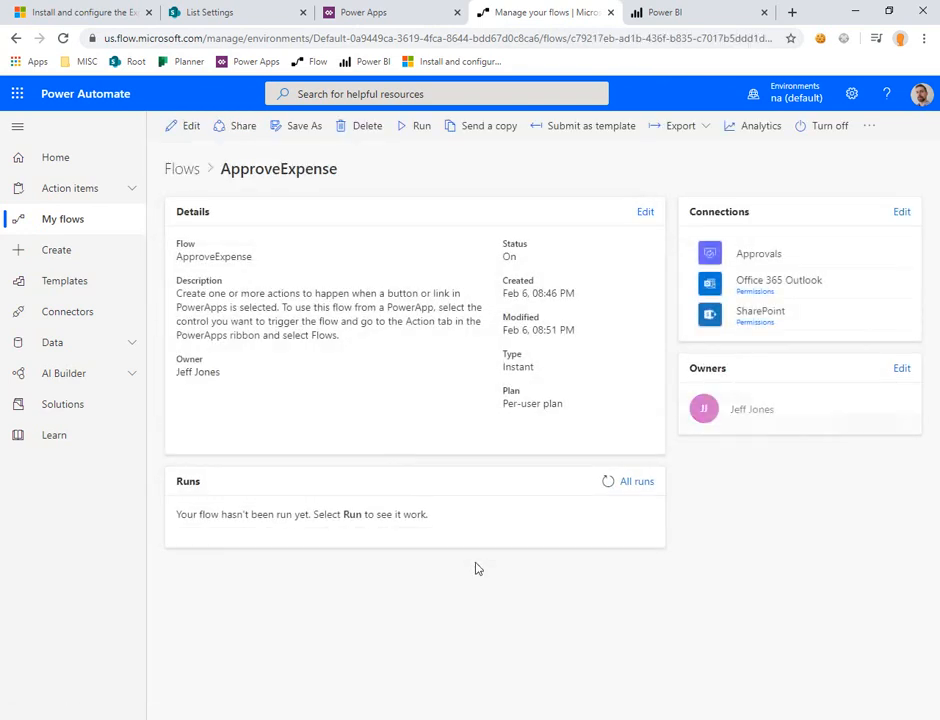
pyautogui.click(189, 127)
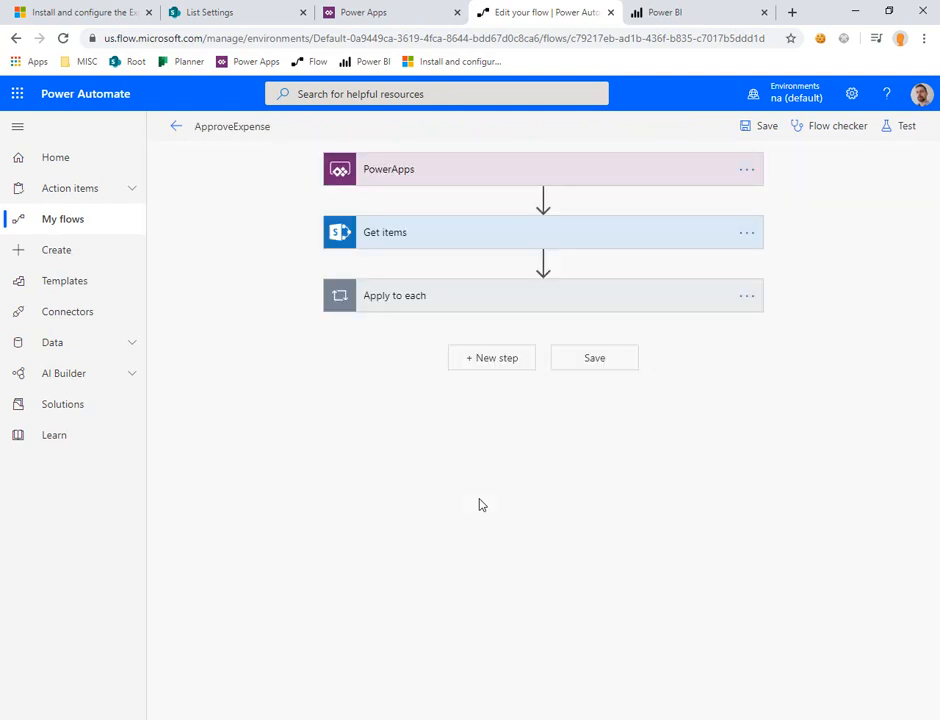
# Step: Expand the PowerApps trigger, Get items, Apply to each and Notify Client steps of the flow to examine their settings
pyautogui.click(446, 302)
pyautogui.click(433, 238)
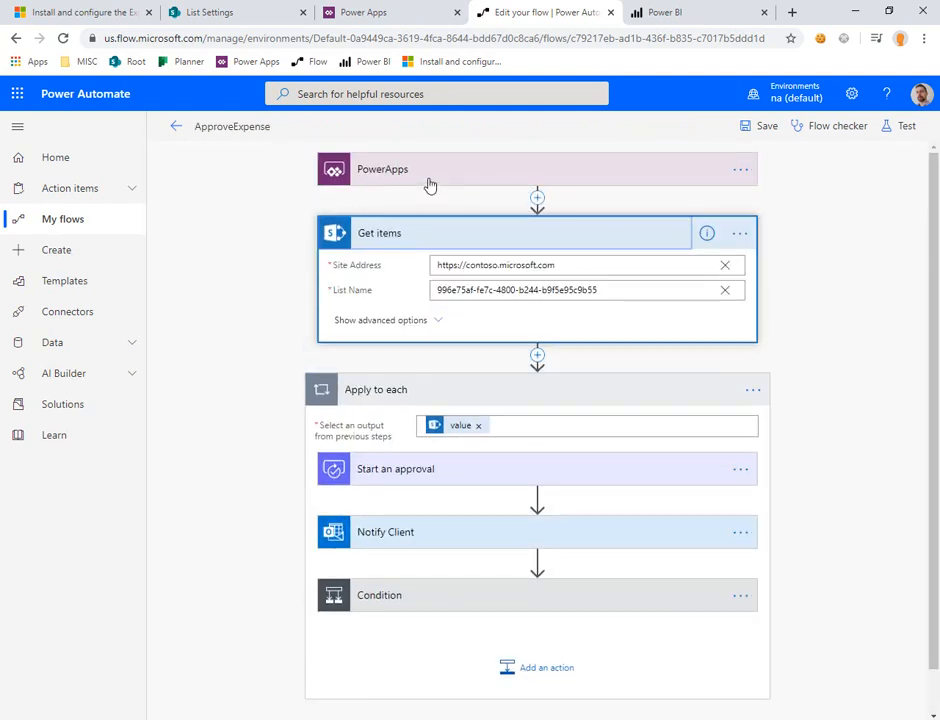
pyautogui.click(429, 178)
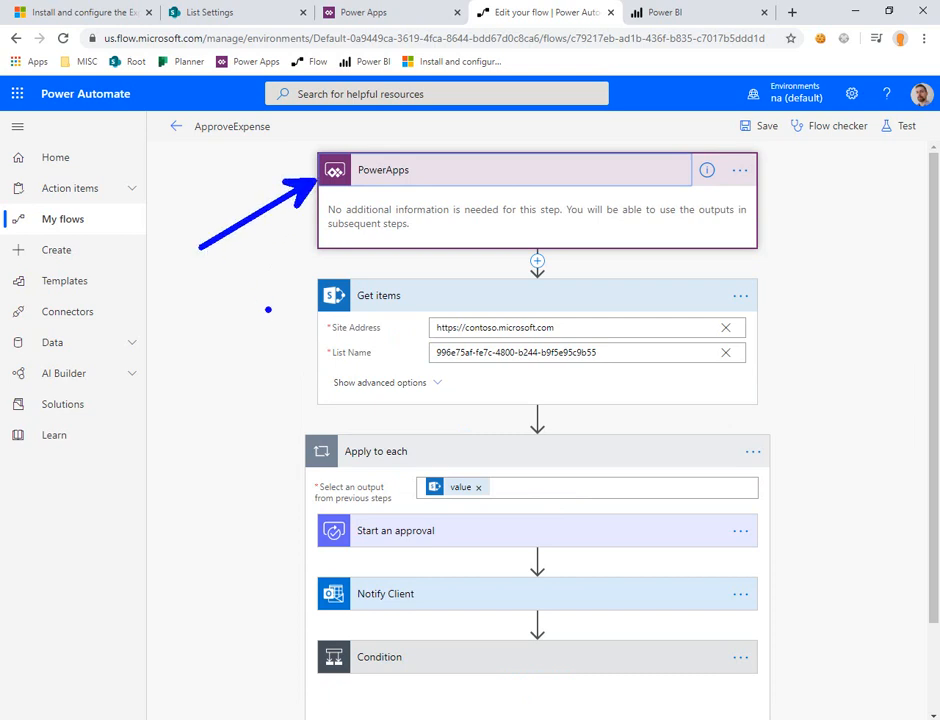
pyautogui.moveTo(373, 354); pyautogui.dragTo(254, 416)
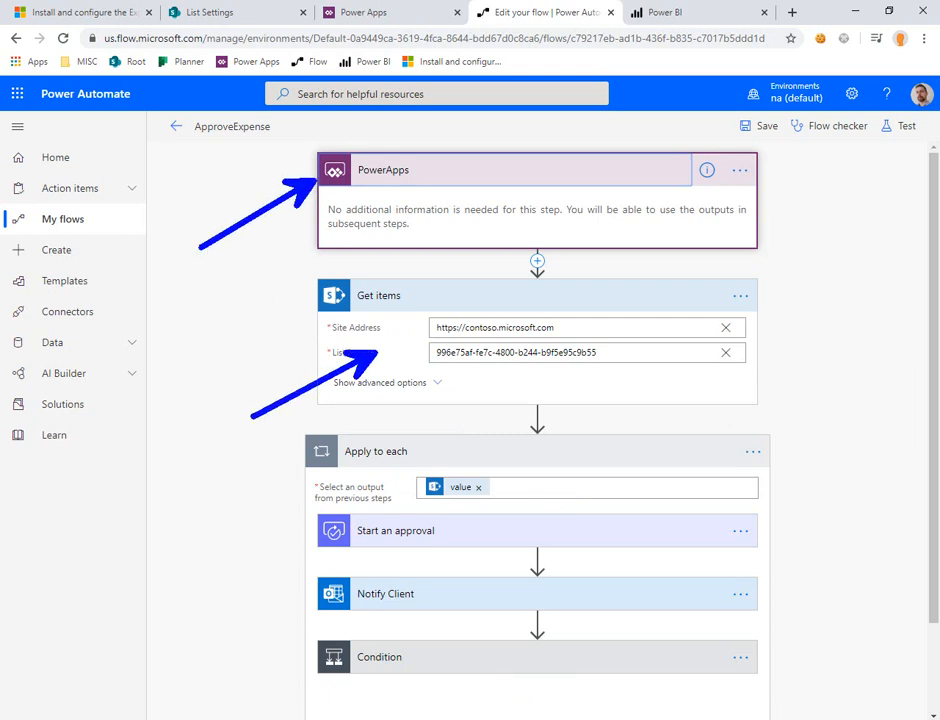
pyautogui.moveTo(319, 559); pyautogui.dragTo(222, 569)
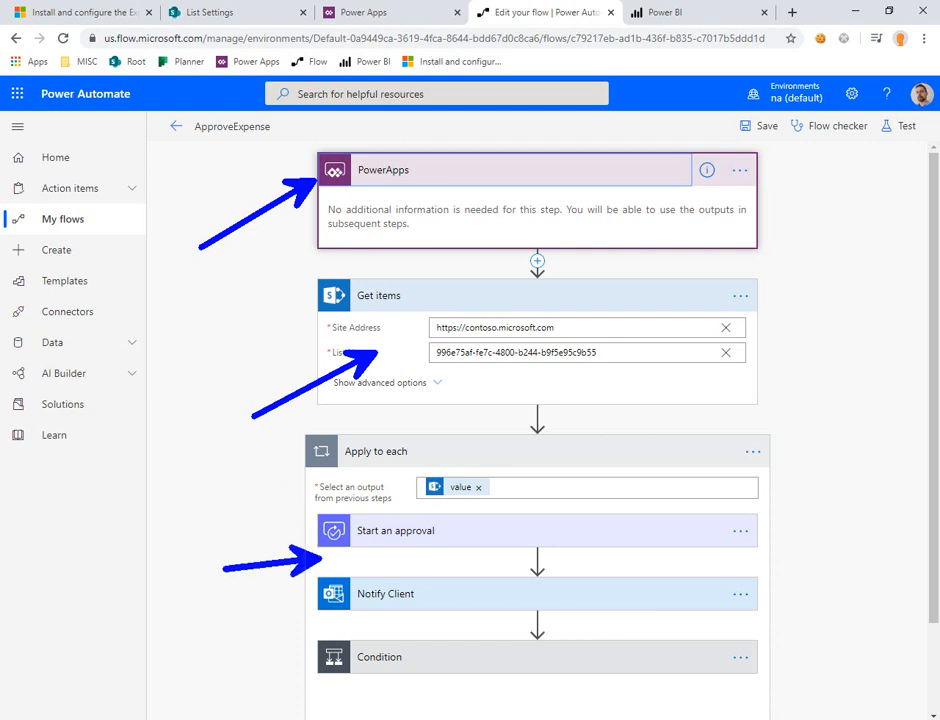
pyautogui.press('Escape')
pyautogui.click(437, 600)
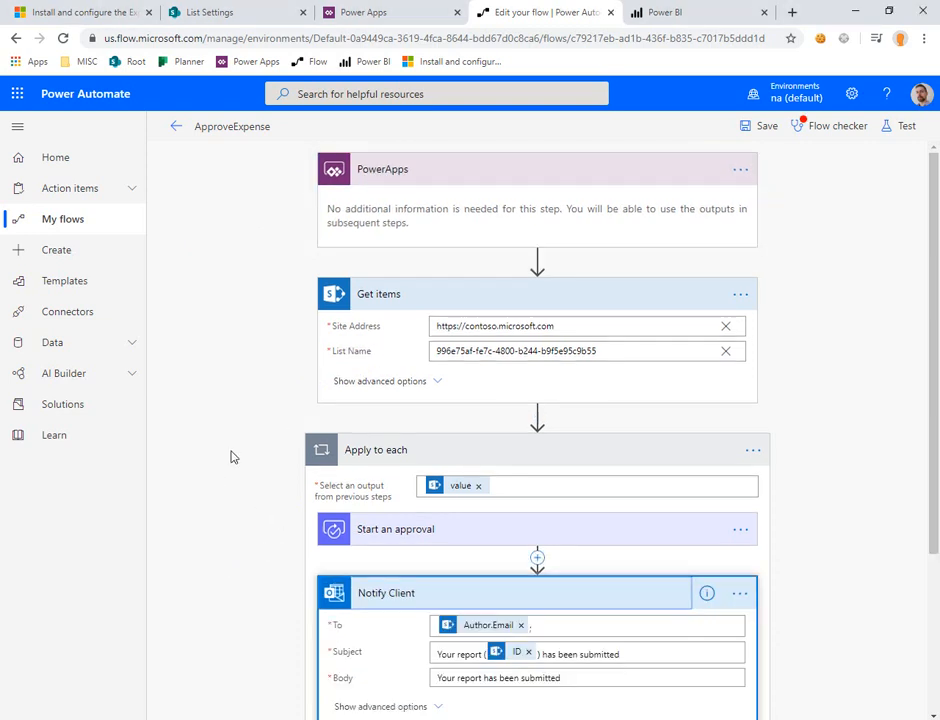
# Step: Expand the Condition and its If yes and If no actions, examining the Site Address and List Name in both Change item status actions
pyautogui.scroll(-3, 233, 456)
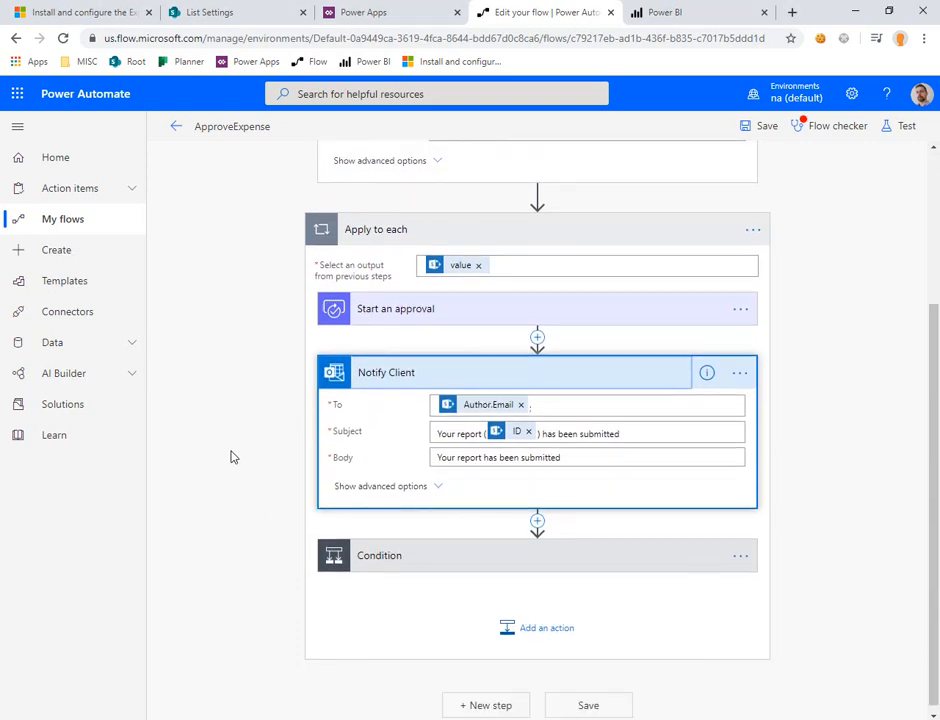
pyautogui.click(392, 553)
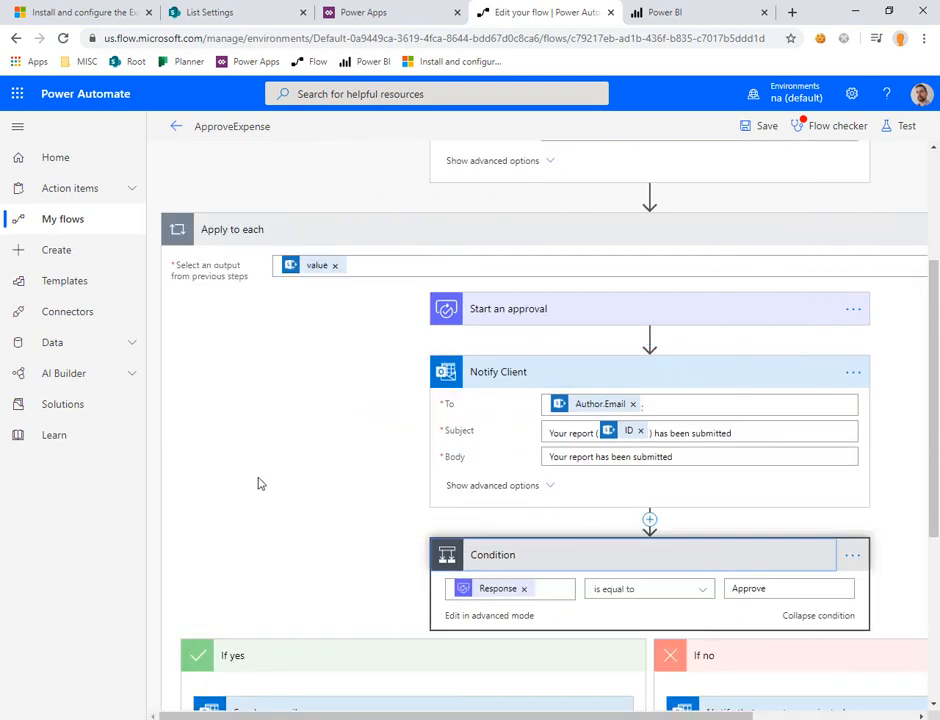
pyautogui.scroll(-2, 333, 485)
pyautogui.scroll(-3, 333, 485)
pyautogui.click(367, 450)
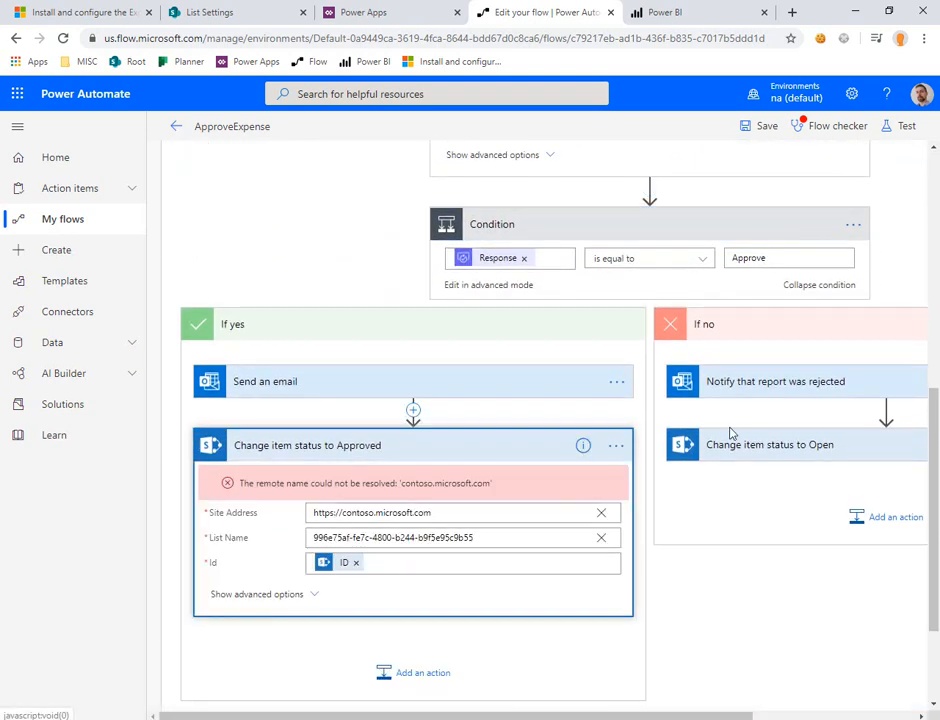
pyautogui.click(785, 450)
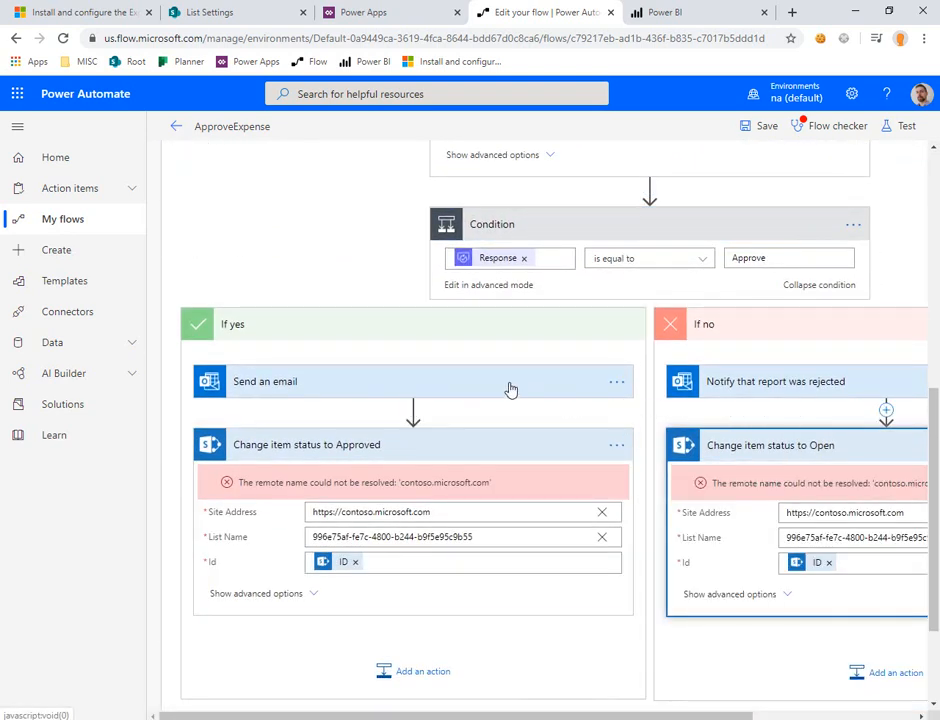
pyautogui.click(783, 388)
pyautogui.scroll(-6, 512, 367)
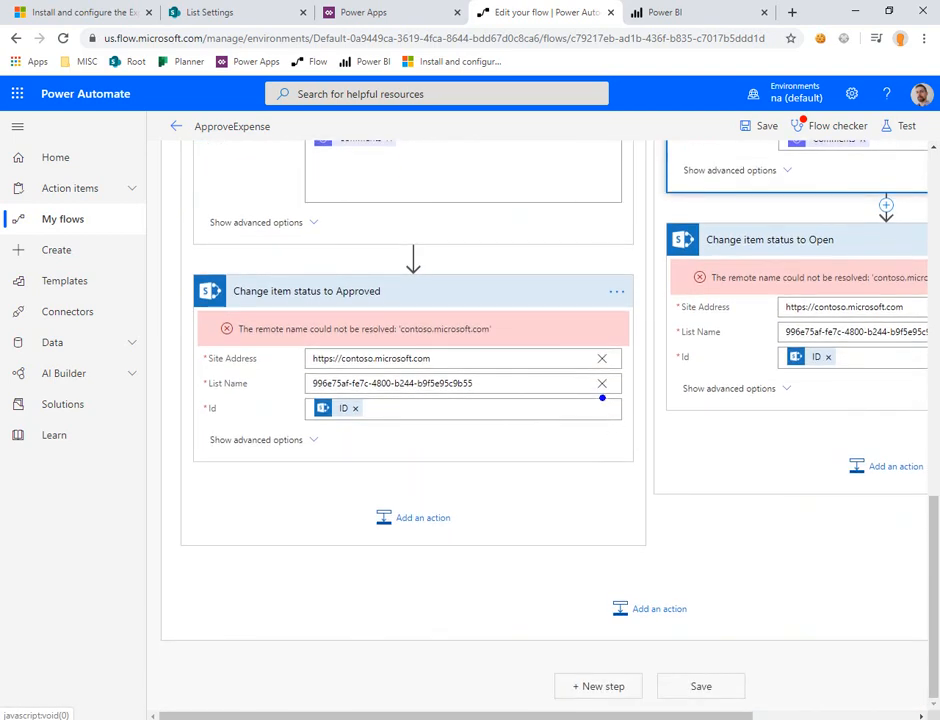
pyautogui.moveTo(530, 340); pyautogui.dragTo(585, 390)
pyautogui.moveTo(745, 290); pyautogui.dragTo(784, 351)
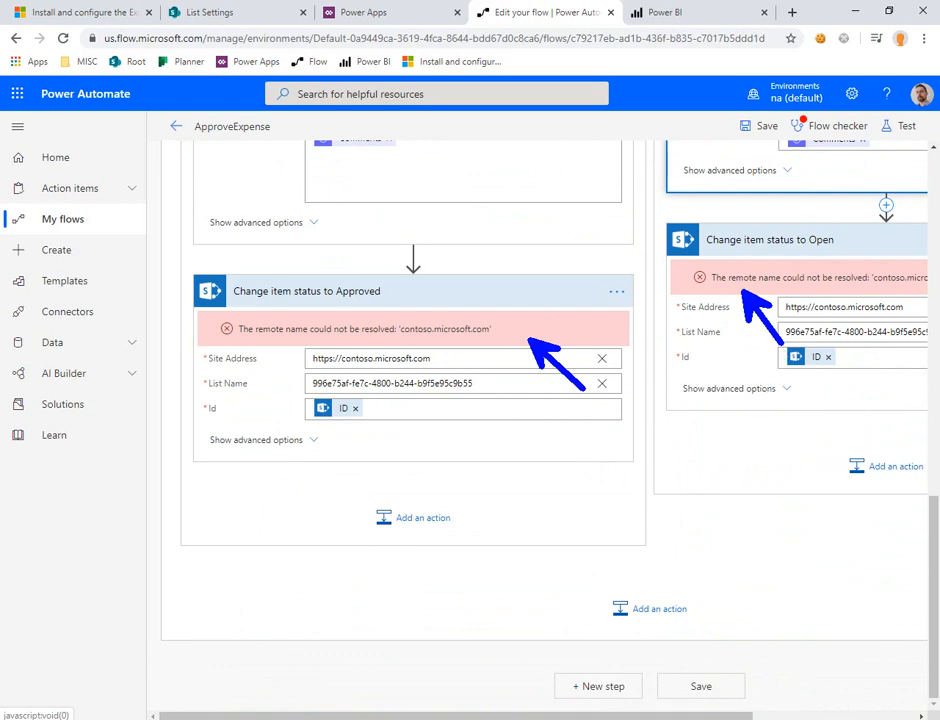
pyautogui.moveTo(332, 393)
pyautogui.mouseDown()
pyautogui.moveTo(216, 373)
pyautogui.moveTo(298, 384)
pyautogui.mouseUp()
pyautogui.moveTo(820, 352)
pyautogui.mouseDown()
pyautogui.moveTo(728, 328)
pyautogui.moveTo(786, 340)
pyautogui.mouseUp()
pyautogui.press('Escape')
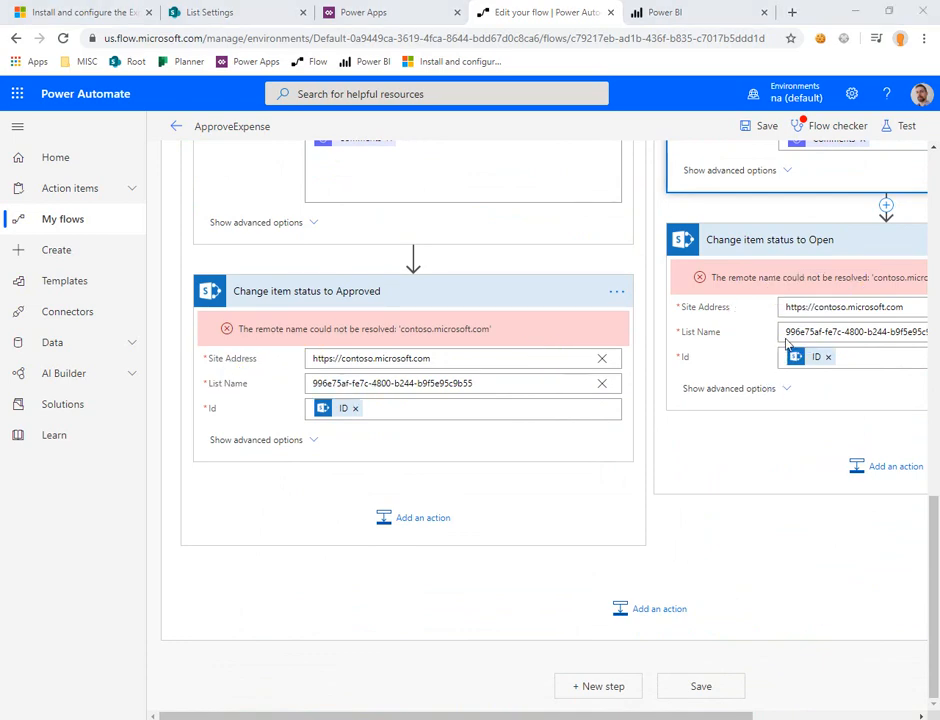
# Step: Switch to SharePoint, open the expense site's home page, copy its address, and return to the ApproveExpense flow
pyautogui.scroll(10, 787, 343)
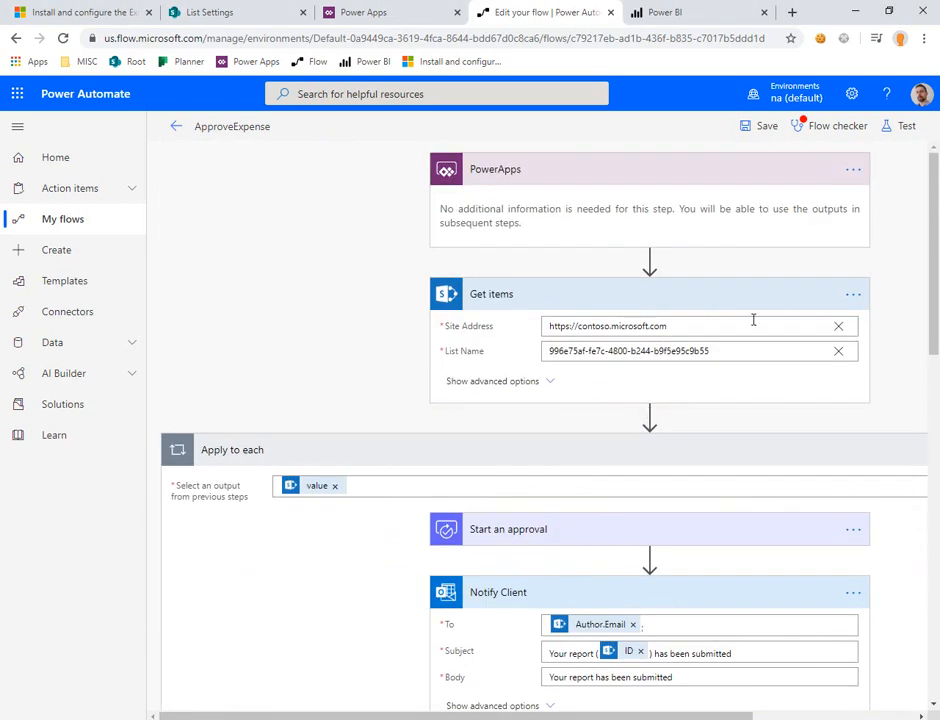
pyautogui.click(231, 17)
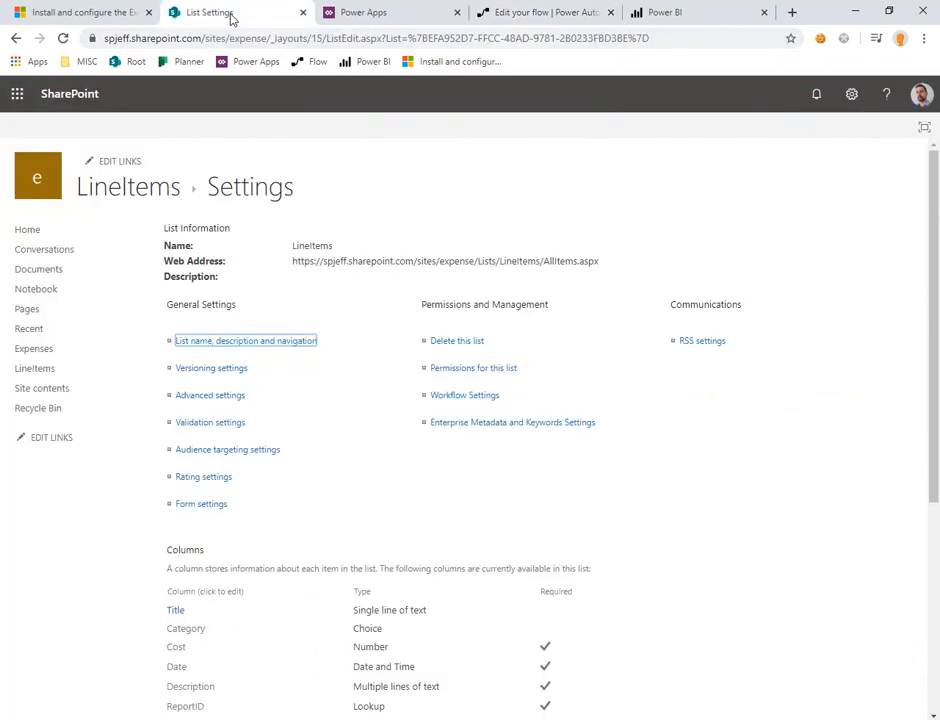
pyautogui.click(34, 232)
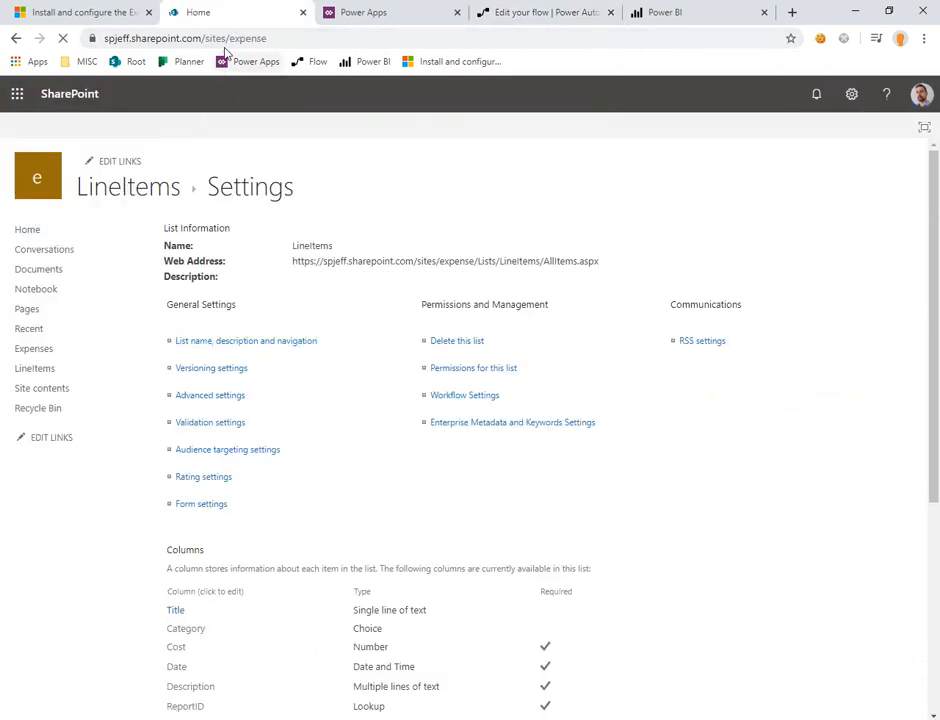
pyautogui.click(287, 36)
pyautogui.hotkey('ctrl', 'c')
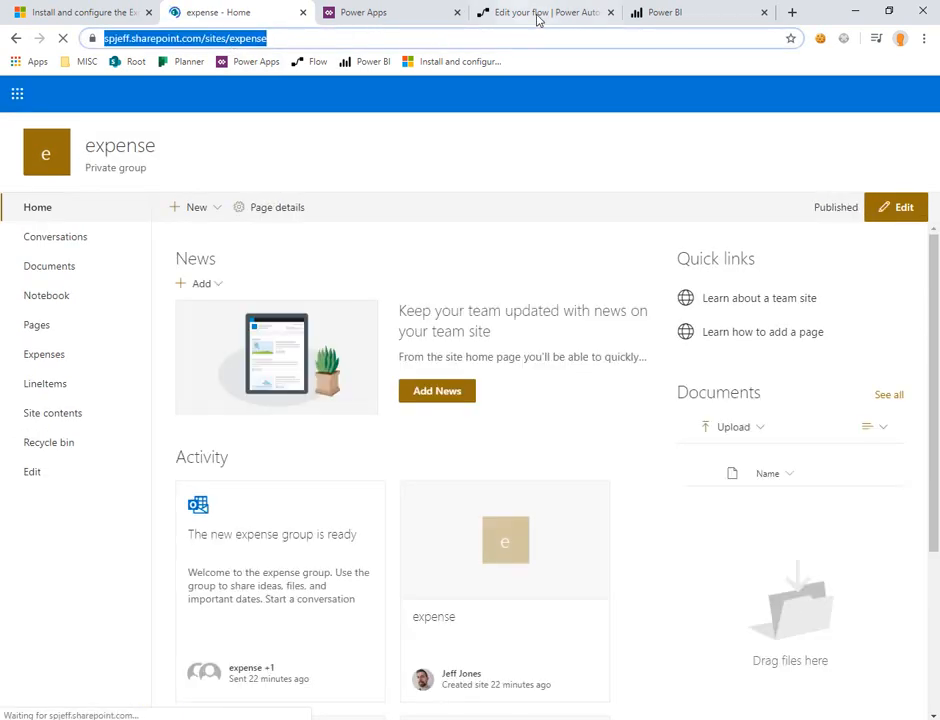
pyautogui.click(539, 14)
pyautogui.click(380, 13)
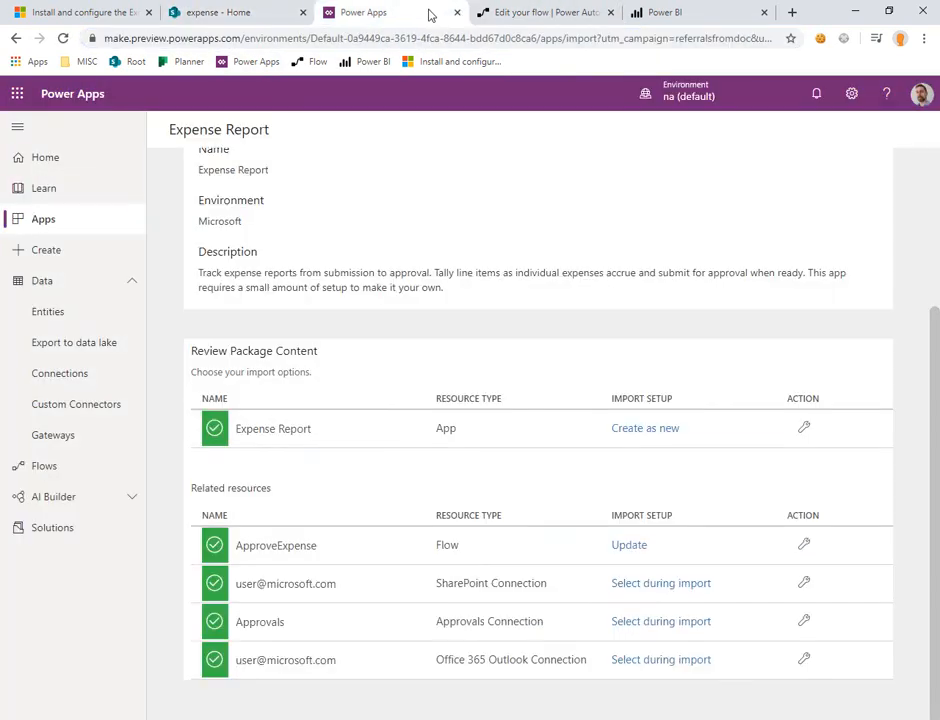
pyautogui.click(505, 12)
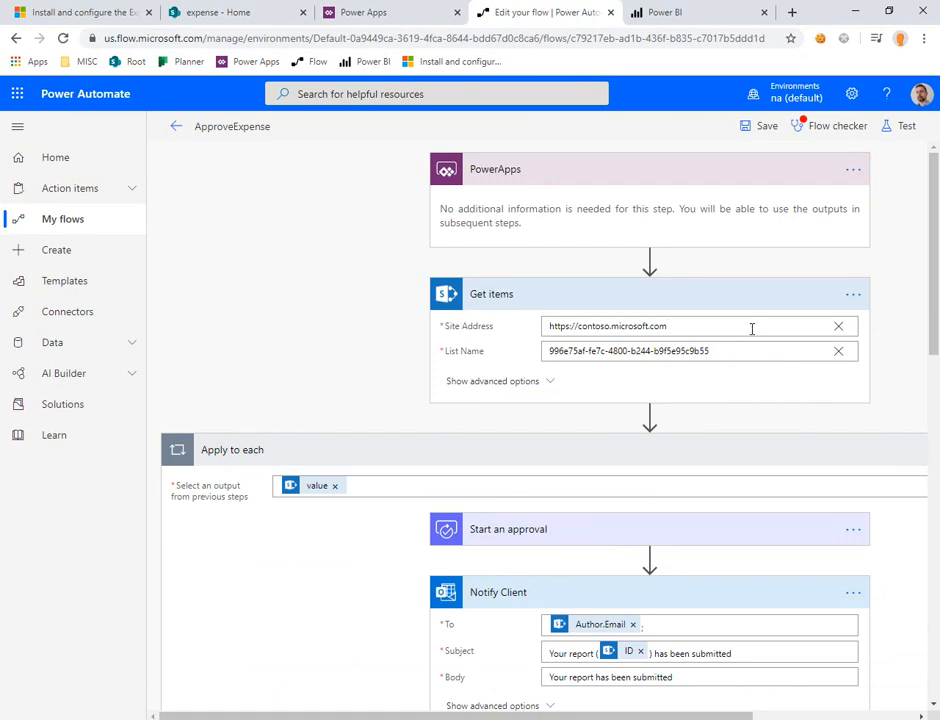
pyautogui.click(752, 328)
pyautogui.moveTo(703, 325); pyautogui.dragTo(538, 325)
pyautogui.hotkey('ctrl', 'v')
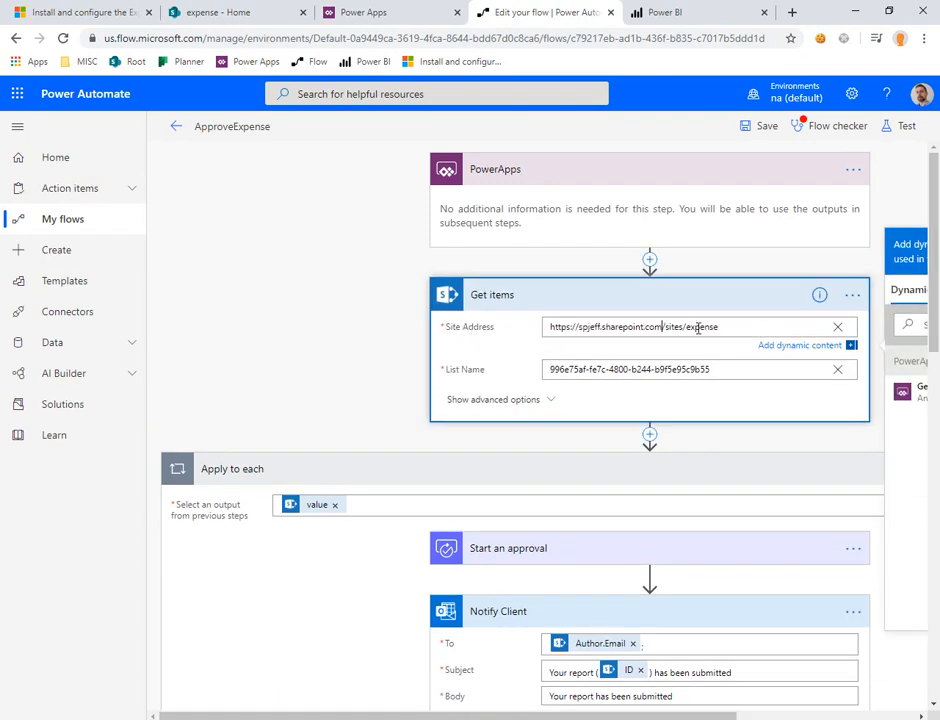
pyautogui.click(838, 380)
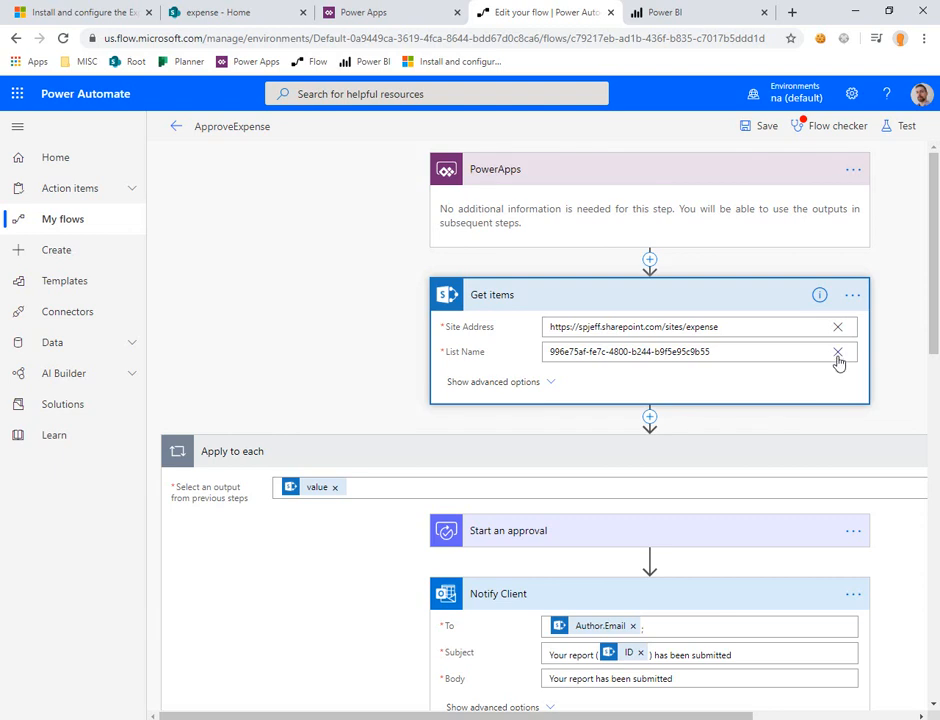
pyautogui.click(838, 355)
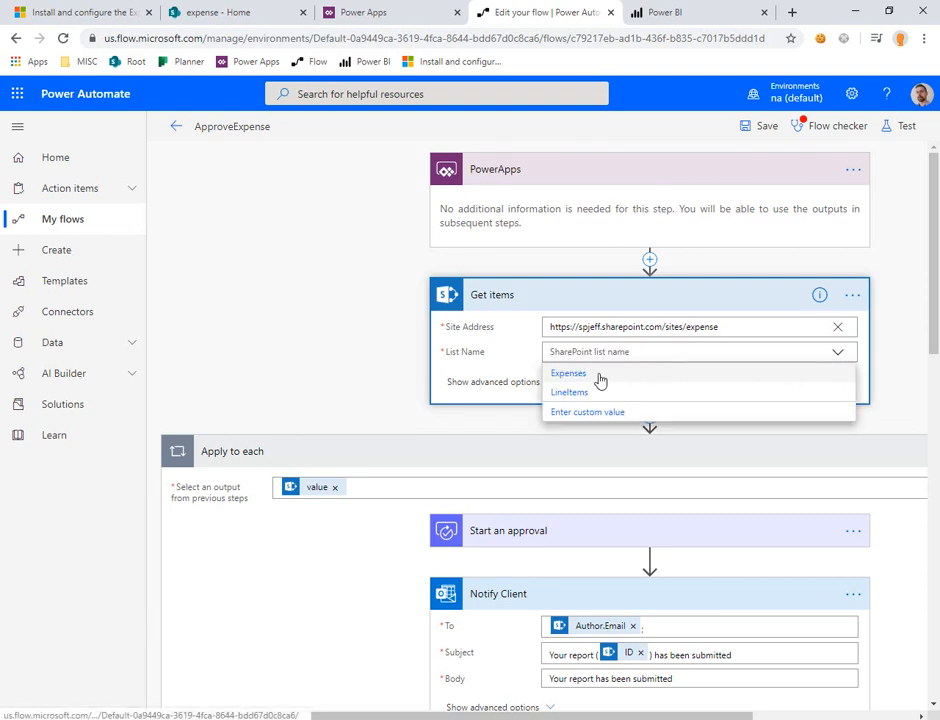
pyautogui.click(568, 374)
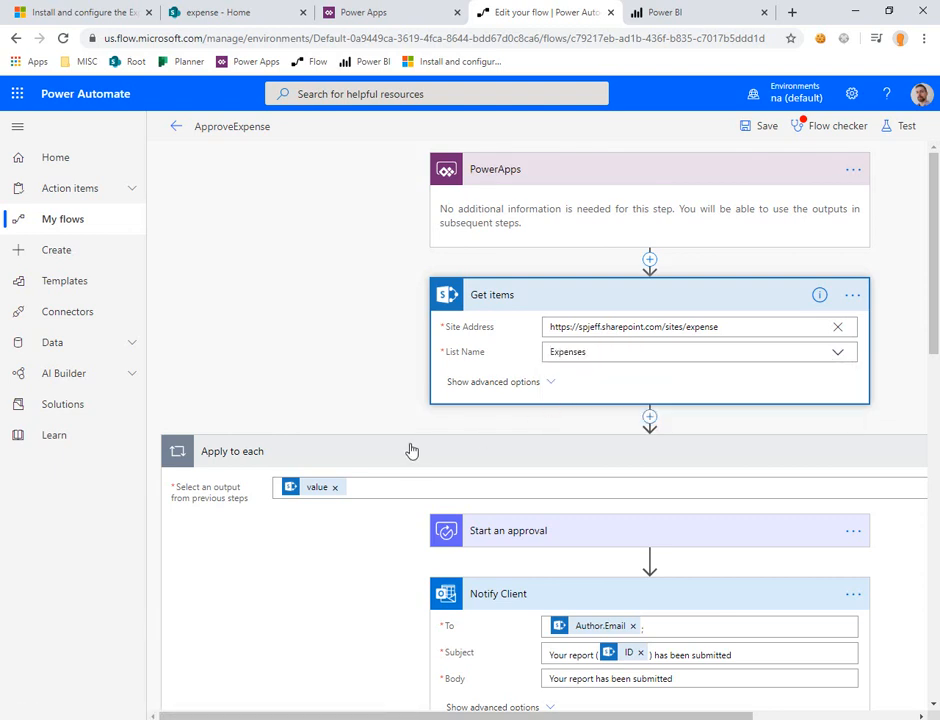
# Step: Expand Start an approval to examine its settings, and open the Expenses list in SharePoint to check its columns
pyautogui.scroll(-5, 411, 451)
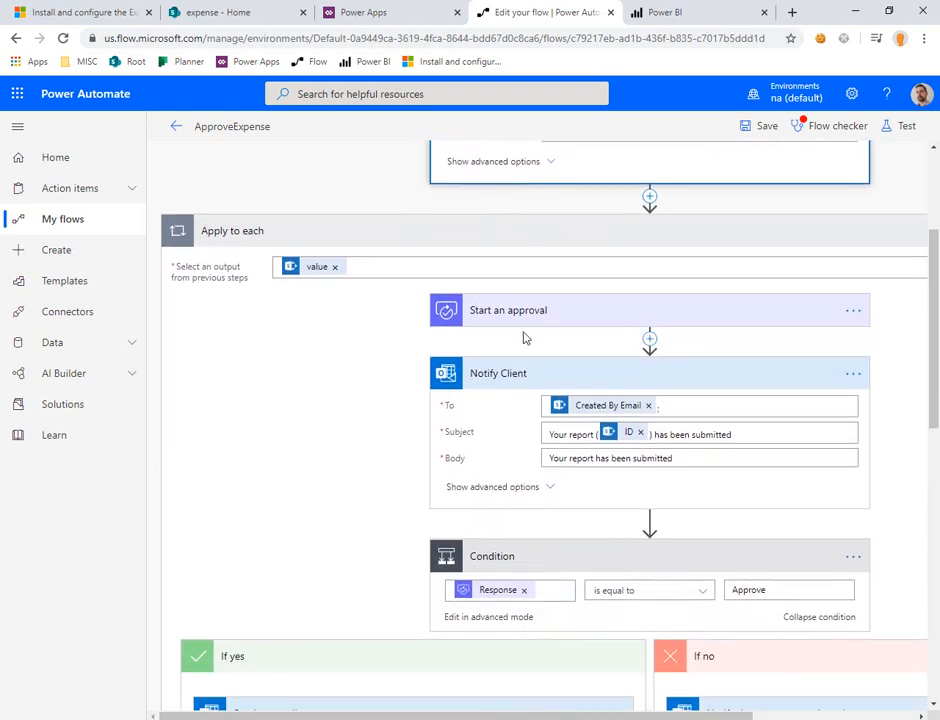
pyautogui.click(550, 312)
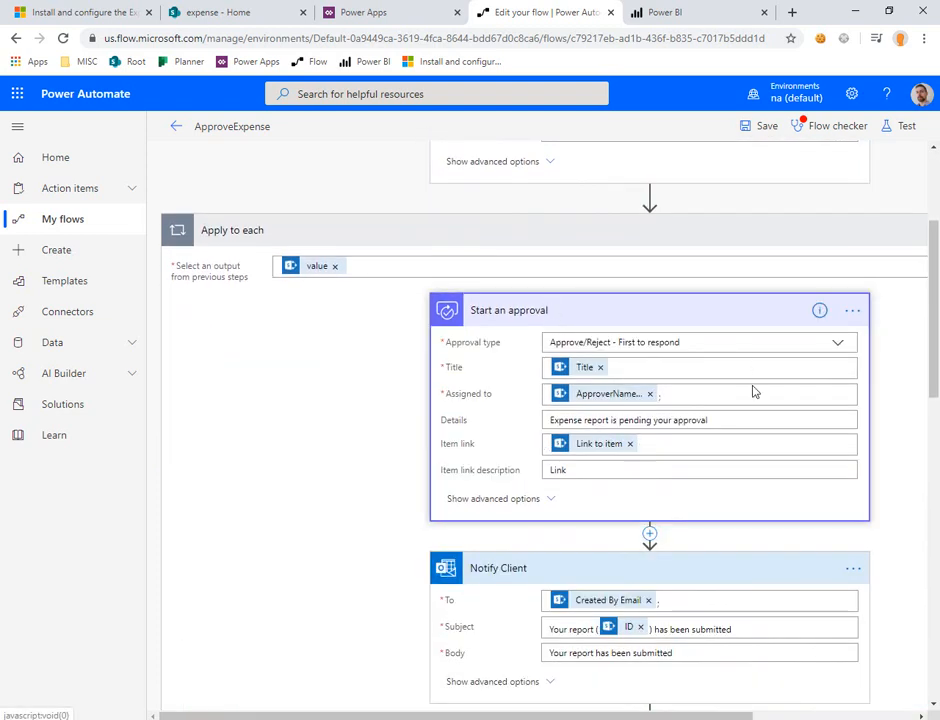
pyautogui.scroll(-2, 739, 401)
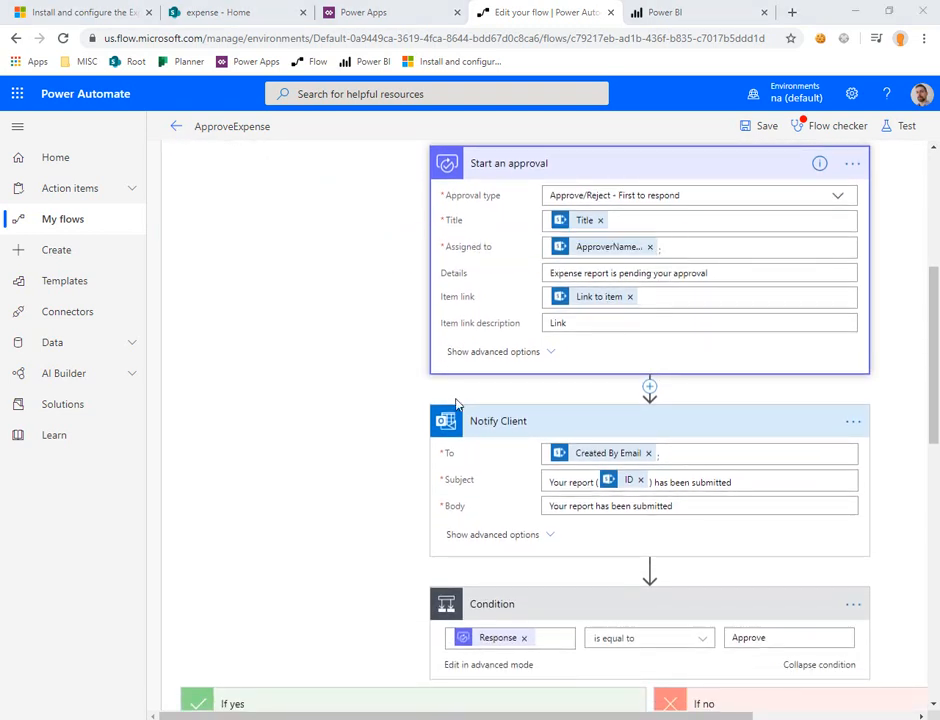
pyautogui.scroll(-2, 420, 342)
pyautogui.click(249, 10)
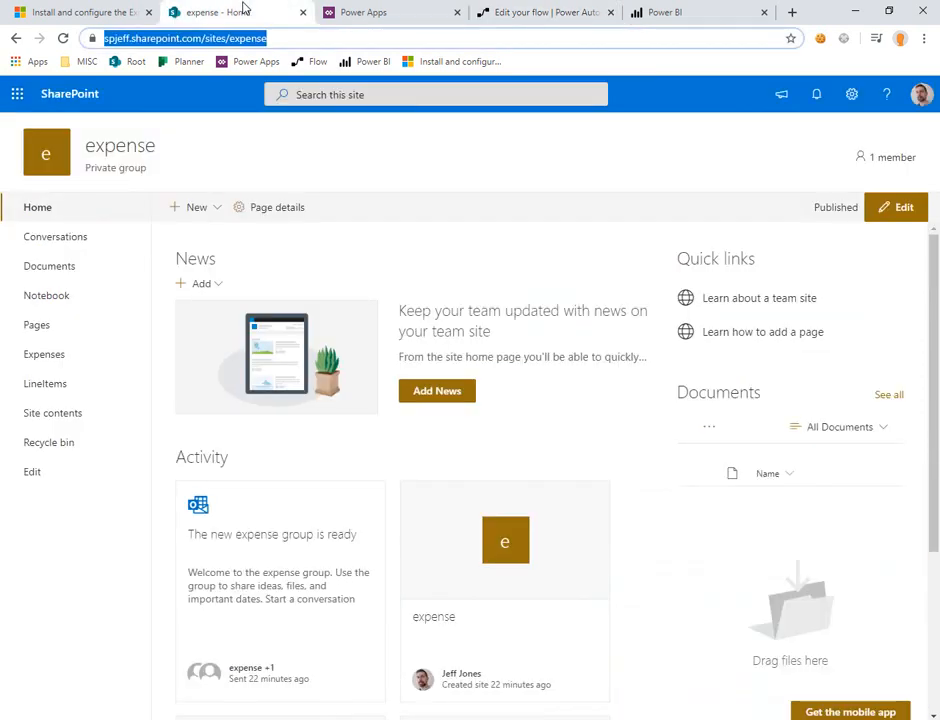
pyautogui.click(90, 358)
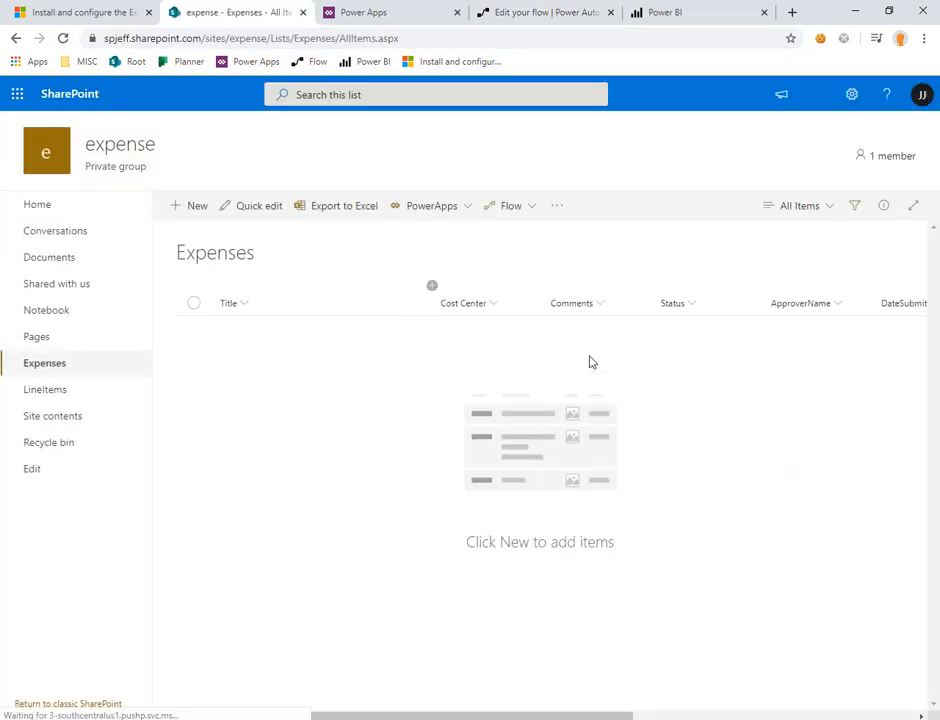
pyautogui.hotkey('ctrl', '2')
pyautogui.moveTo(740, 252)
pyautogui.mouseDown()
pyautogui.moveTo(859, 407)
pyautogui.moveTo(861, 453)
pyautogui.mouseUp()
pyautogui.press('Escape')
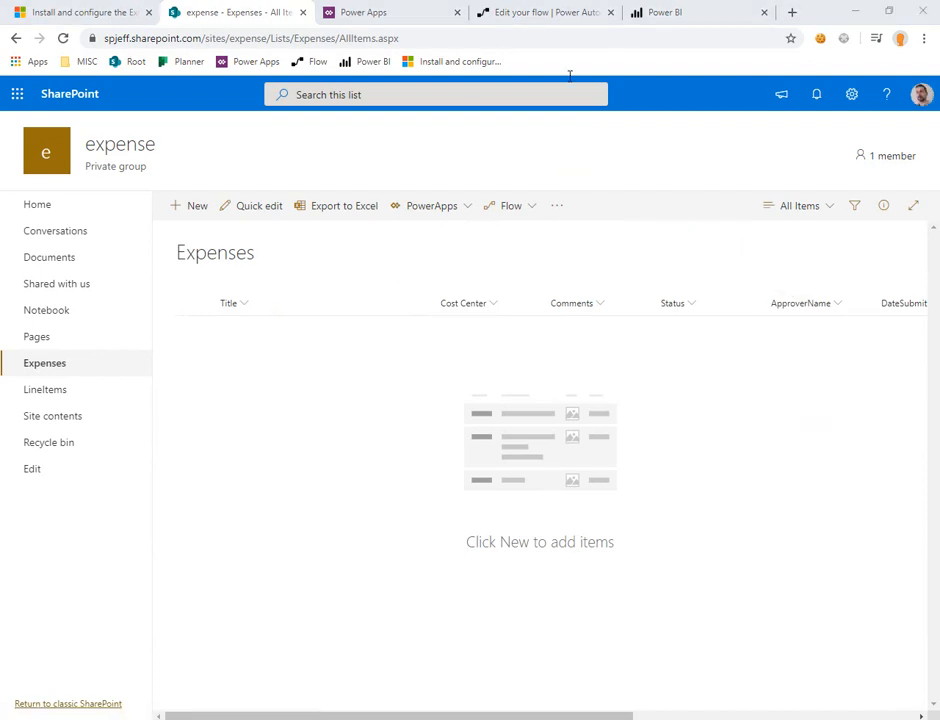
# Step: Return to the ApproveExpense flow and examine how Get items and Apply to each relate to the approval's Assigned to field
pyautogui.click(510, 8)
pyautogui.scroll(3, 612, 320)
pyautogui.scroll(1, 619, 333)
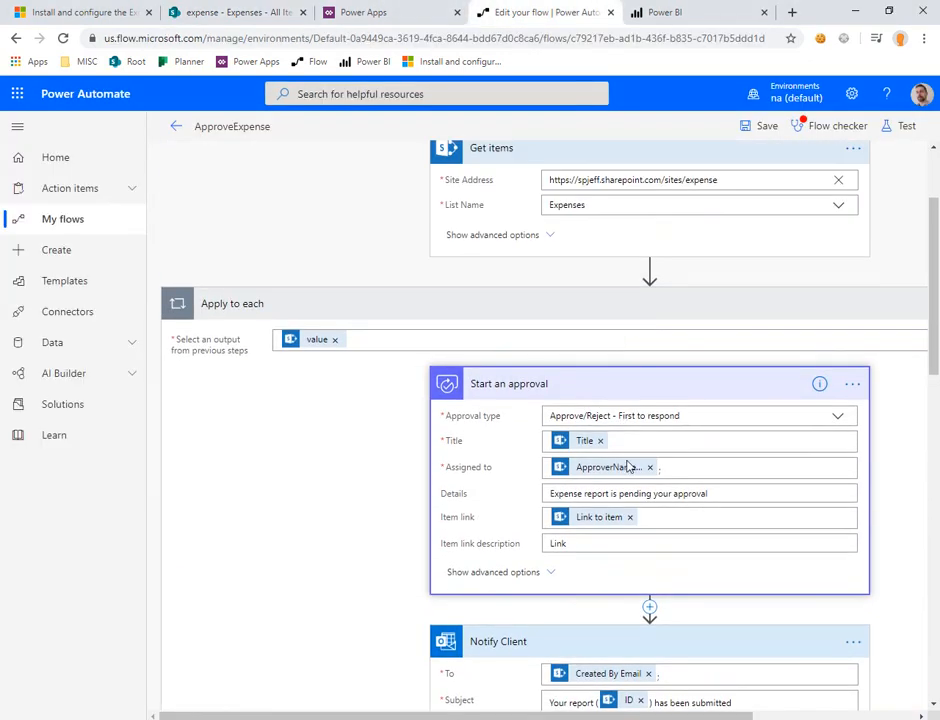
pyautogui.moveTo(612, 473); pyautogui.dragTo(290, 308)
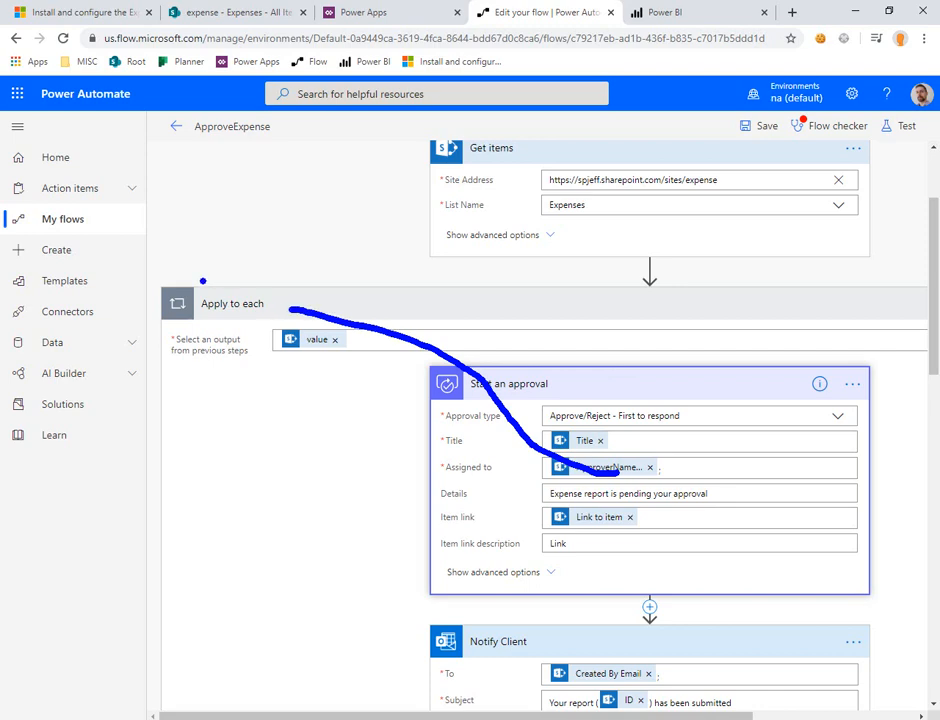
pyautogui.moveTo(136, 271)
pyautogui.mouseDown()
pyautogui.moveTo(269, 372)
pyautogui.moveTo(338, 357)
pyautogui.mouseUp()
pyautogui.moveTo(531, 450); pyautogui.dragTo(716, 504)
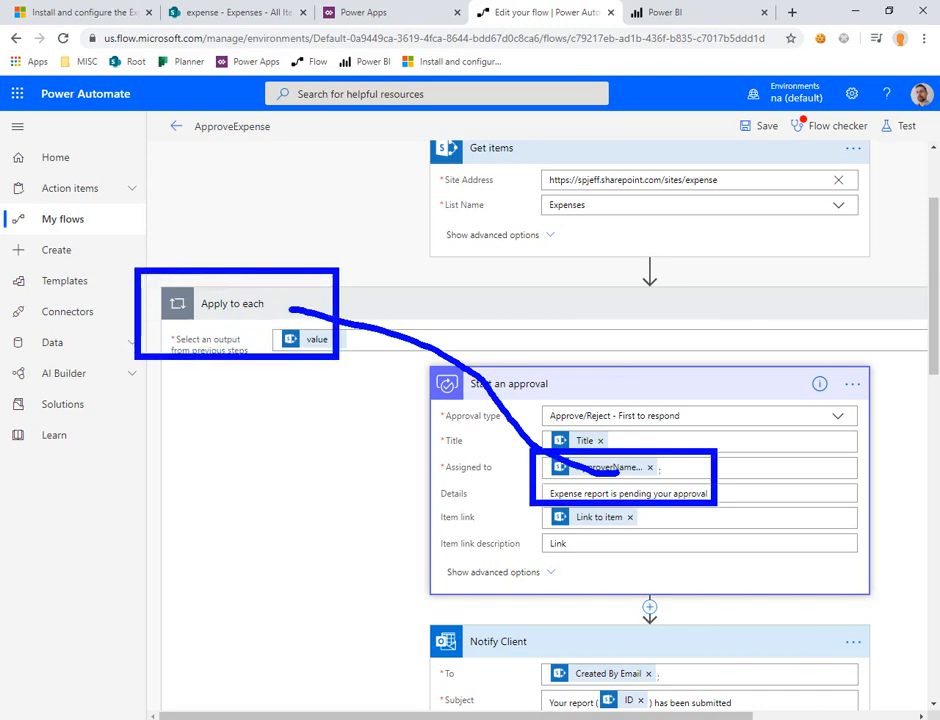
pyautogui.moveTo(592, 209); pyautogui.dragTo(703, 280)
pyautogui.press('Escape')
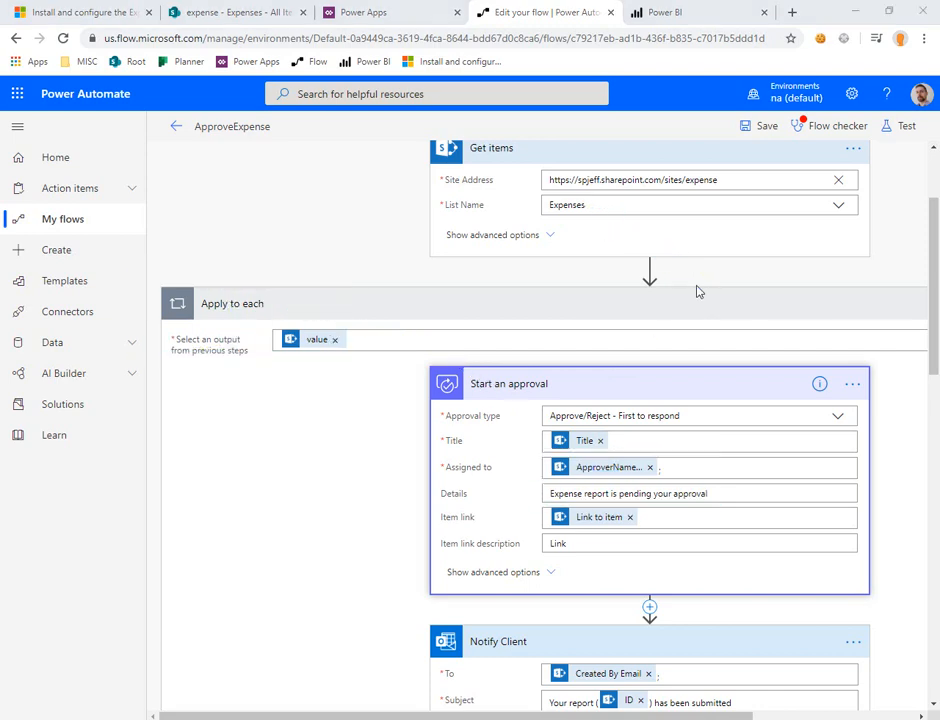
# Step: Review the flow down to the status-change actions, and copy the site portion of the Expenses list's address in SharePoint
pyautogui.scroll(-3, 682, 380)
pyautogui.scroll(-5, 686, 376)
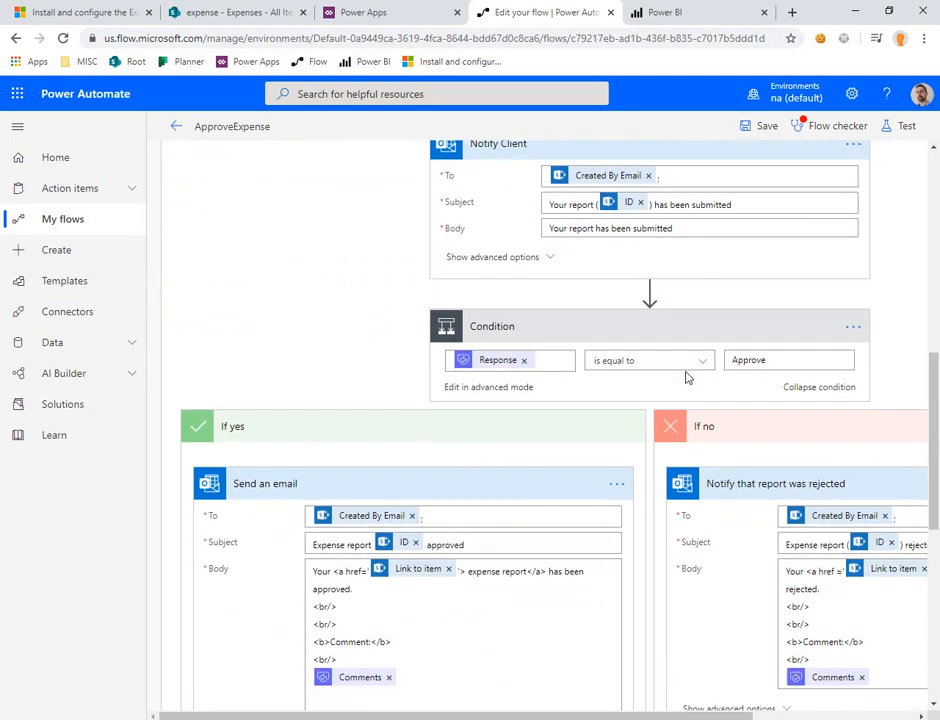
pyautogui.scroll(-5, 686, 378)
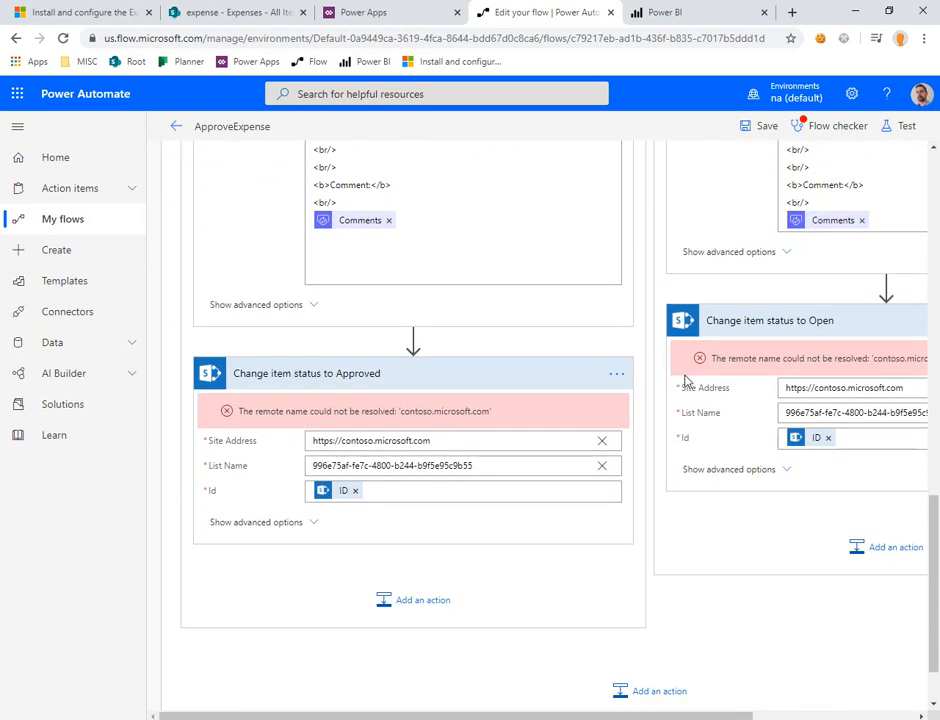
pyautogui.click(240, 12)
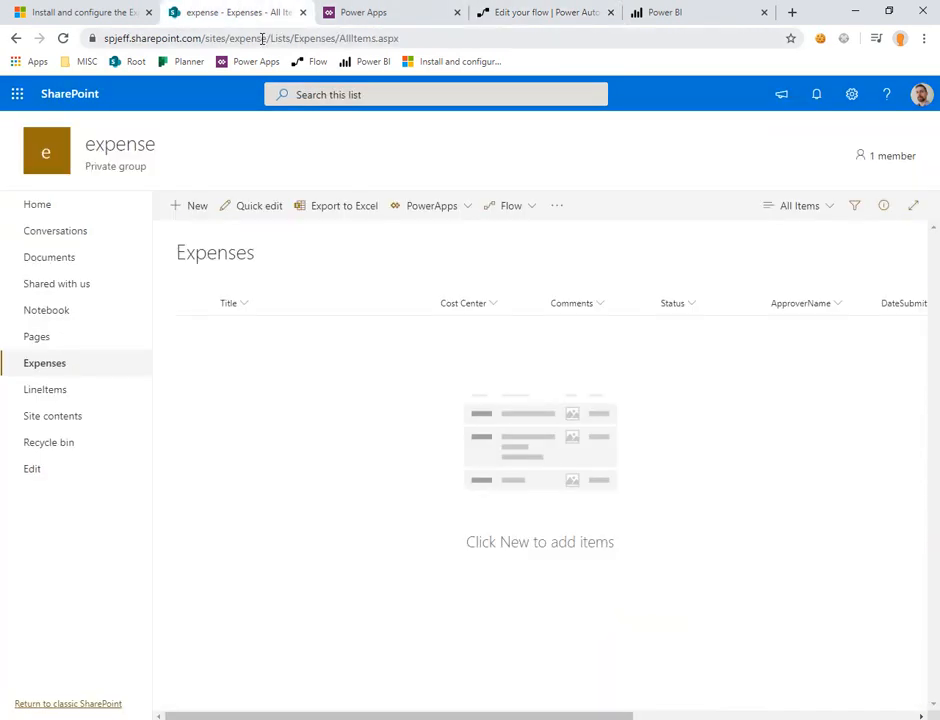
pyautogui.click(272, 38)
pyautogui.doubleClick(280, 38)
pyautogui.hotkey('shift', 'Home')
pyautogui.hotkey('ctrl', 'c')
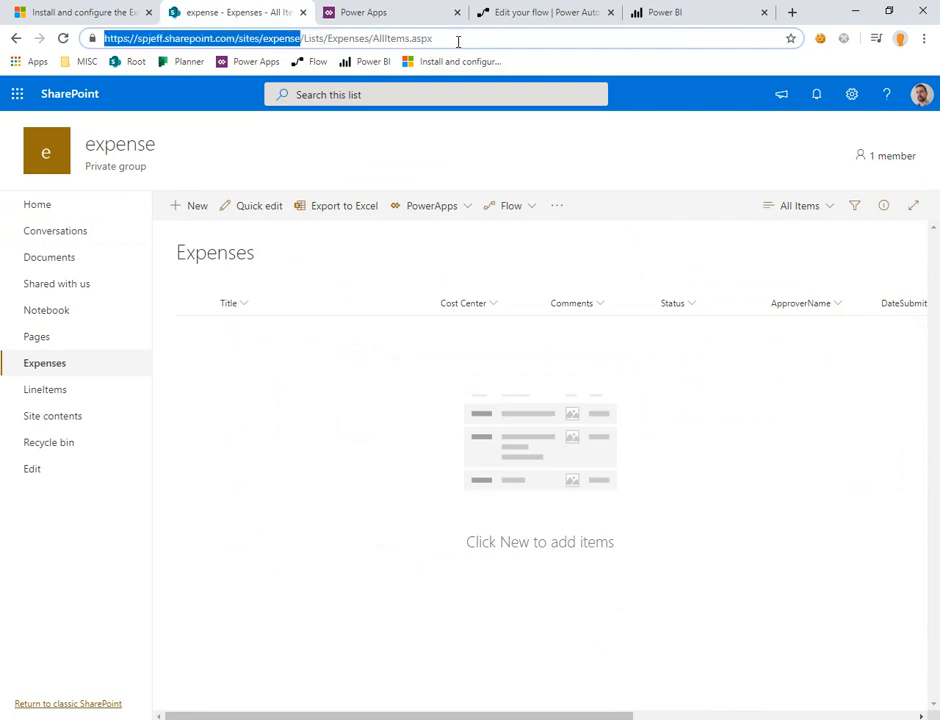
pyautogui.click(523, 10)
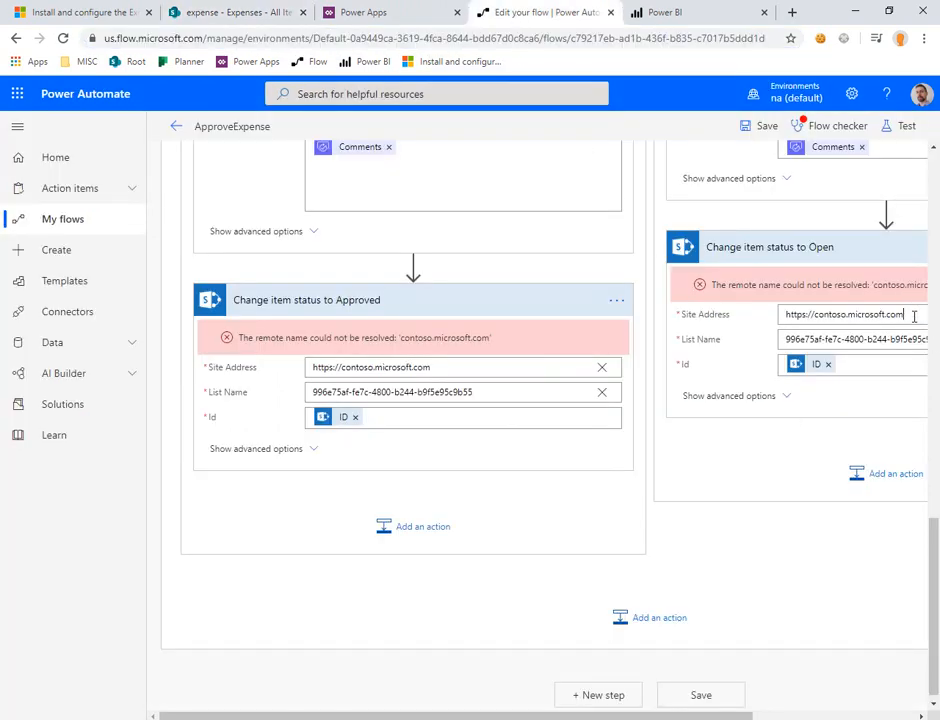
pyautogui.hotkey('ctrl', 'a')
pyautogui.hotkey('ctrl', 'v')
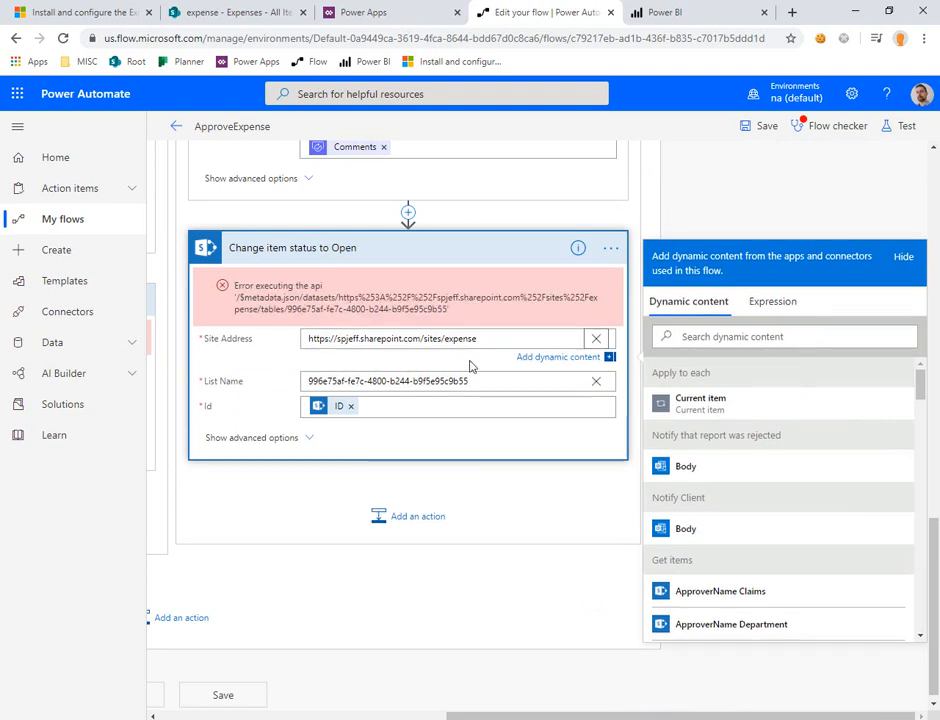
pyautogui.click(600, 383)
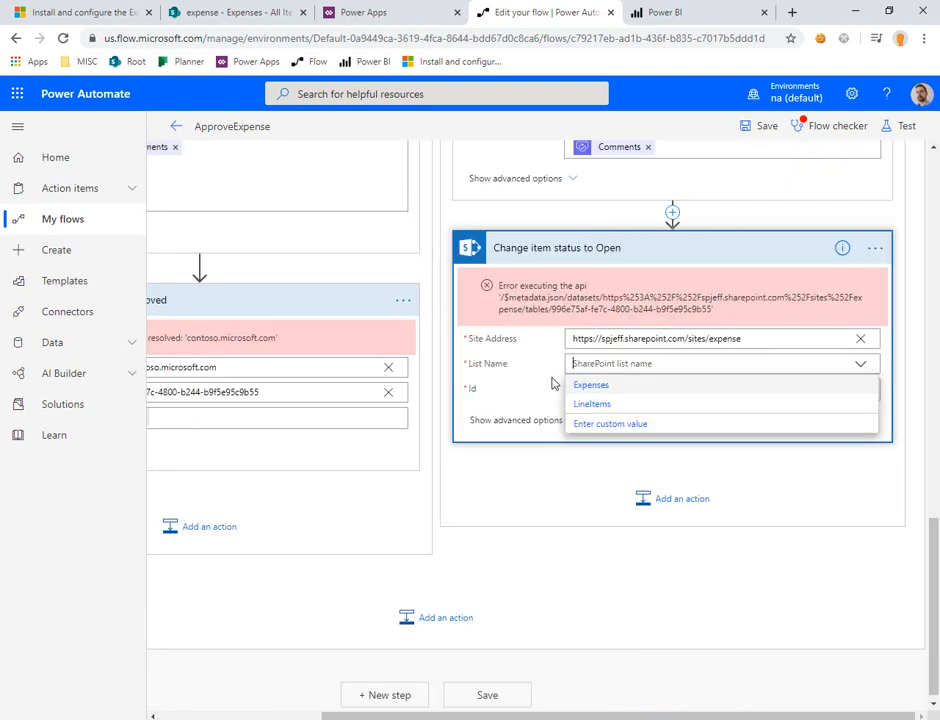
pyautogui.click(600, 389)
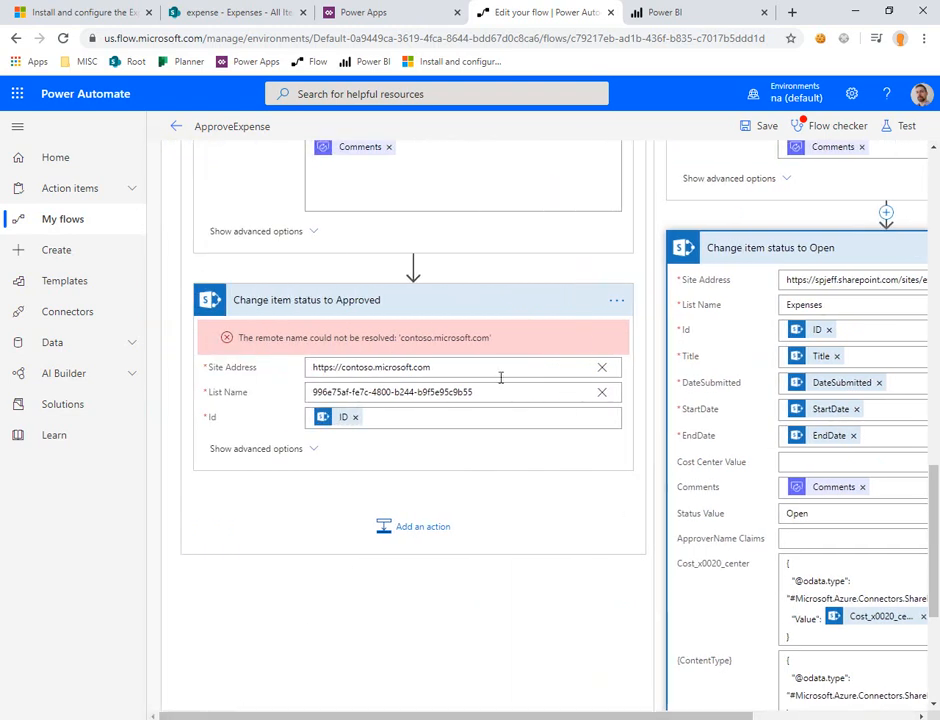
pyautogui.click(500, 368)
pyautogui.hotkey('ctrl', 'a')
pyautogui.hotkey('ctrl', 'v')
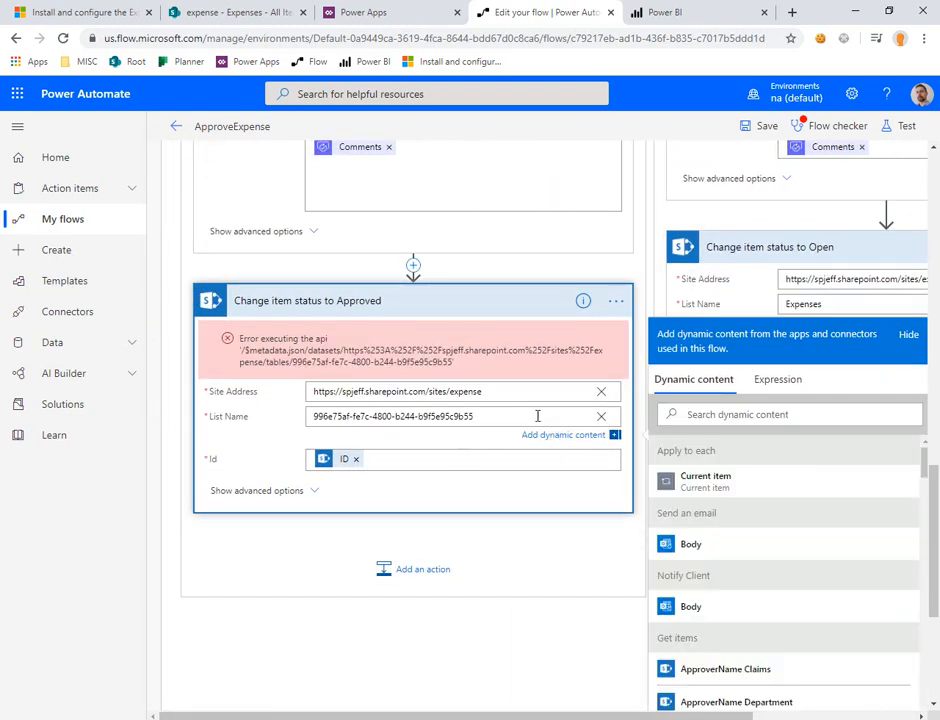
pyautogui.click(601, 416)
pyautogui.click(361, 443)
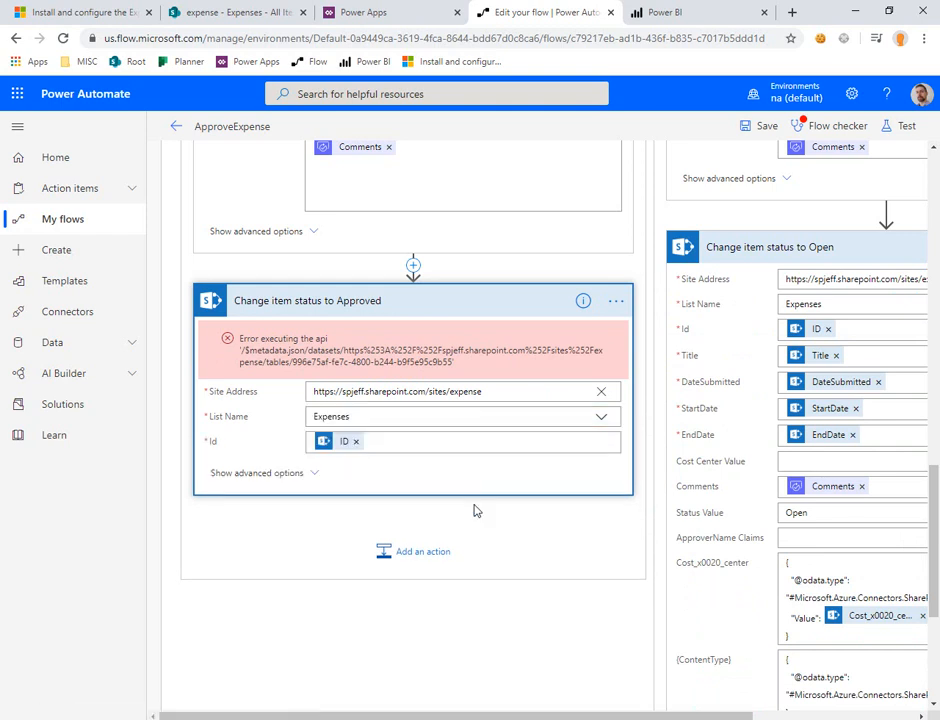
# Step: Save the ApproveExpense flow and review the Flow checker for errors and warnings
pyautogui.click(770, 122)
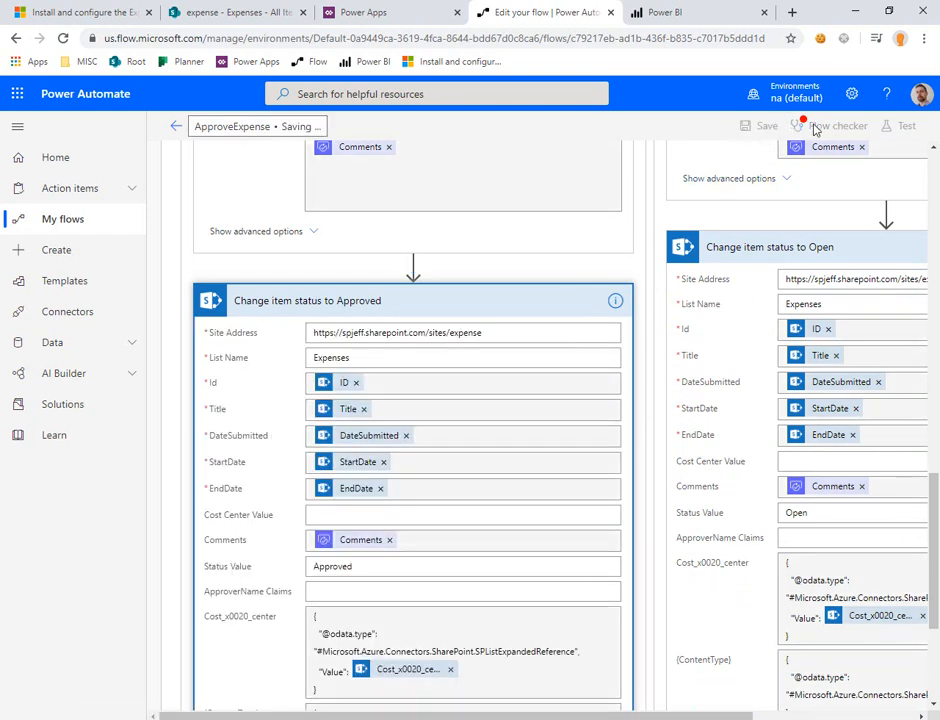
pyautogui.click(820, 127)
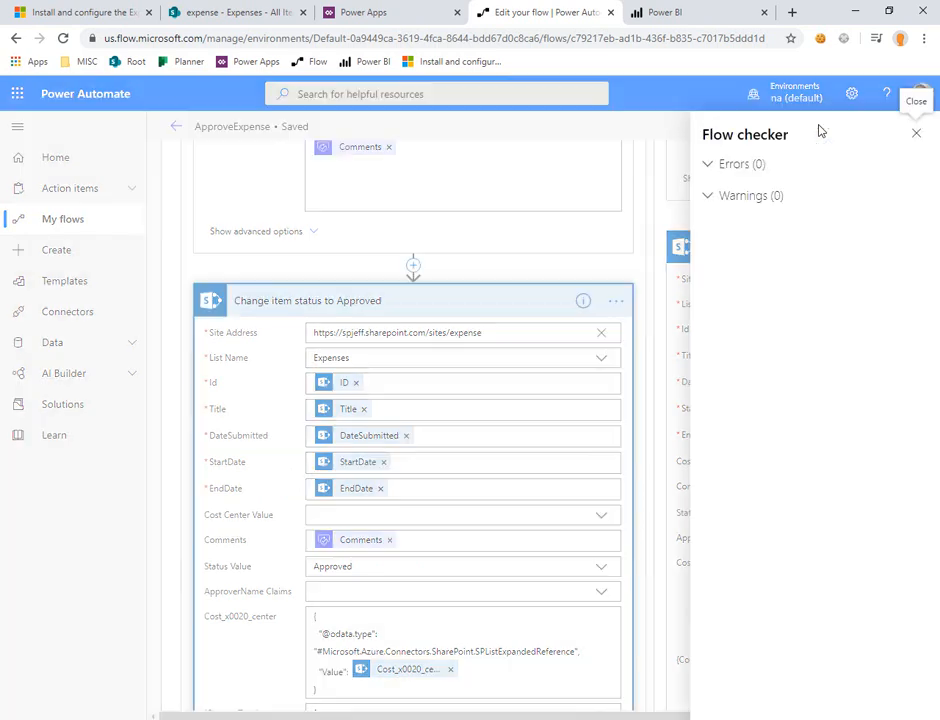
pyautogui.click(916, 134)
# Step: Leave the flow editor for the ApproveExpense details page, and switch to Power Apps
pyautogui.scroll(15, 591, 203)
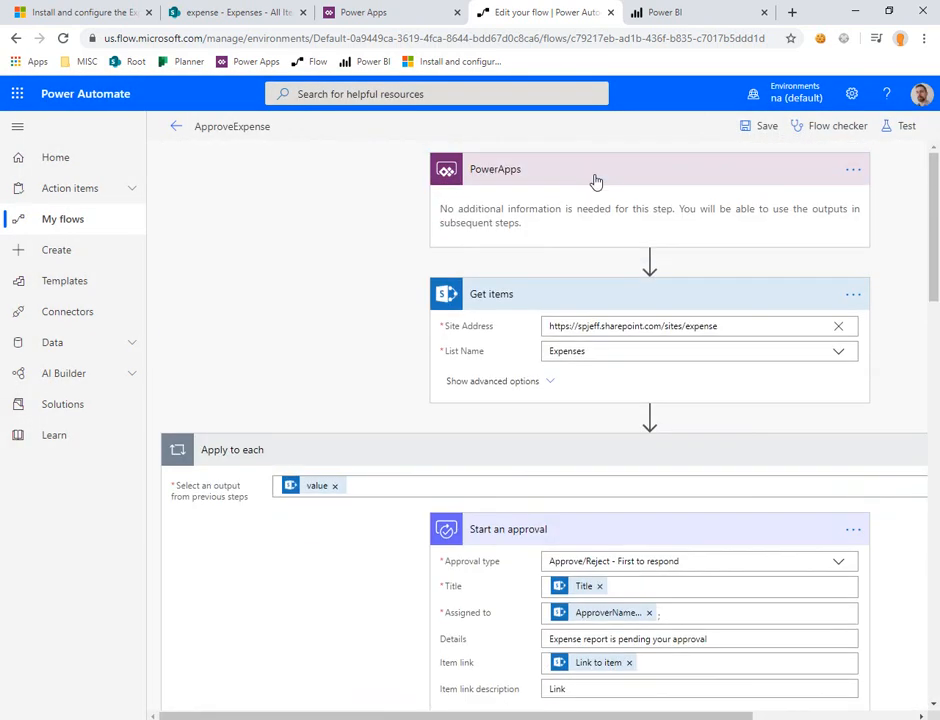
pyautogui.click(172, 128)
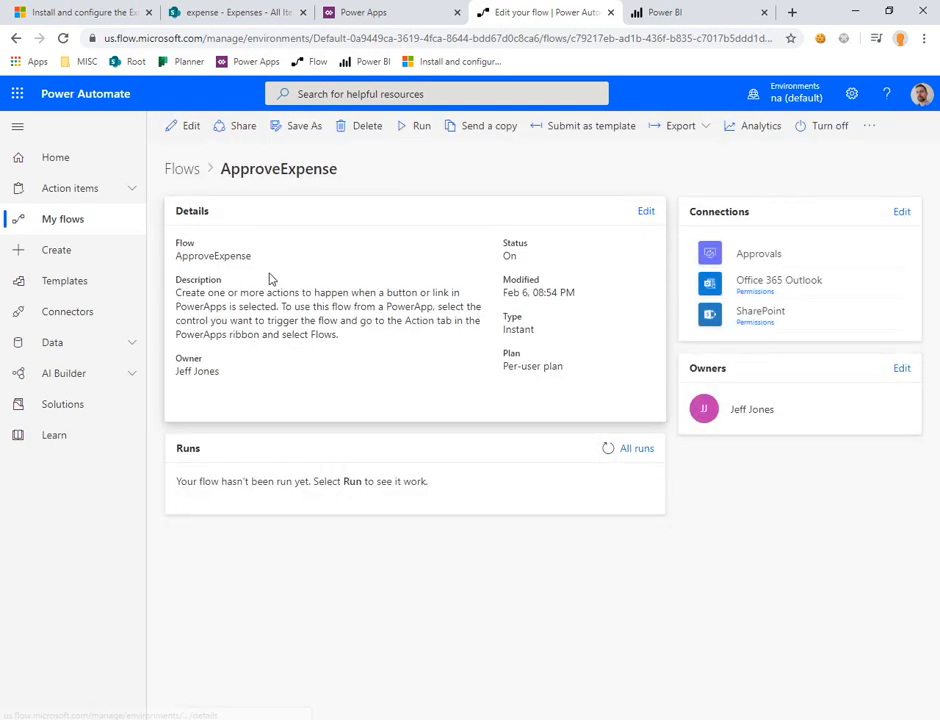
pyautogui.click(368, 13)
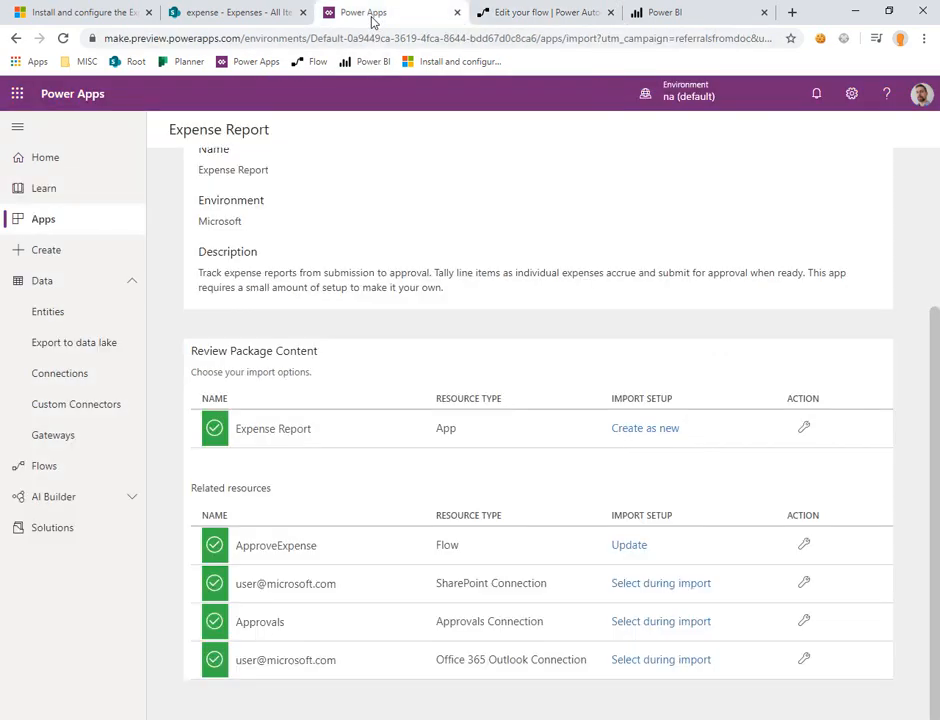
# Step: Launch the Expense Report app from the list of apps and allow it to use its connections
pyautogui.scroll(5, 151, 262)
pyautogui.click(57, 159)
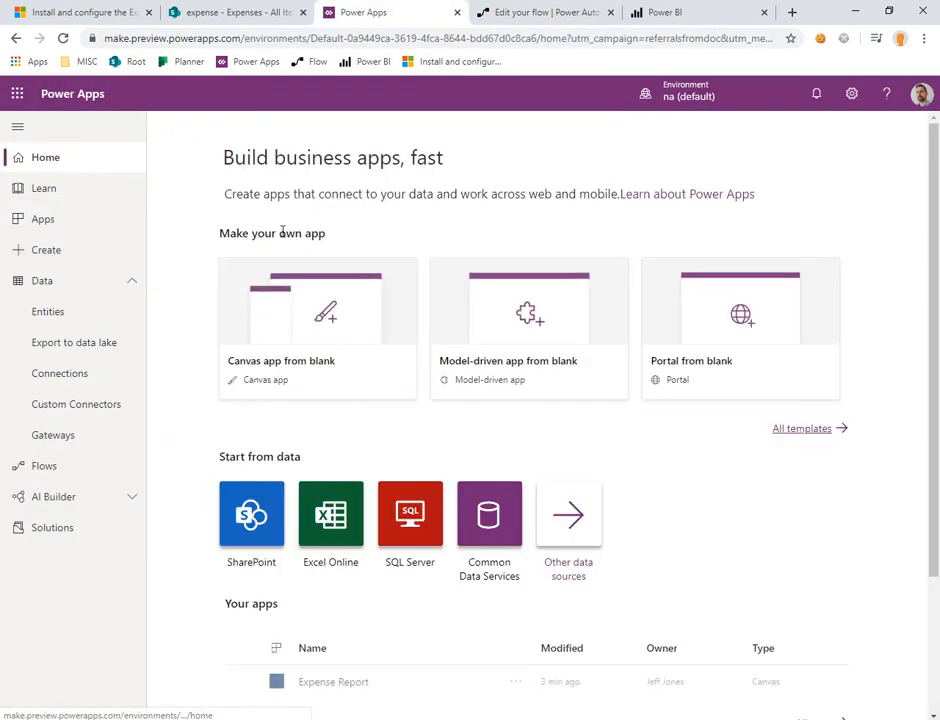
pyautogui.click(111, 222)
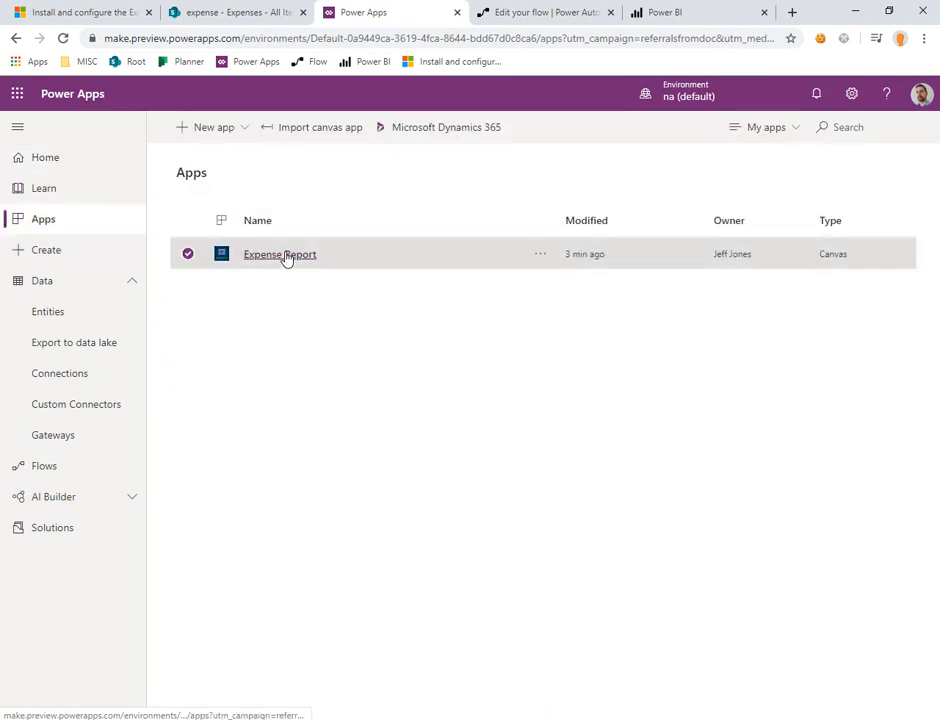
pyautogui.click(280, 254)
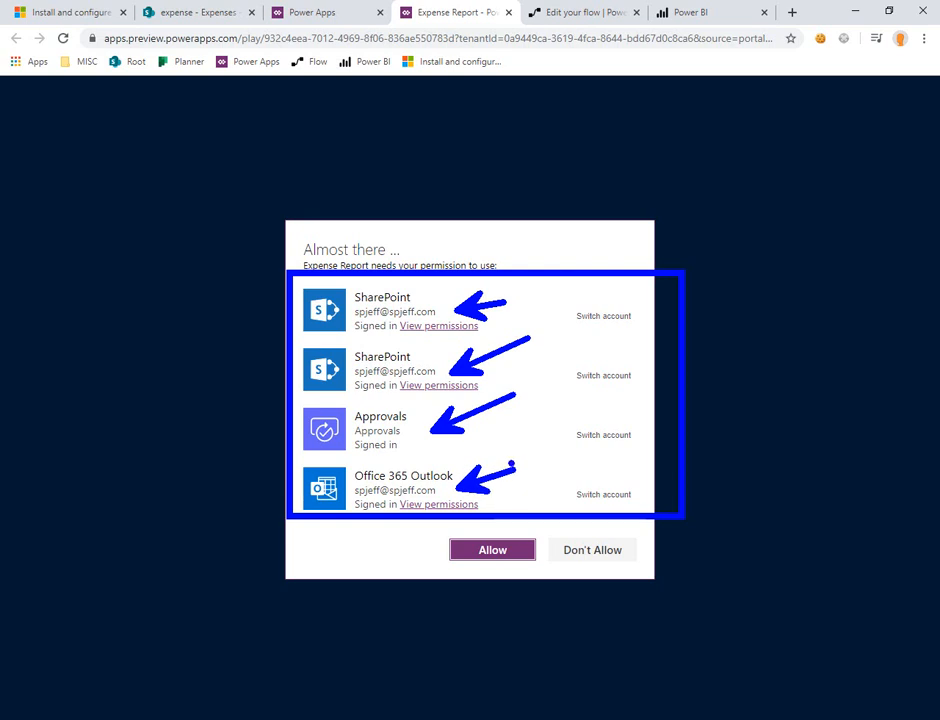
pyautogui.click(489, 551)
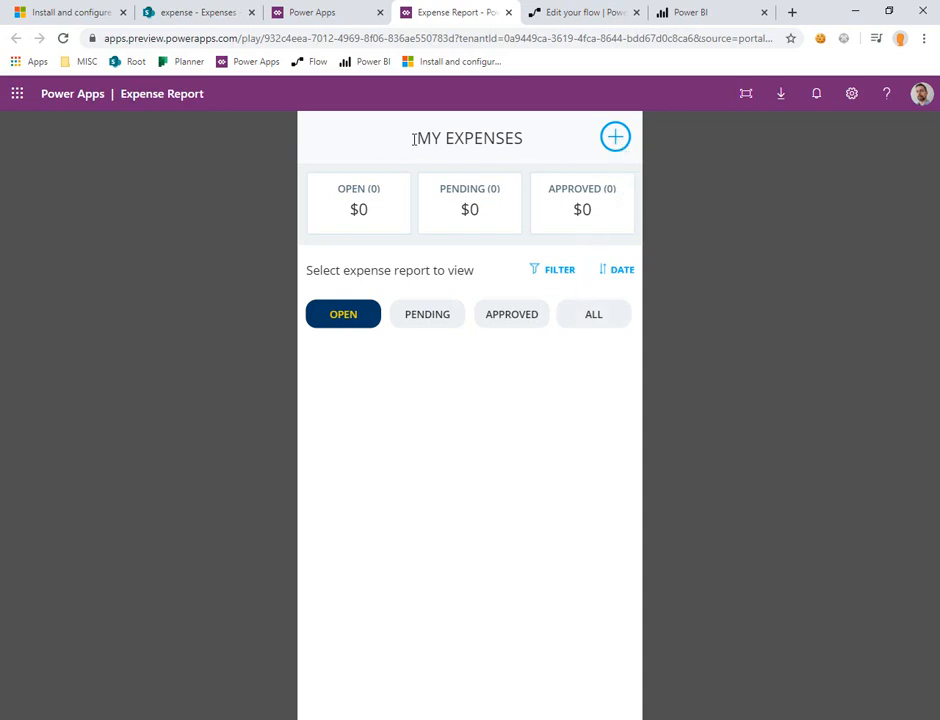
pyautogui.moveTo(276, 113)
pyautogui.mouseDown()
pyautogui.moveTo(480, 265)
pyautogui.moveTo(661, 645)
pyautogui.moveTo(675, 718)
pyautogui.mouseUp()
pyautogui.moveTo(661, 175); pyautogui.dragTo(750, 216)
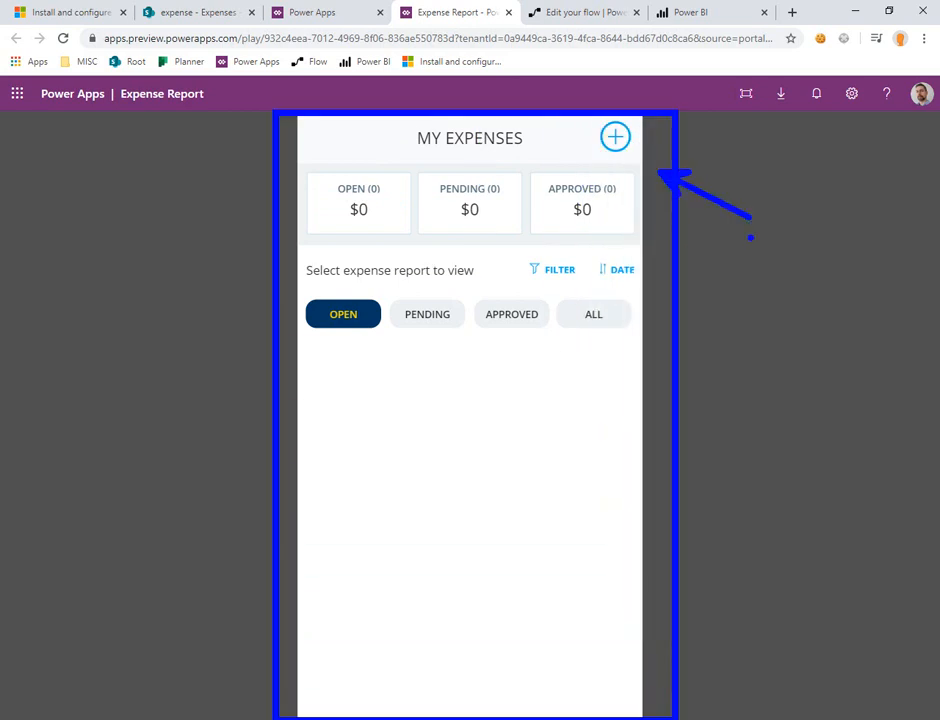
pyautogui.moveTo(657, 316); pyautogui.dragTo(742, 401)
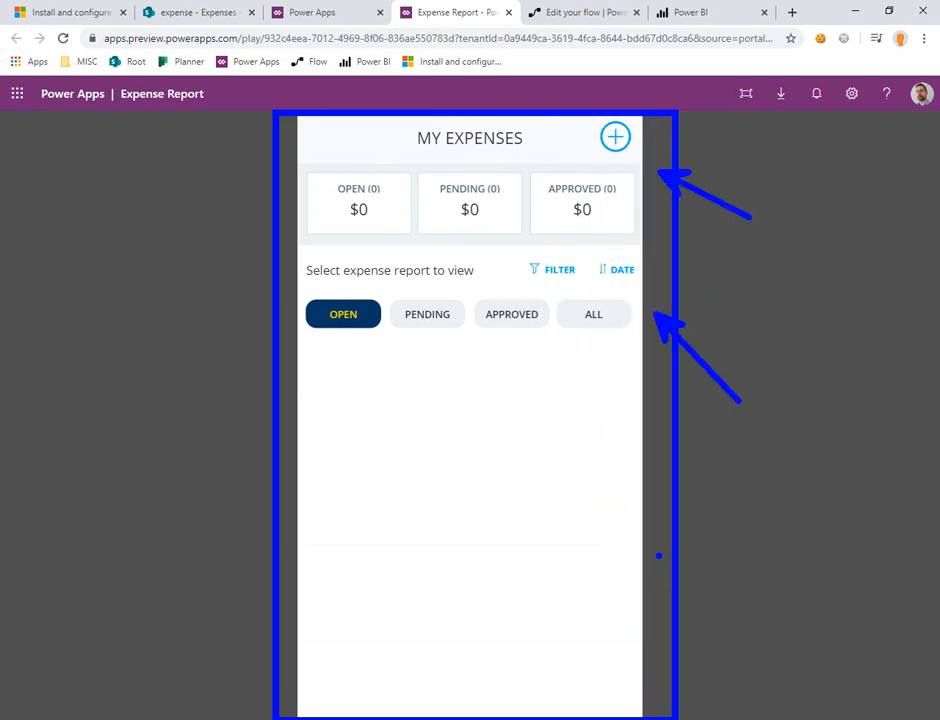
pyautogui.moveTo(659, 556); pyautogui.dragTo(747, 631)
pyautogui.press('Escape')
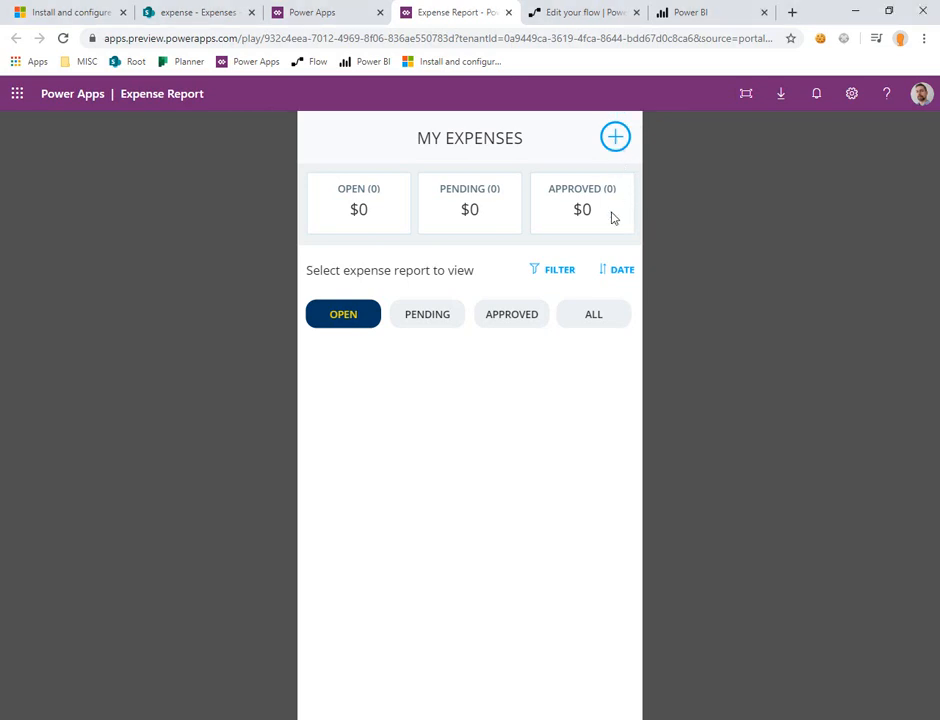
# Step: Browse the expense reports by each status and view the date filter screen without applying it
pyautogui.click(527, 317)
pyautogui.click(421, 318)
pyautogui.click(322, 326)
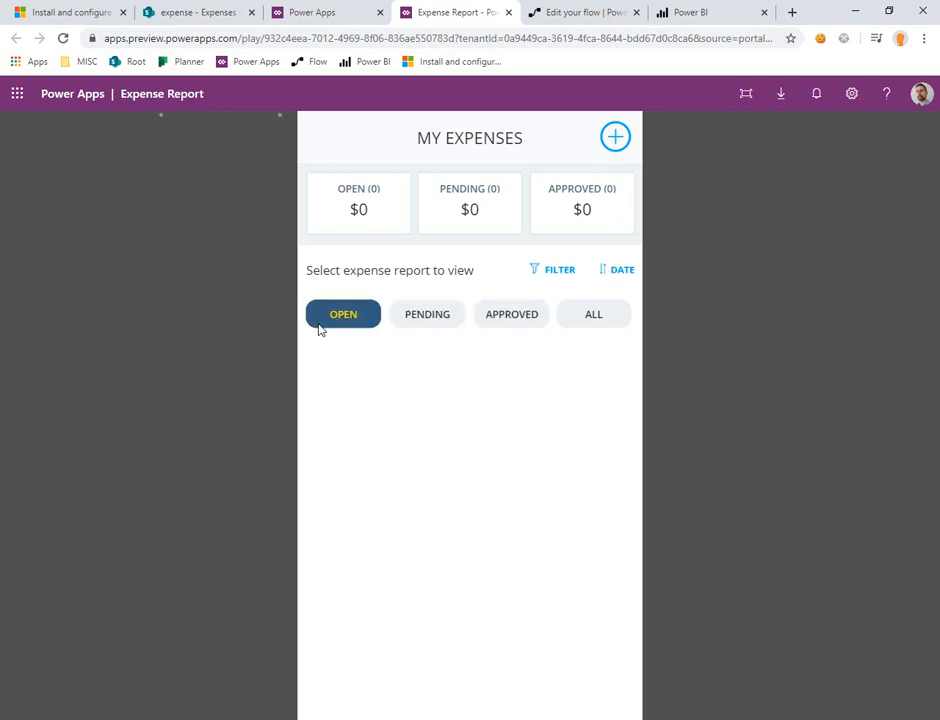
pyautogui.click(597, 318)
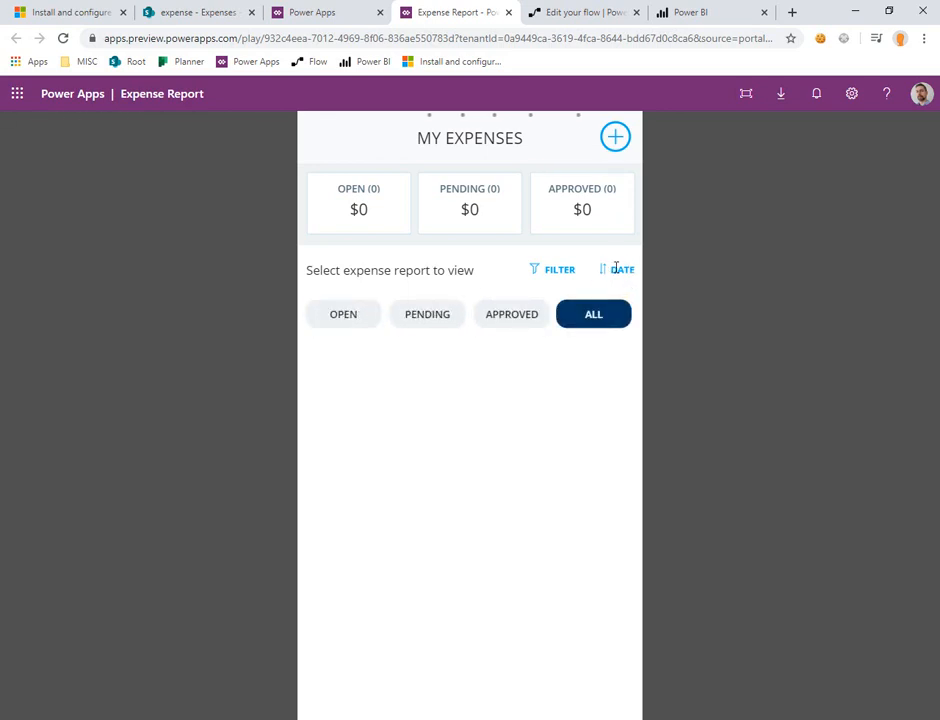
pyautogui.click(537, 272)
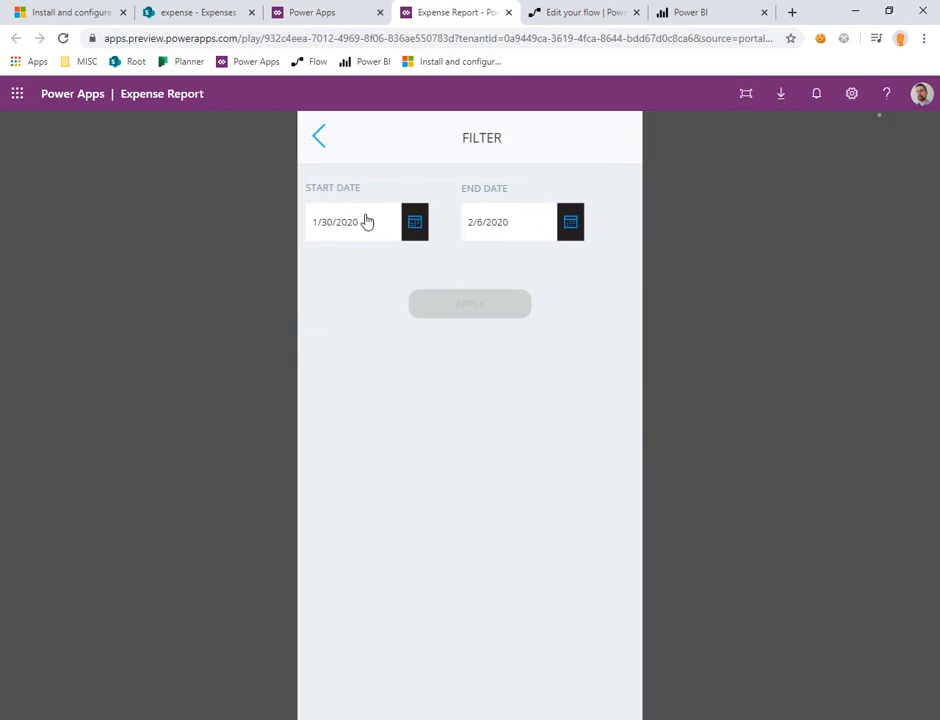
pyautogui.click(319, 139)
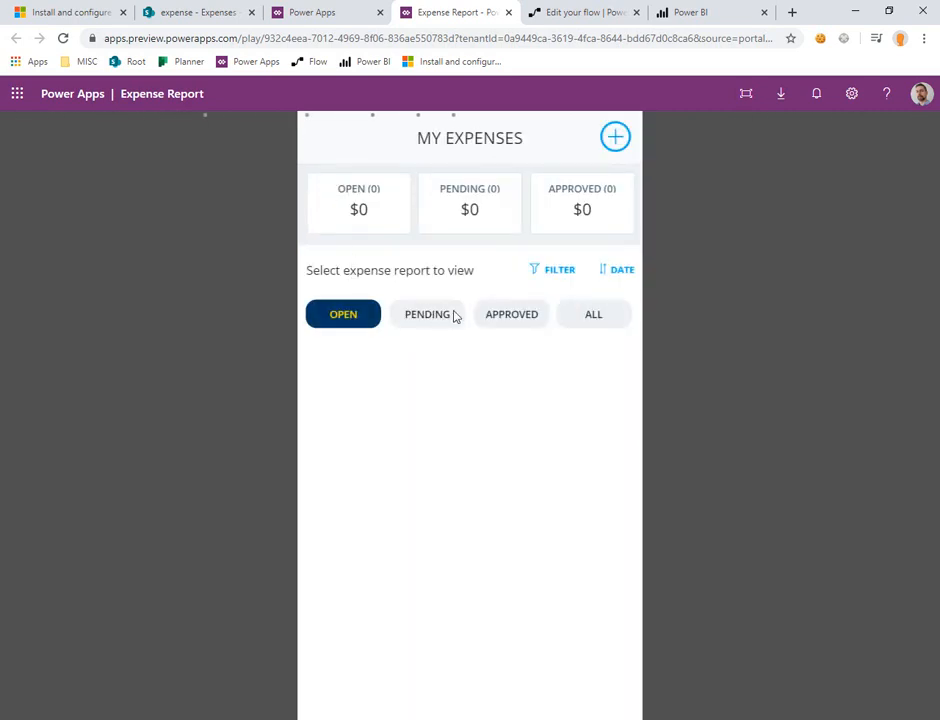
# Step: Start a new expense report titled Demo 2-6 and enter the approver's account name
pyautogui.click(615, 140)
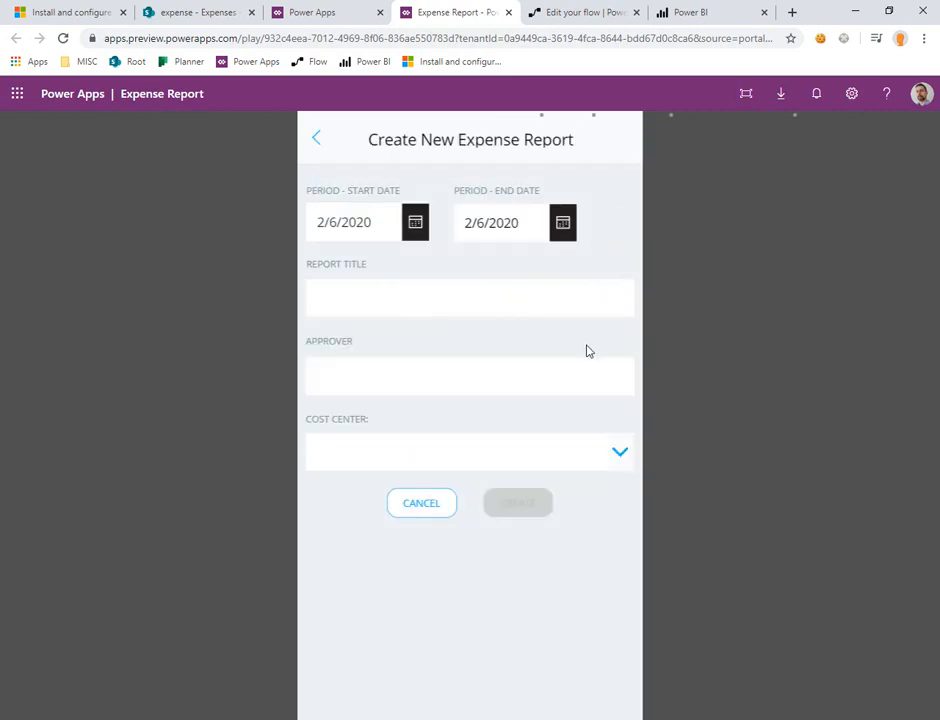
pyautogui.click(448, 299)
pyautogui.write('Demo 2-6')
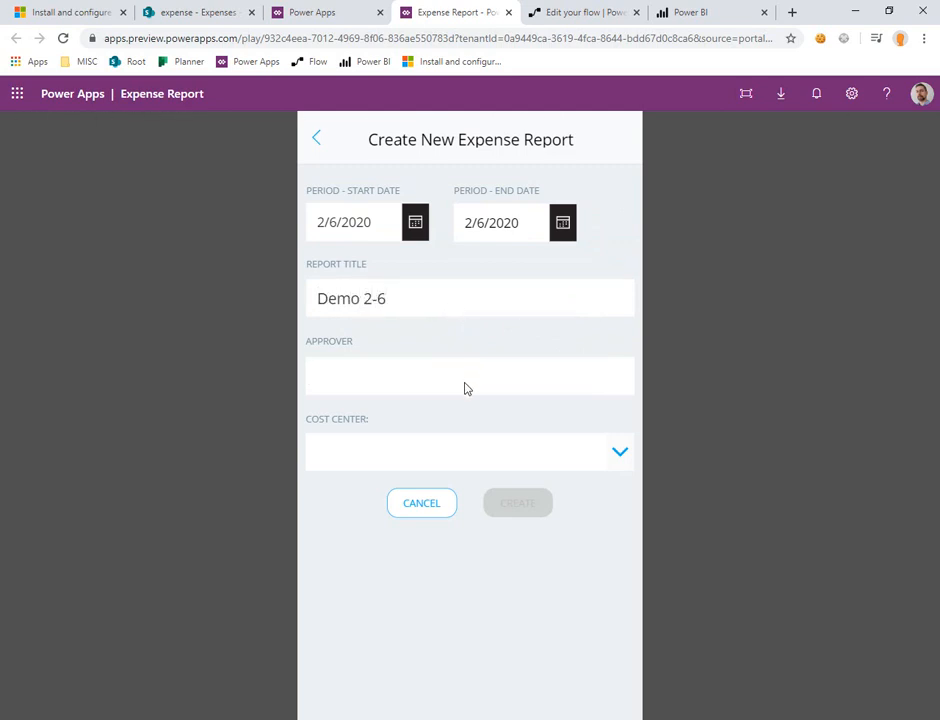
pyautogui.write('spjeff')
pyautogui.click(624, 457)
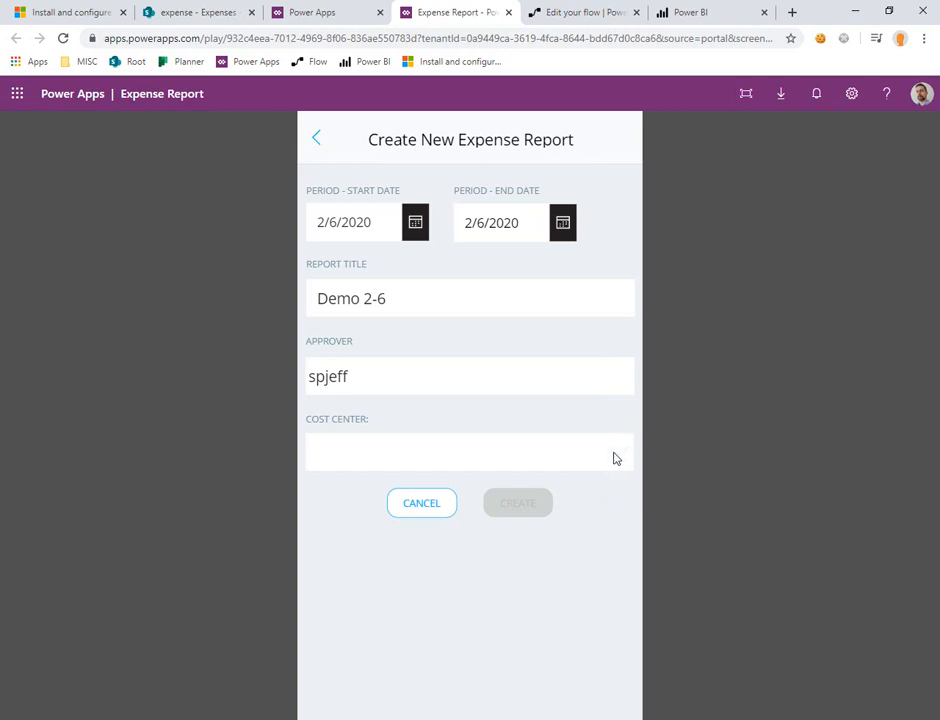
# Step: Try to reselect the approver entry and choose a cost center for the new expense report
pyautogui.click(398, 380)
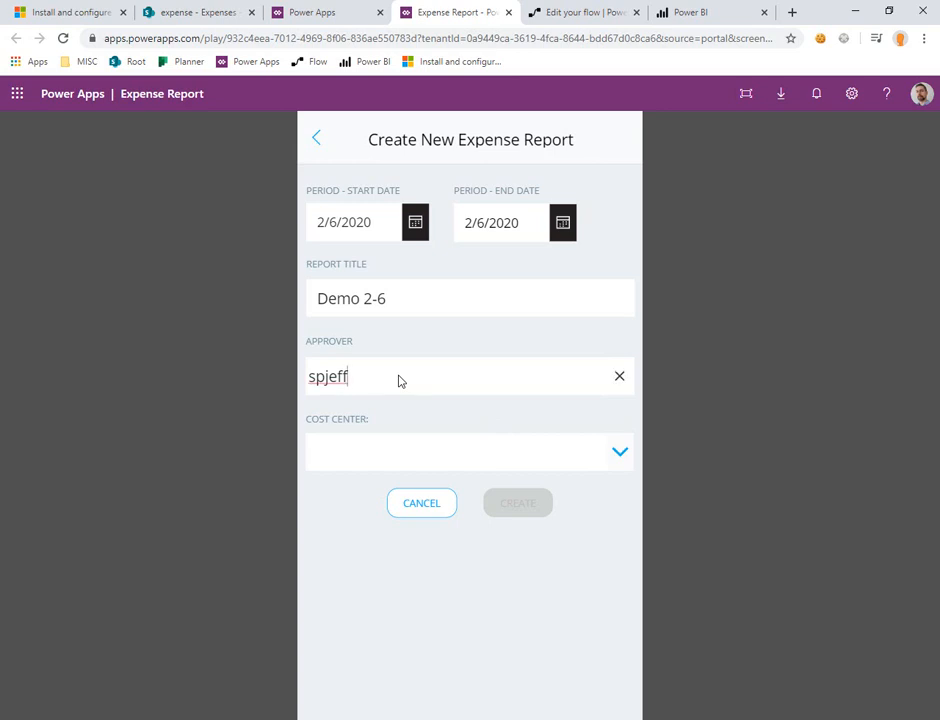
pyautogui.doubleClick(341, 375)
pyautogui.click(433, 453)
pyautogui.doubleClick(344, 378)
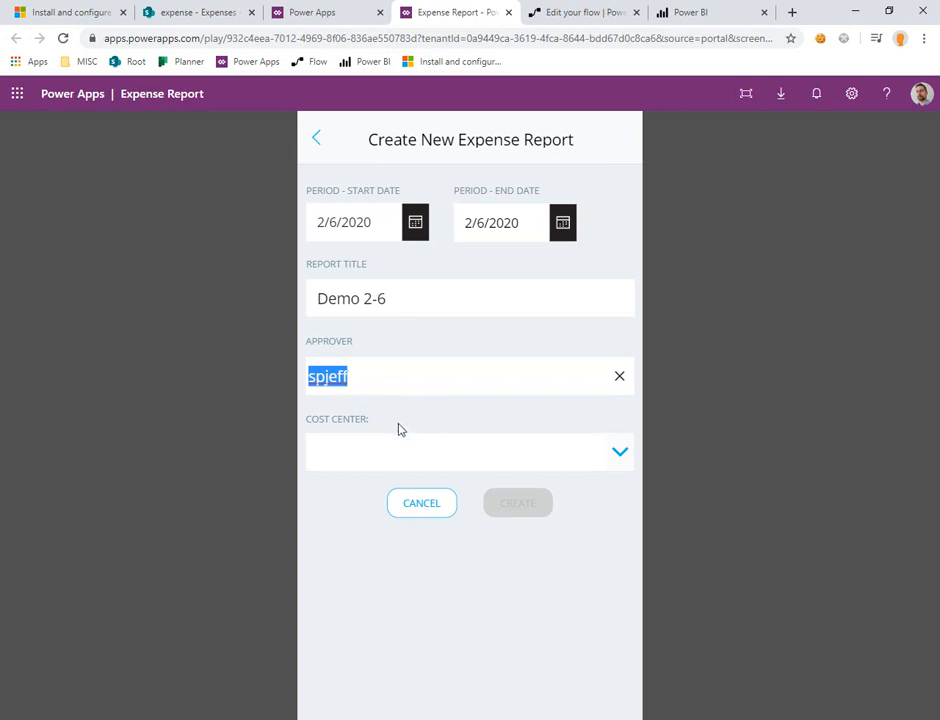
pyautogui.click(474, 459)
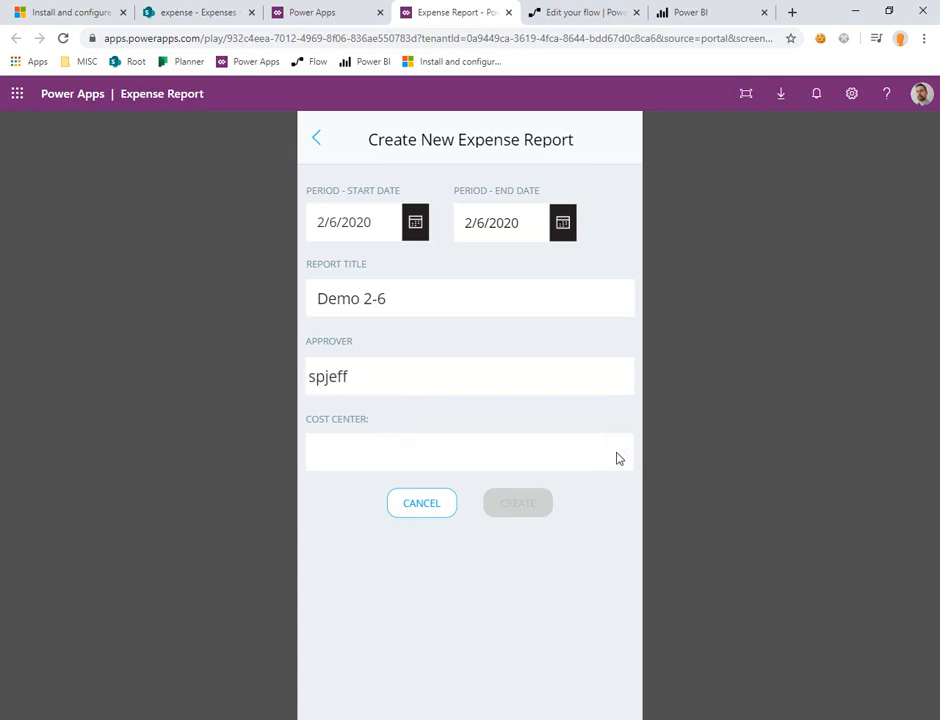
pyautogui.click(620, 390)
pyautogui.click(615, 455)
# Step: Open the Expense Report app for editing from the list of apps and display its data sources
pyautogui.click(357, 17)
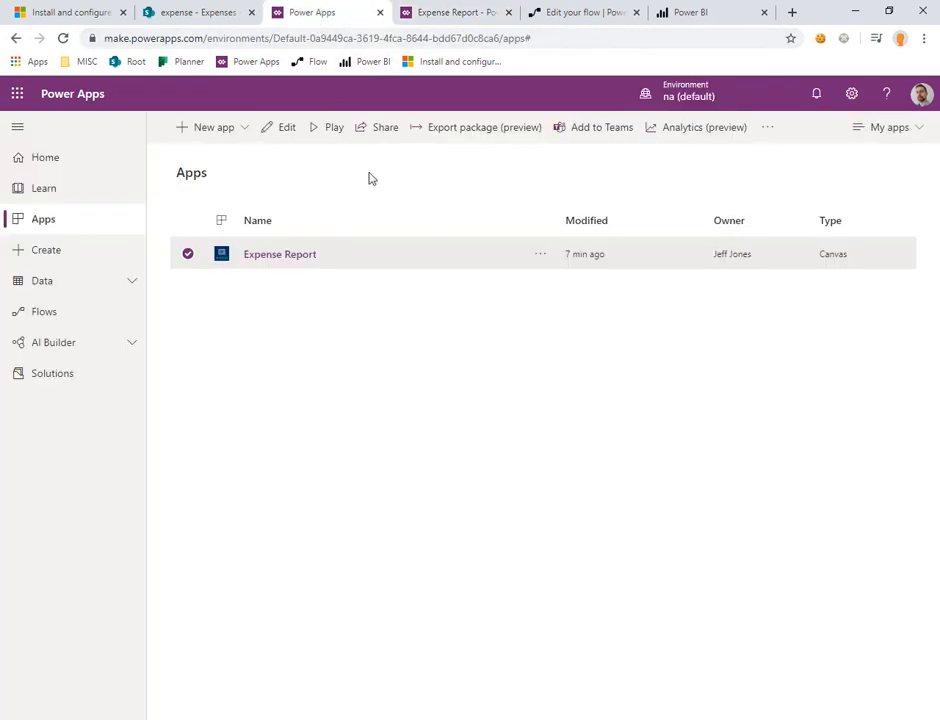
pyautogui.click(539, 258)
pyautogui.click(550, 280)
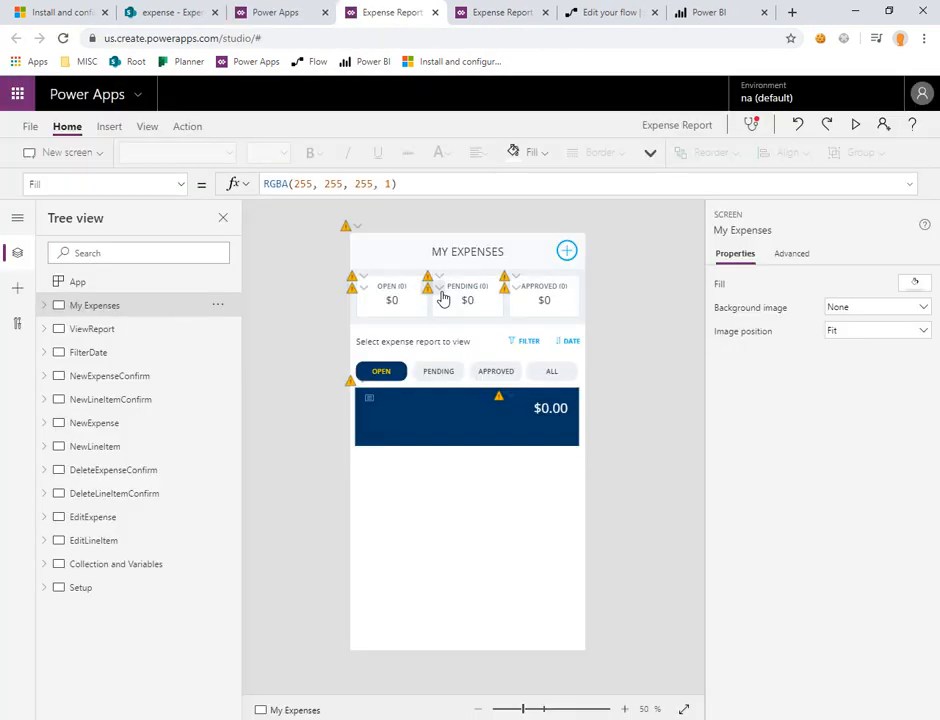
pyautogui.click(147, 127)
pyautogui.click(68, 155)
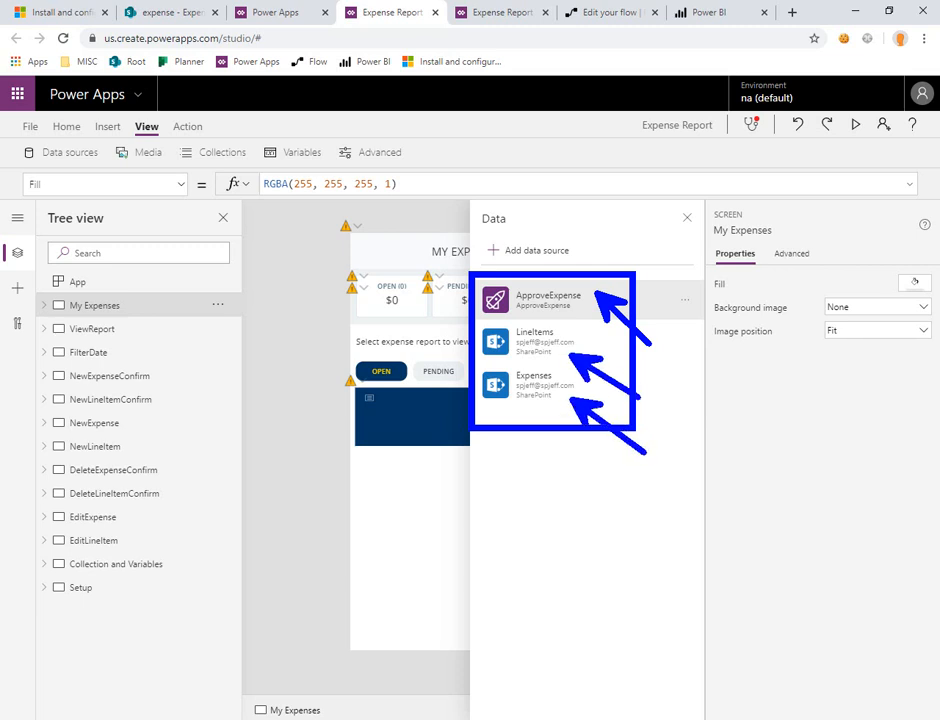
# Step: Open the LineItems source data to check which SharePoint site it points to, and return to the app editor
pyautogui.click(686, 345)
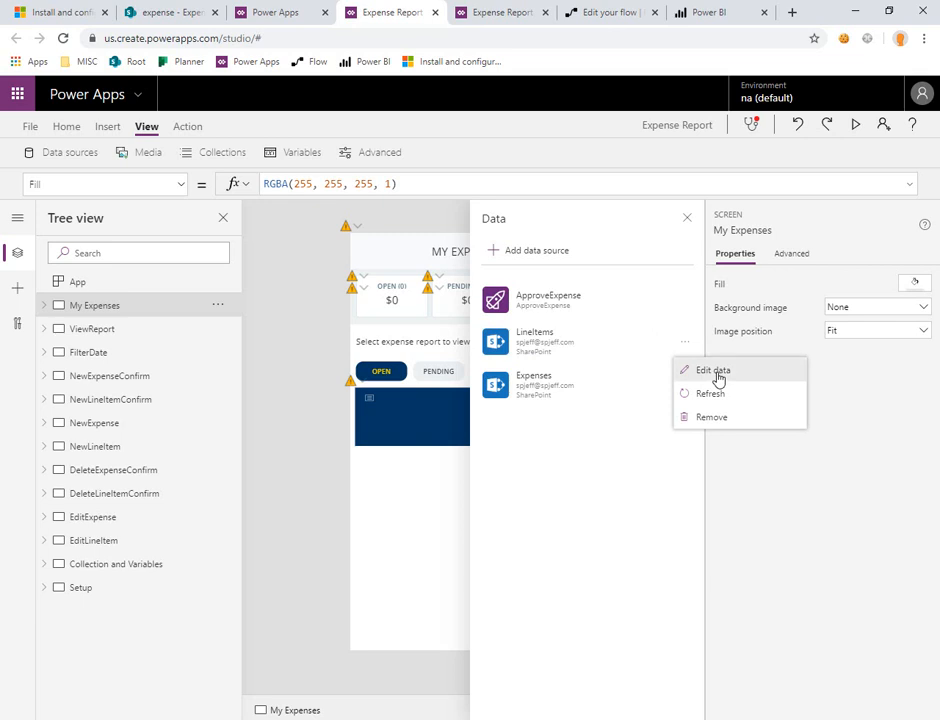
pyautogui.click(711, 372)
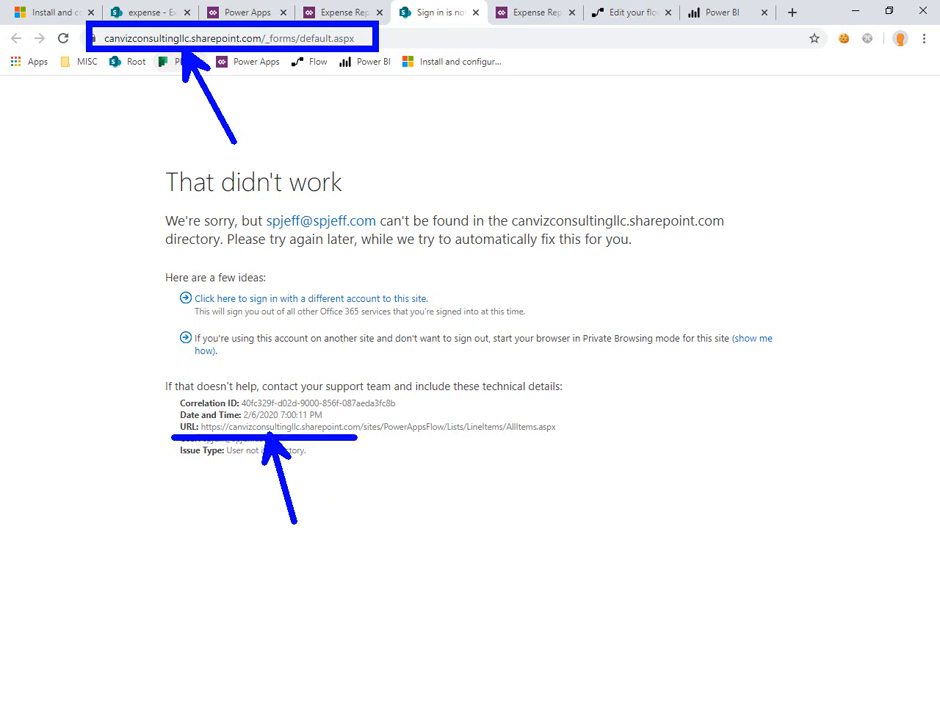
pyautogui.click(359, 19)
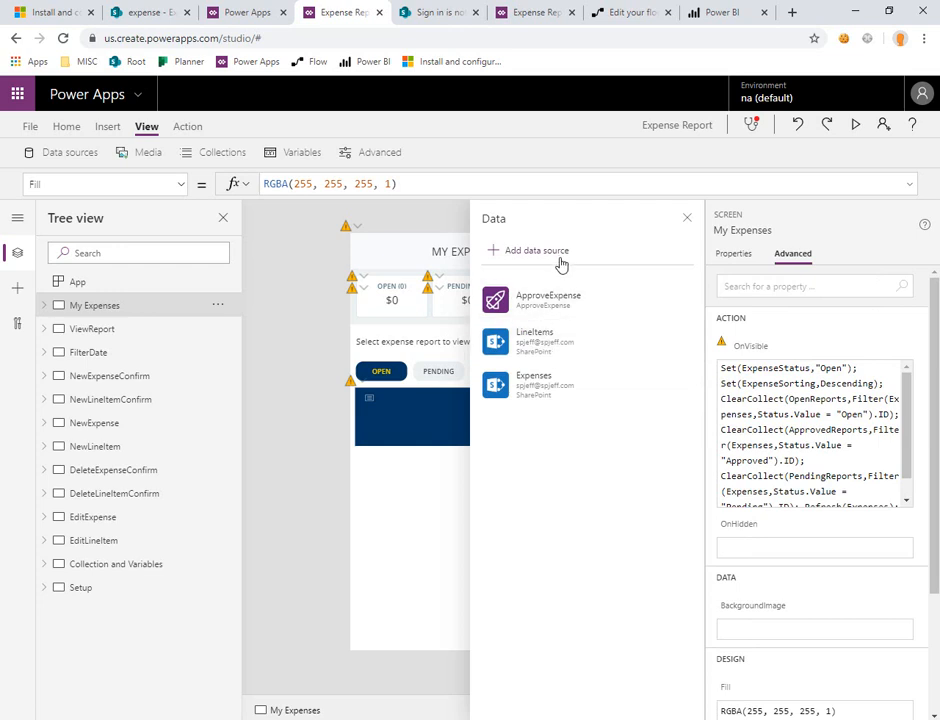
pyautogui.click(561, 262)
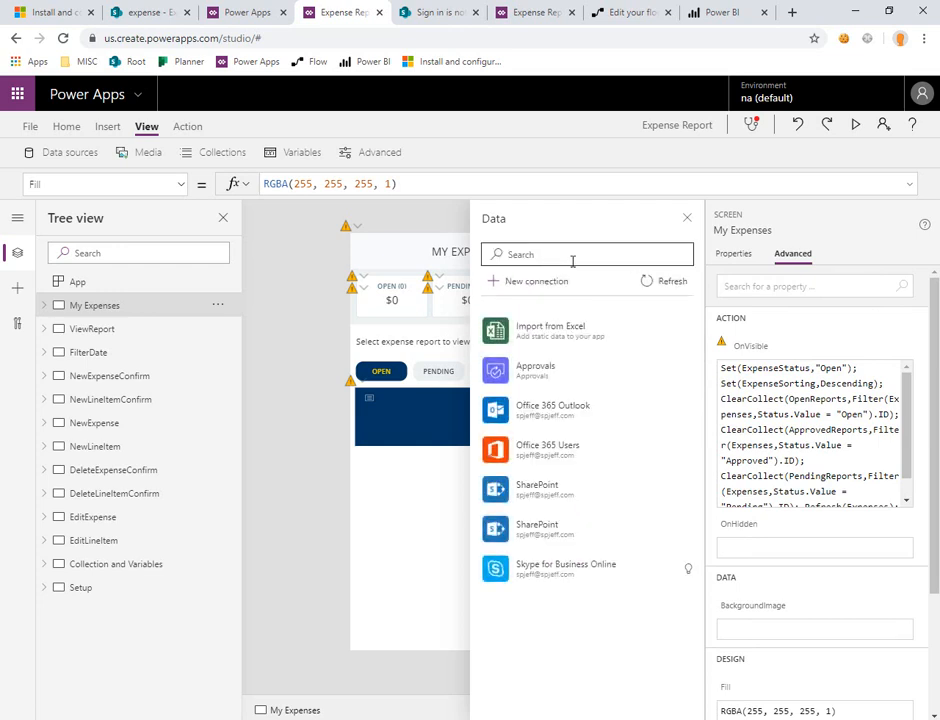
pyautogui.click(572, 261)
pyautogui.write('sharepoint')
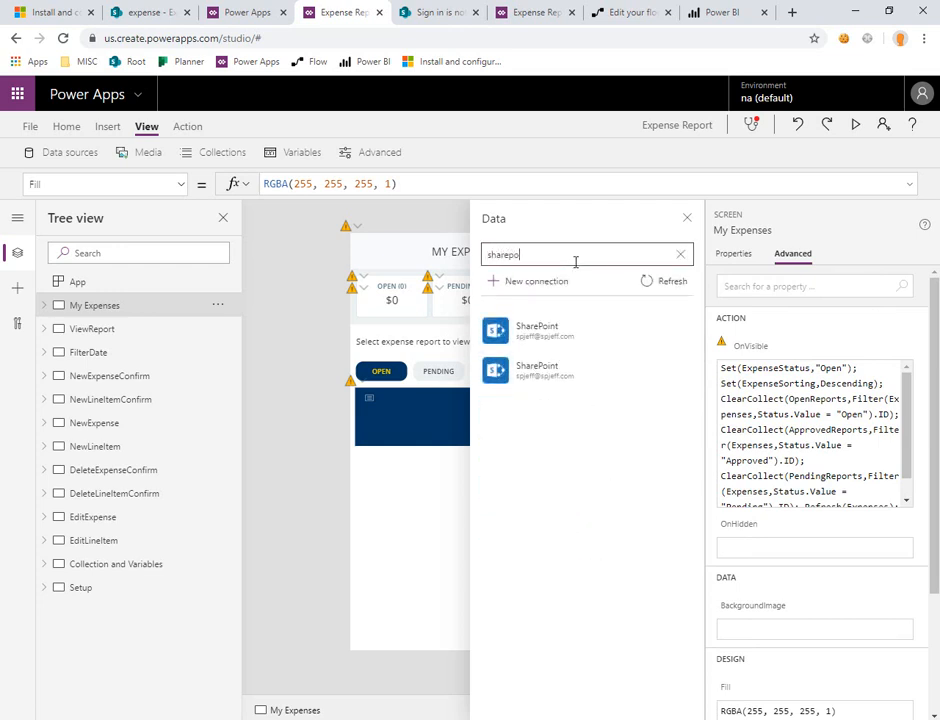
pyautogui.click(552, 338)
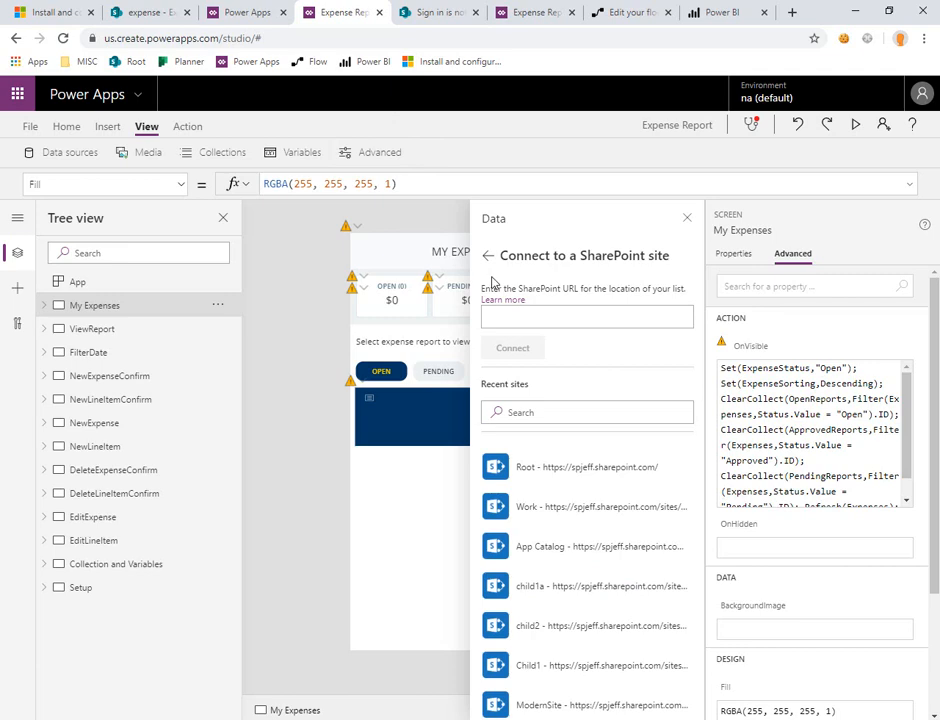
pyautogui.click(143, 12)
pyautogui.moveTo(104, 38); pyautogui.dragTo(300, 38)
pyautogui.hotkey('ctrl', 'c')
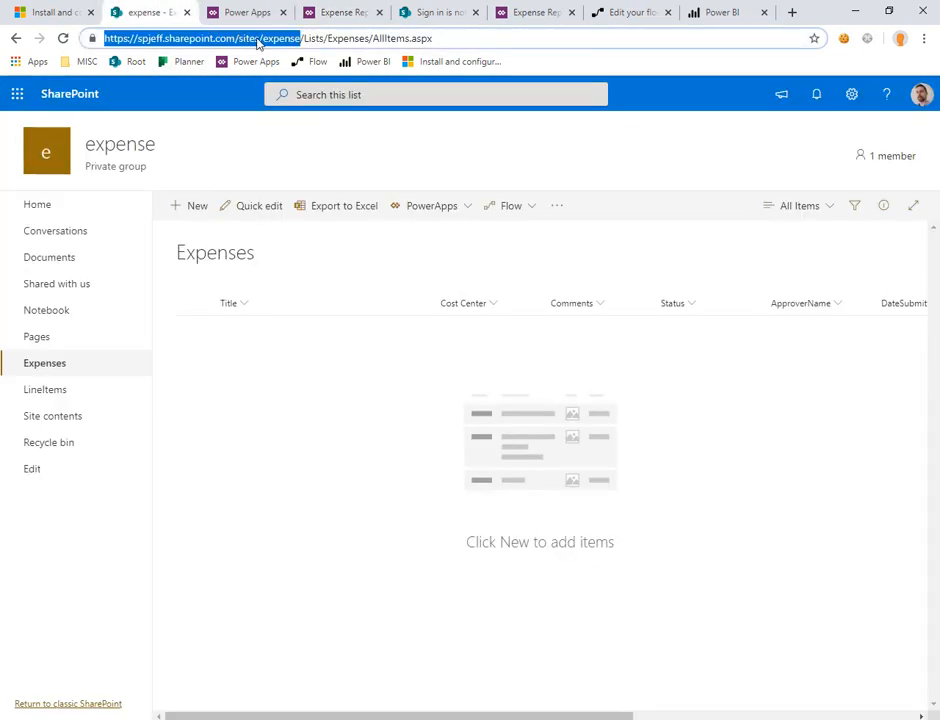
pyautogui.click(343, 12)
pyautogui.click(577, 316)
pyautogui.hotkey('ctrl', 'v')
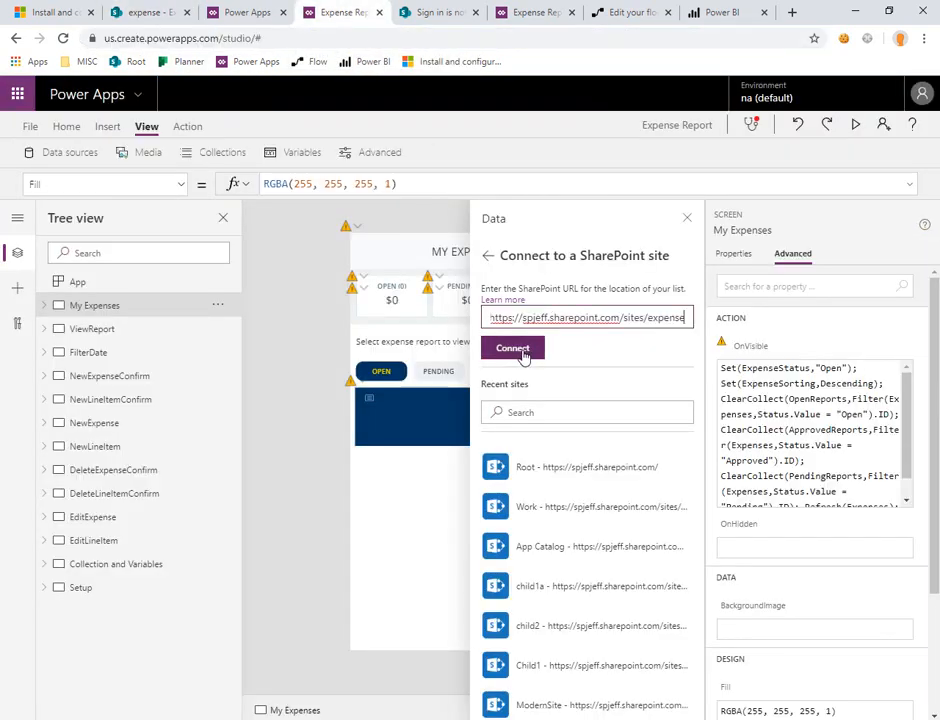
pyautogui.click(520, 349)
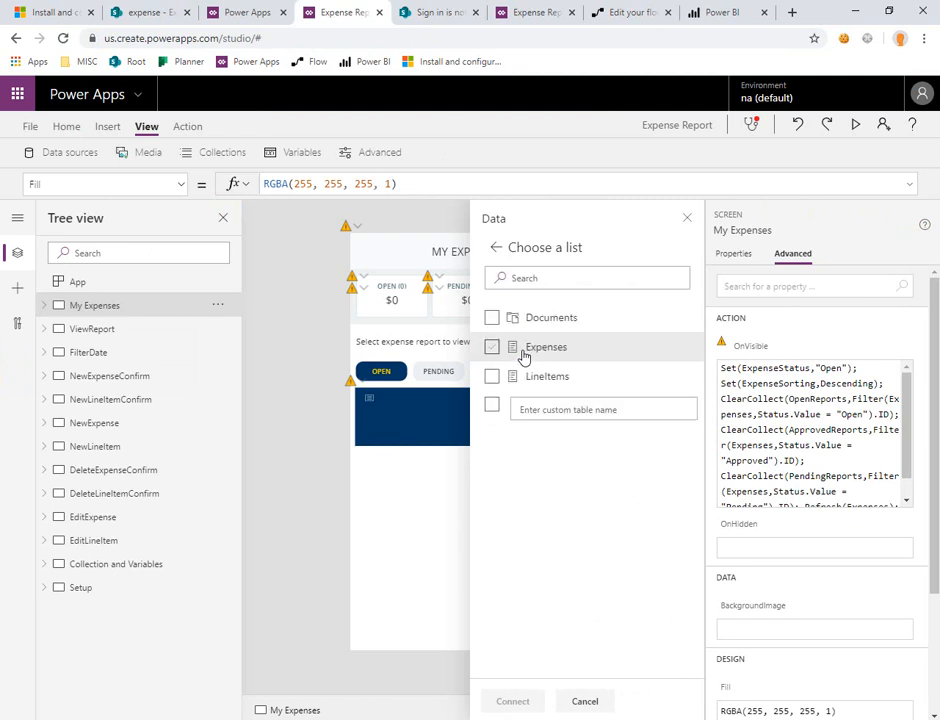
pyautogui.click(490, 348)
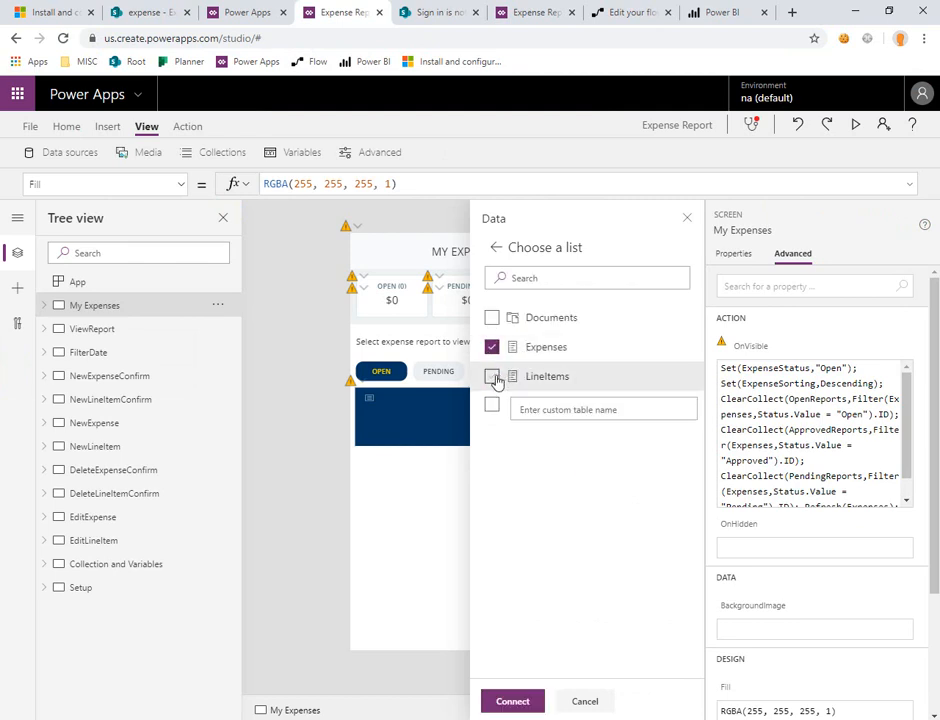
pyautogui.click(492, 377)
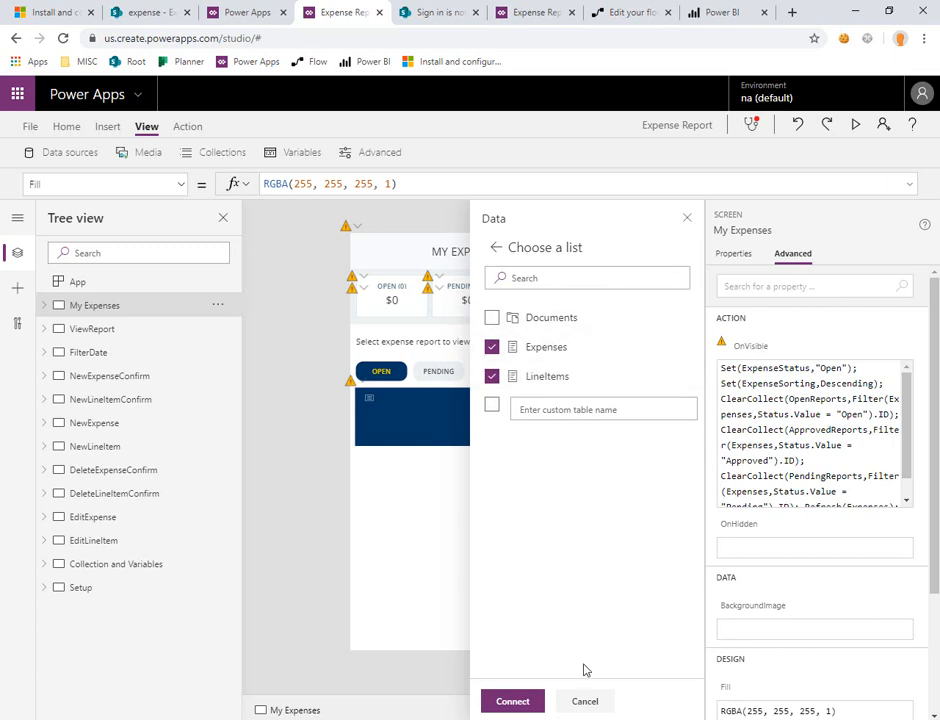
pyautogui.click(586, 702)
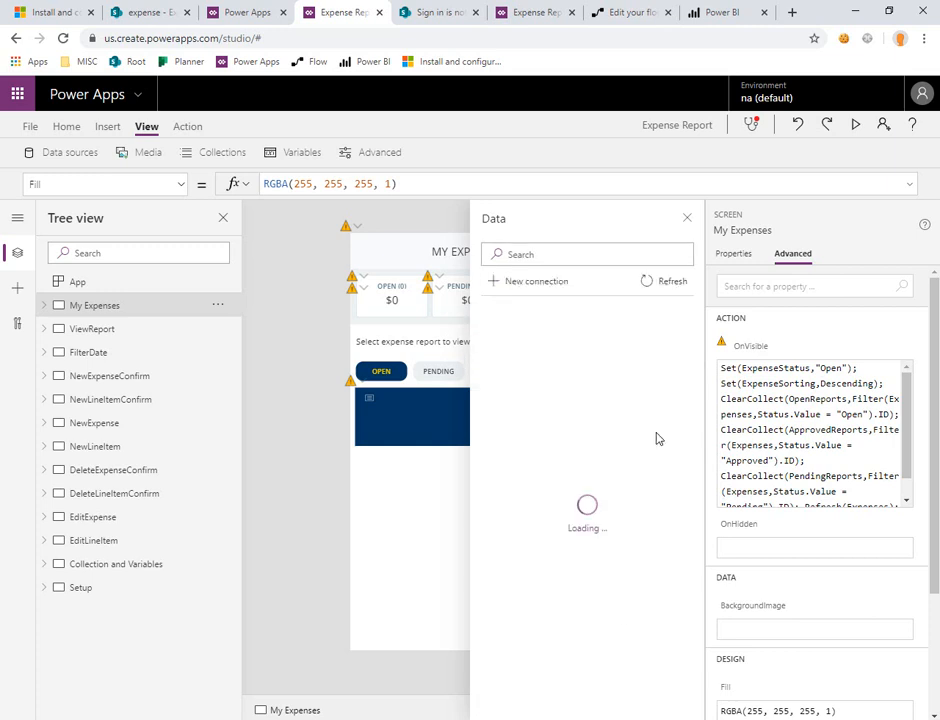
pyautogui.click(687, 218)
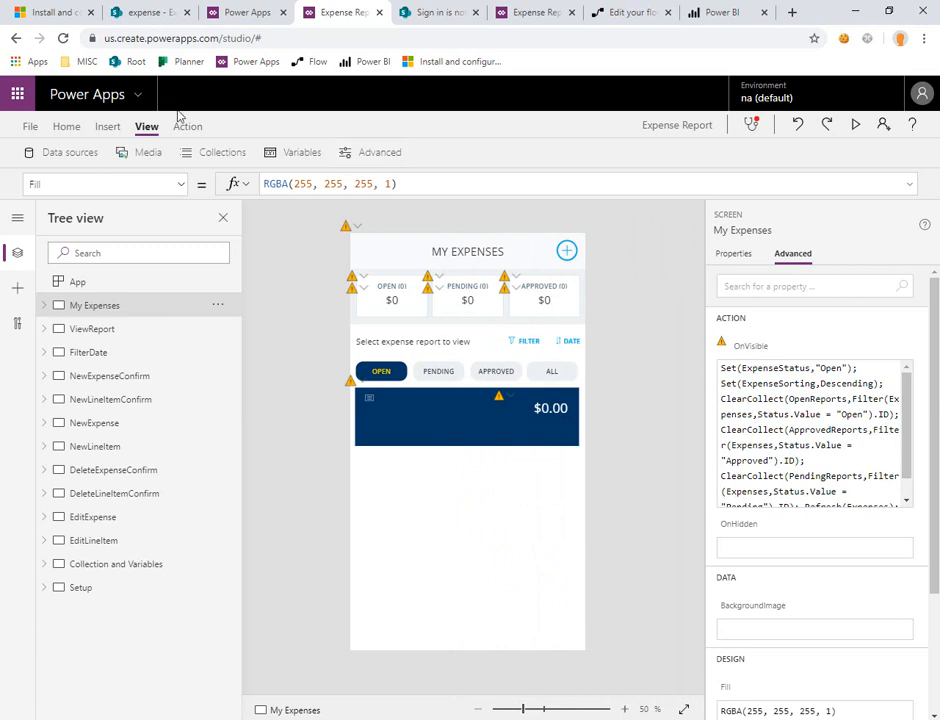
# Step: Remove the LineItems data source from the Expense Report app
pyautogui.click(30, 152)
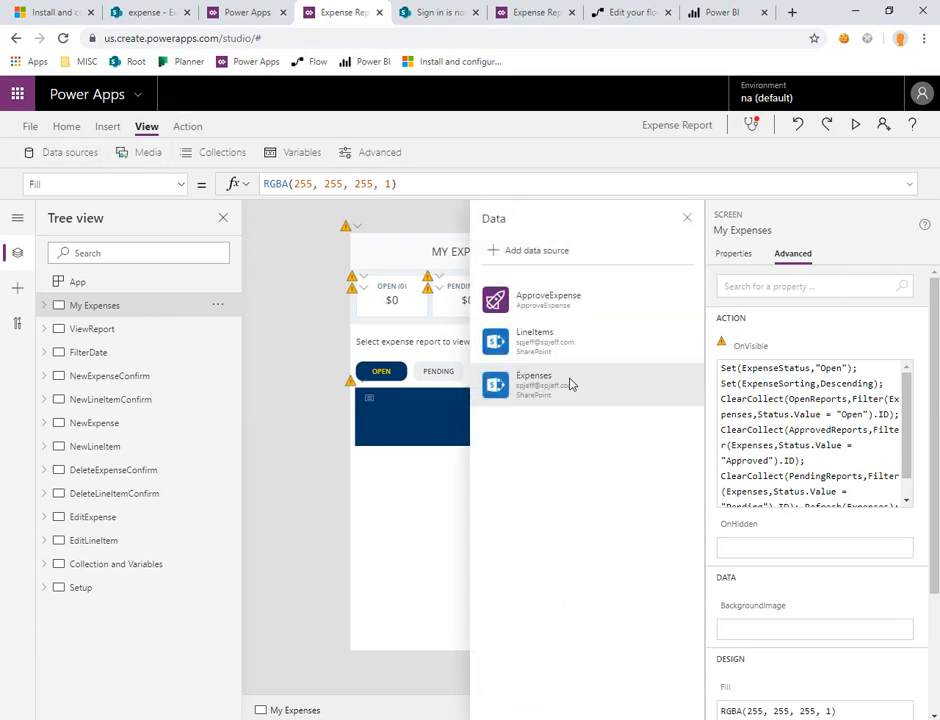
pyautogui.click(688, 343)
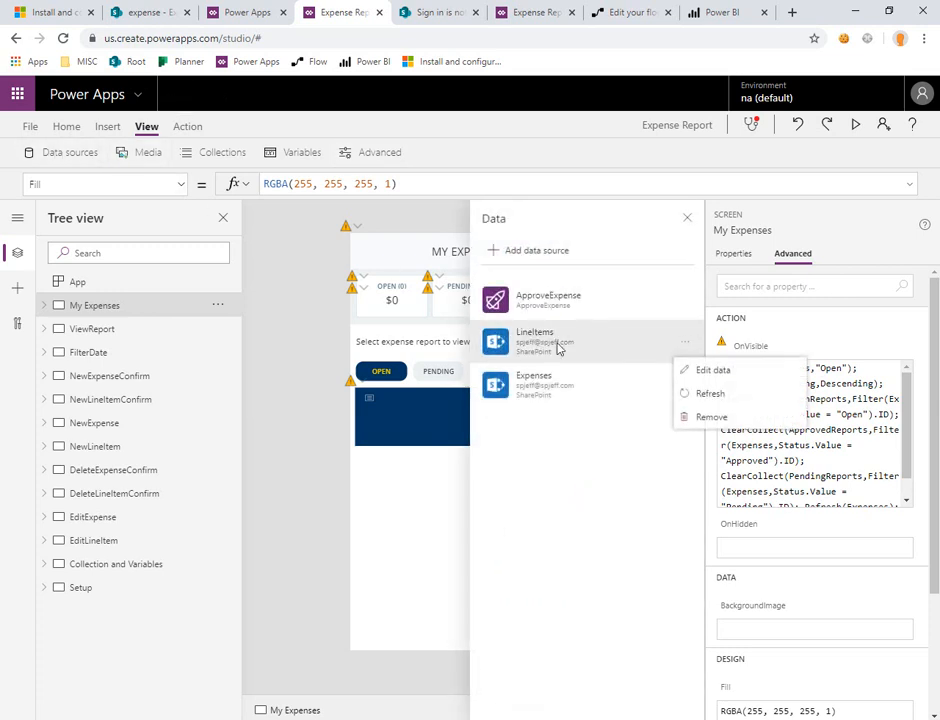
pyautogui.click(708, 420)
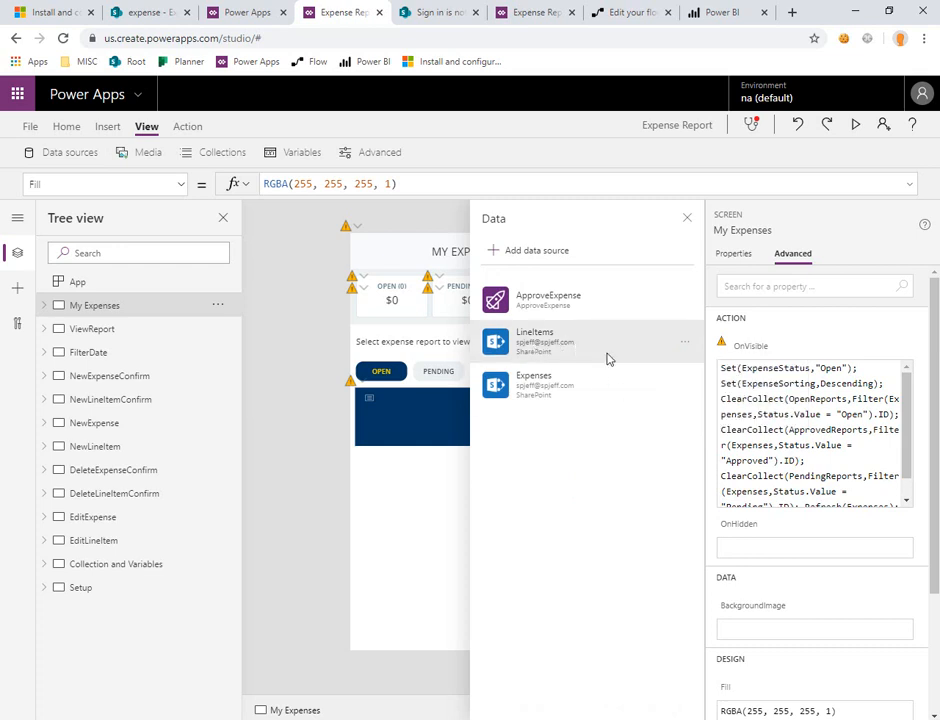
# Step: Replace the app's old SharePoint list data sources with the Expenses and LineItems lists from the SharePoint site at the copied URL
pyautogui.click(684, 343)
pyautogui.click(698, 416)
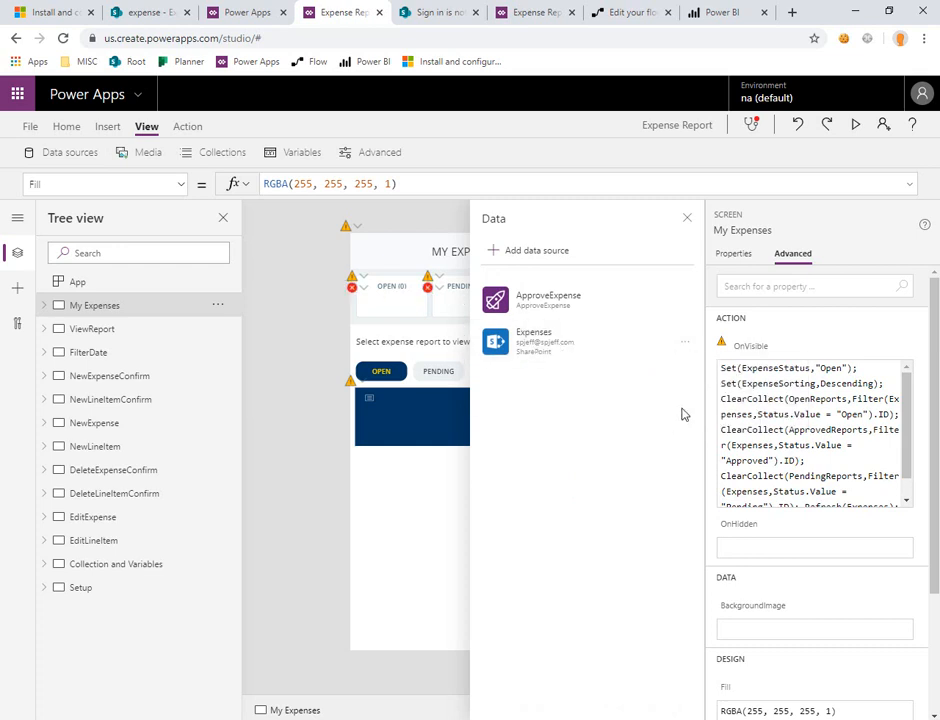
pyautogui.click(560, 255)
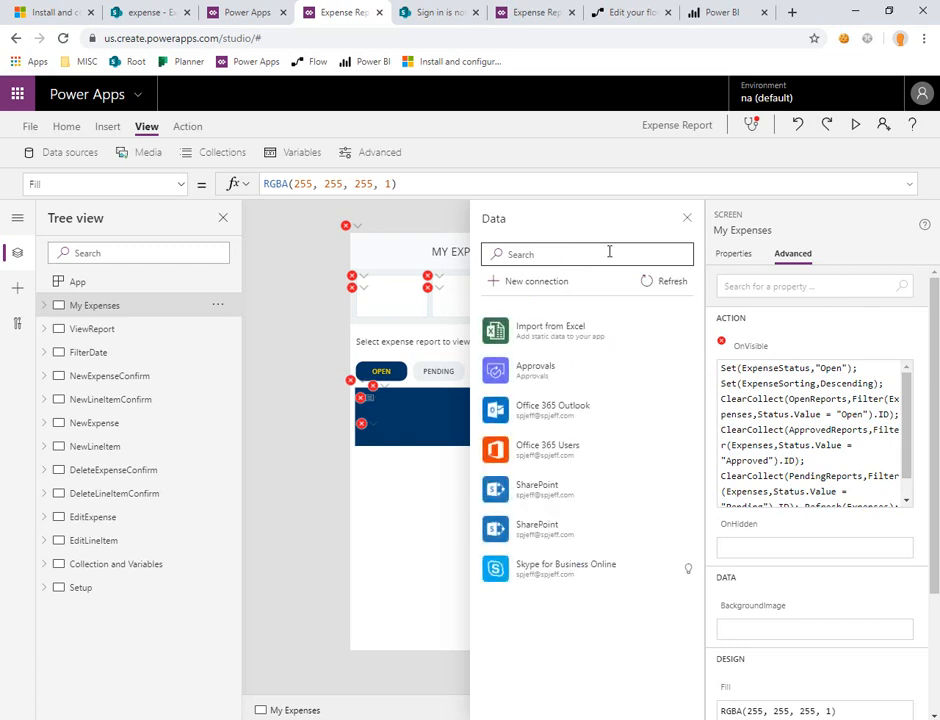
pyautogui.click(546, 253)
pyautogui.write('sharepoint')
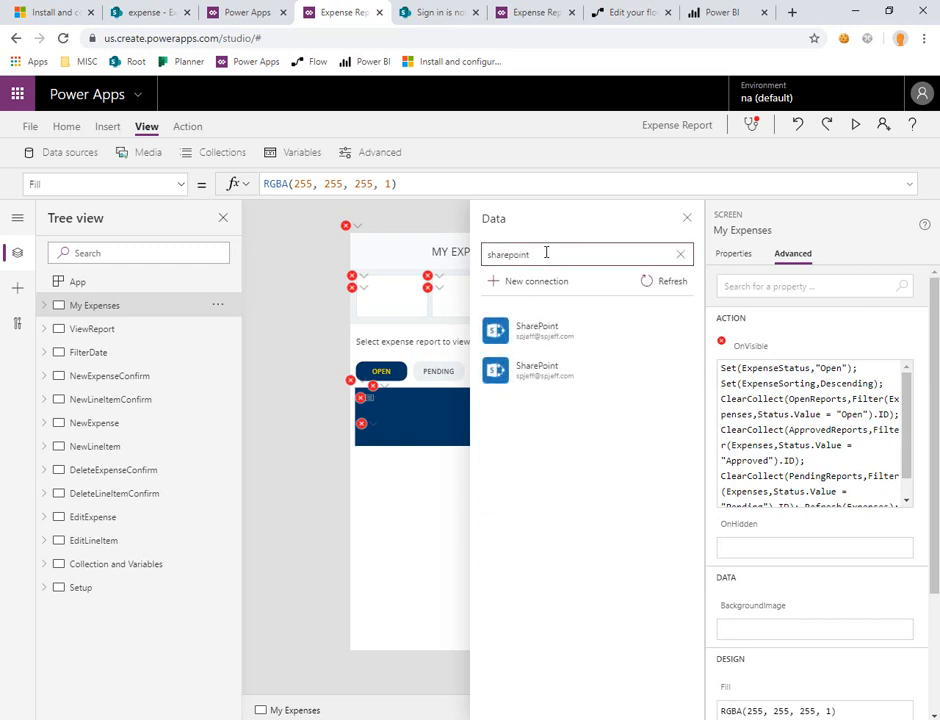
pyautogui.click(558, 332)
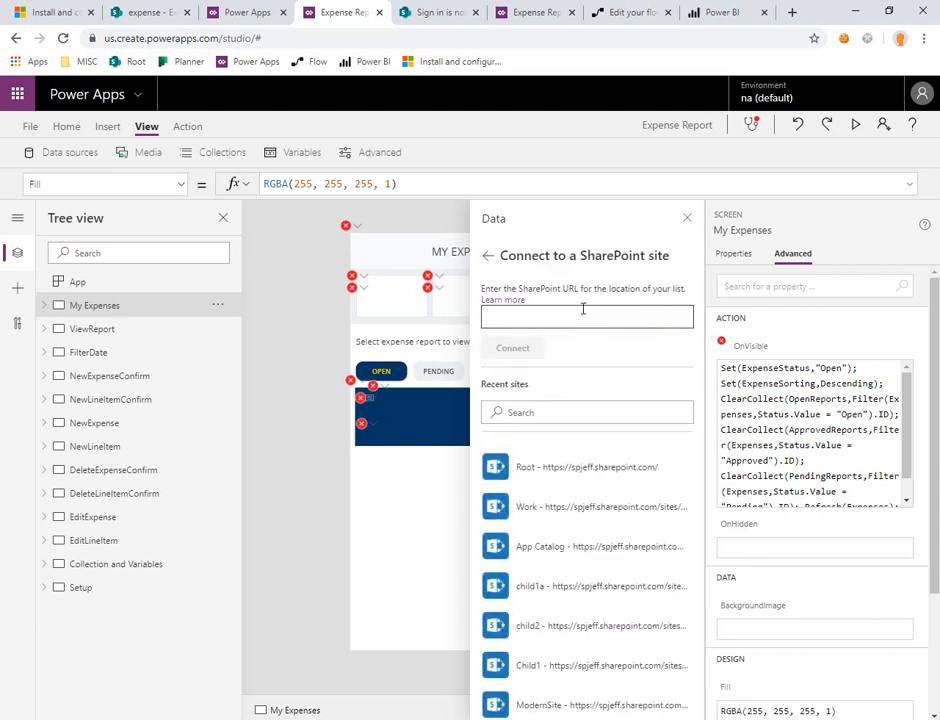
pyautogui.hotkey('ctrl', 'v')
pyautogui.click(525, 345)
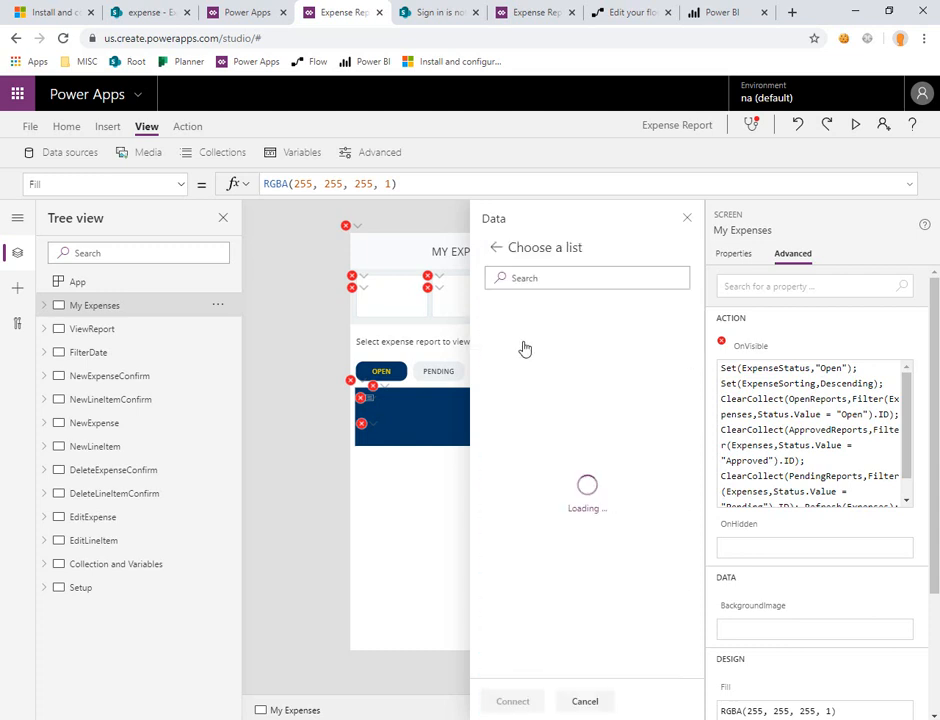
pyautogui.click(493, 348)
pyautogui.click(493, 376)
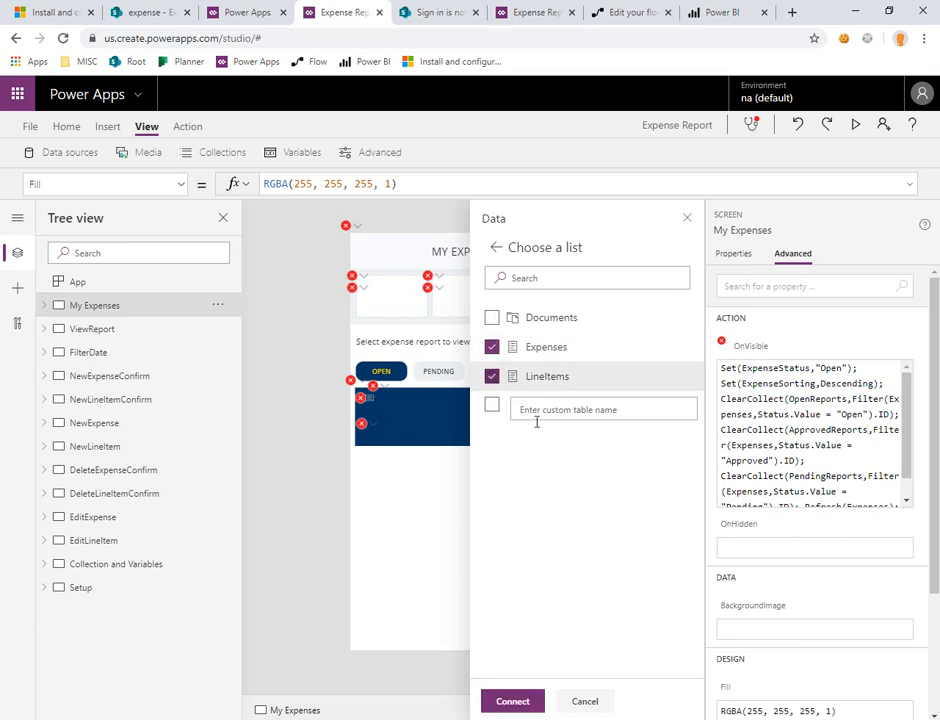
pyautogui.click(514, 702)
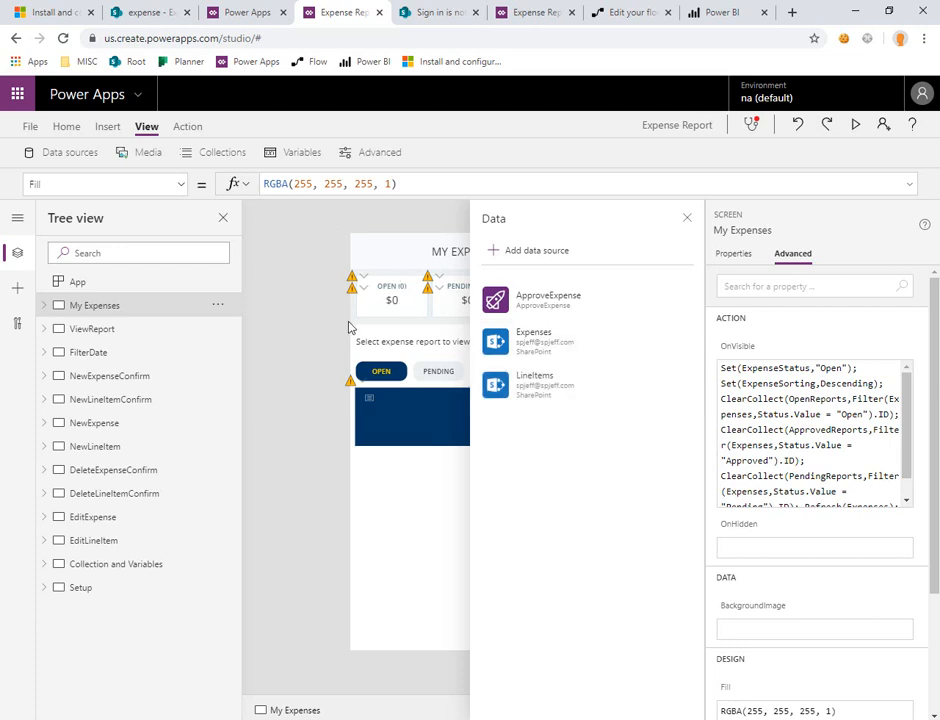
# Step: Save the Expense Report app and publish the saved version
pyautogui.click(30, 127)
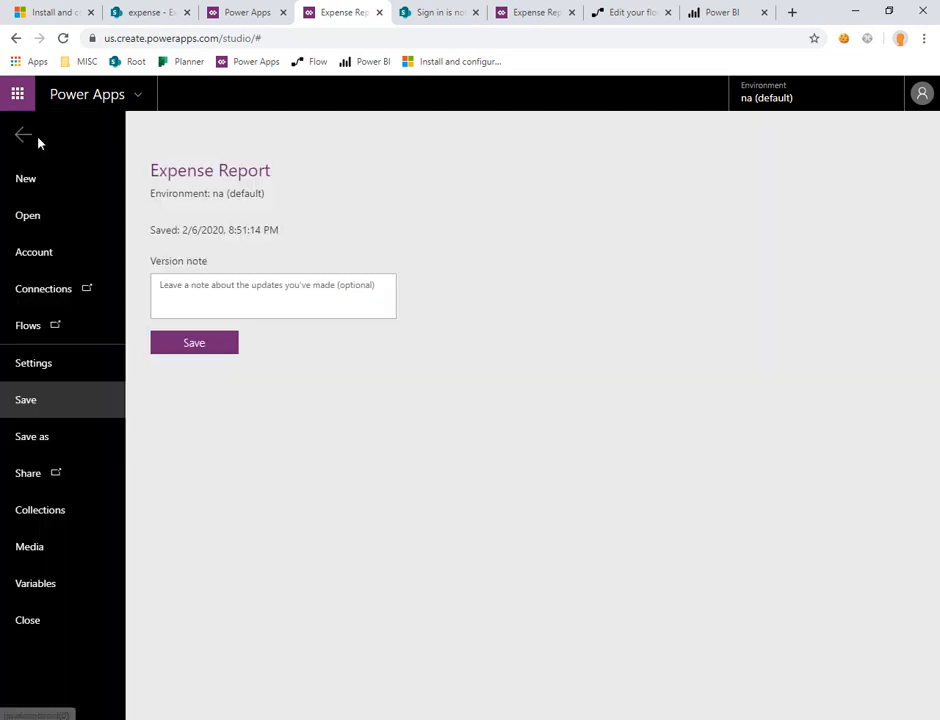
pyautogui.click(195, 347)
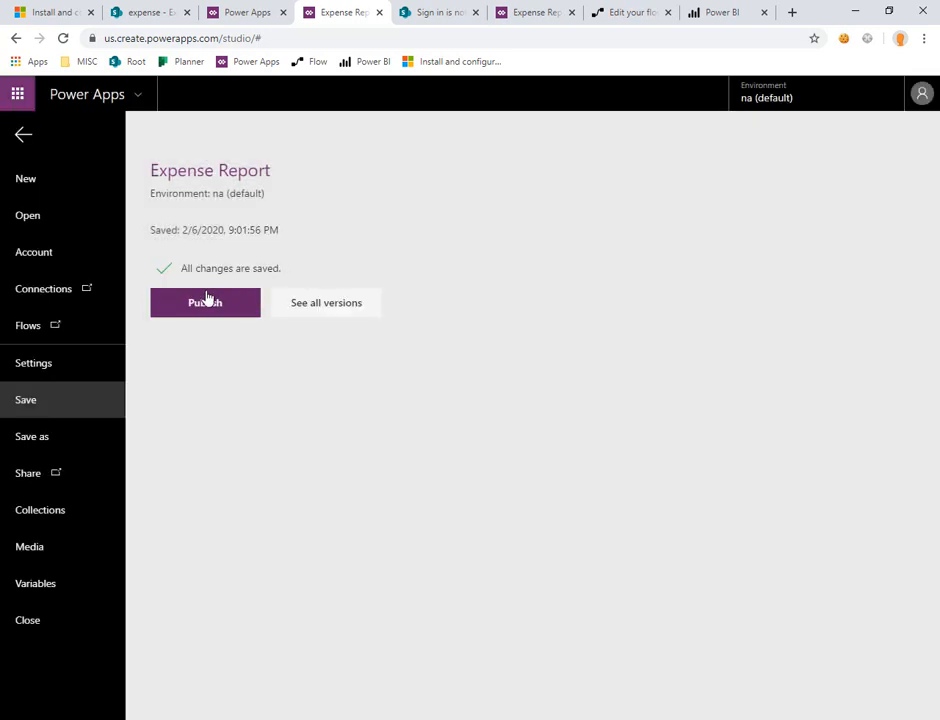
pyautogui.click(203, 305)
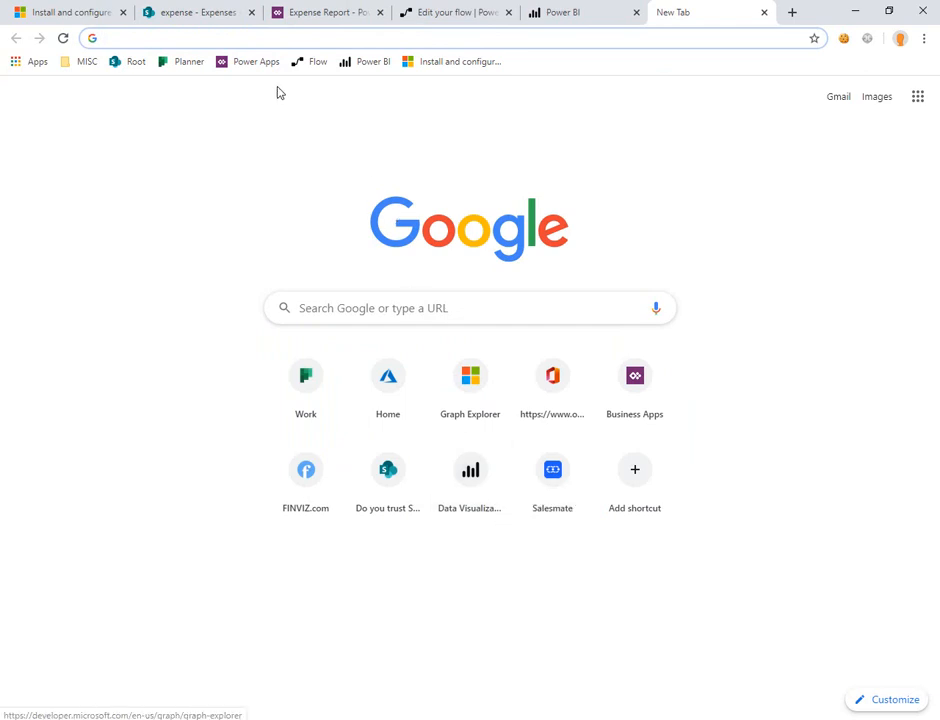
# Step: Open the Power Apps list of apps in a new browser tab and run the Expense Report app
pyautogui.click(256, 62)
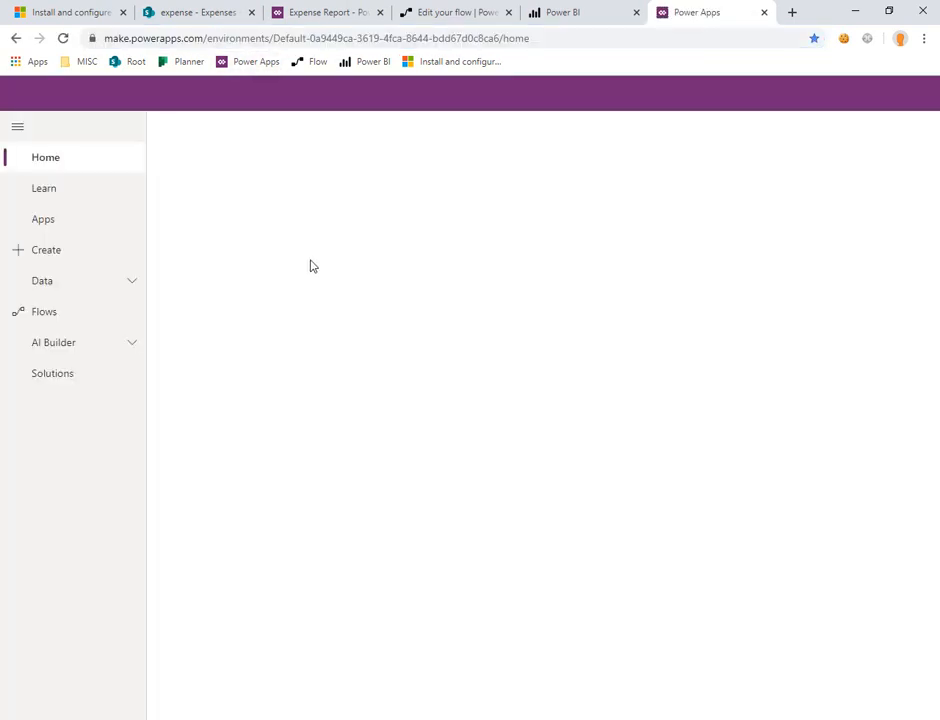
pyautogui.click(120, 229)
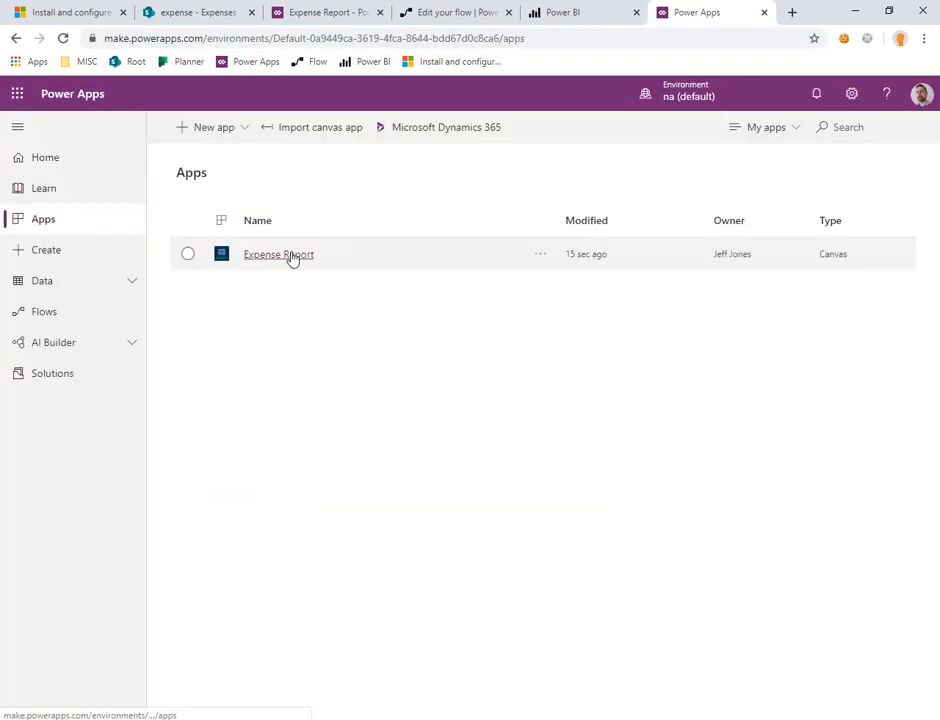
pyautogui.click(290, 256)
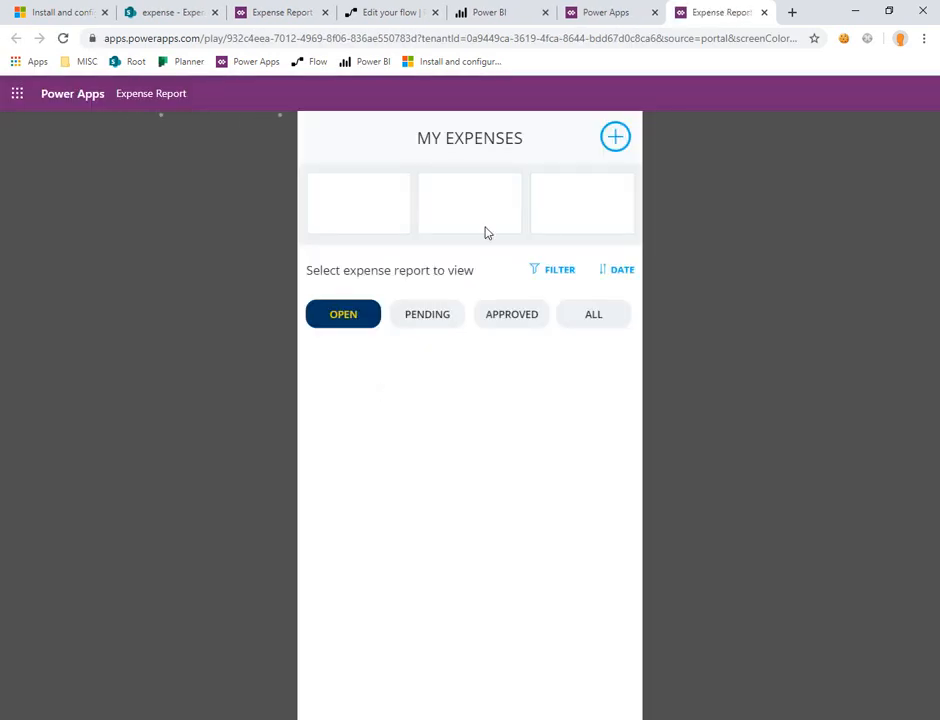
# Step: Create a new expense report titled "Demo 2-6" with the user's own account as approver and Microsoft as cost center
pyautogui.click(614, 140)
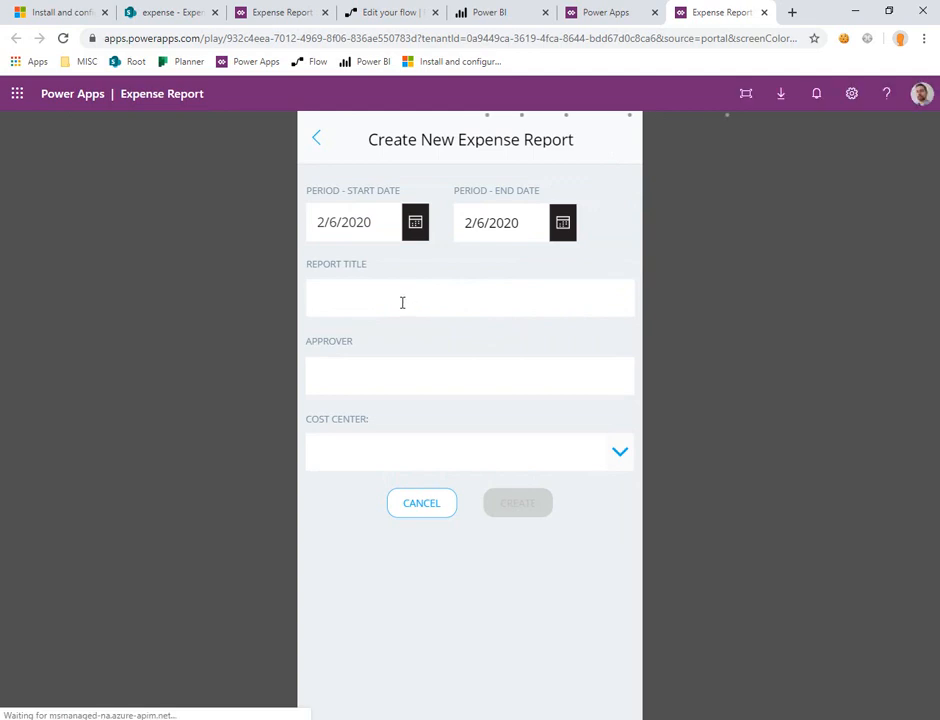
pyautogui.click(402, 302)
pyautogui.write('Demo 2-6')
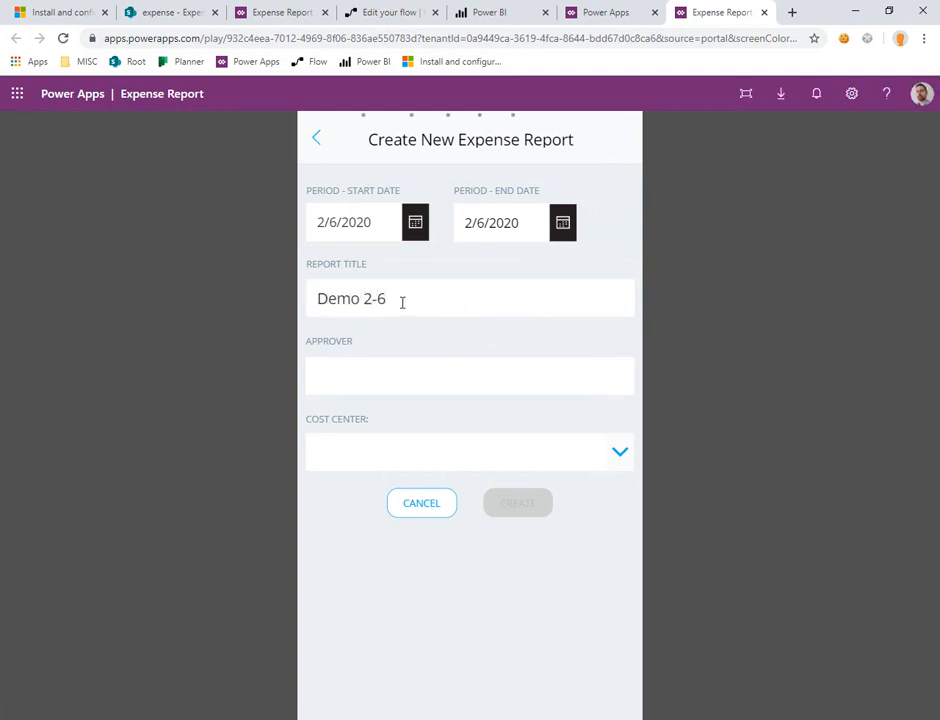
pyautogui.write('spjeff')
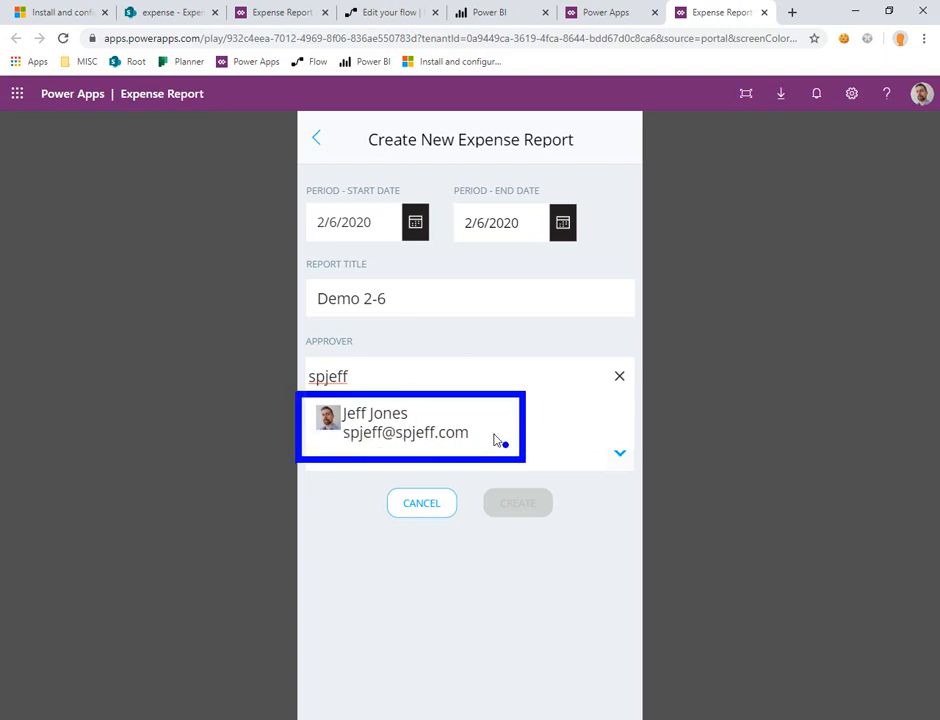
pyautogui.click(386, 426)
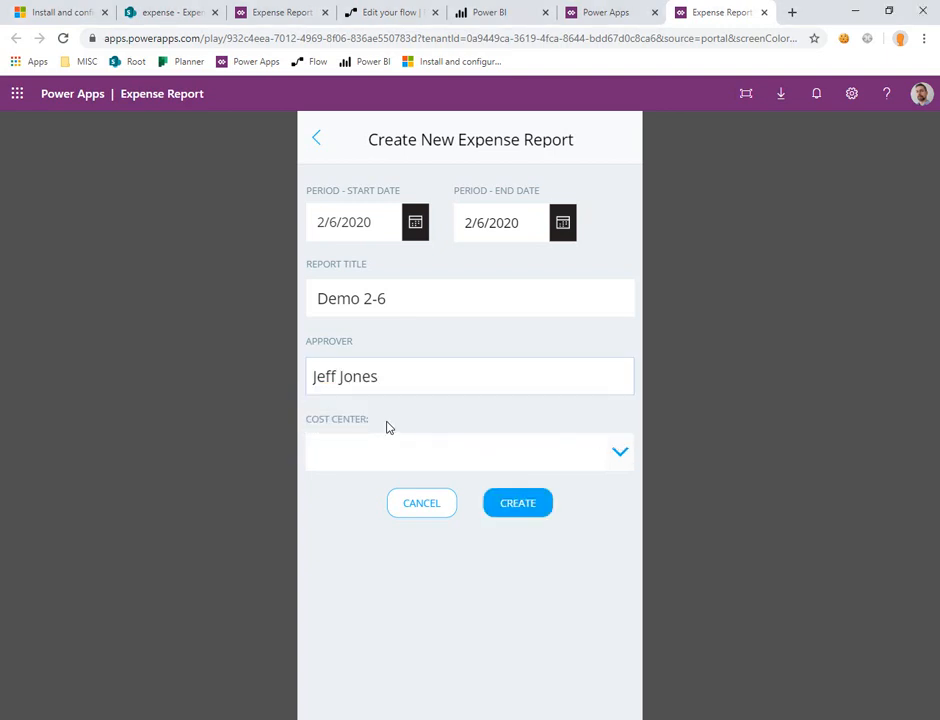
pyautogui.click(621, 456)
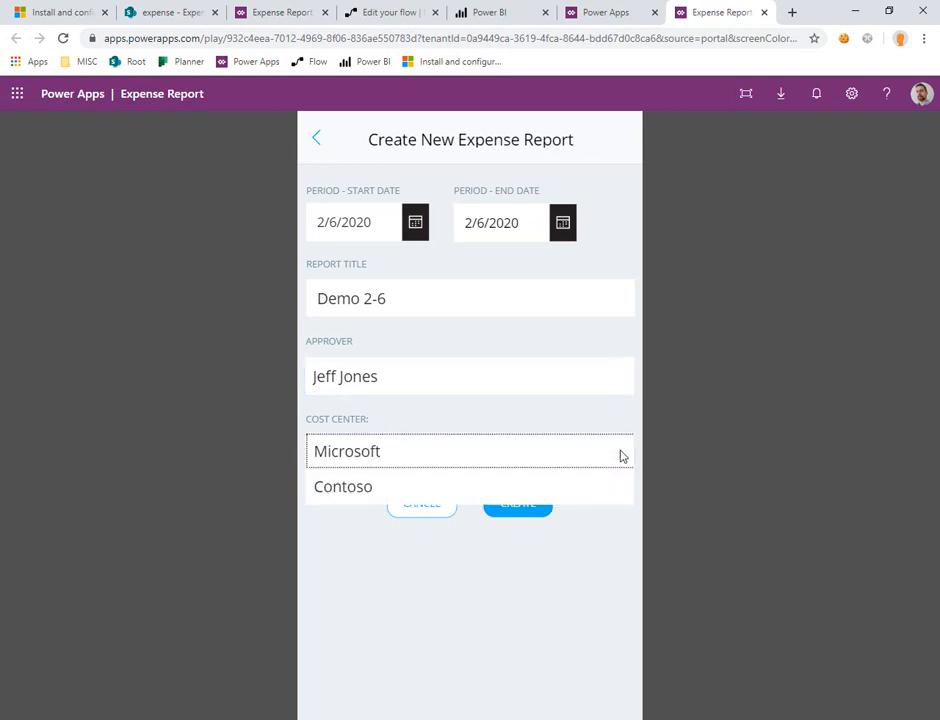
pyautogui.click(381, 451)
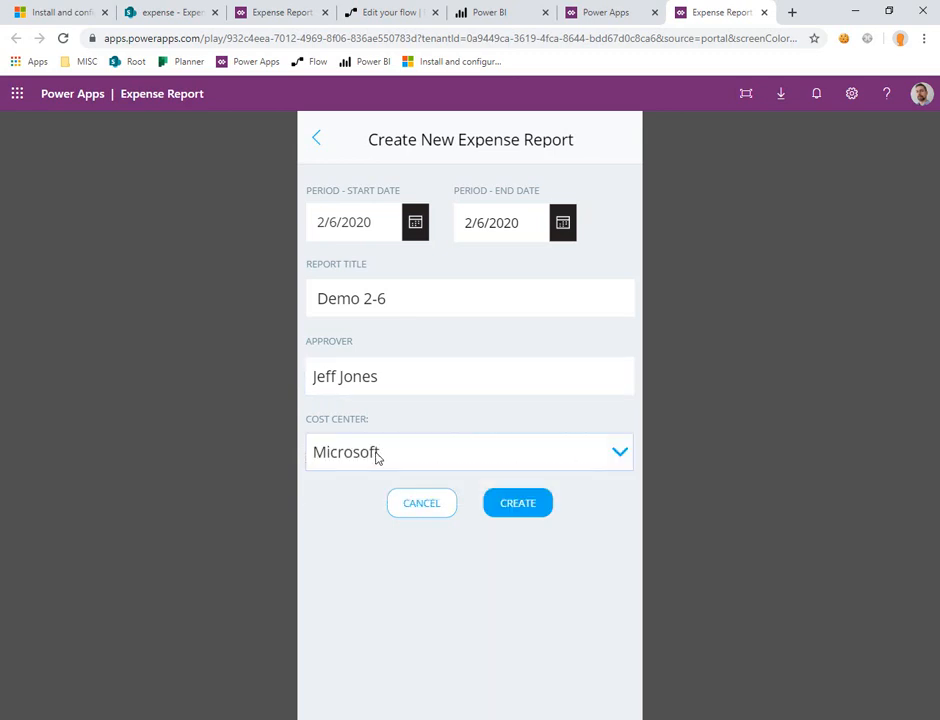
pyautogui.click(507, 505)
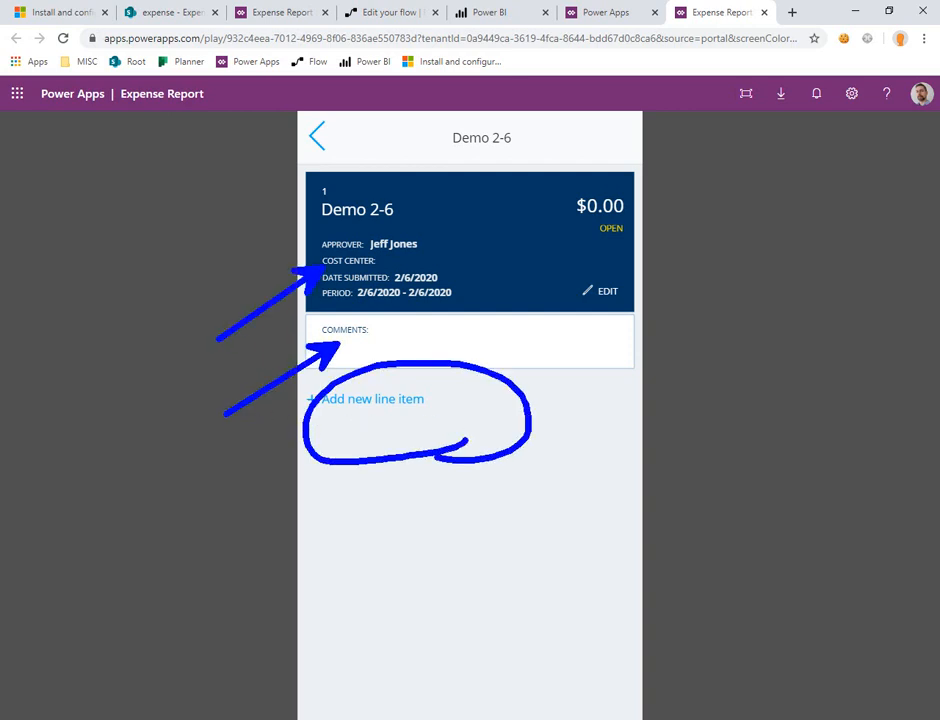
# Step: Add a line item "MS Exam Training" in category Business needs with cost 160, and save it to start another line item
pyautogui.click(369, 399)
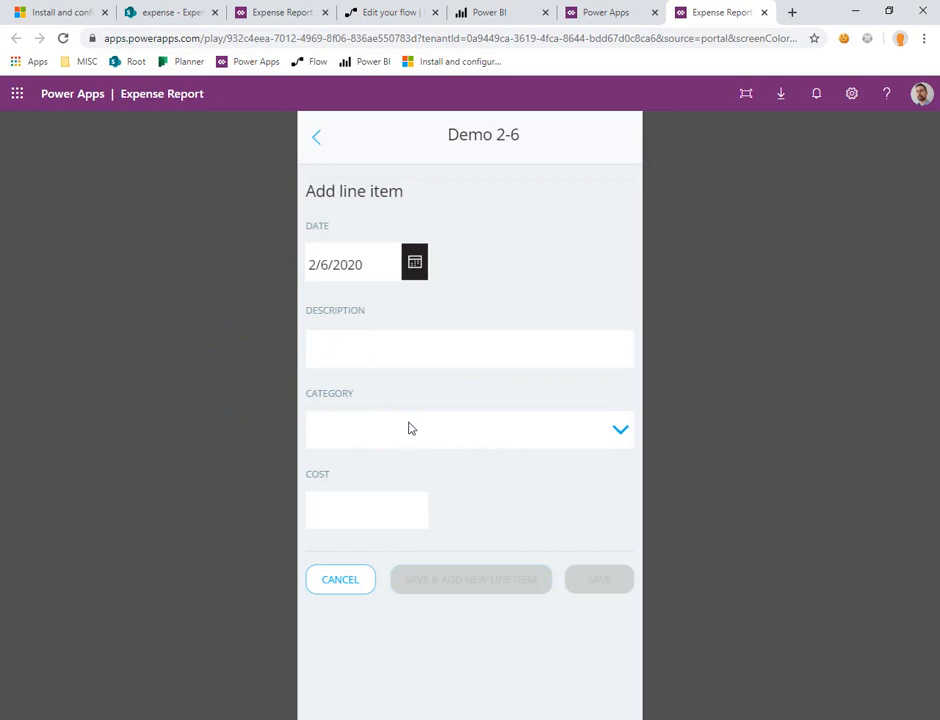
pyautogui.click(410, 343)
pyautogui.write('Training')
pyautogui.press('Tab')
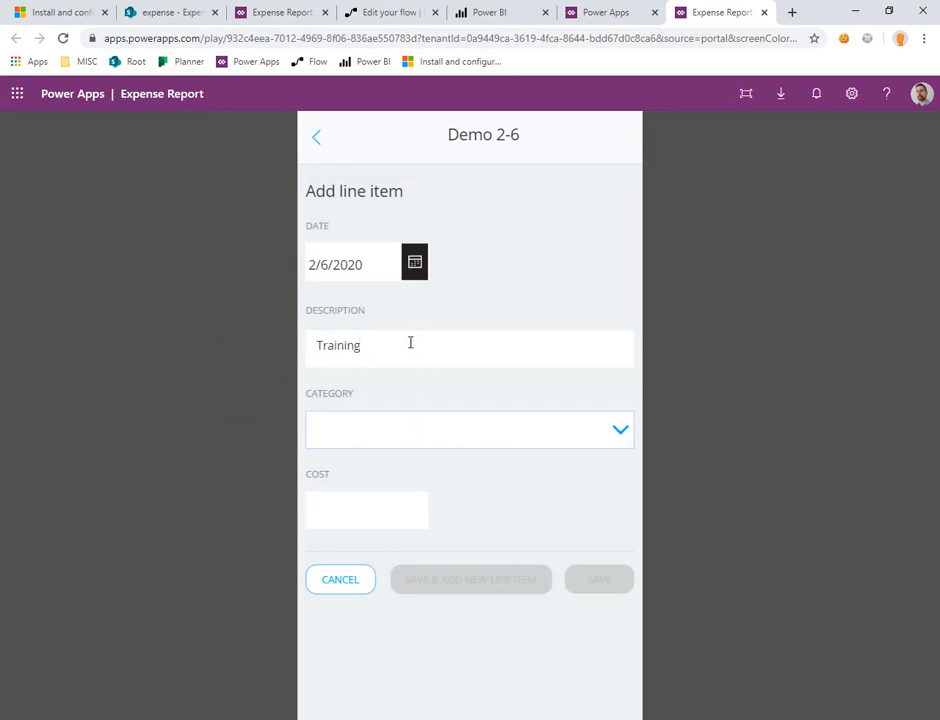
pyautogui.click(619, 433)
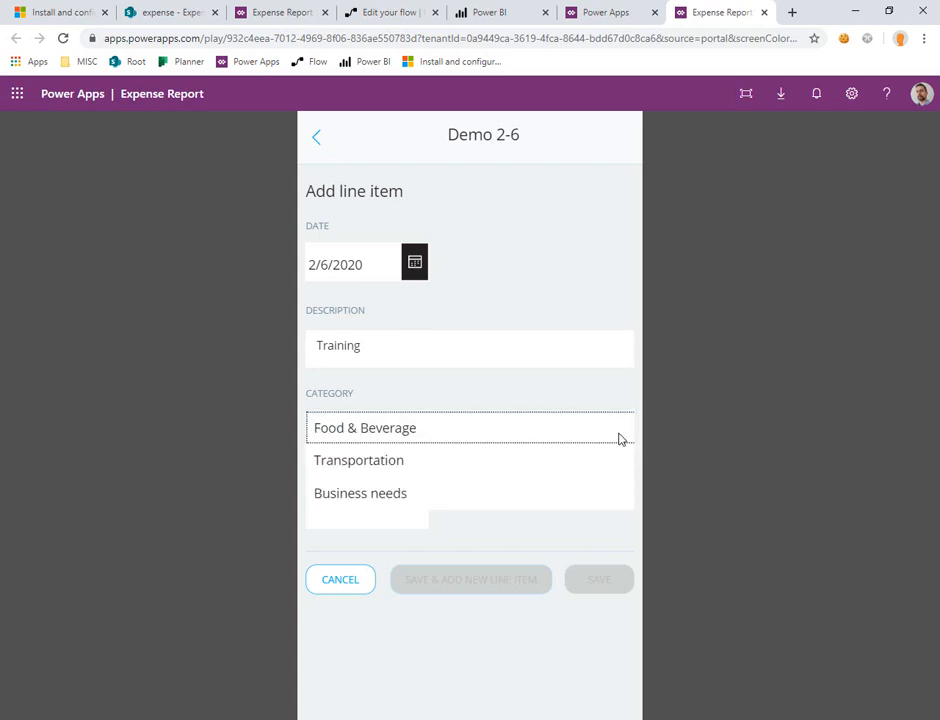
pyautogui.click(387, 495)
pyautogui.click(377, 340)
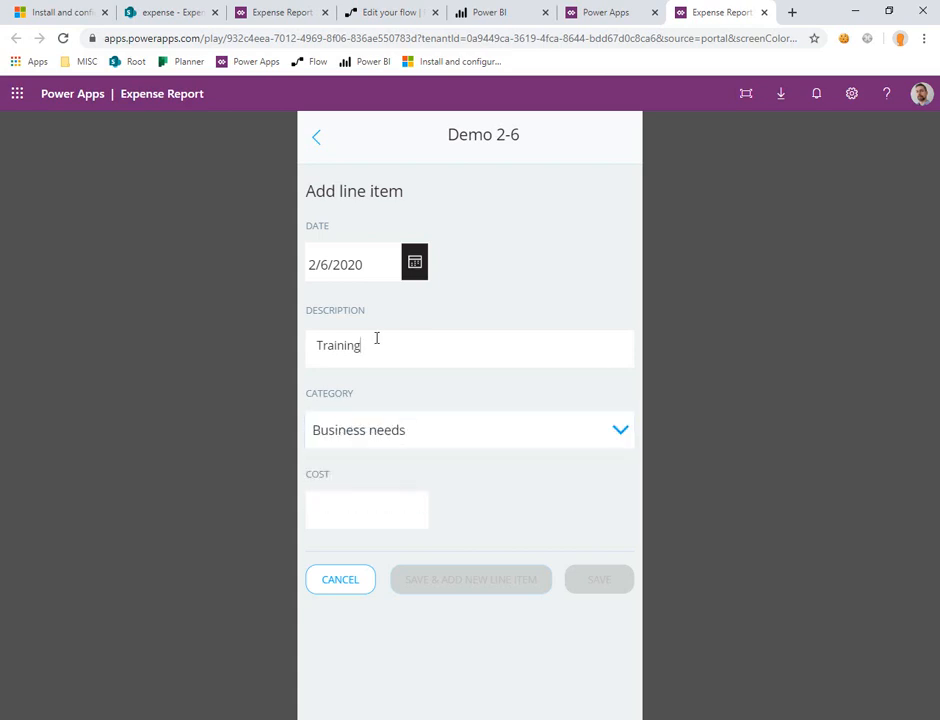
pyautogui.doubleClick(377, 338)
pyautogui.press('Home')
pyautogui.write('MS Exam')
pyautogui.click(370, 517)
pyautogui.write('1')
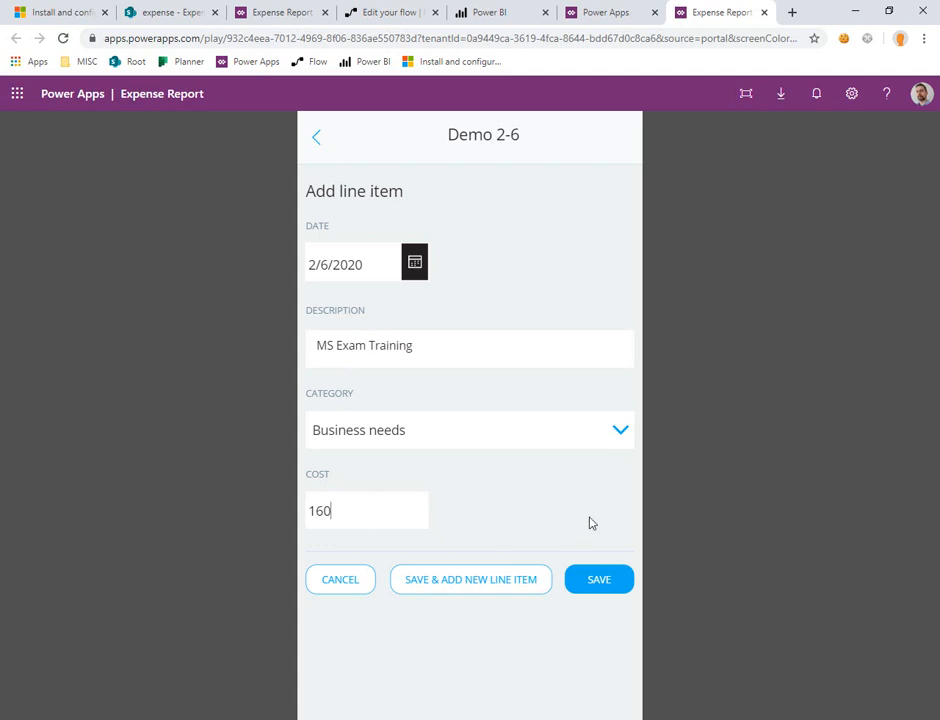
pyautogui.click(502, 588)
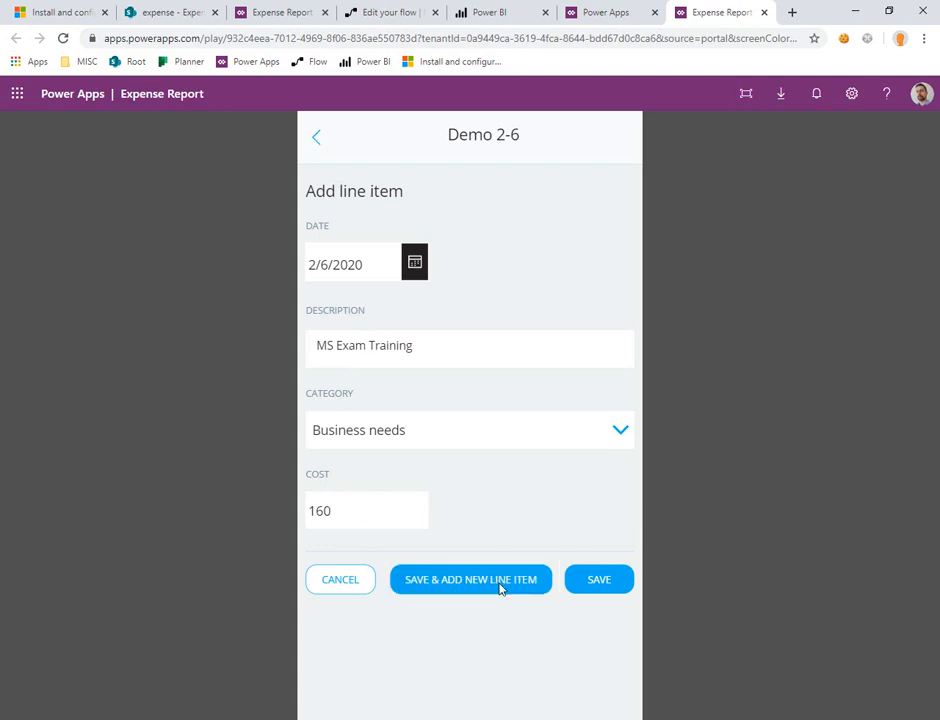
# Step: Fill in the second line item as "Study Guide" in category Business needs with cost 50, and save it
pyautogui.click(469, 356)
pyautogui.write('Study ')
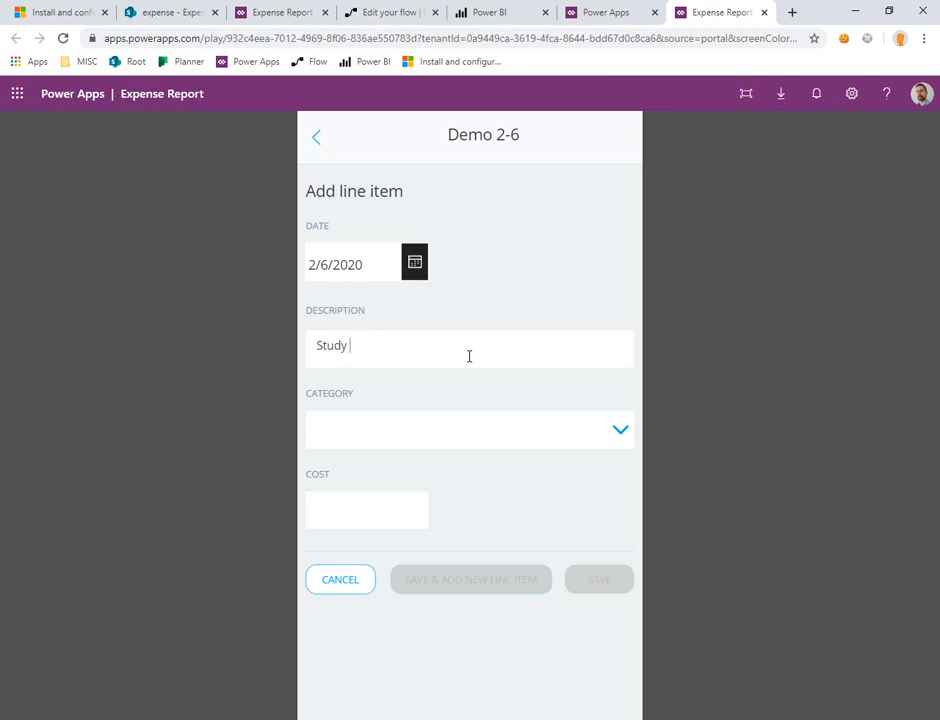
pyautogui.write('Guide')
pyautogui.press('Tab')
pyautogui.click(572, 432)
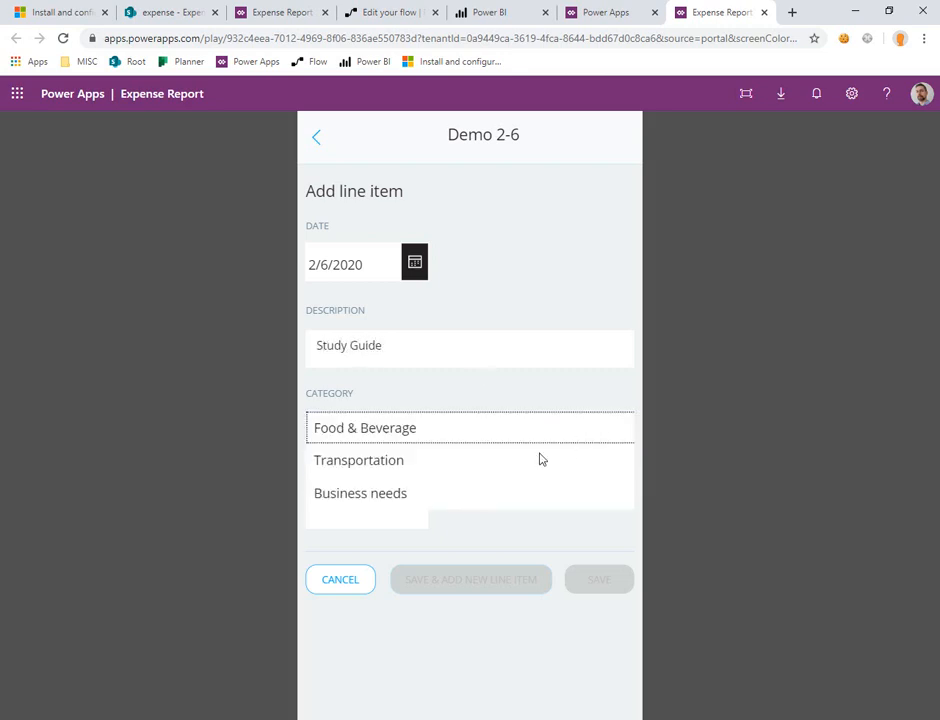
pyautogui.click(385, 499)
pyautogui.write('50')
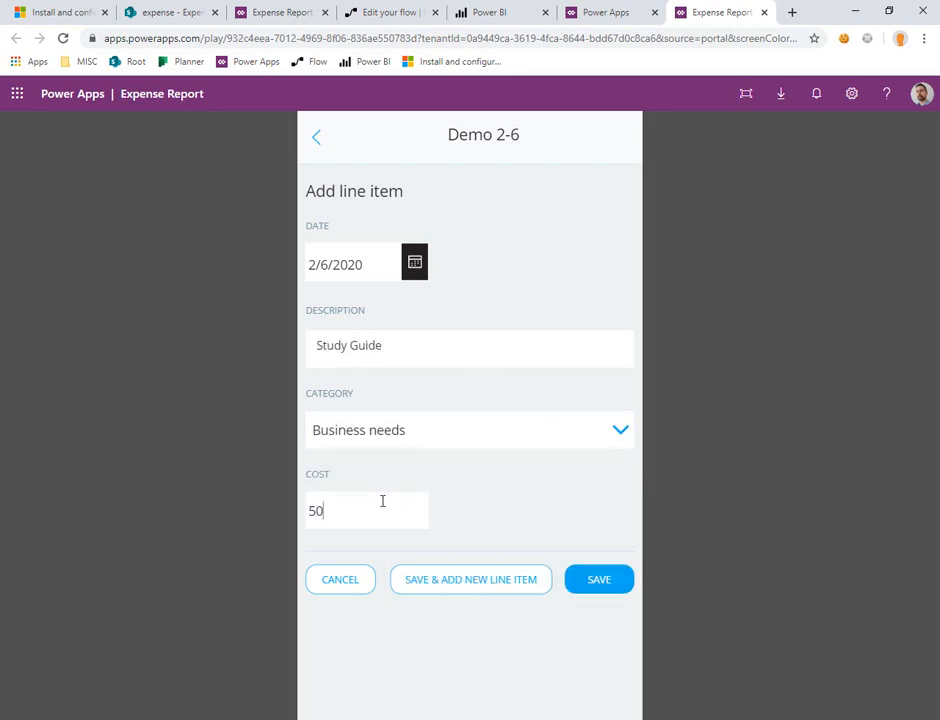
pyautogui.click(598, 578)
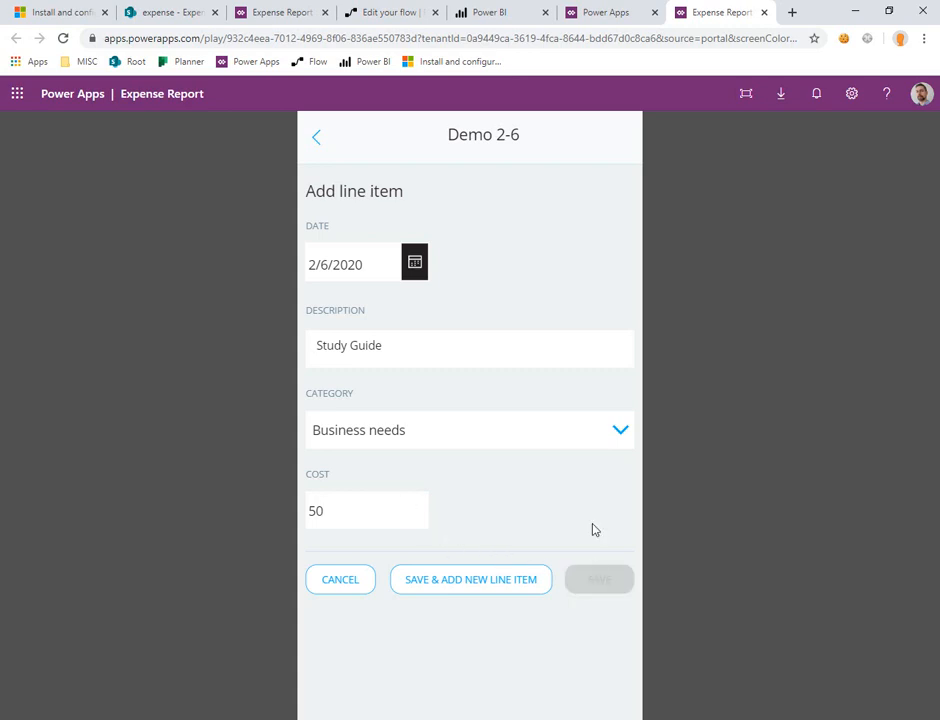
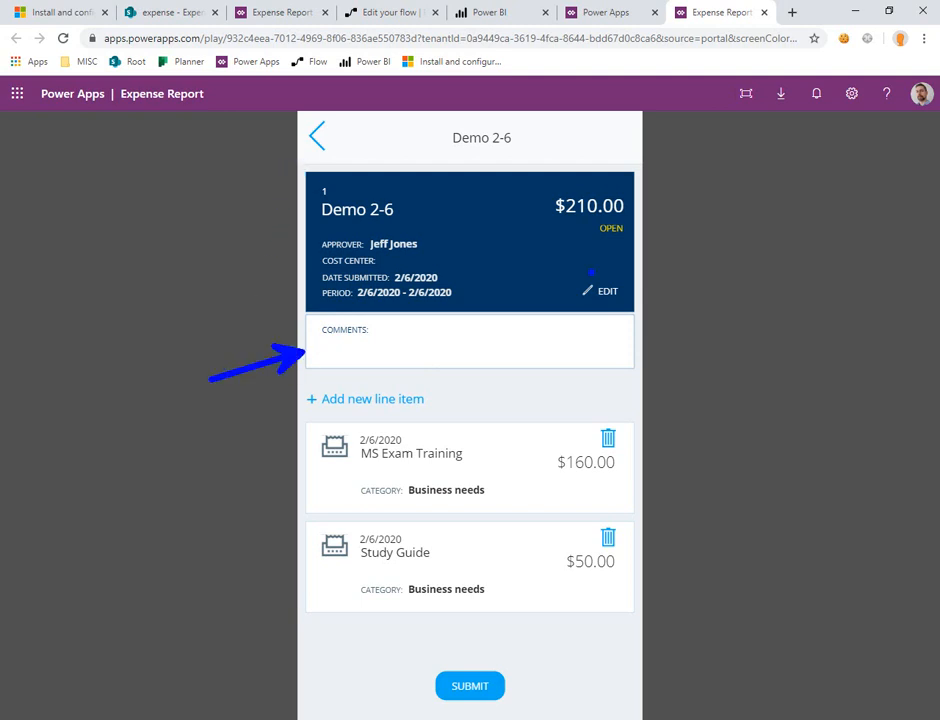
pyautogui.moveTo(565, 268); pyautogui.dragTo(659, 322)
pyautogui.moveTo(578, 416); pyautogui.dragTo(649, 464)
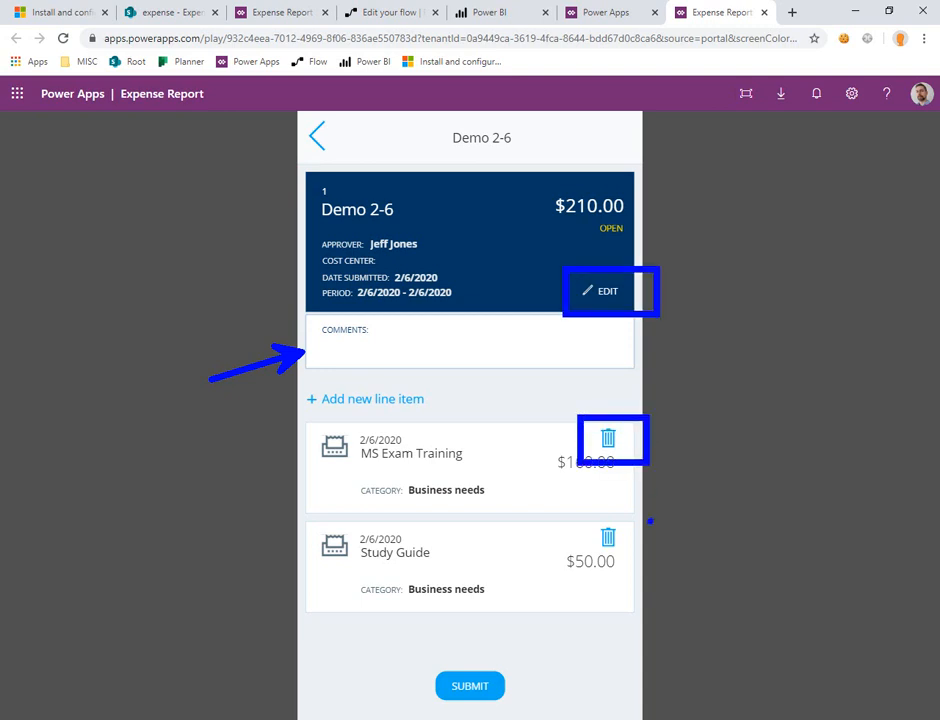
pyautogui.moveTo(581, 509); pyautogui.dragTo(651, 553)
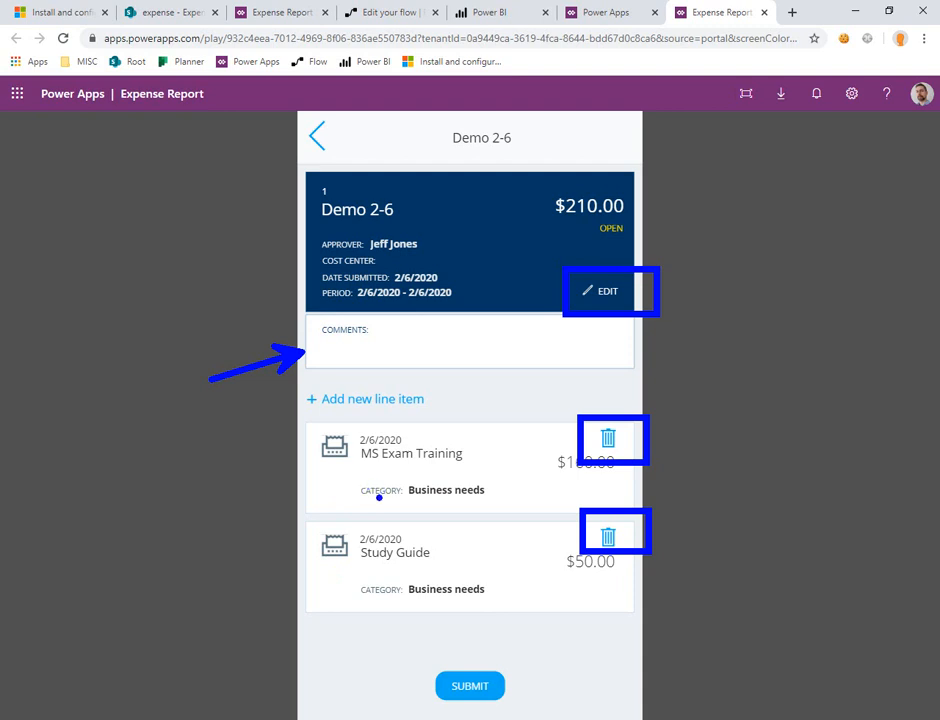
pyautogui.moveTo(379, 494); pyautogui.dragTo(304, 523)
pyautogui.moveTo(383, 586); pyautogui.dragTo(313, 617)
pyautogui.moveTo(356, 540); pyautogui.dragTo(290, 563)
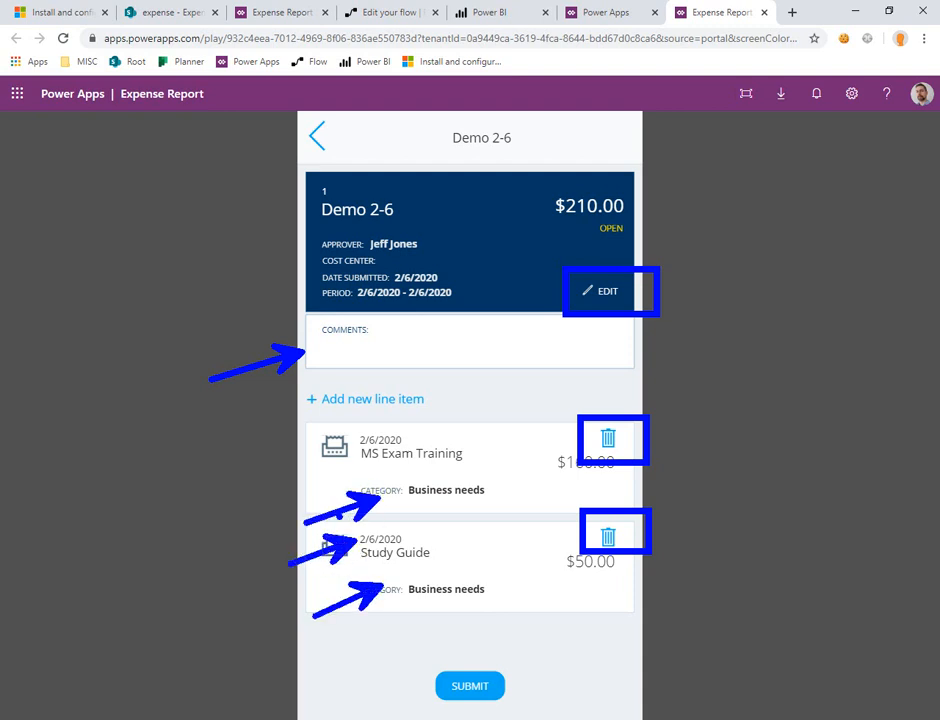
pyautogui.moveTo(360, 441); pyautogui.dragTo(292, 485)
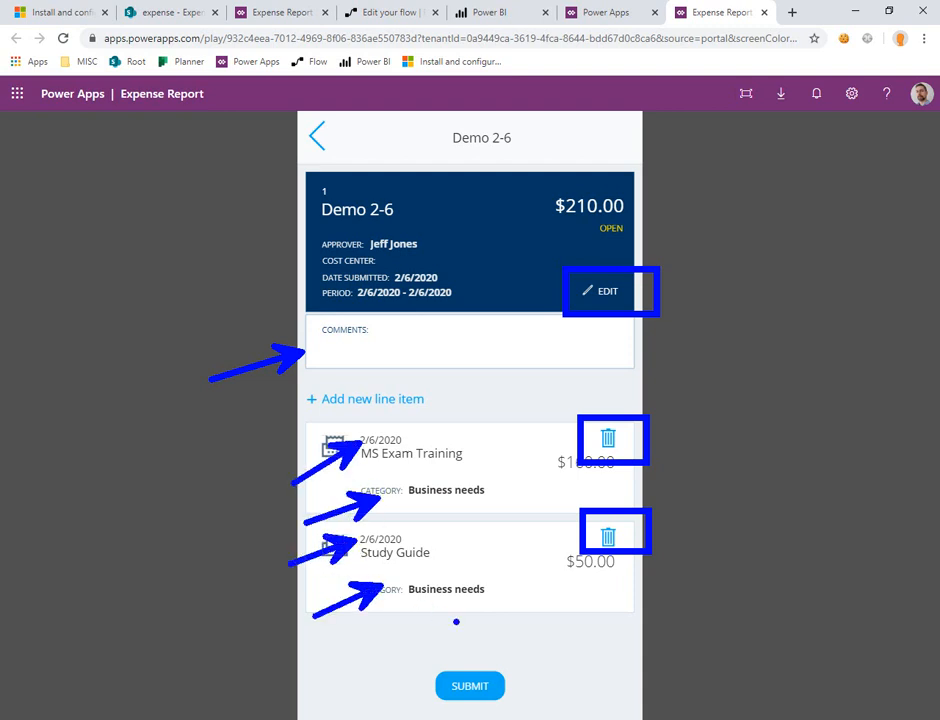
pyautogui.moveTo(470, 600)
pyautogui.mouseDown()
pyautogui.moveTo(480, 710)
pyautogui.moveTo(578, 688)
pyautogui.mouseUp()
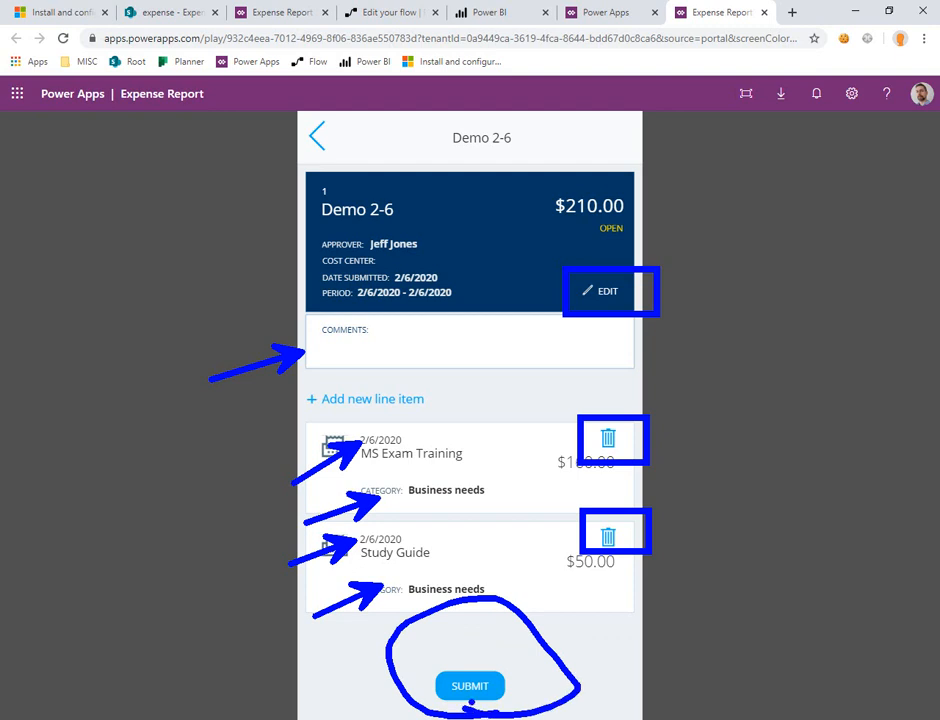
pyautogui.press('Escape')
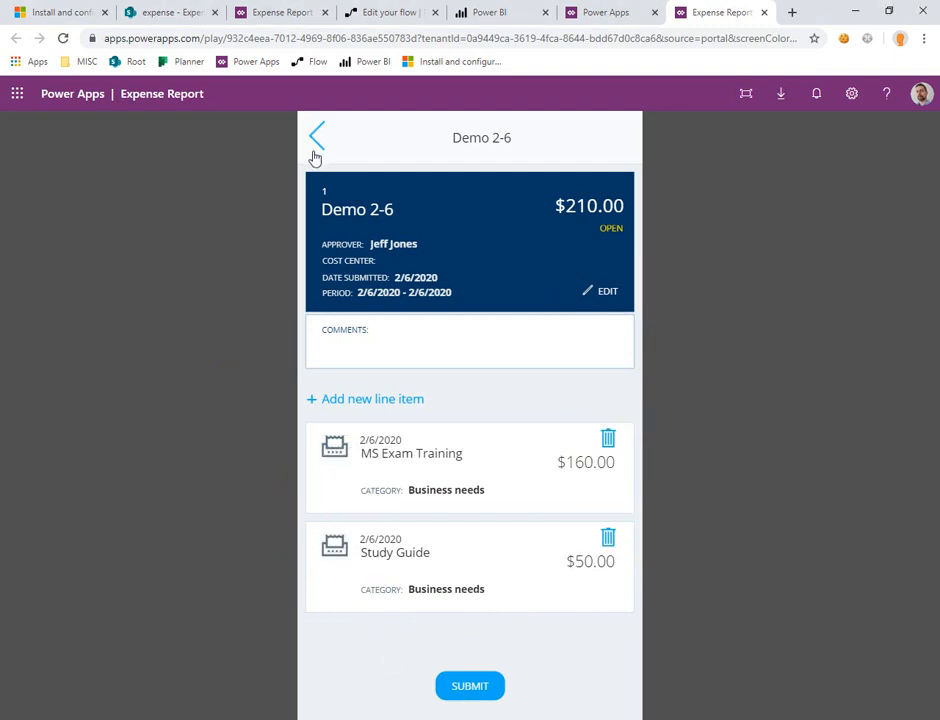
# Step: Return from the Demo 2-6 report to the My Expenses overview
pyautogui.hotkey('ctrl', '2')
pyautogui.moveTo(349, 159); pyautogui.dragTo(296, 111)
pyautogui.press('Escape')
pyautogui.click(317, 137)
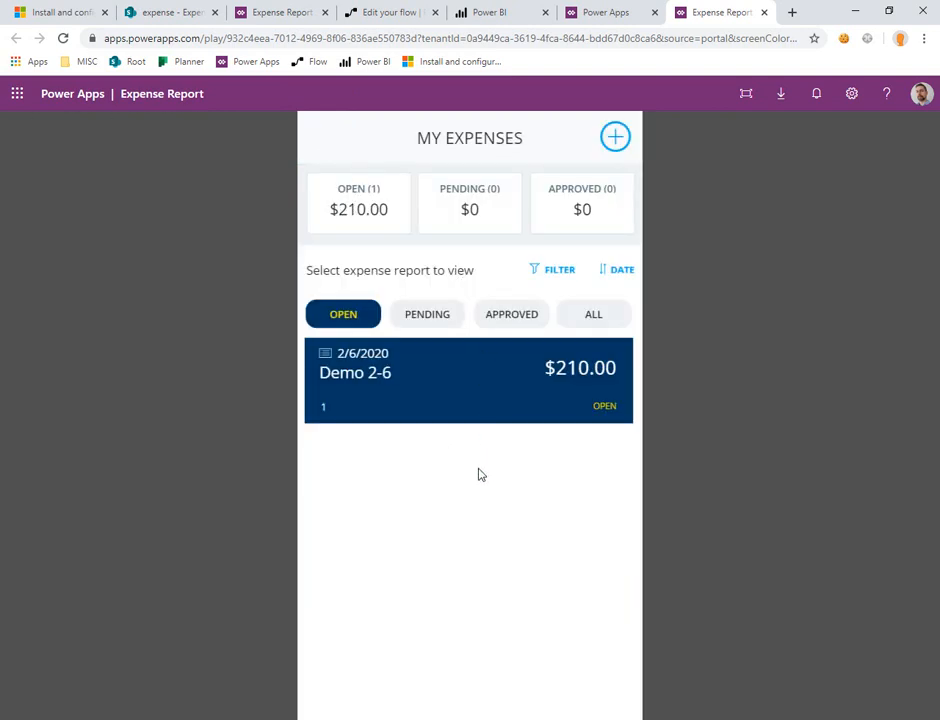
pyautogui.moveTo(301, 151); pyautogui.dragTo(406, 240)
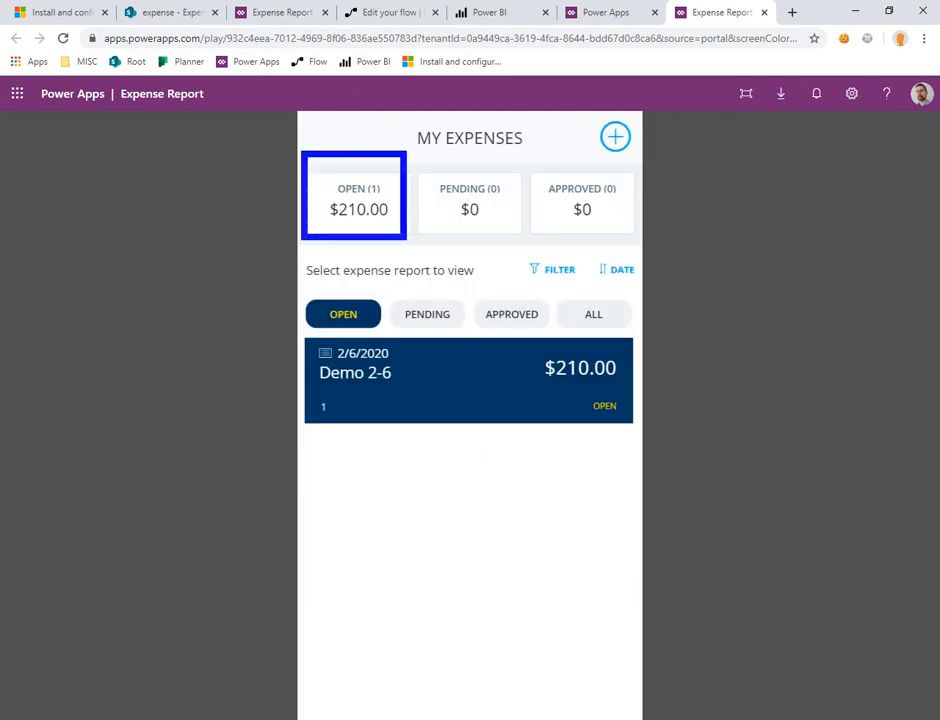
pyautogui.moveTo(288, 327)
pyautogui.mouseDown()
pyautogui.moveTo(594, 399)
pyautogui.moveTo(679, 436)
pyautogui.mouseUp()
pyautogui.moveTo(453, 295)
pyautogui.mouseDown()
pyautogui.moveTo(497, 266)
pyautogui.moveTo(594, 268)
pyautogui.mouseUp()
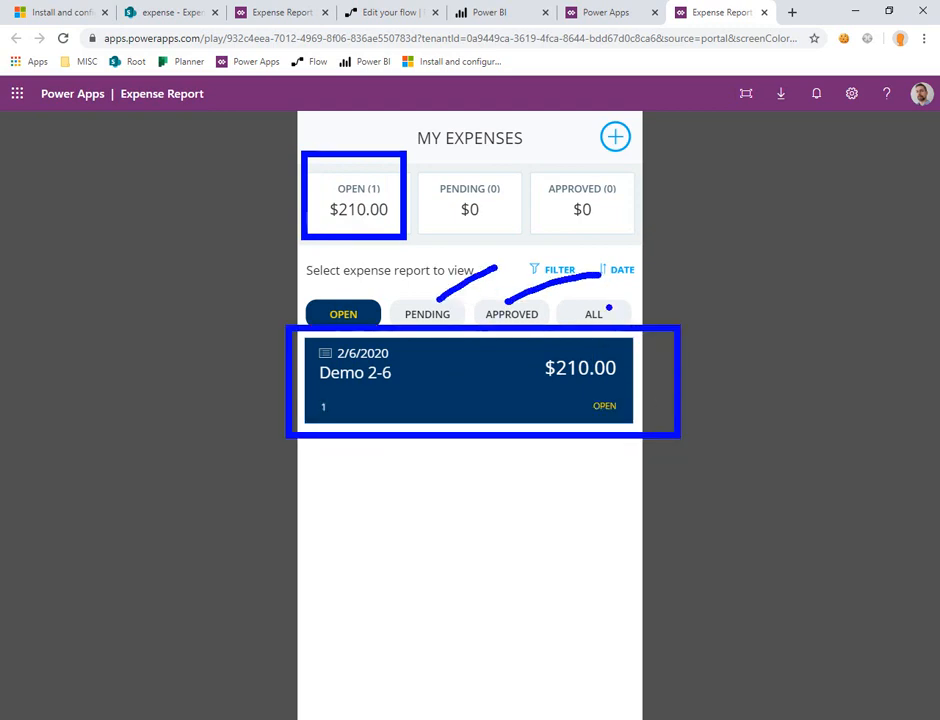
pyautogui.moveTo(629, 312); pyautogui.dragTo(675, 268)
pyautogui.press('Escape')
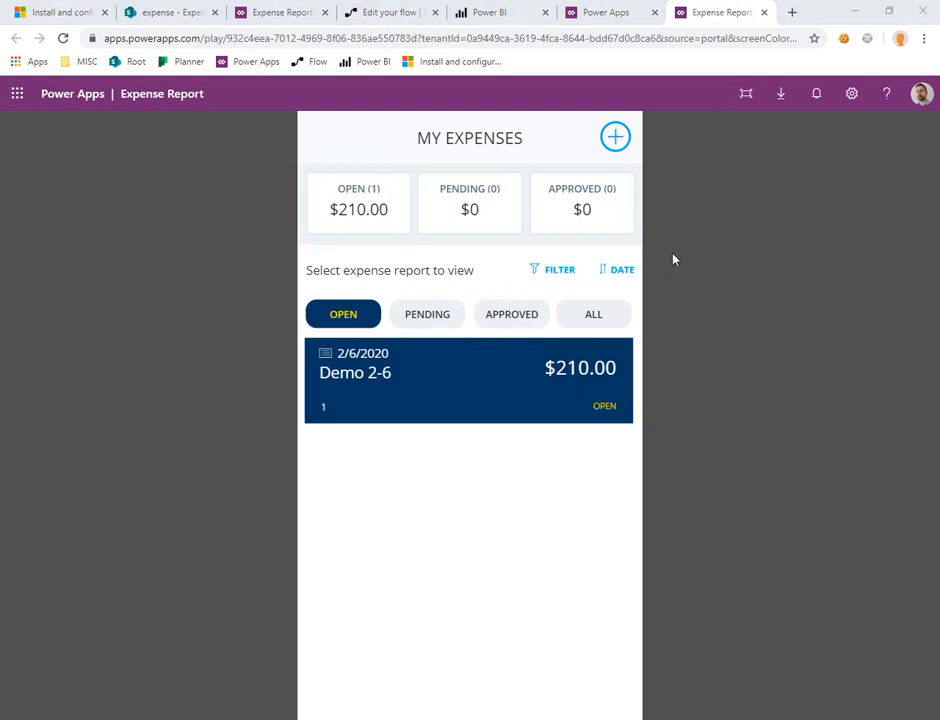
# Step: Start a new expense report and set its period from 1/1/2020 to 1/3/2020
pyautogui.click(616, 141)
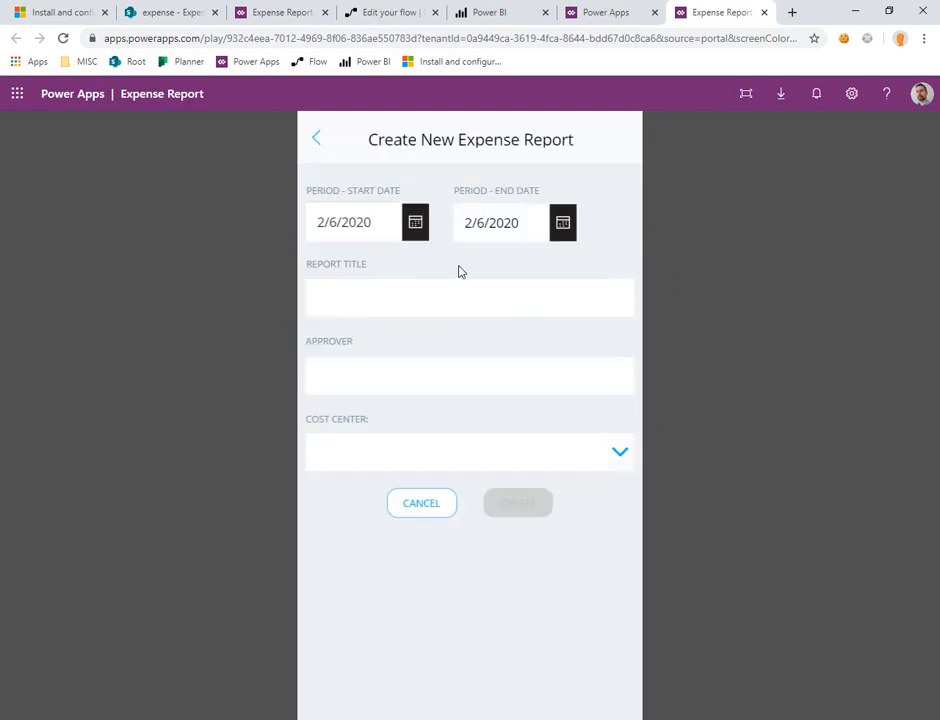
pyautogui.click(416, 224)
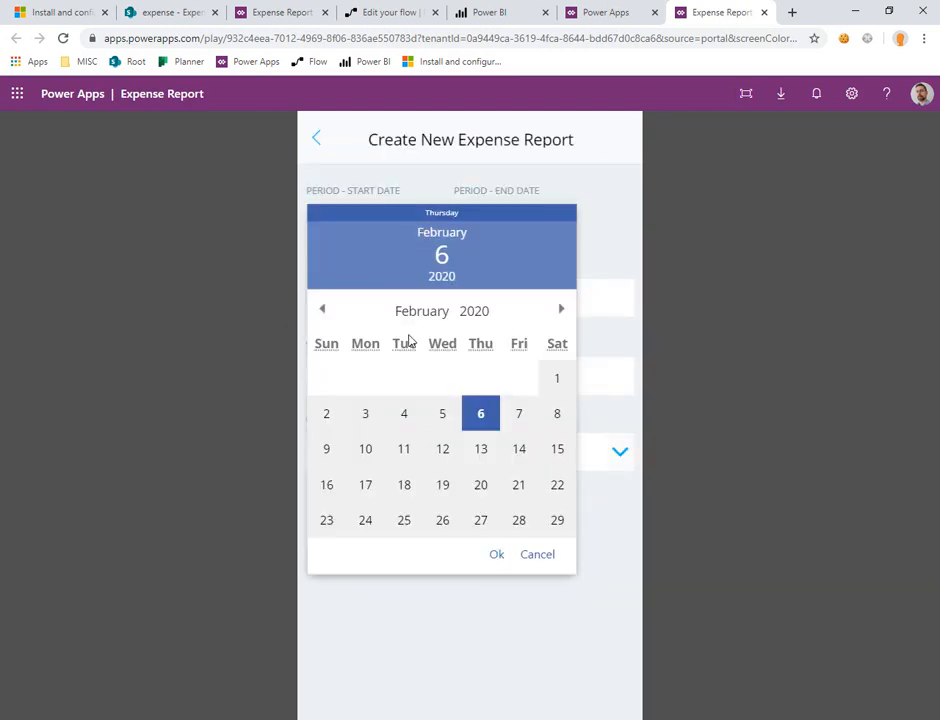
pyautogui.click(322, 309)
pyautogui.click(445, 381)
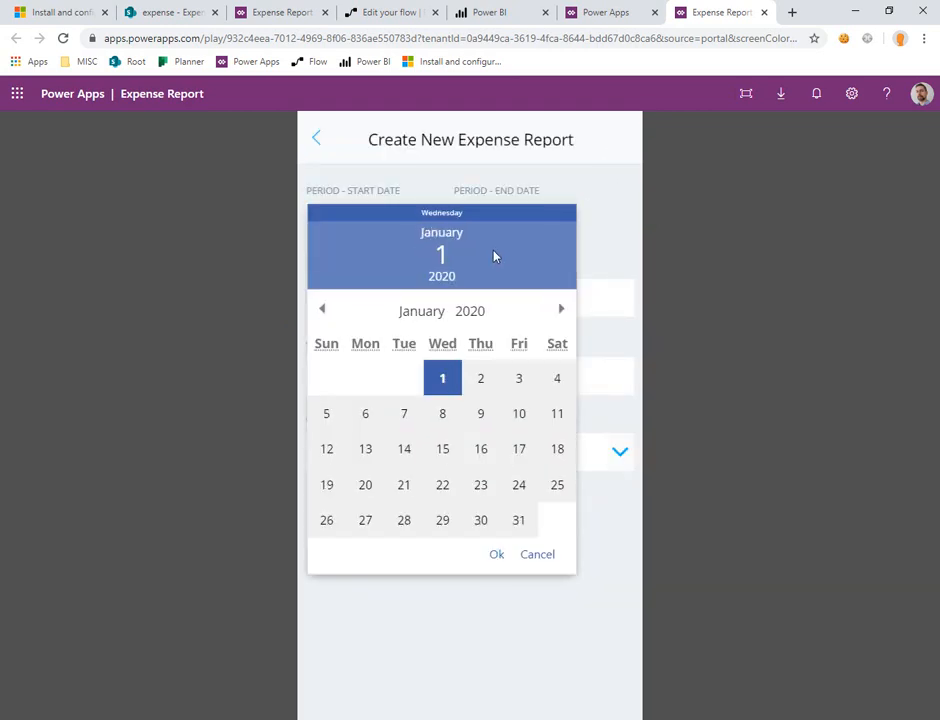
pyautogui.click(497, 554)
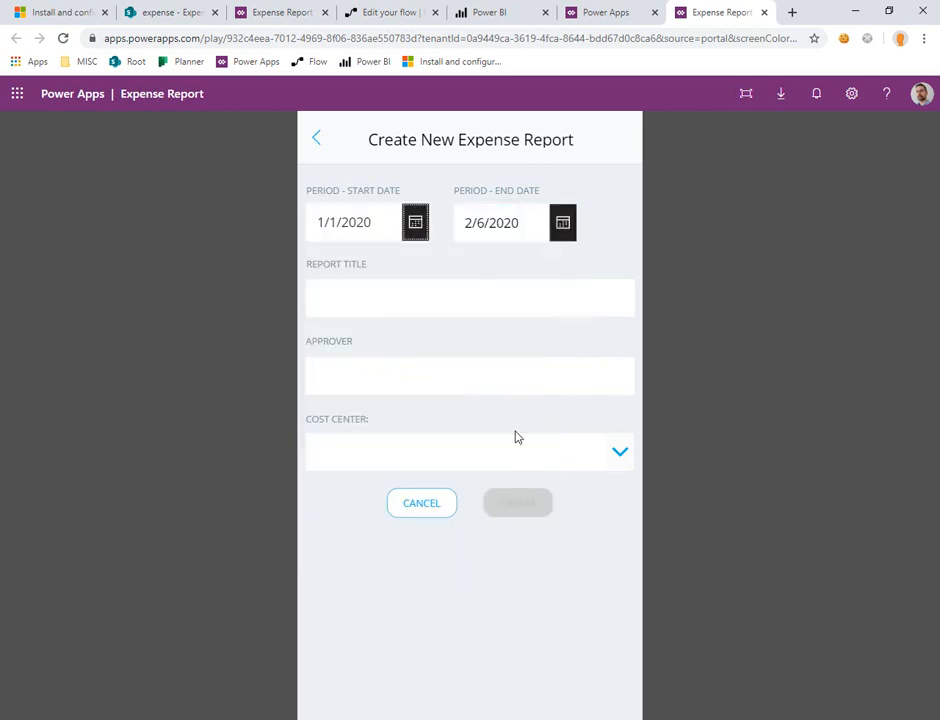
pyautogui.click(562, 232)
pyautogui.click(389, 312)
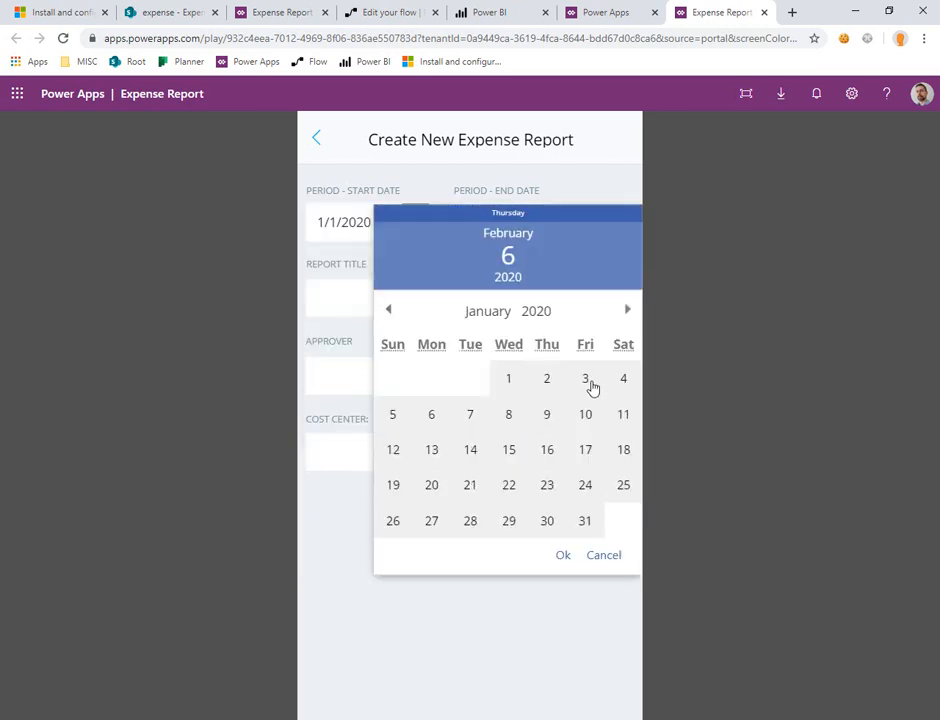
pyautogui.click(588, 384)
pyautogui.click(566, 556)
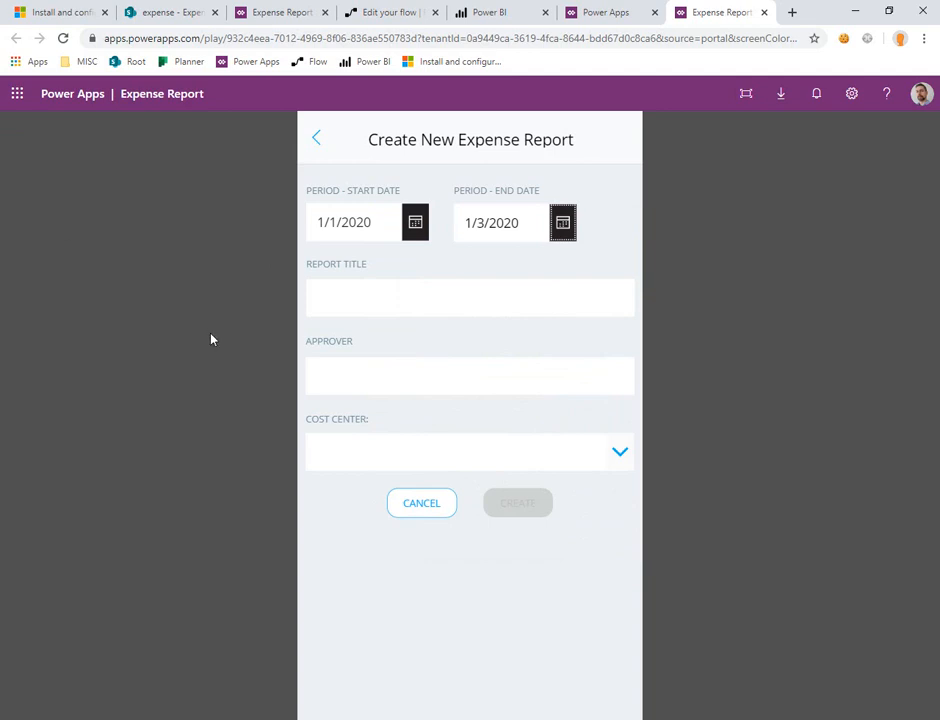
# Step: Title the report "On Site Meeting", choose the user's own account as approver and Microsoft as cost center, and create it
pyautogui.click(432, 295)
pyautogui.write('On Site ')
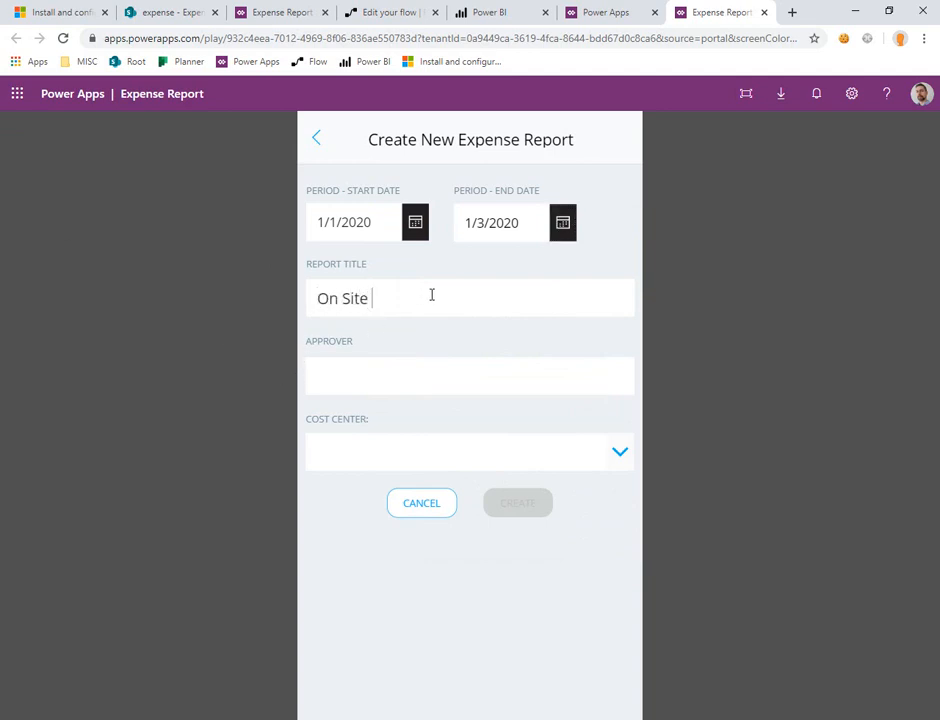
pyautogui.write('Meeting')
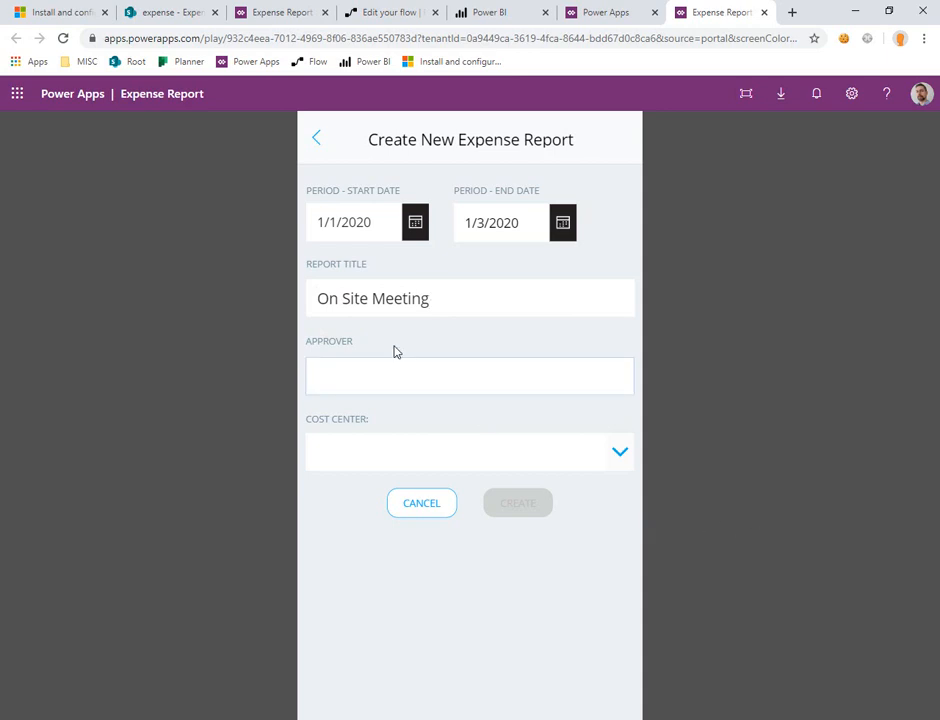
pyautogui.click(385, 379)
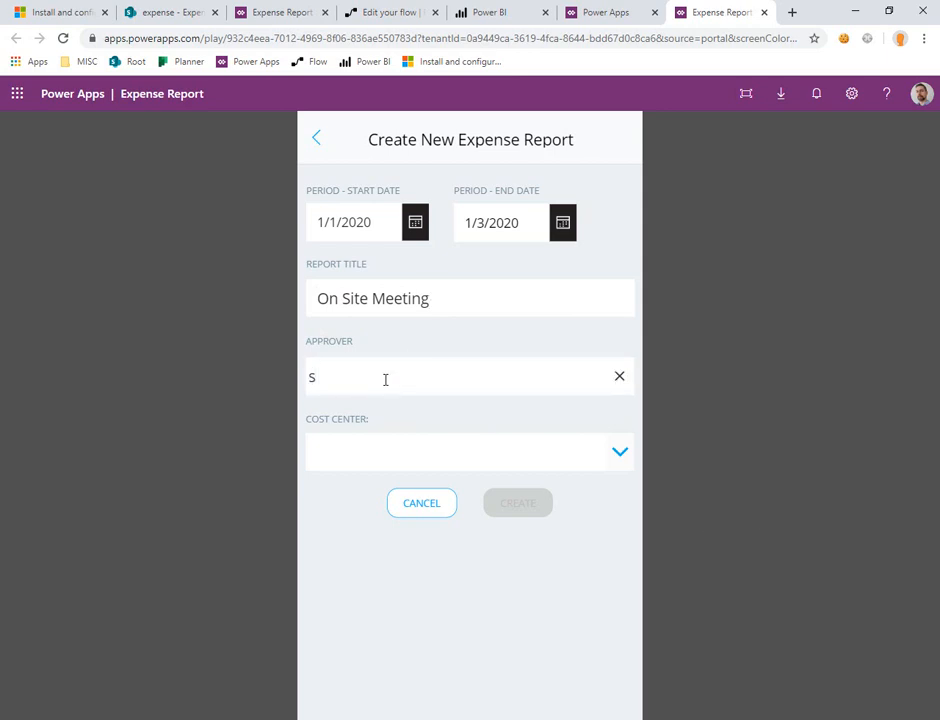
pyautogui.write('spjeff')
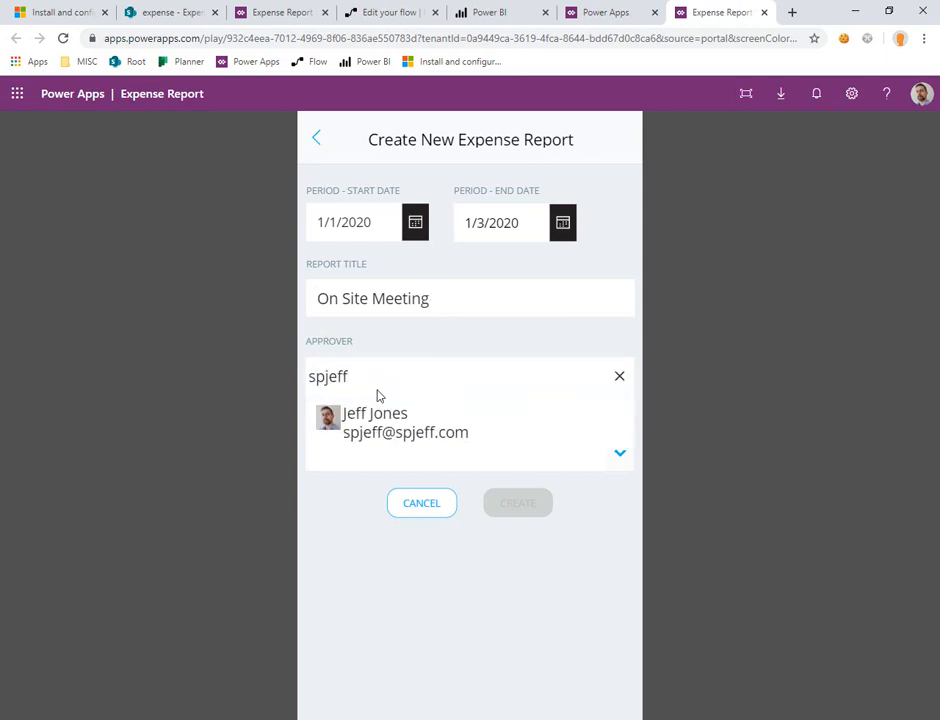
pyautogui.click(395, 415)
pyautogui.click(630, 453)
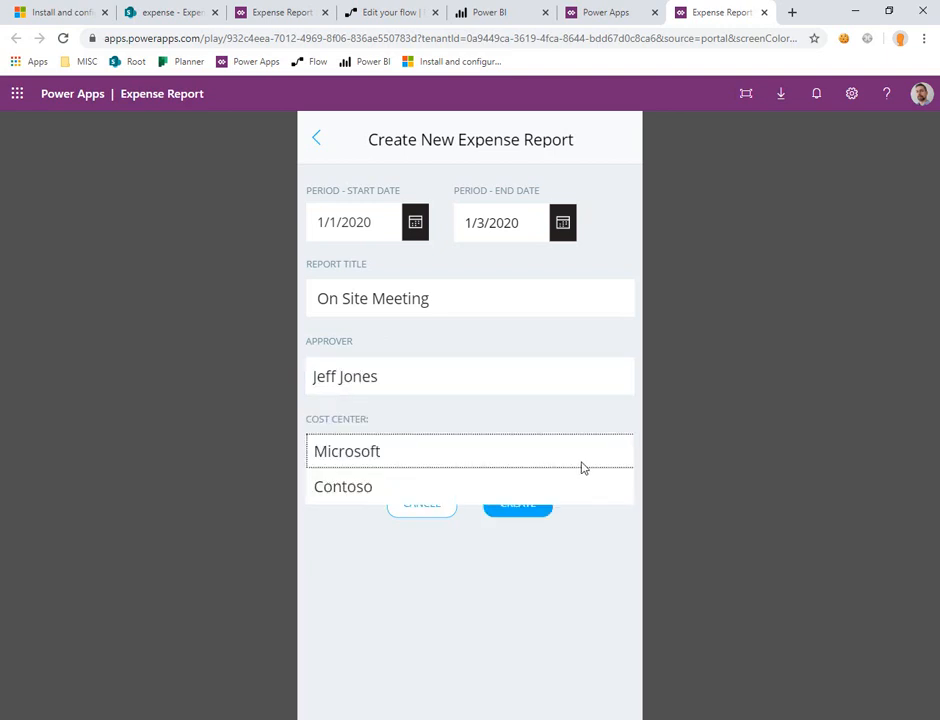
pyautogui.click(572, 460)
pyautogui.click(520, 508)
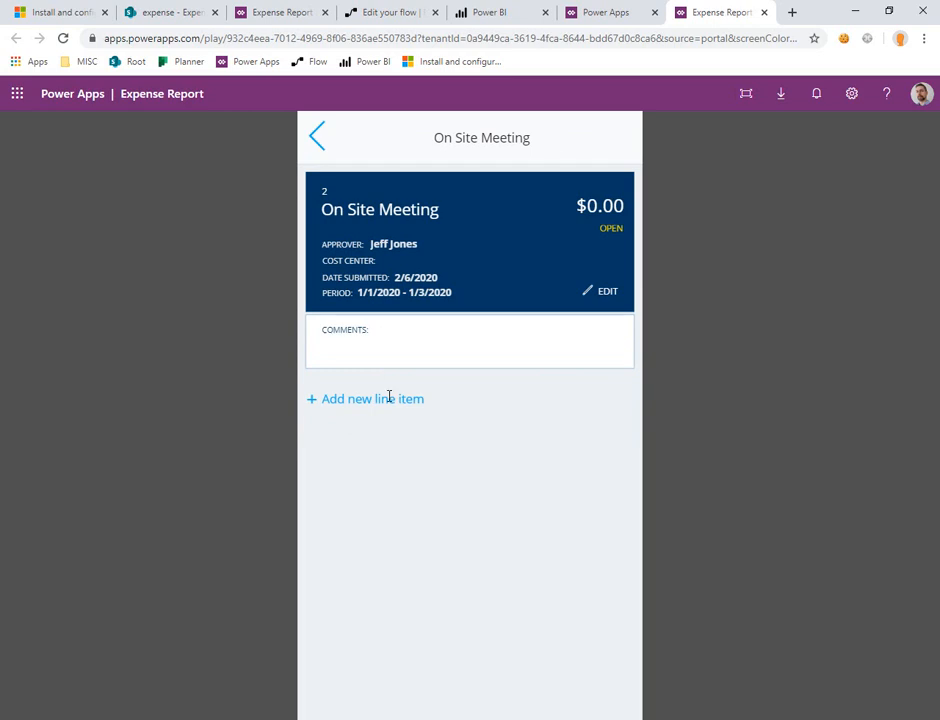
# Step: Add a line item "Flight" dated 1/1/2020 in category Transportation with cost 400, and save it to start another line item
pyautogui.click(389, 397)
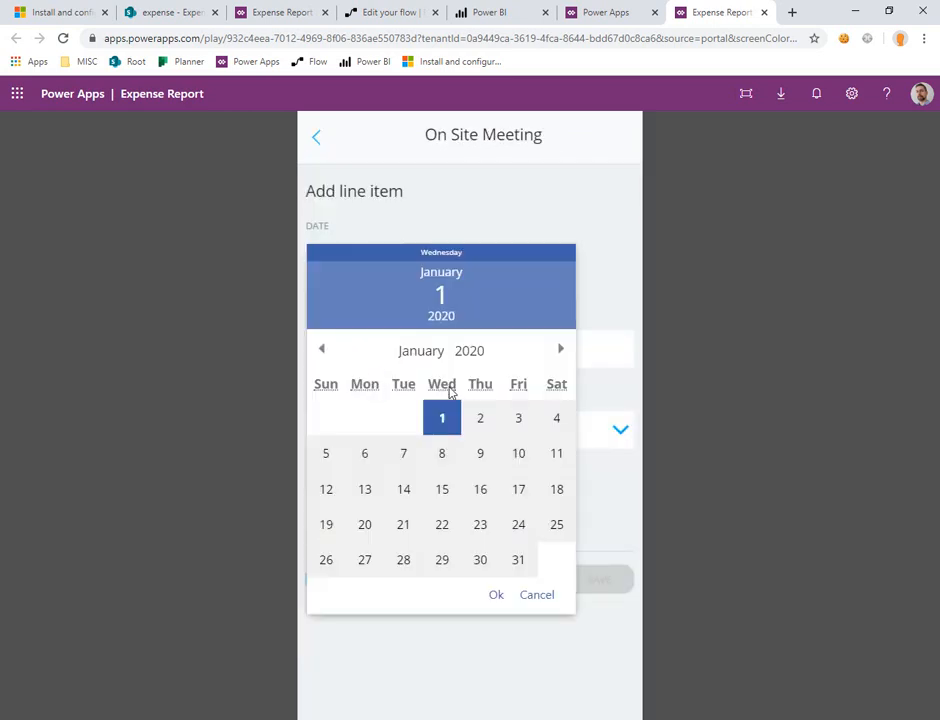
pyautogui.click(491, 595)
pyautogui.click(614, 432)
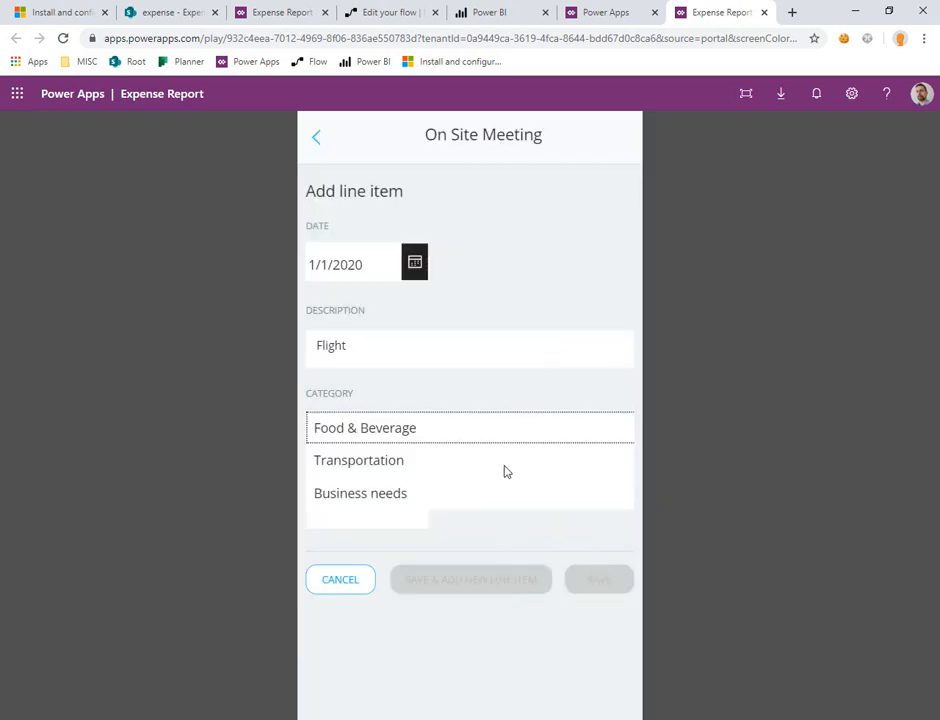
pyautogui.click(445, 460)
pyautogui.click(374, 510)
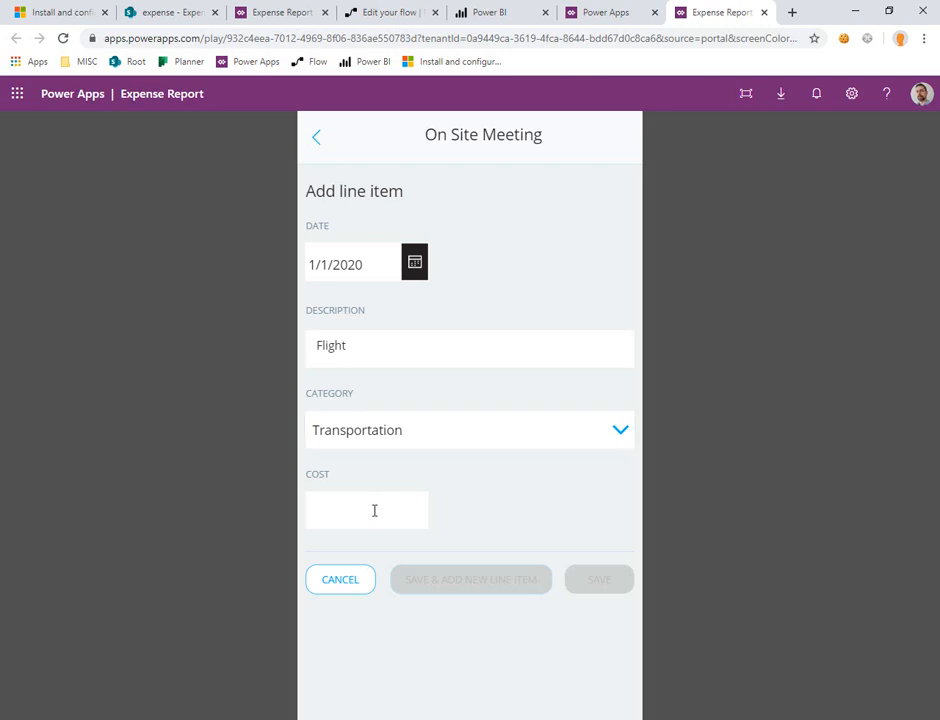
pyautogui.write('400')
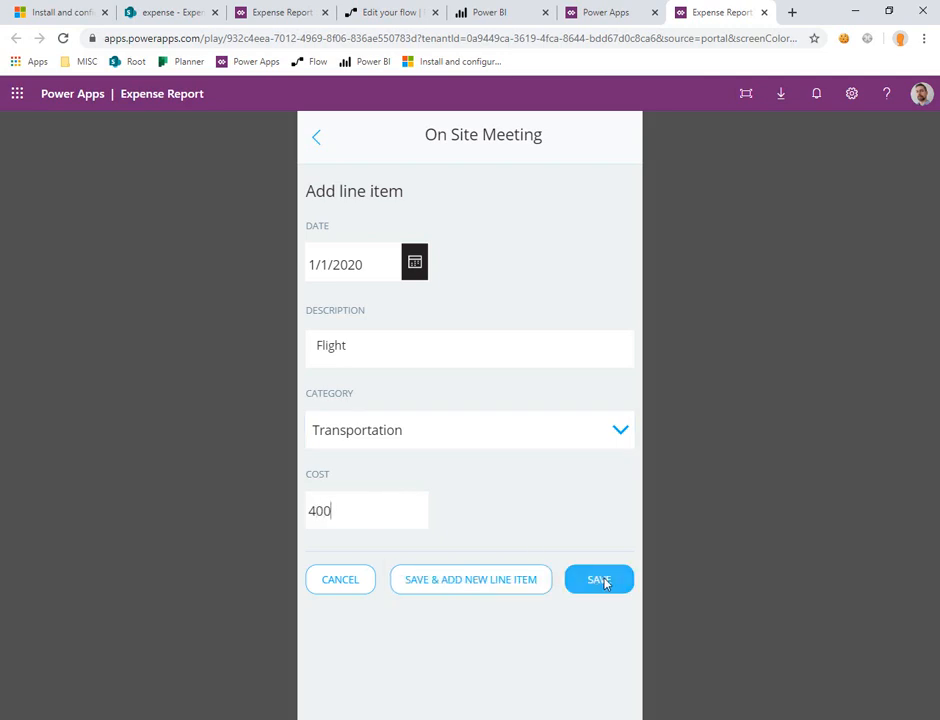
pyautogui.click(533, 579)
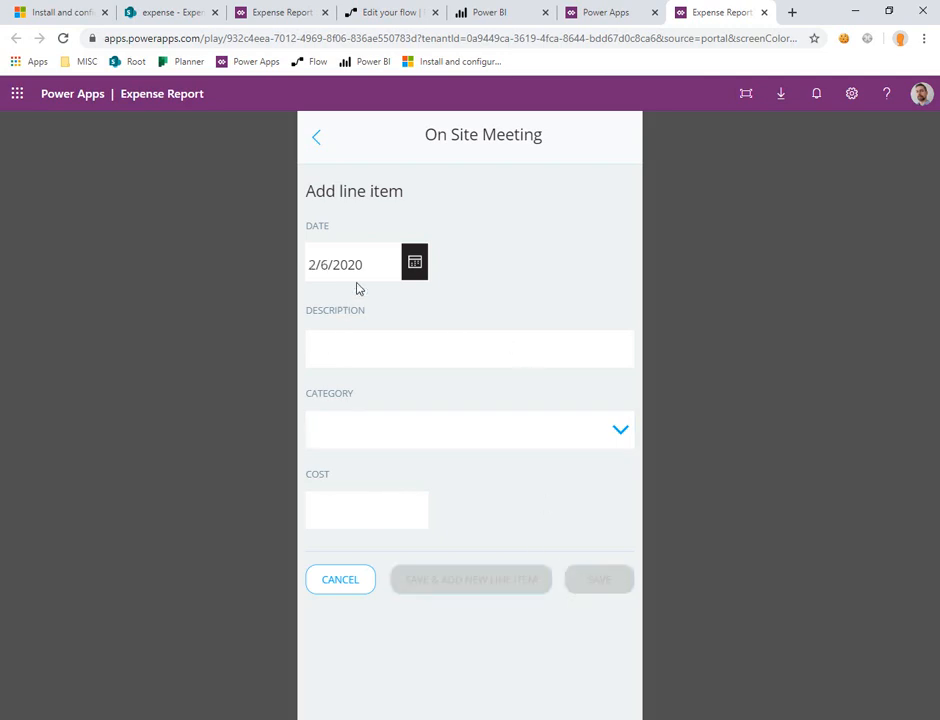
# Step: Set the date of the second On Site Meeting line item to 1/3/2020
pyautogui.click(420, 264)
pyautogui.click(322, 349)
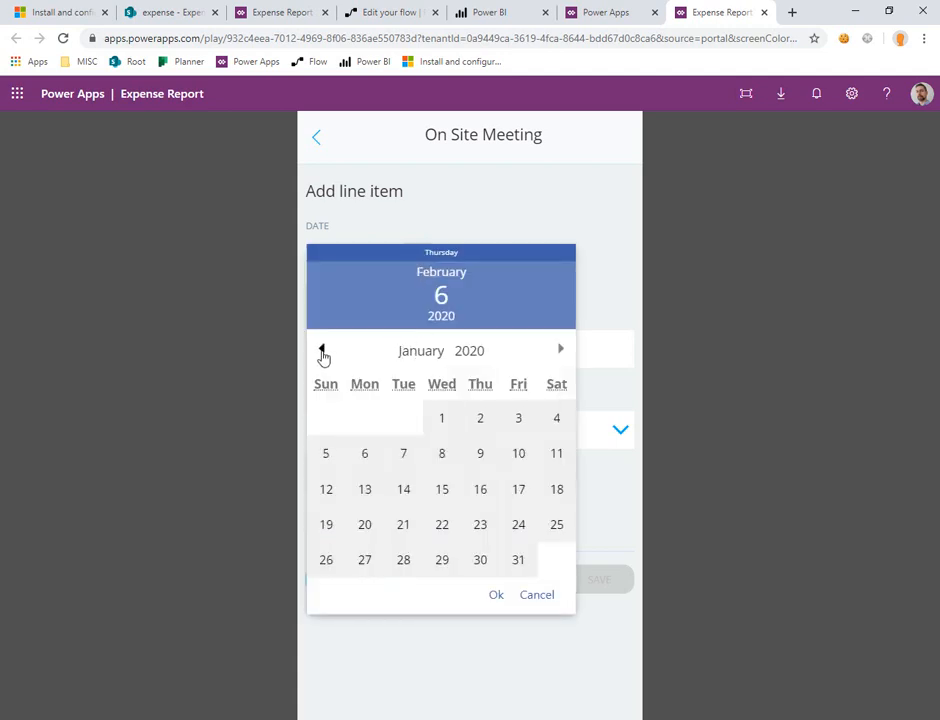
pyautogui.click(322, 349)
pyautogui.click(561, 349)
pyautogui.click(519, 414)
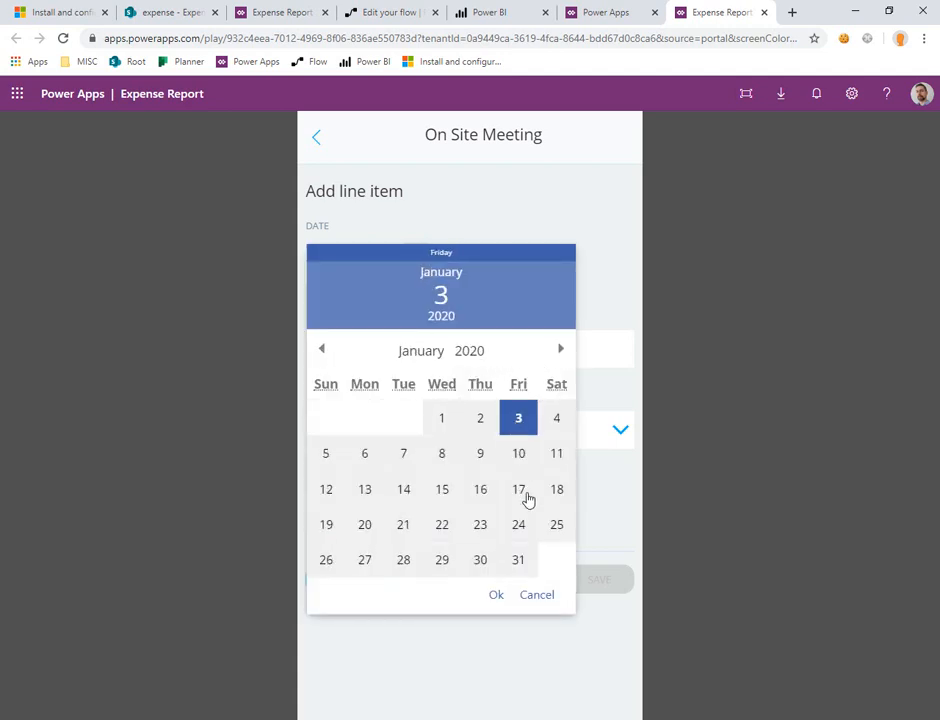
pyautogui.click(496, 594)
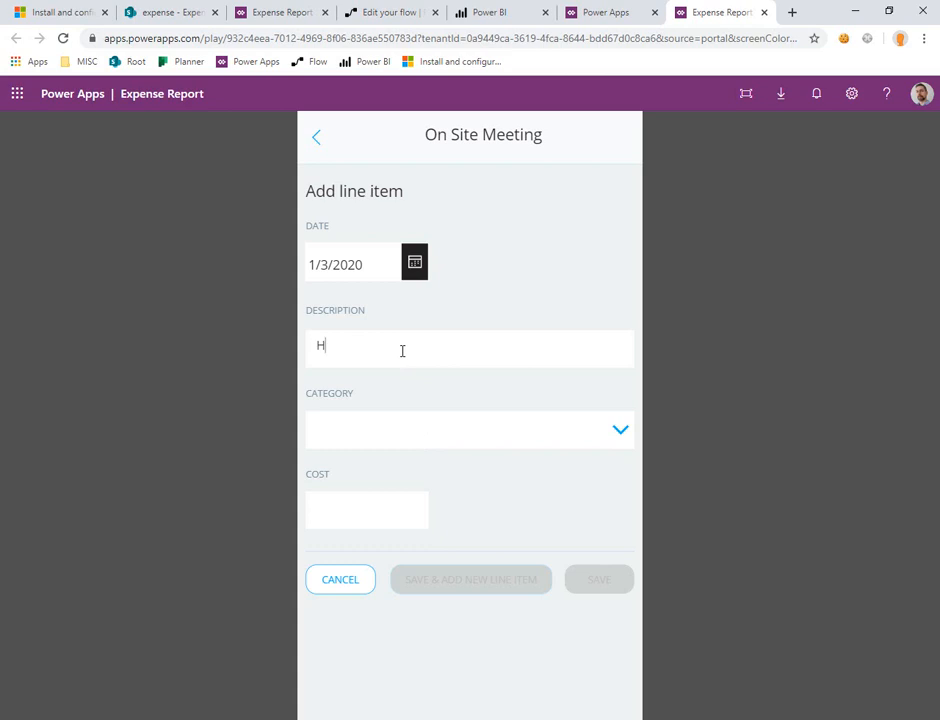
# Step: Fill in the line item as "Hotel" in category Transportation with cost 500, save it, and return to the My Expenses overview
pyautogui.click(610, 443)
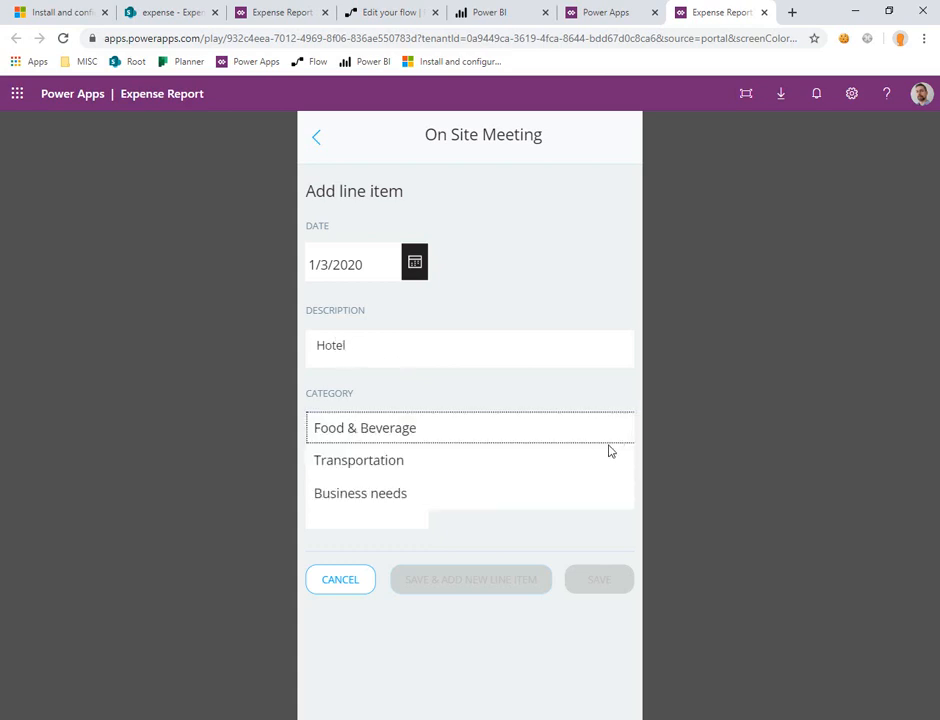
pyautogui.click(435, 474)
pyautogui.click(379, 510)
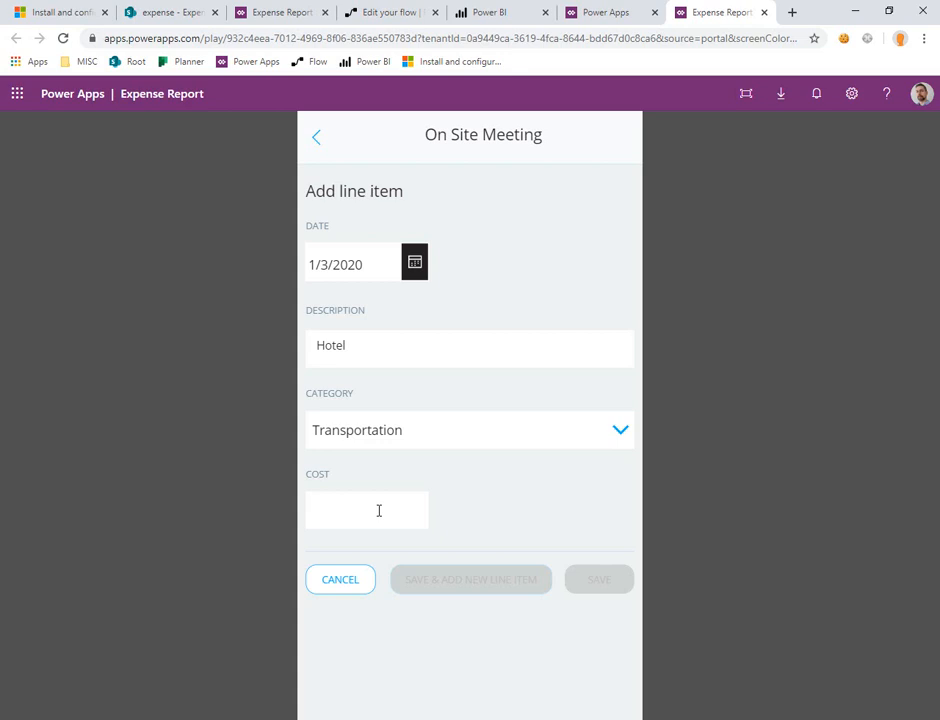
pyautogui.write('500')
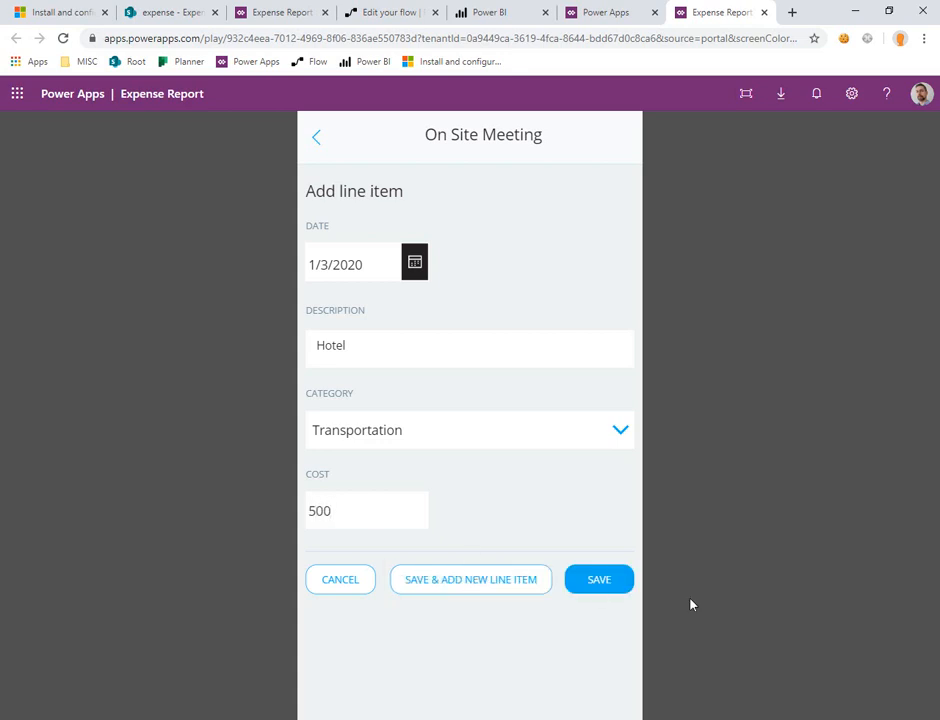
pyautogui.click(613, 580)
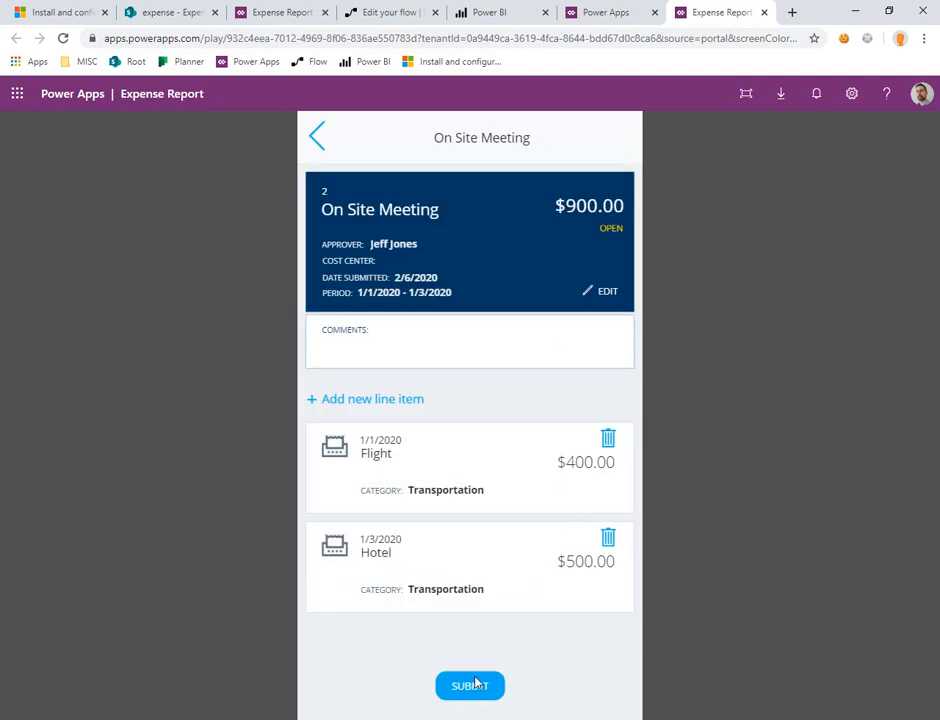
pyautogui.click(317, 141)
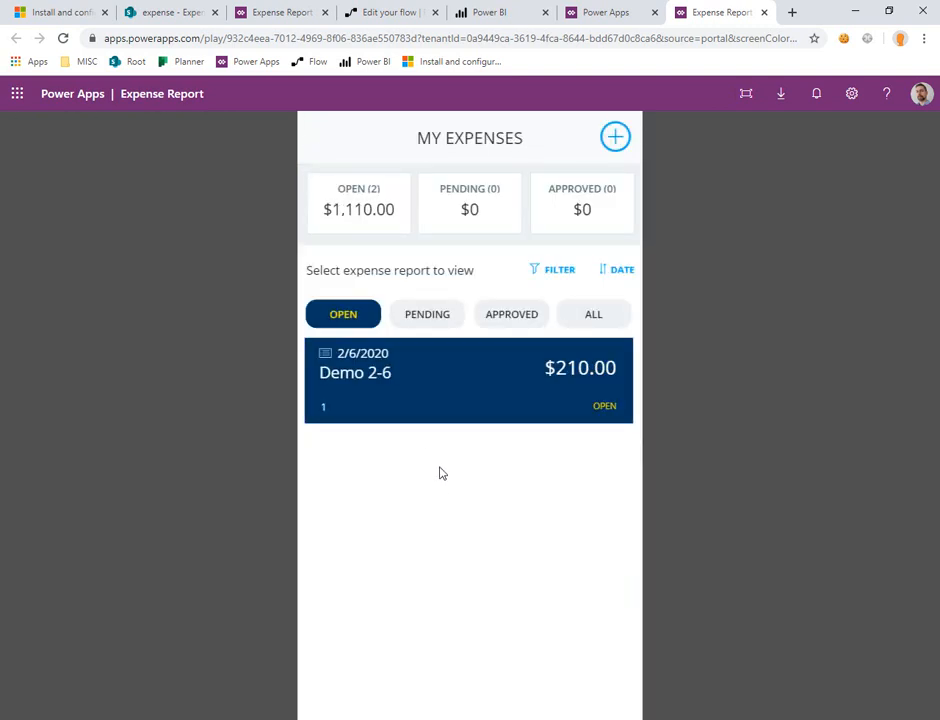
# Step: Open the Demo 2-6 expense report from the open reports and submit it for approval
pyautogui.click(578, 326)
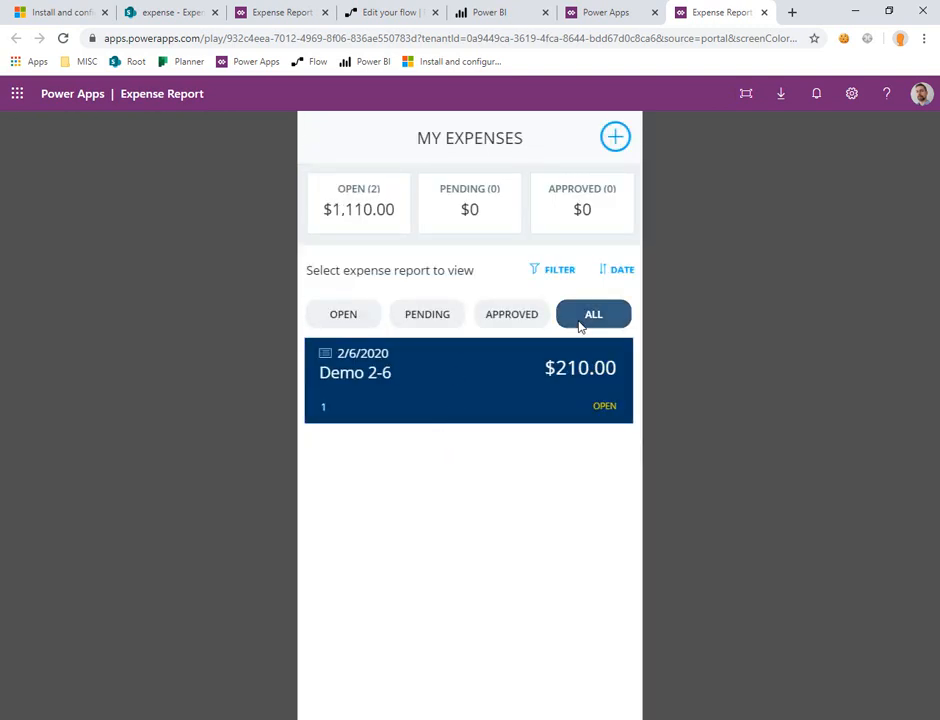
pyautogui.click(350, 316)
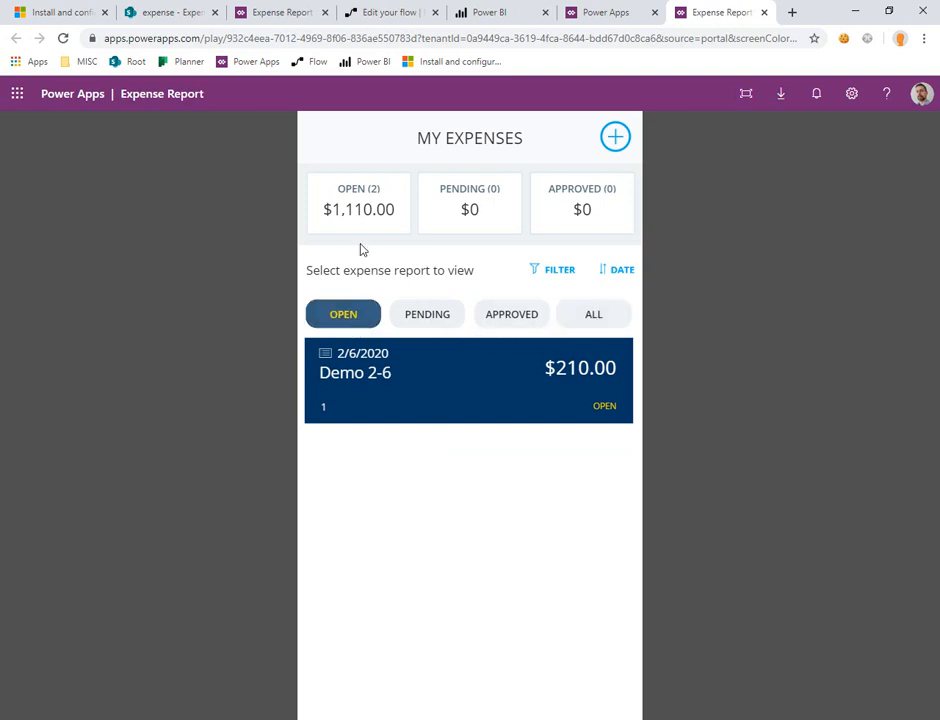
pyautogui.click(344, 189)
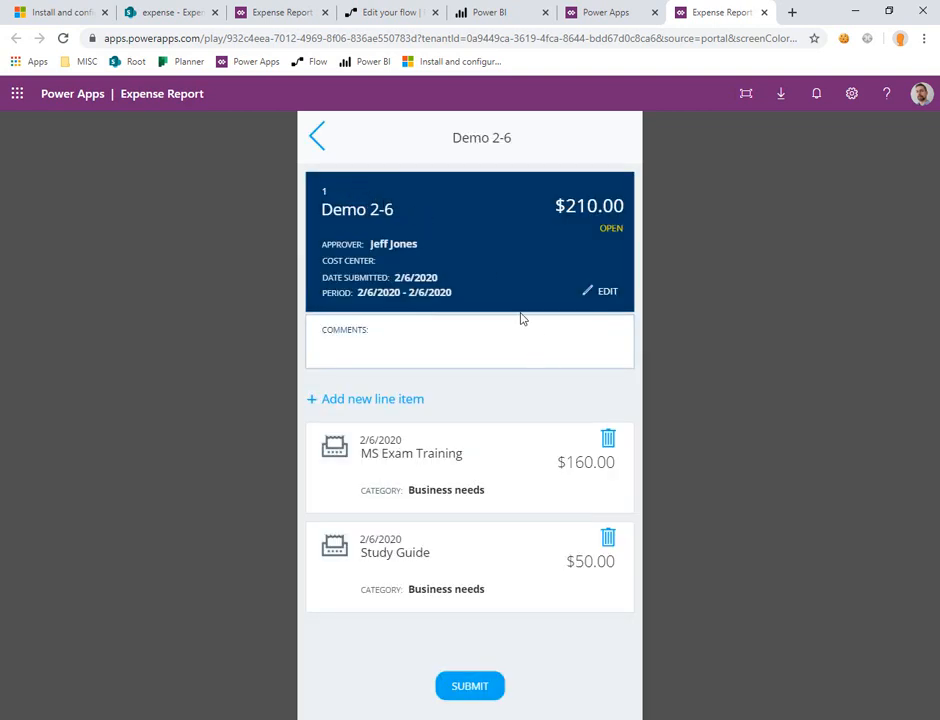
pyautogui.click(480, 684)
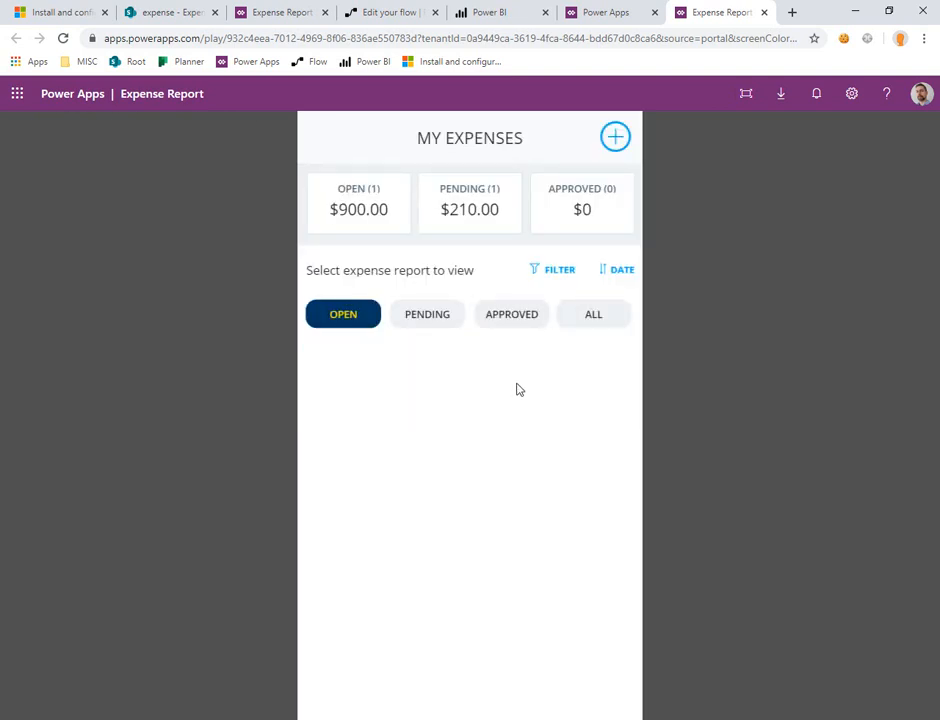
# Step: Check where the submitted report is listed by filtering the expenses by pending, approved and all, ending on pending
pyautogui.click(428, 318)
pyautogui.click(497, 318)
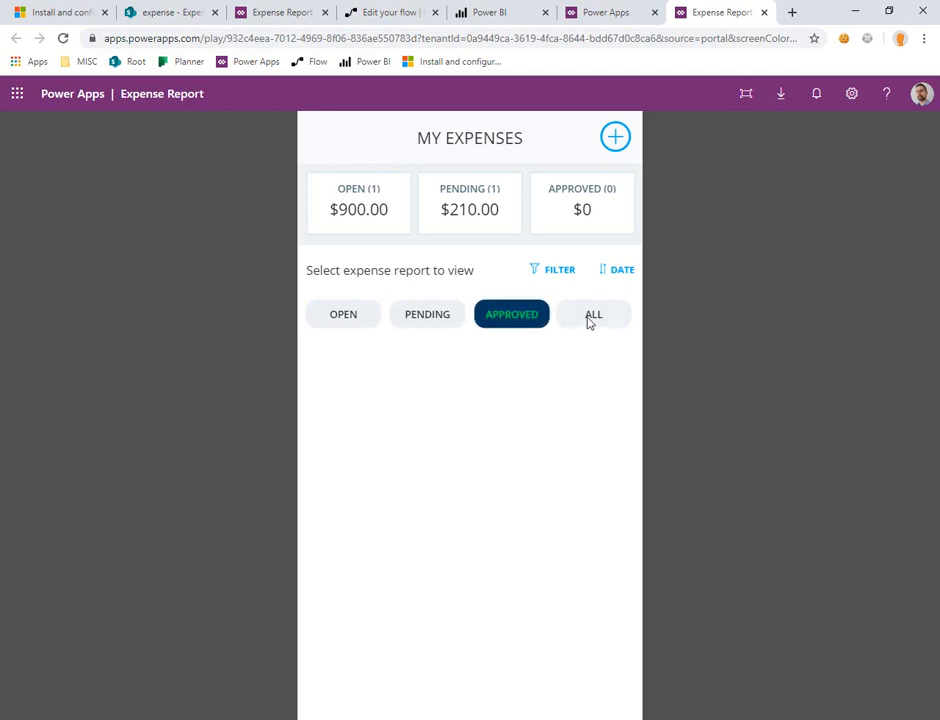
pyautogui.click(591, 318)
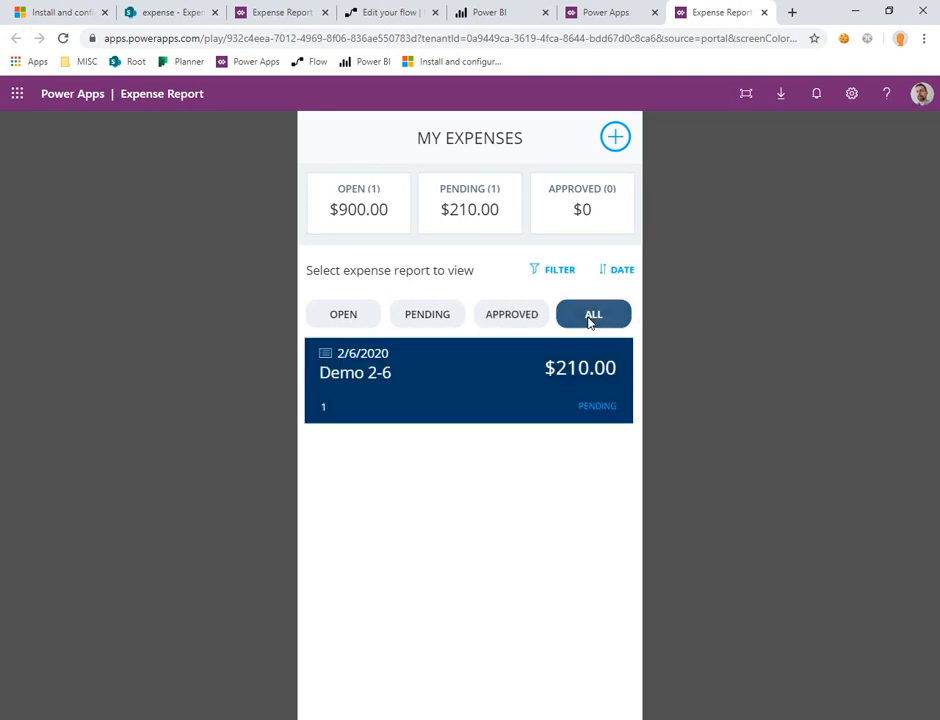
pyautogui.click(431, 318)
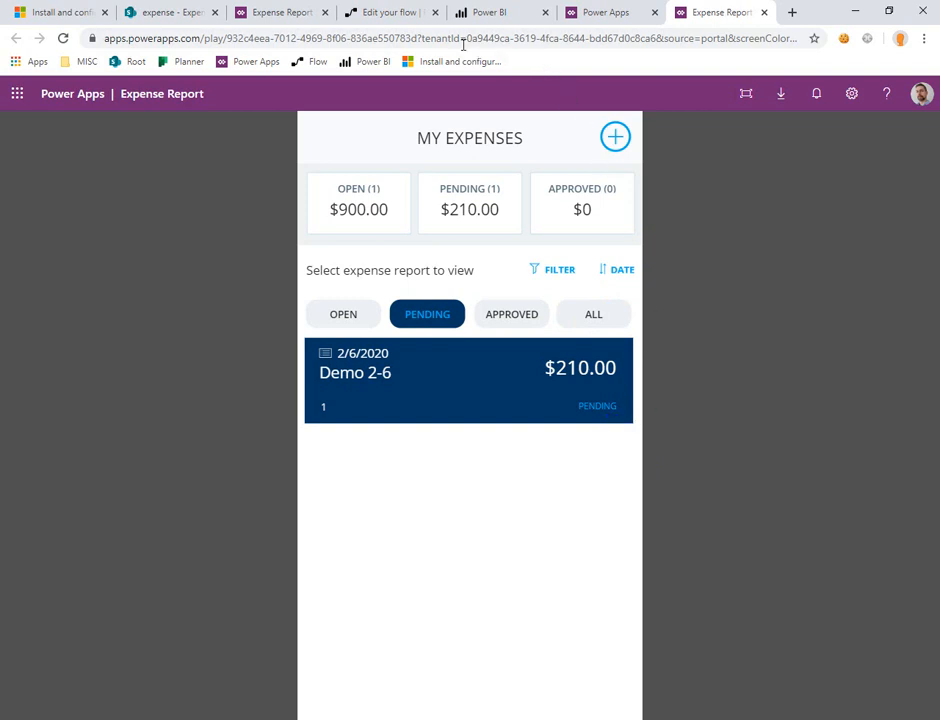
# Step: Switch to Power Automate, open the running ApproveExpense run and examine its Apply to each loop and the Get items inputs and outputs
pyautogui.click(396, 15)
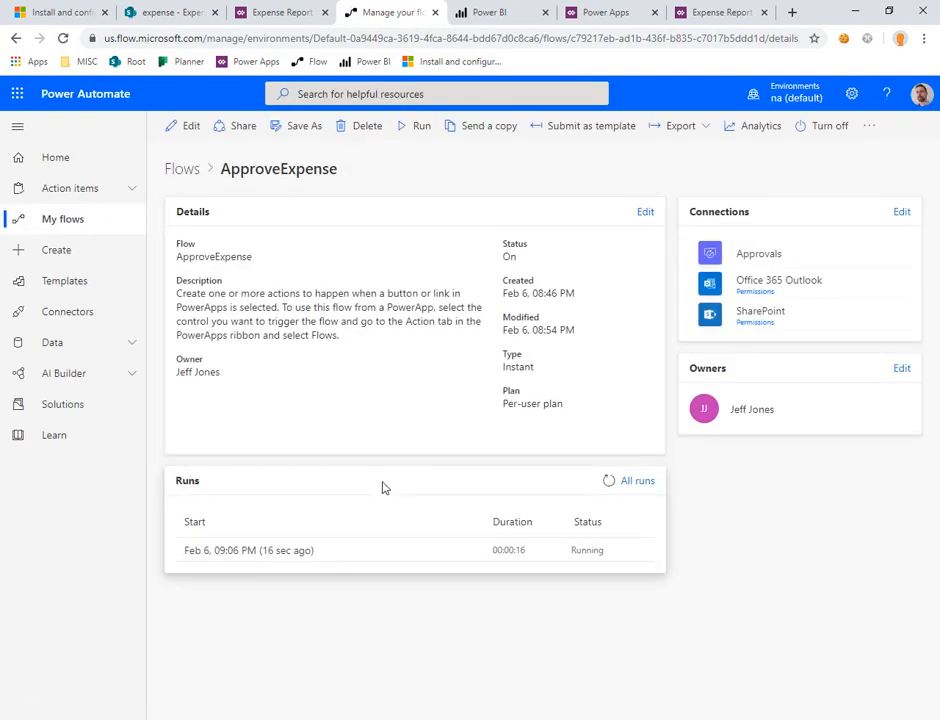
pyautogui.moveTo(461, 533)
pyautogui.mouseDown()
pyautogui.moveTo(634, 576)
pyautogui.moveTo(646, 629)
pyautogui.mouseUp()
pyautogui.press('Escape')
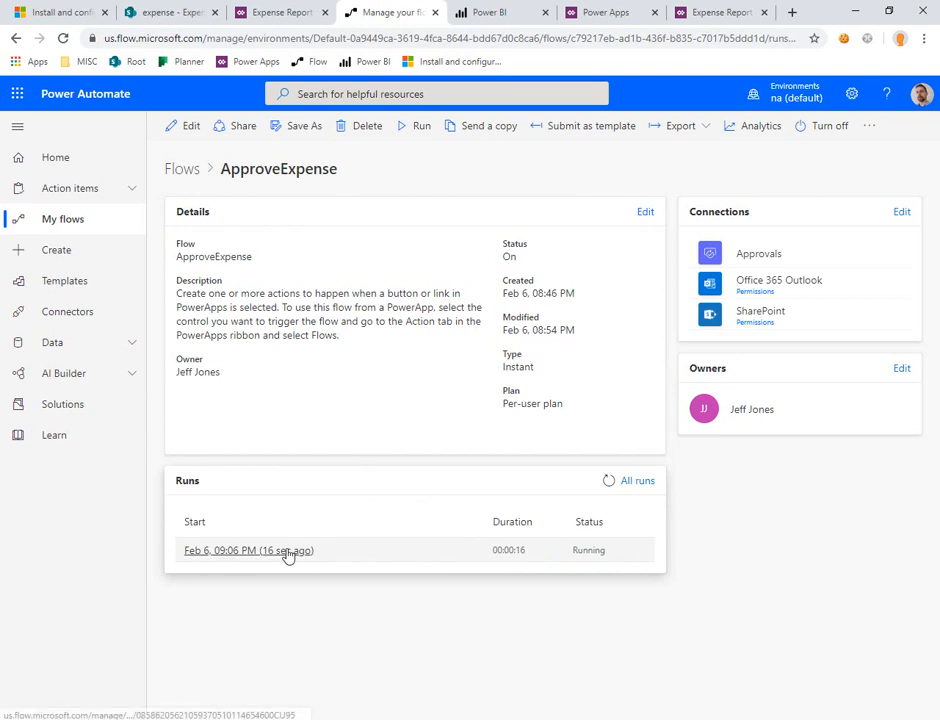
pyautogui.click(287, 552)
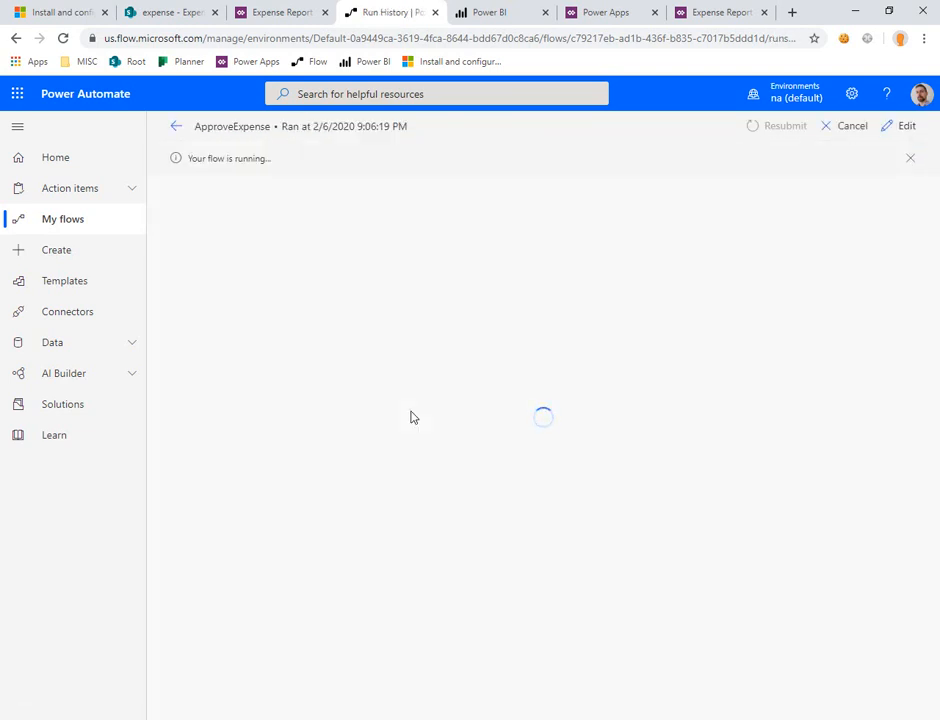
pyautogui.click(506, 350)
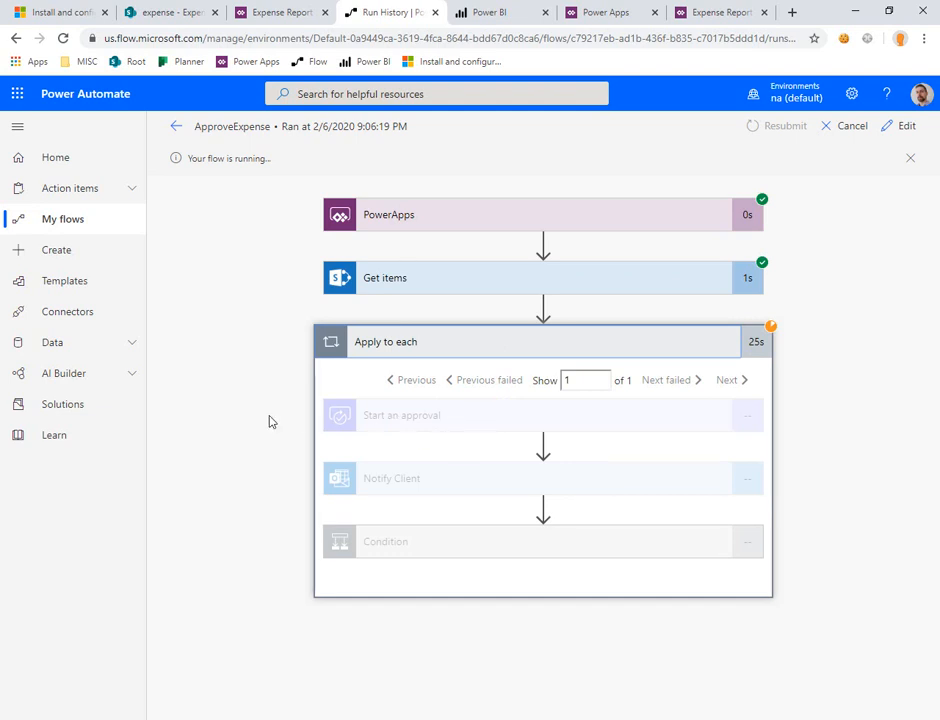
pyautogui.click(416, 277)
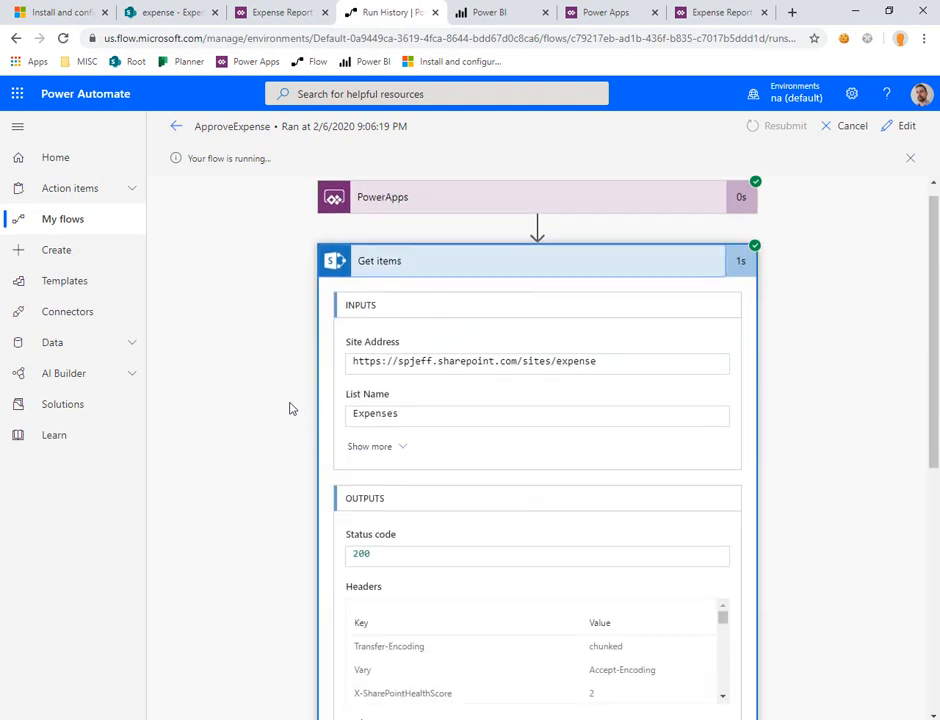
pyautogui.scroll(-10, 292, 402)
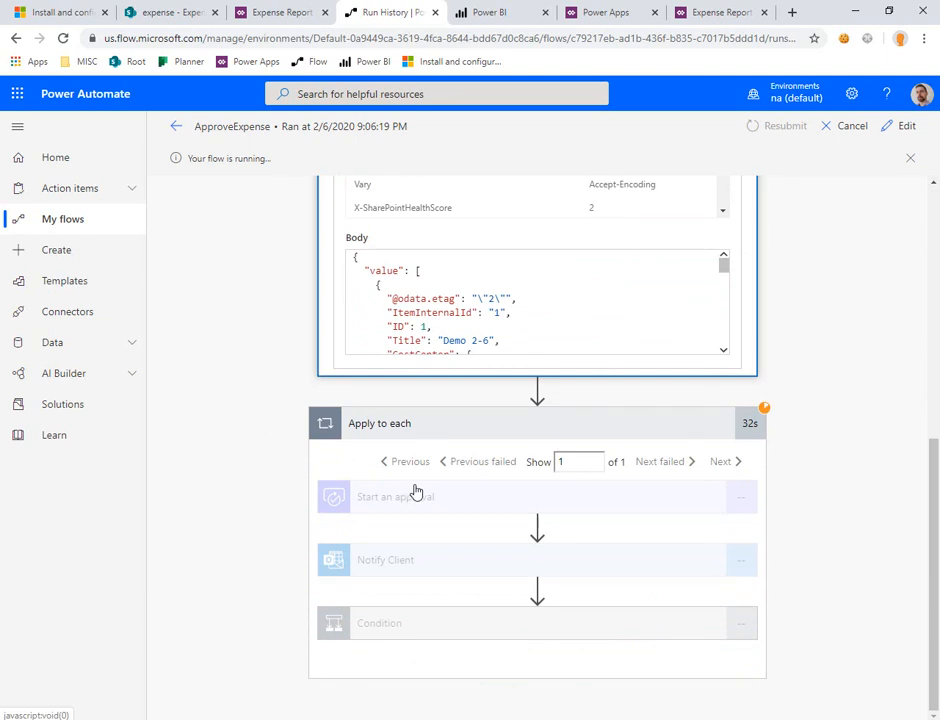
# Step: Examine the Apply to each loop of the ApproveExpense run started at 9:11:56 PM
pyautogui.hotkey('alt', 'Tab')
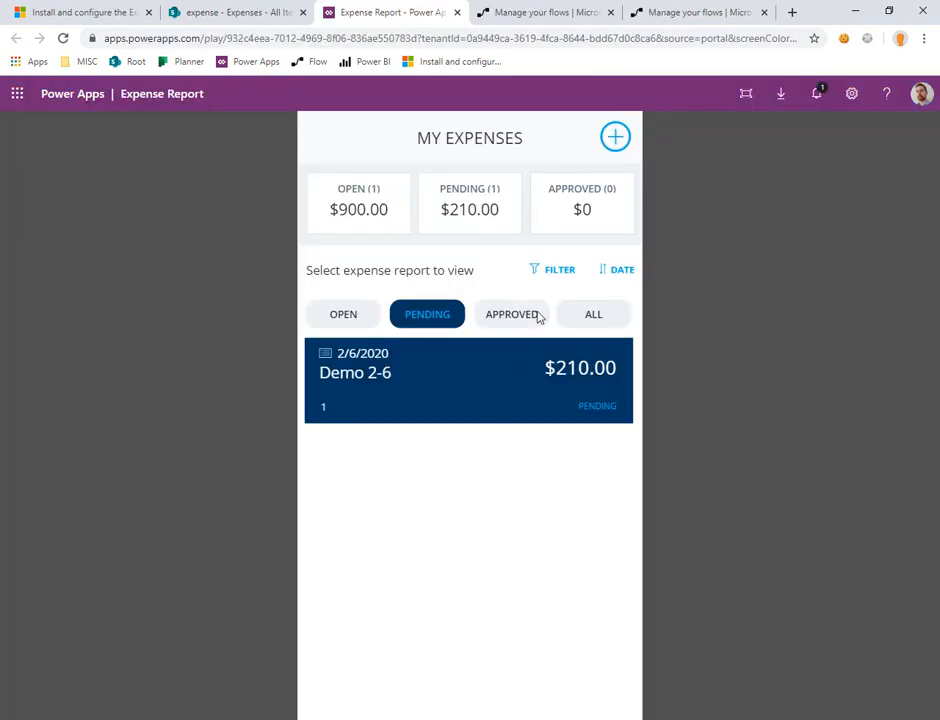
pyautogui.click(527, 13)
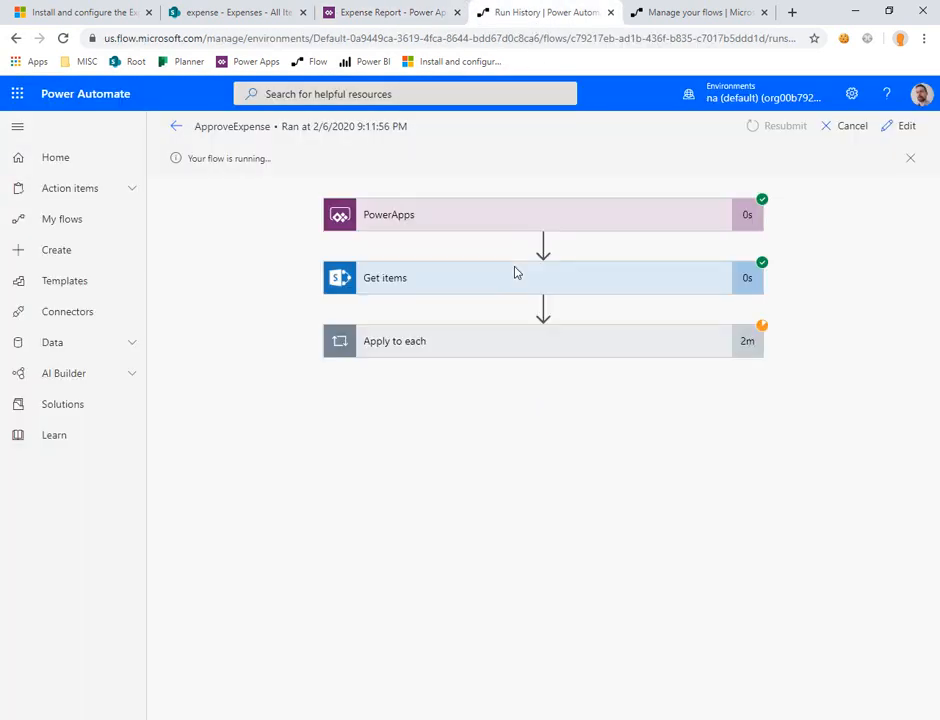
pyautogui.click(590, 355)
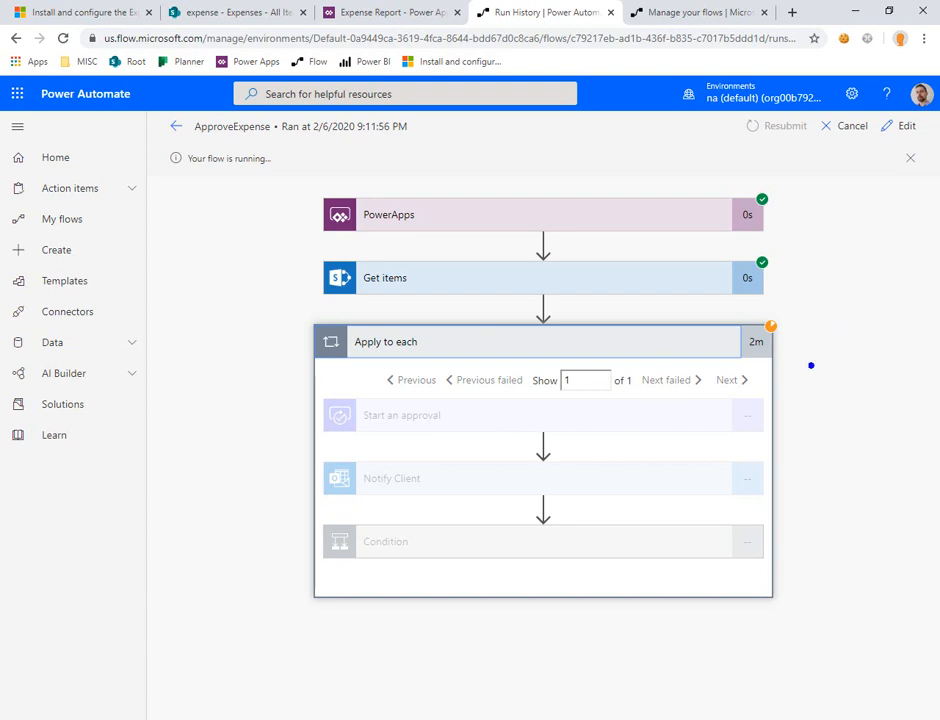
pyautogui.moveTo(773, 375)
pyautogui.mouseDown()
pyautogui.moveTo(848, 343)
pyautogui.moveTo(769, 373)
pyautogui.mouseUp()
pyautogui.press('Escape')
# Step: Show the received approvals among the Power Automate action items and select the Demo 2-6 request
pyautogui.click(685, 12)
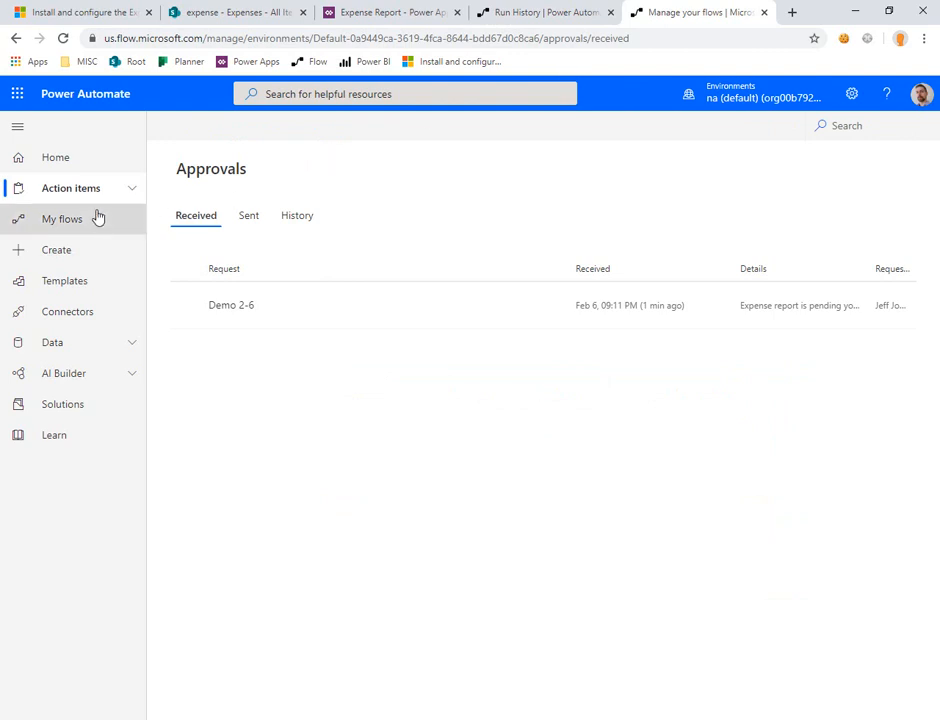
pyautogui.click(133, 190)
pyautogui.click(67, 221)
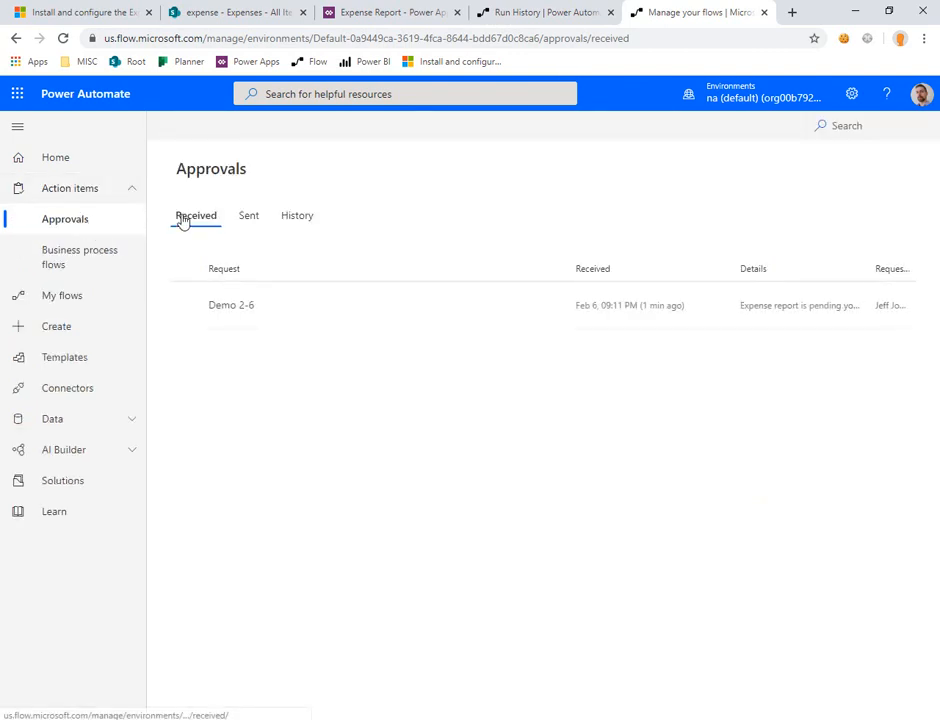
pyautogui.click(340, 316)
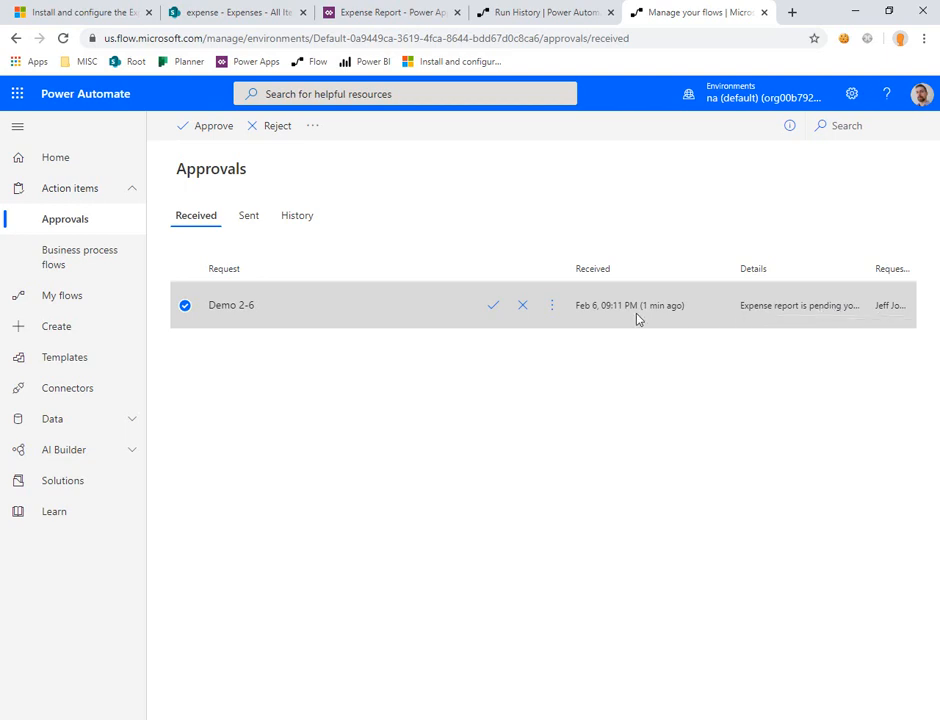
# Step: Approve the Demo 2-6 request with the comment "Looks good", confirm the response and close it
pyautogui.click(552, 306)
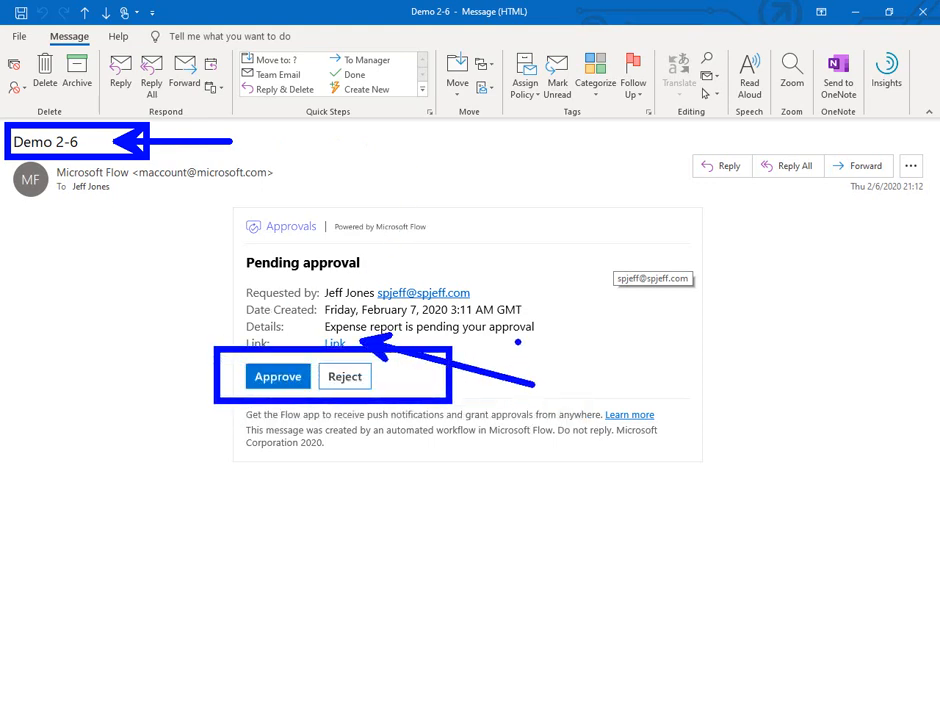
pyautogui.press('Escape')
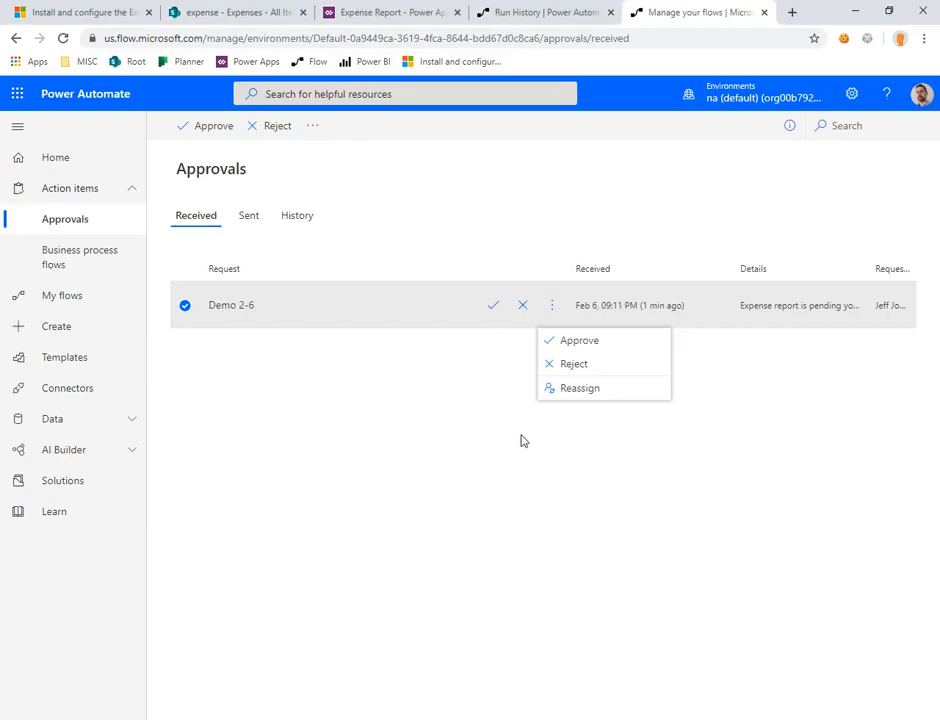
pyautogui.click(587, 346)
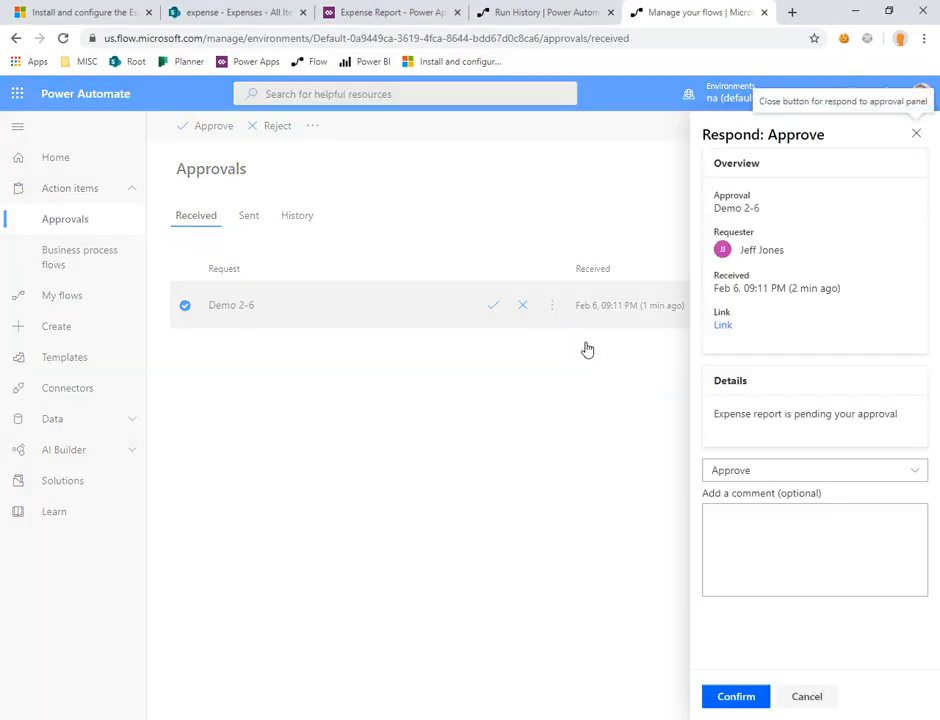
pyautogui.click(803, 548)
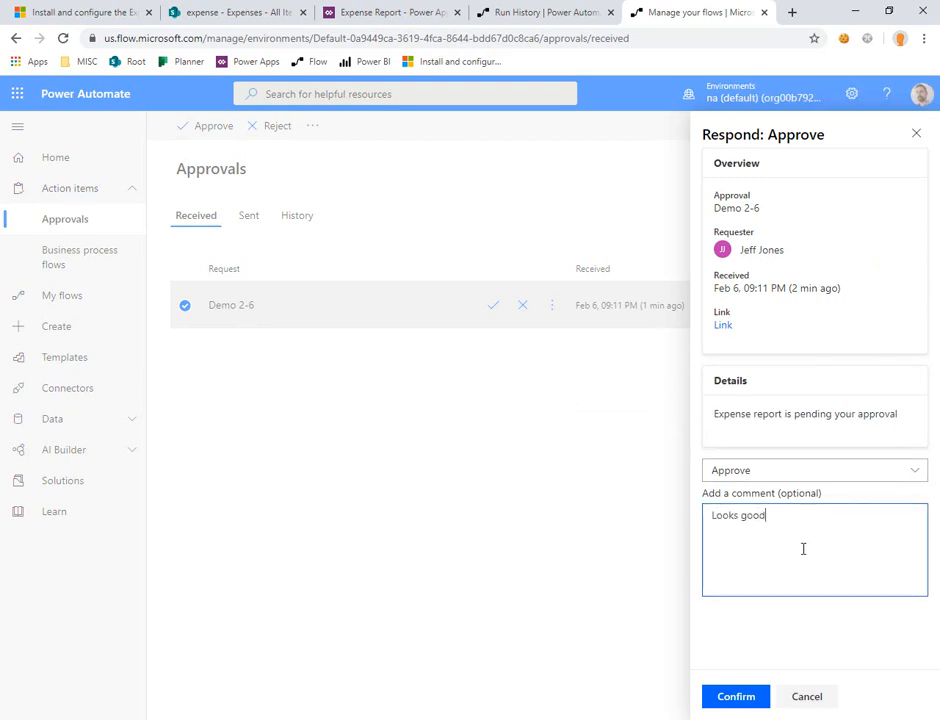
pyautogui.click(744, 700)
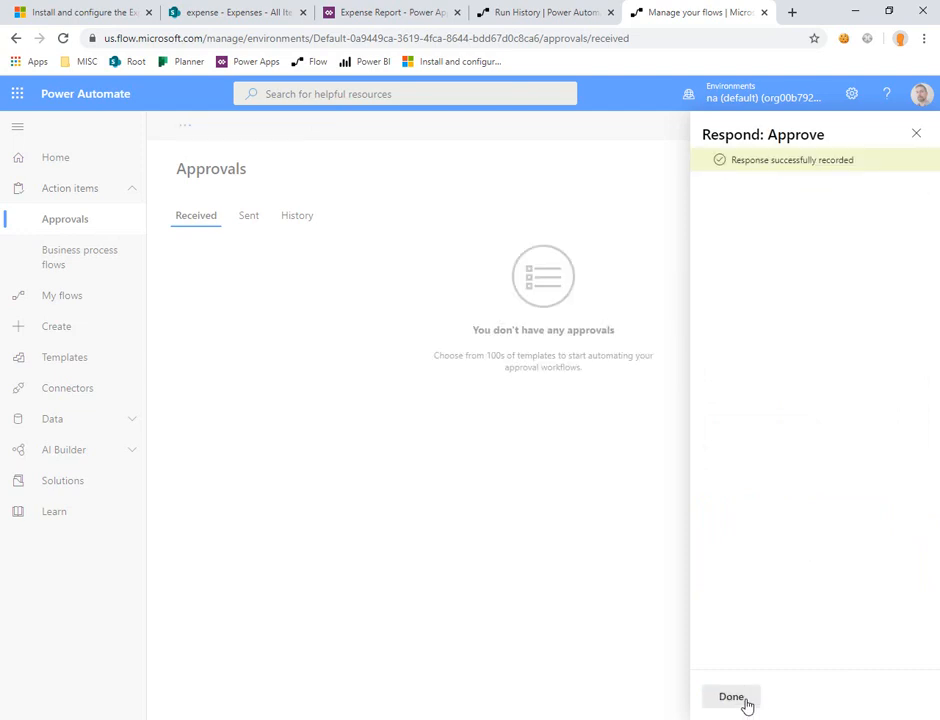
pyautogui.click(735, 699)
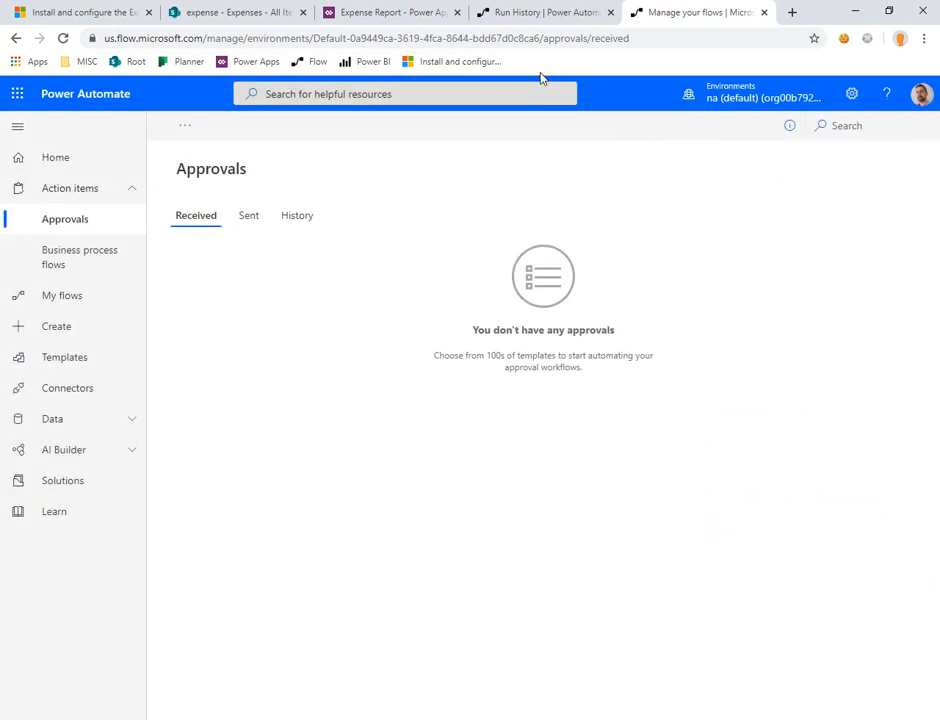
# Step: Review the approvals history, return to the received approvals and copy the page's web address
pyautogui.click(305, 219)
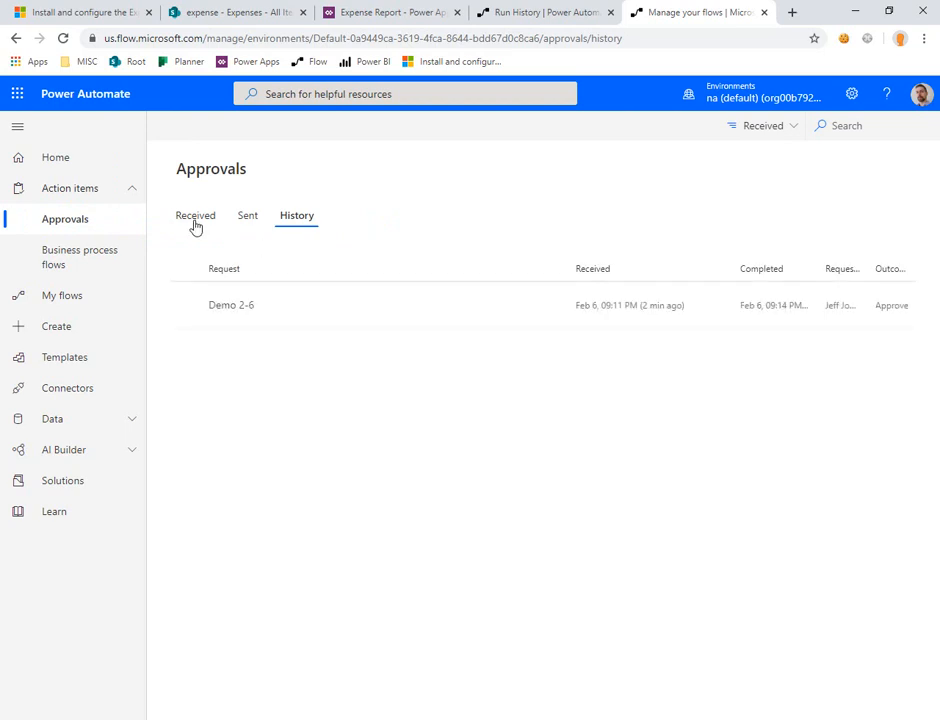
pyautogui.click(196, 222)
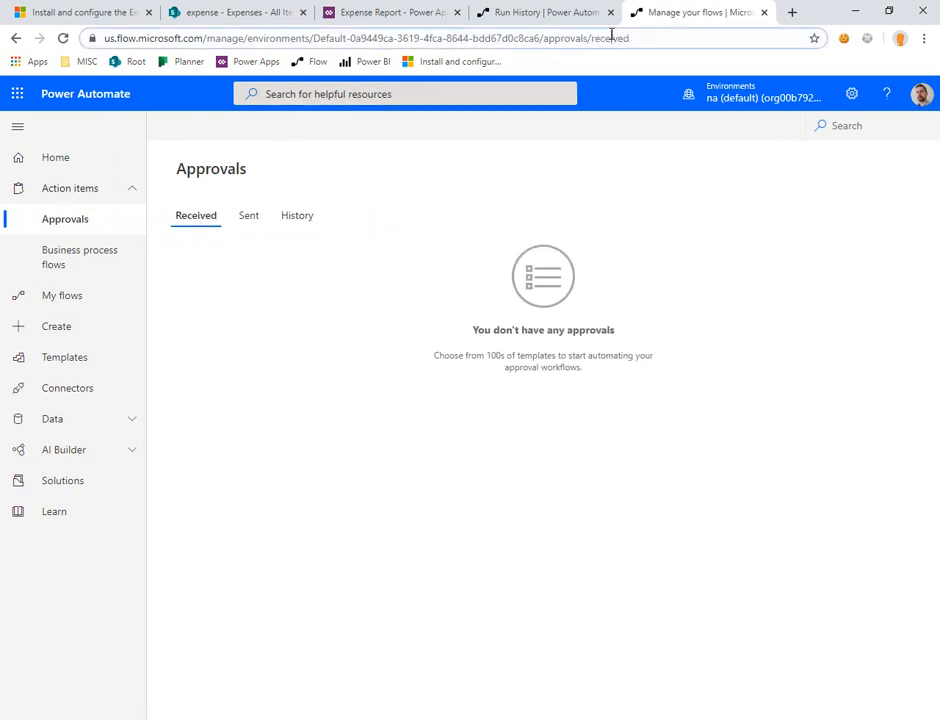
pyautogui.click(558, 38)
pyautogui.rightClick(557, 38)
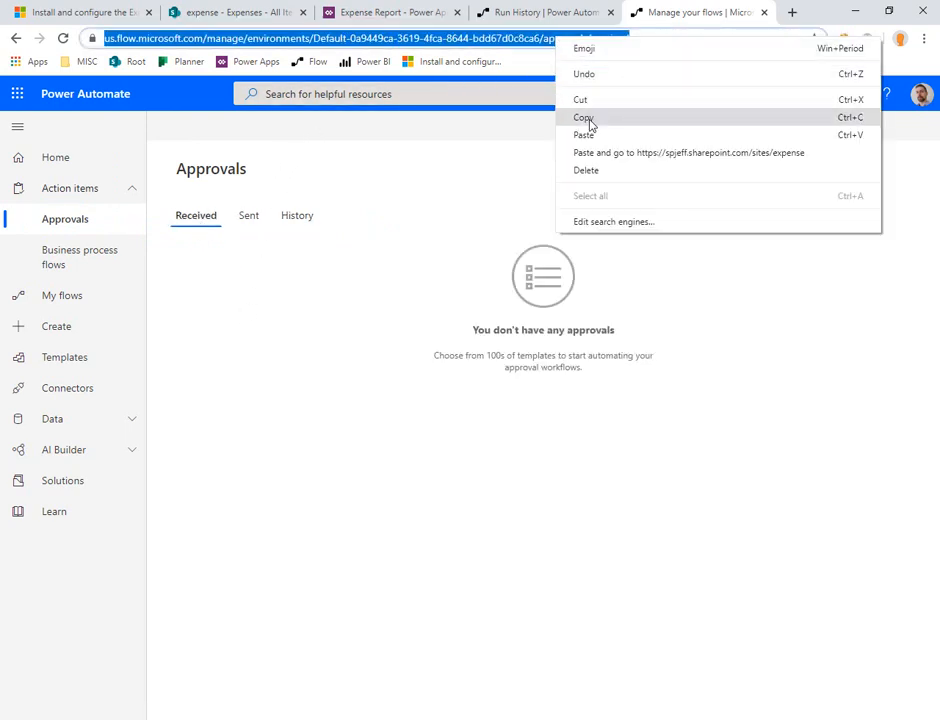
pyautogui.click(449, 248)
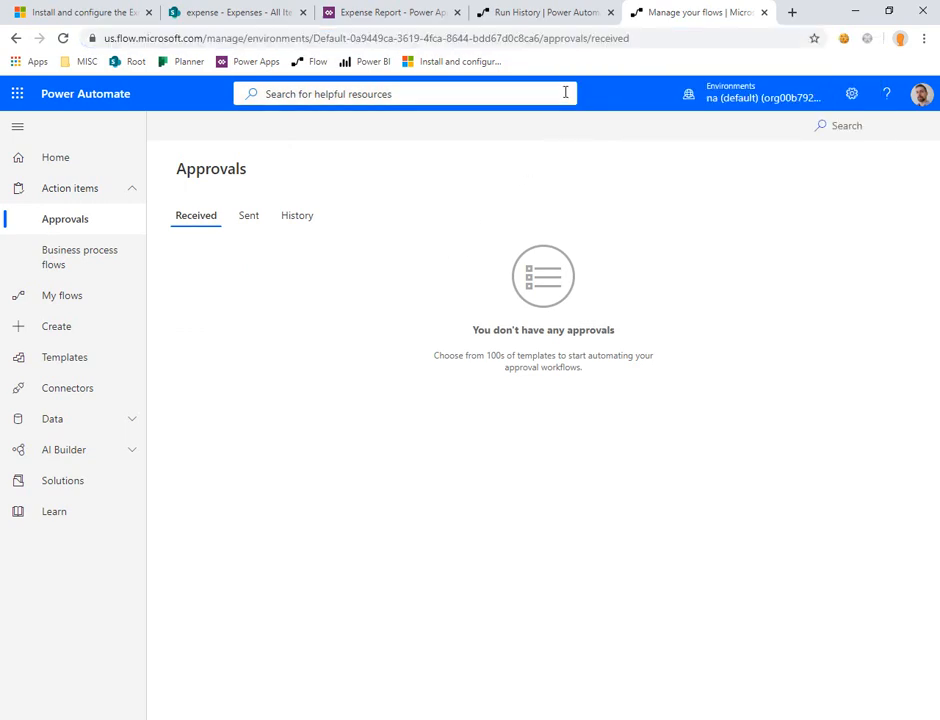
# Step: In the ApproveExpense run, examine the Condition's yes branch and the inputs and body of the Change item status to Approved action
pyautogui.click(545, 18)
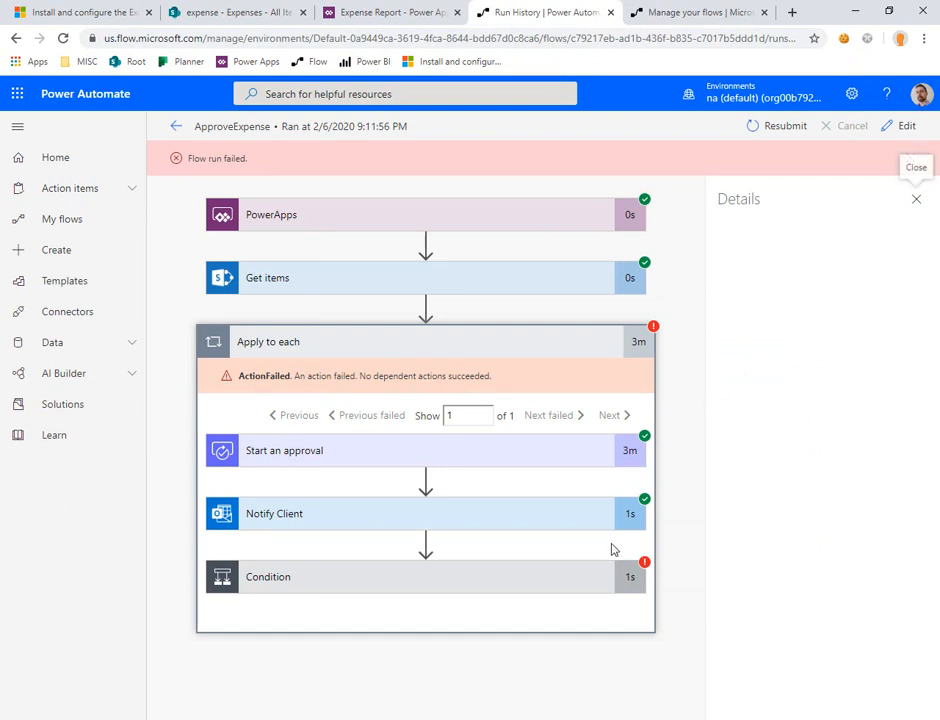
pyautogui.click(577, 581)
pyautogui.scroll(-1, 621, 448)
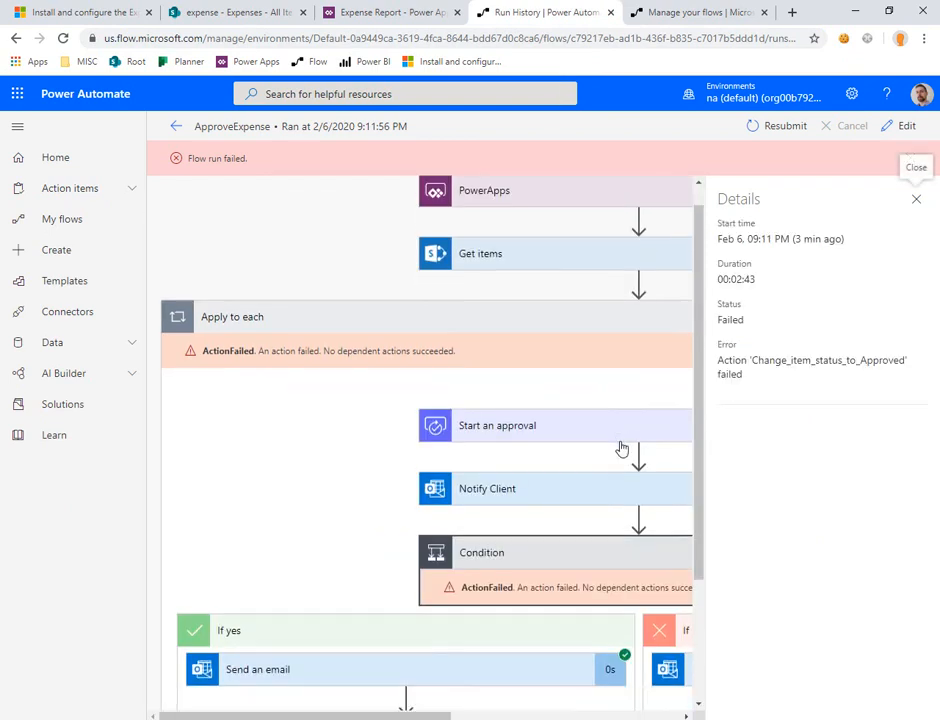
pyautogui.scroll(-2, 621, 448)
pyautogui.click(504, 563)
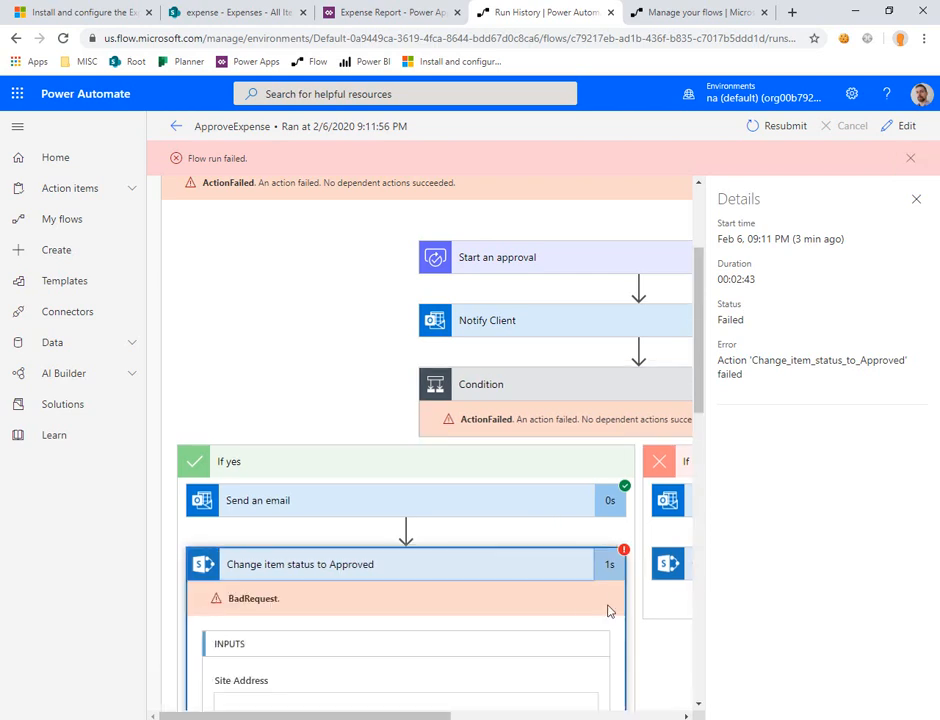
pyautogui.scroll(-3, 520, 540)
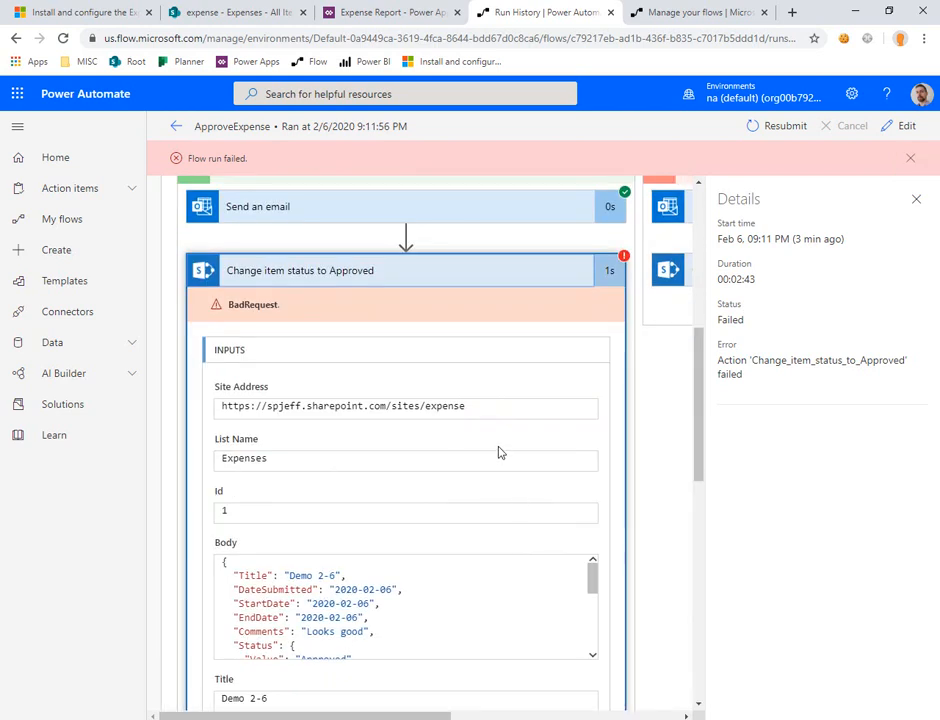
pyautogui.scroll(-1, 502, 454)
pyautogui.scroll(-1, 502, 454)
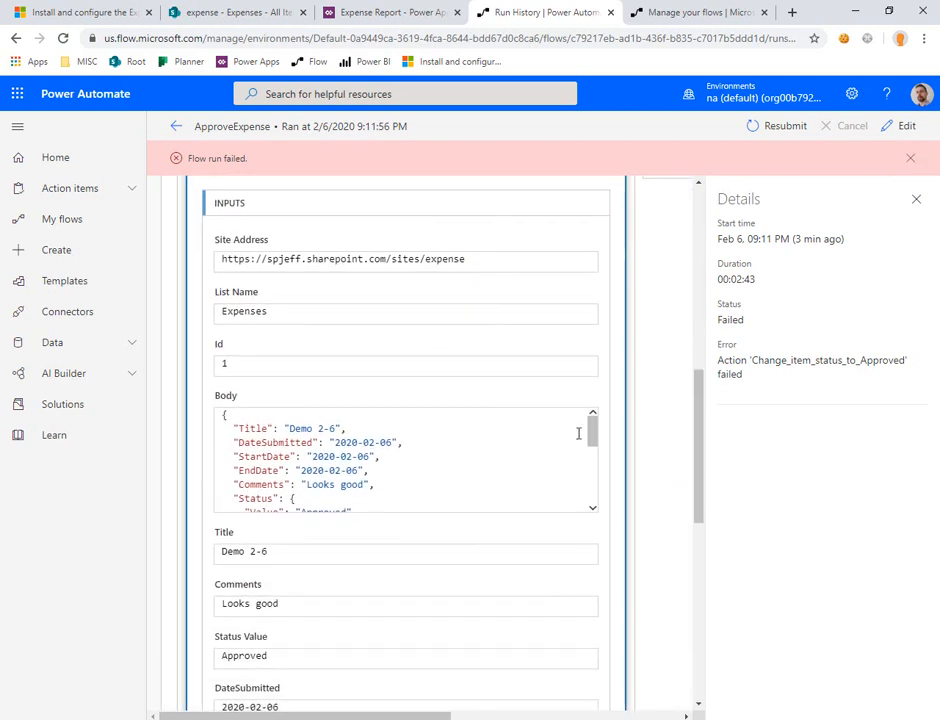
pyautogui.scroll(-3, 590, 432)
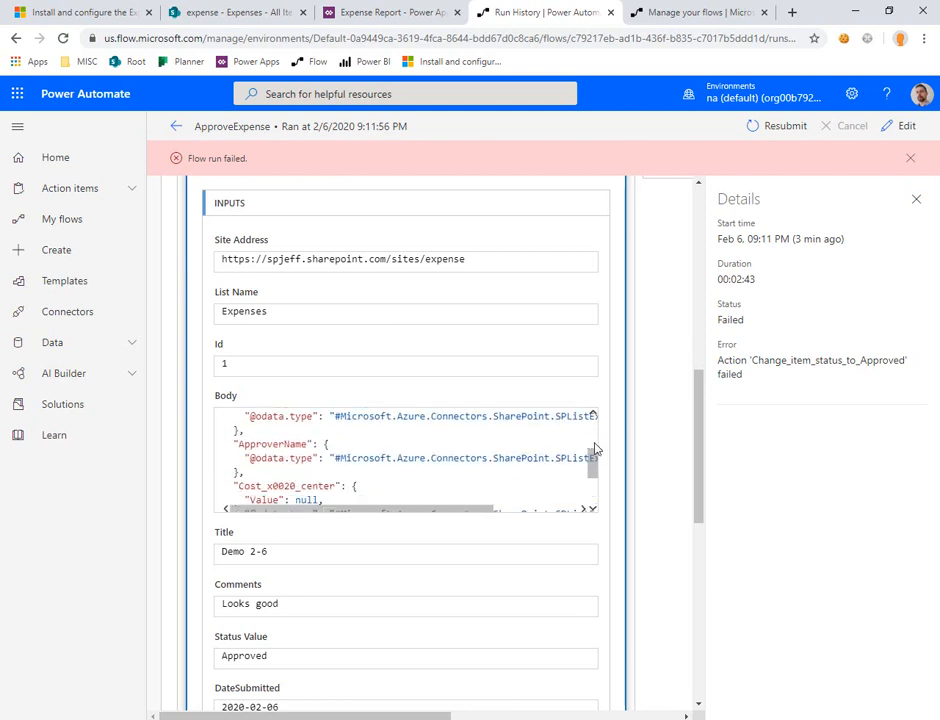
# Step: Examine the rest of the Change item status to Approved action's input body and the message in its output body
pyautogui.scroll(-4, 594, 470)
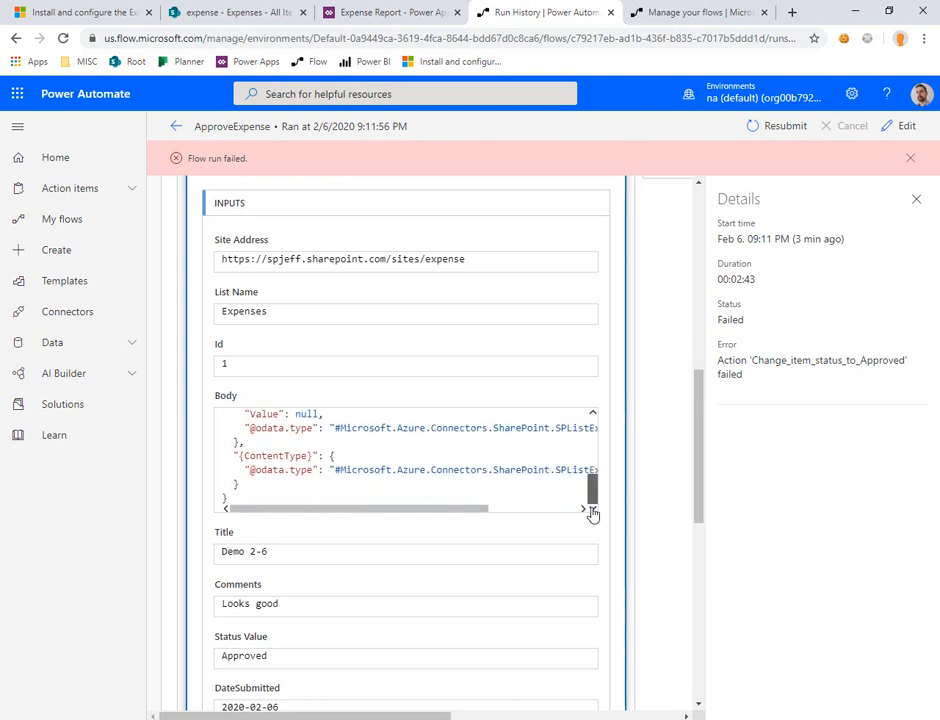
pyautogui.scroll(-6, 632, 449)
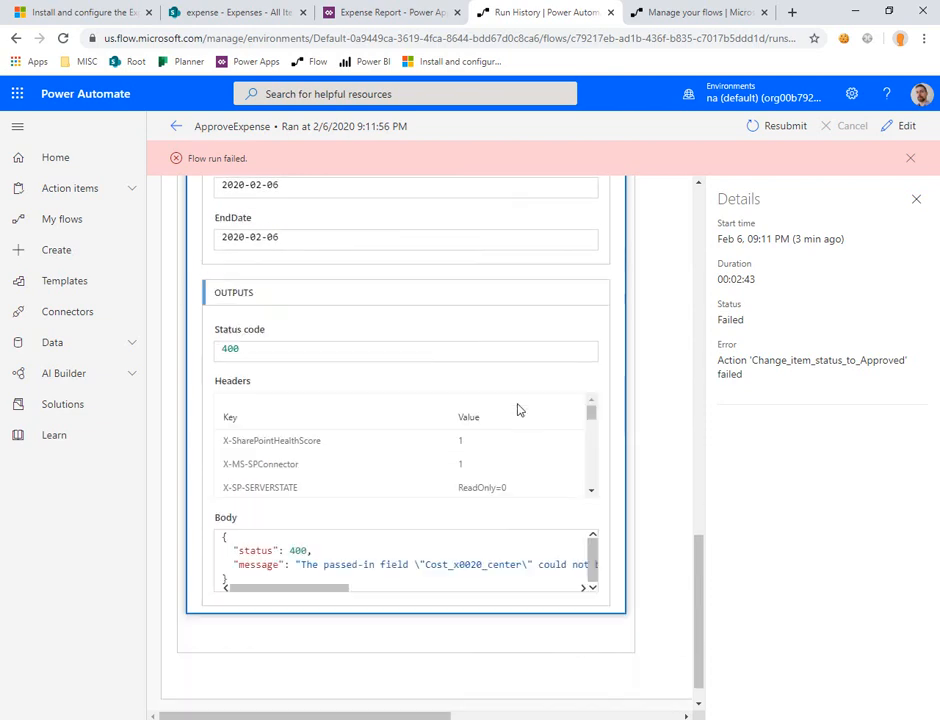
pyautogui.moveTo(323, 577)
pyautogui.mouseDown()
pyautogui.moveTo(466, 598)
pyautogui.moveTo(329, 596)
pyautogui.mouseUp()
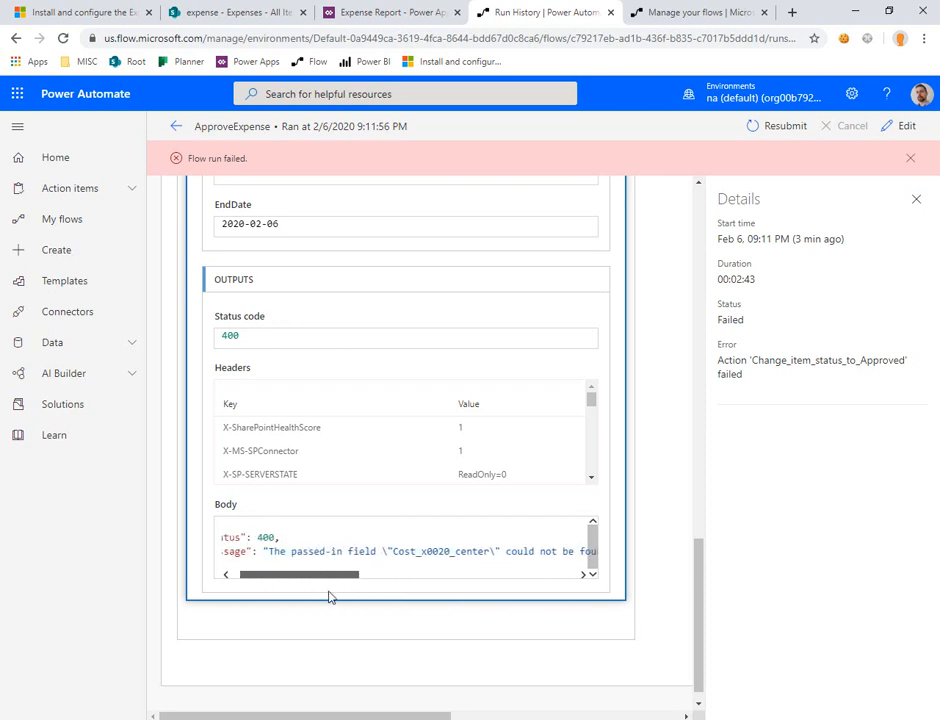
pyautogui.scroll(1, 405, 518)
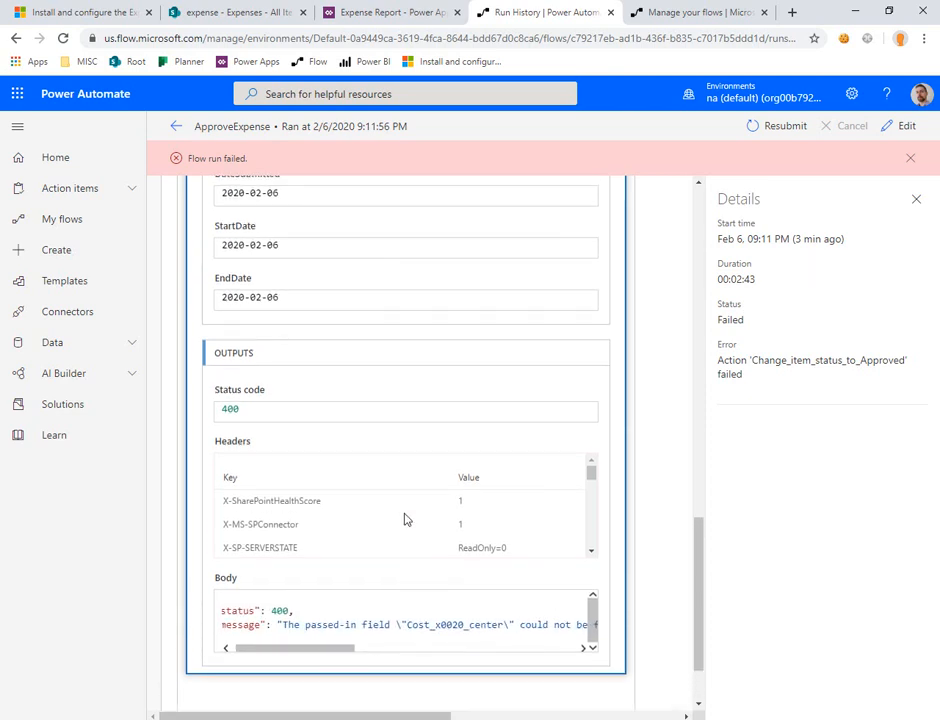
# Step: Open the Cost Center column from the SharePoint Expenses list's settings and check its internal field name in the page address
pyautogui.click(249, 7)
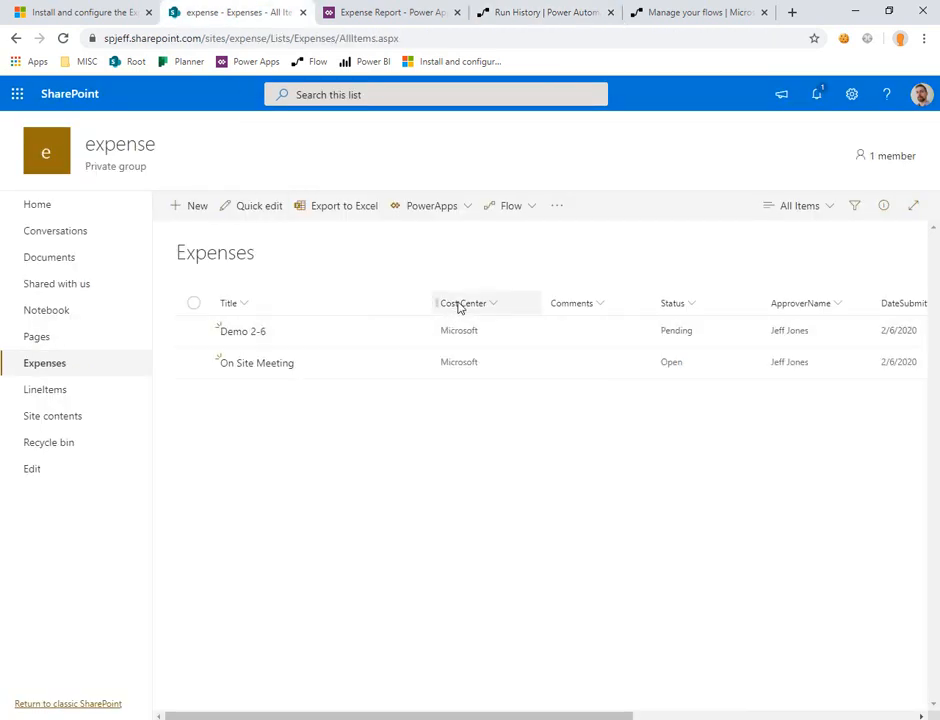
pyautogui.click(851, 94)
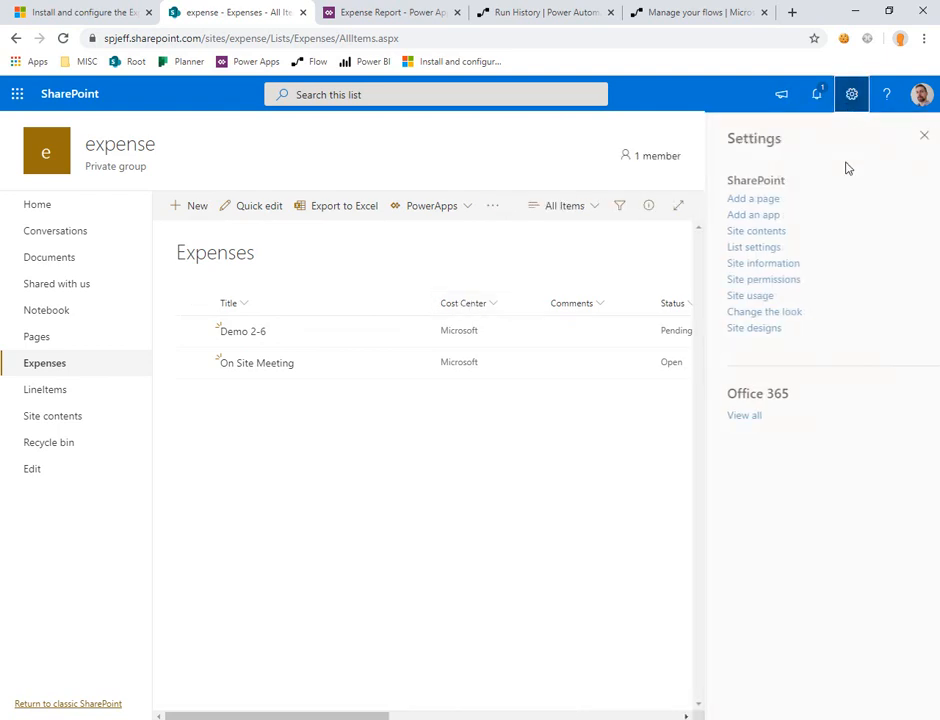
pyautogui.click(745, 247)
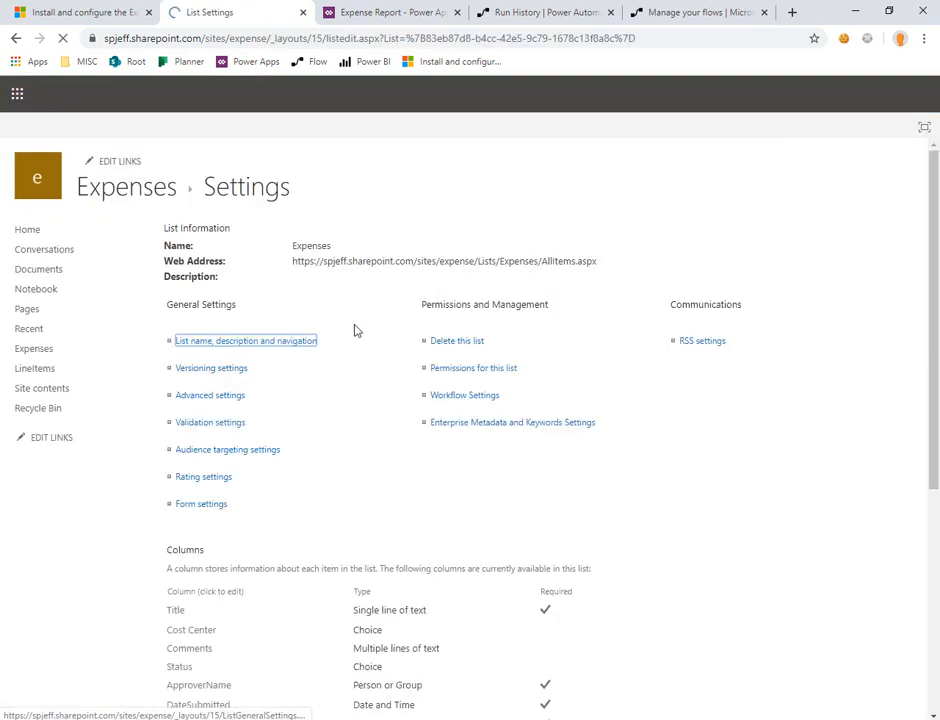
pyautogui.scroll(-3, 337, 410)
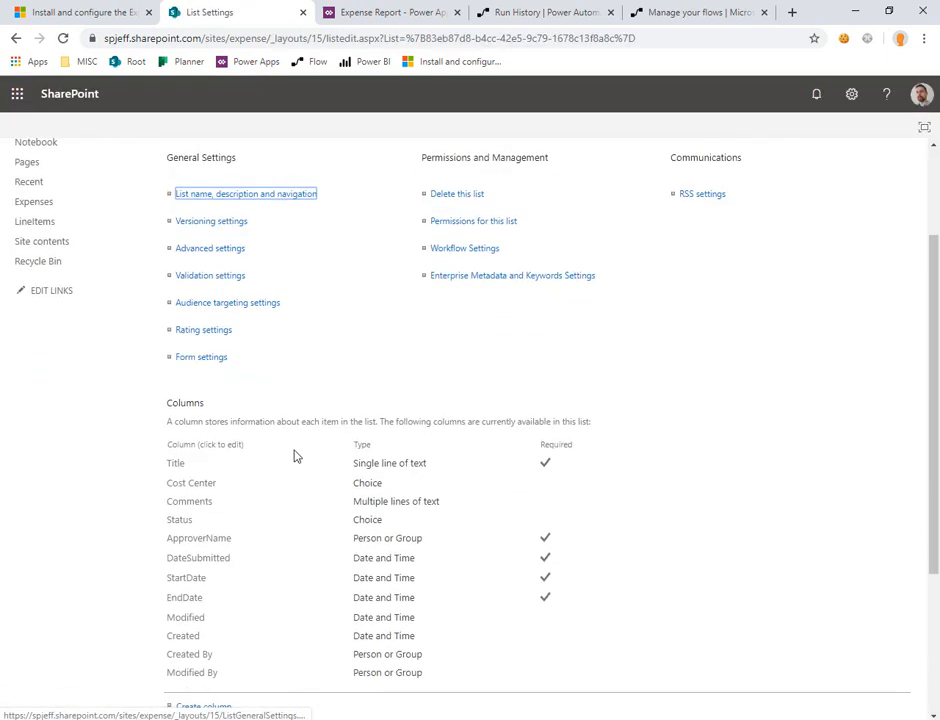
pyautogui.click(186, 486)
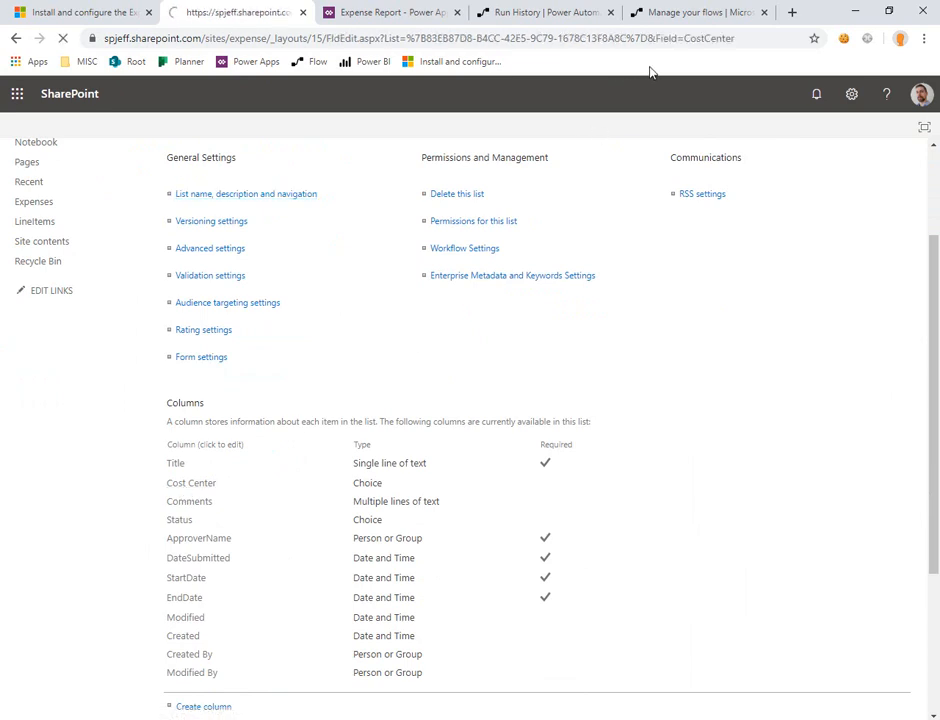
pyautogui.click(728, 40)
pyautogui.click(733, 38)
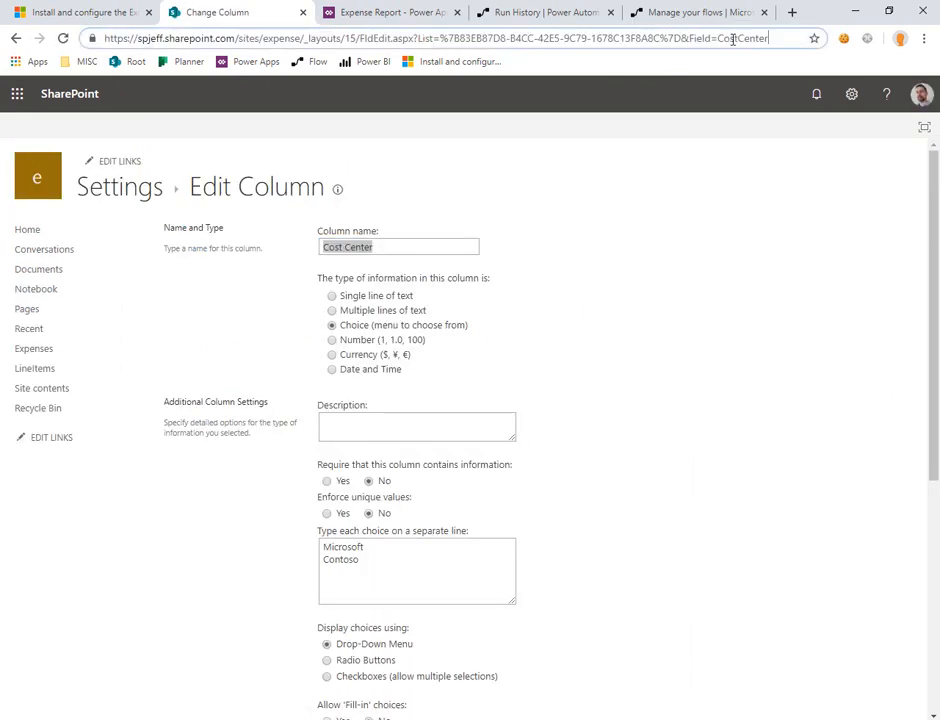
pyautogui.doubleClick(731, 38)
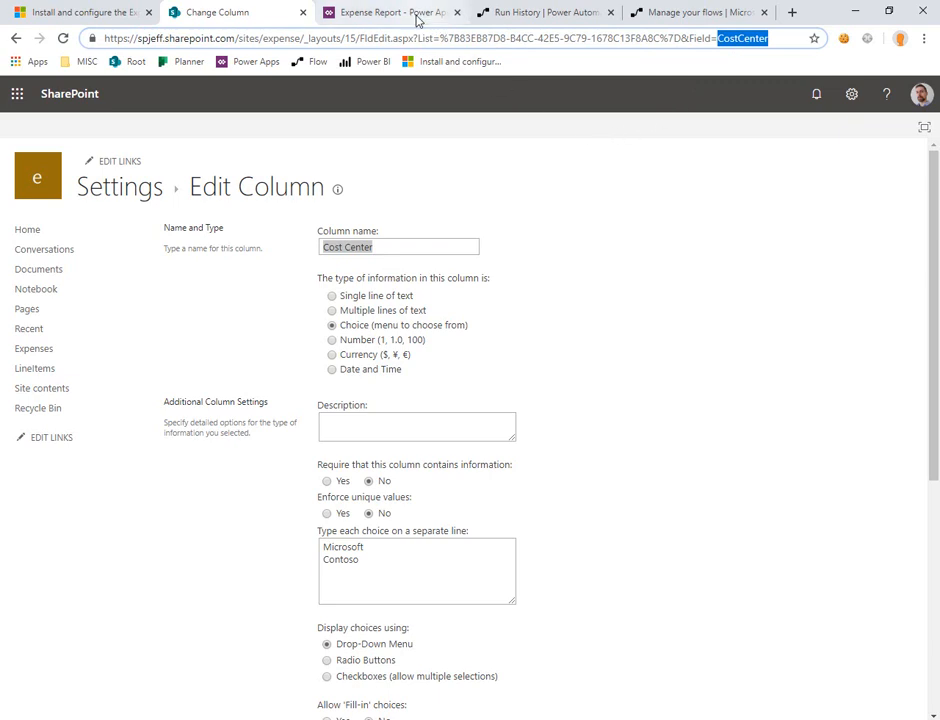
# Step: Highlight the Cost_x0020_center field name in the failed run's output message and open the ApproveExpense flow for editing
pyautogui.click(543, 12)
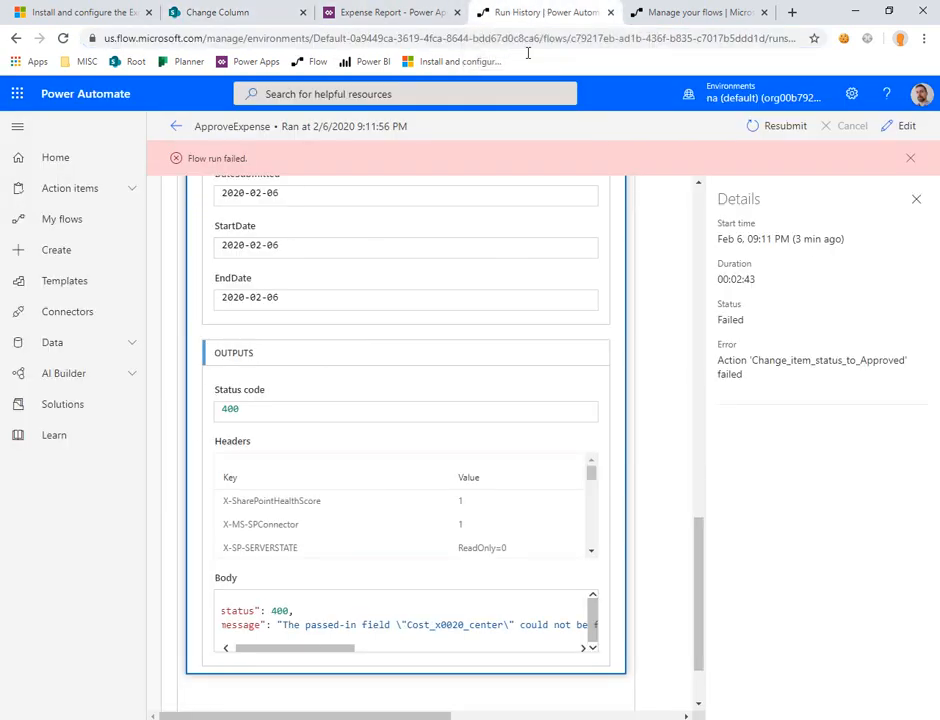
pyautogui.doubleClick(443, 624)
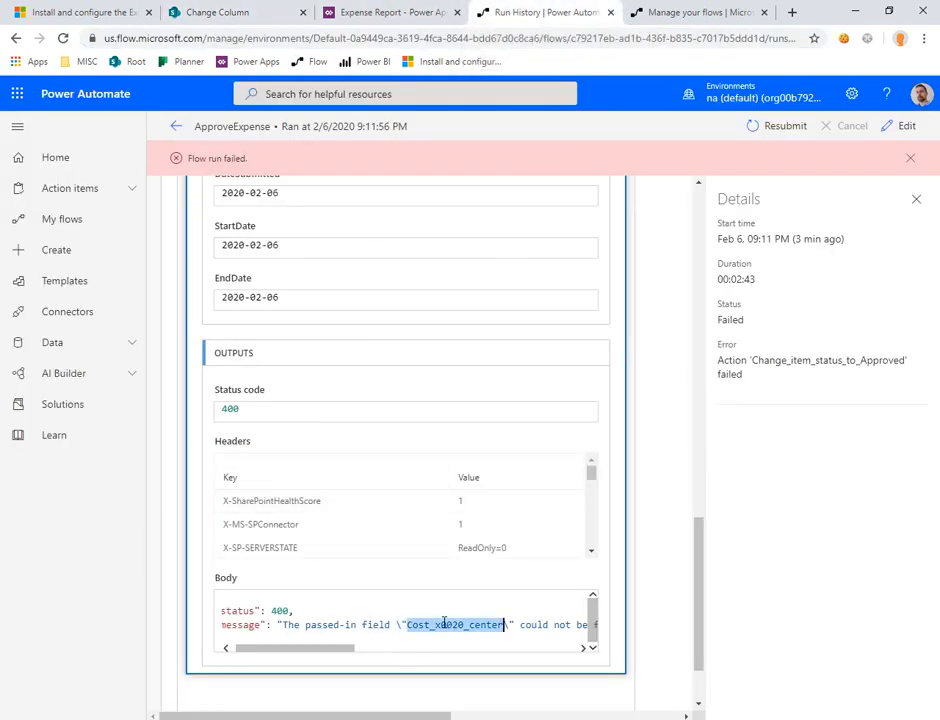
pyautogui.click(905, 122)
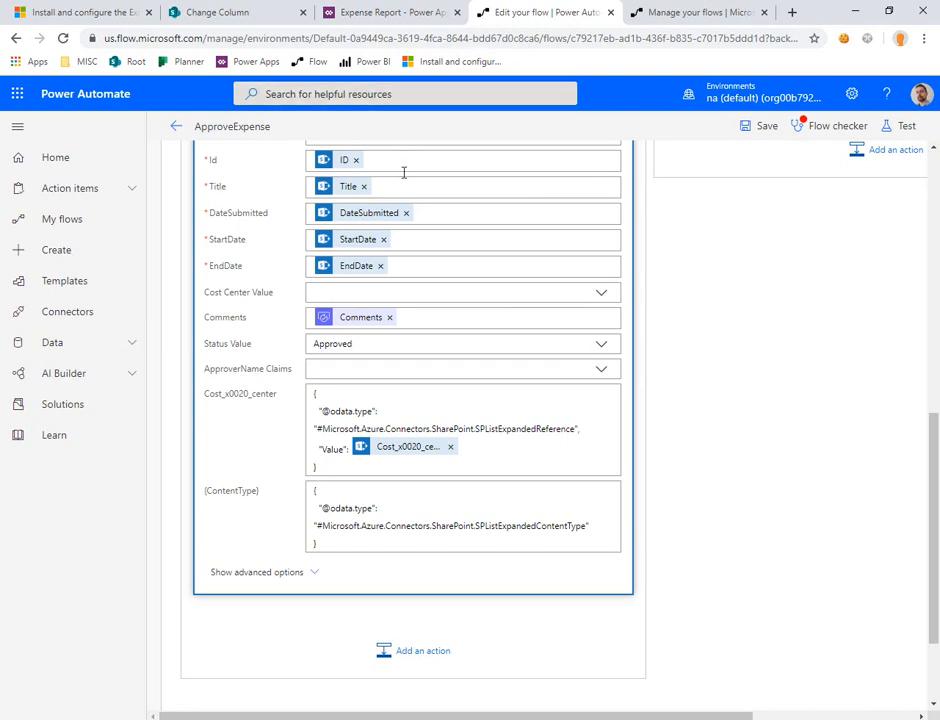
# Step: Replace the Cost_x0020_center token with the Cost Center dynamic content from Get items in the Change item status to Approved action
pyautogui.click(476, 448)
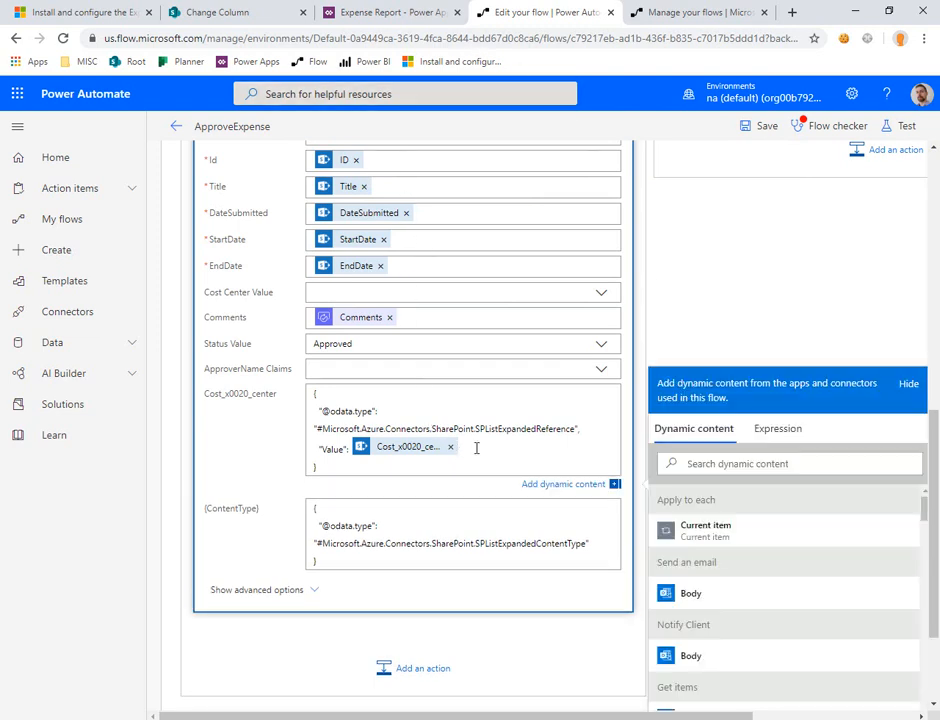
pyautogui.scroll(-10, 747, 556)
pyautogui.click(751, 464)
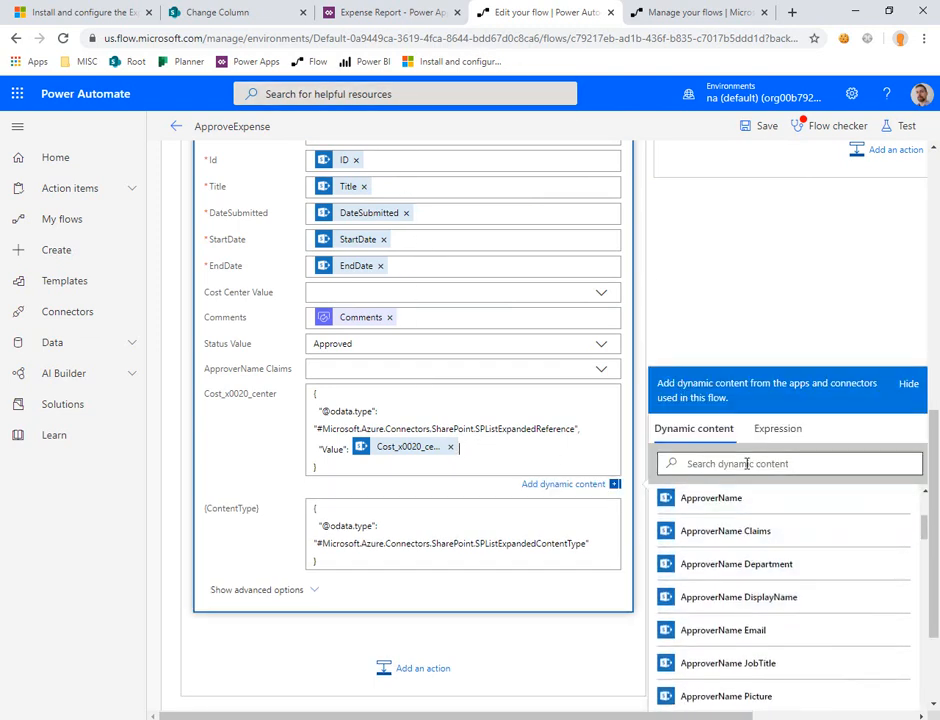
pyautogui.write('cost')
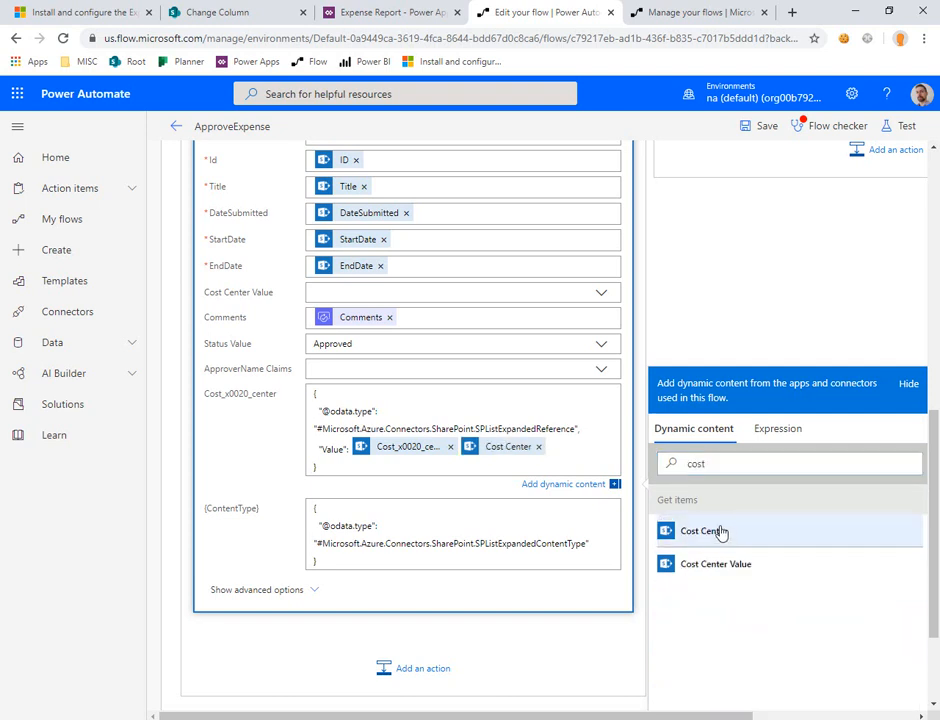
pyautogui.click(450, 448)
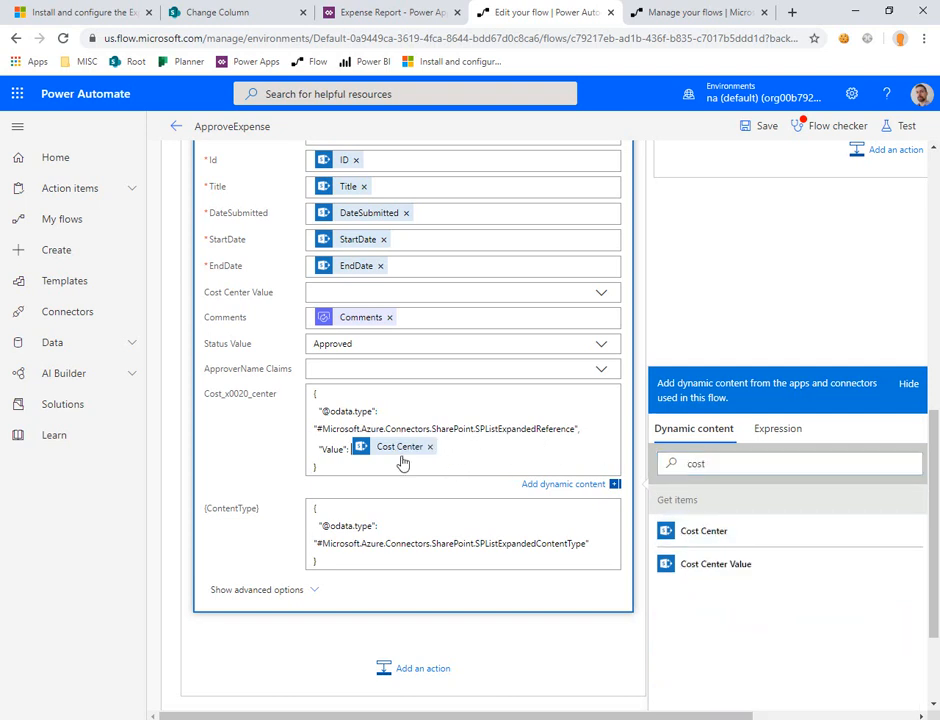
# Step: Replace the Value token of Cost_x0020_center with the Cost Center dynamic content in the Change item status to Open action and save the flow
pyautogui.scroll(4, 855, 236)
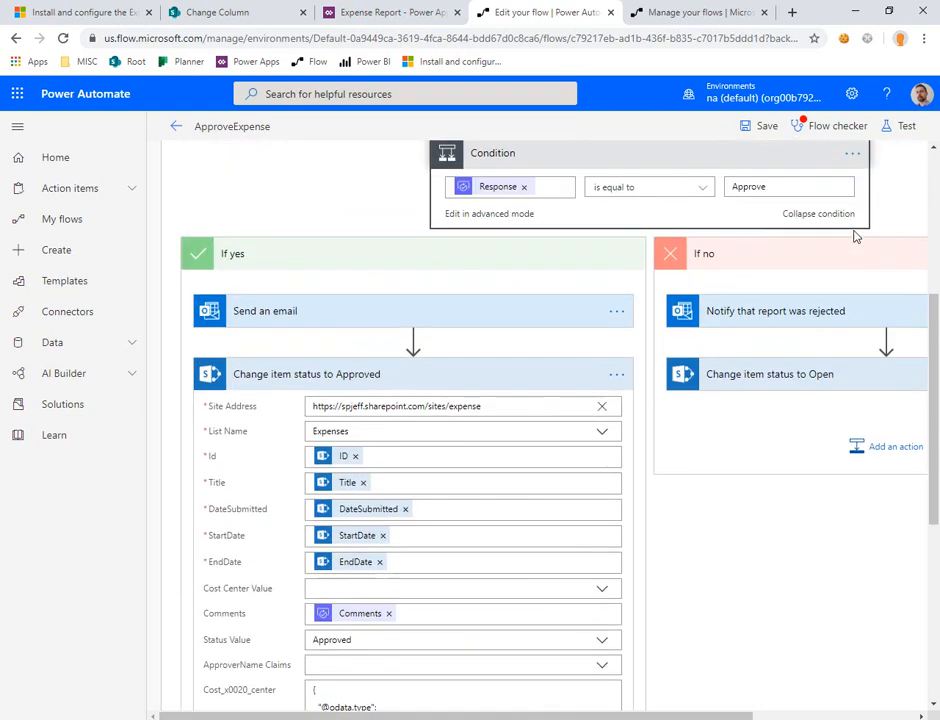
pyautogui.click(818, 452)
pyautogui.scroll(-5, 725, 490)
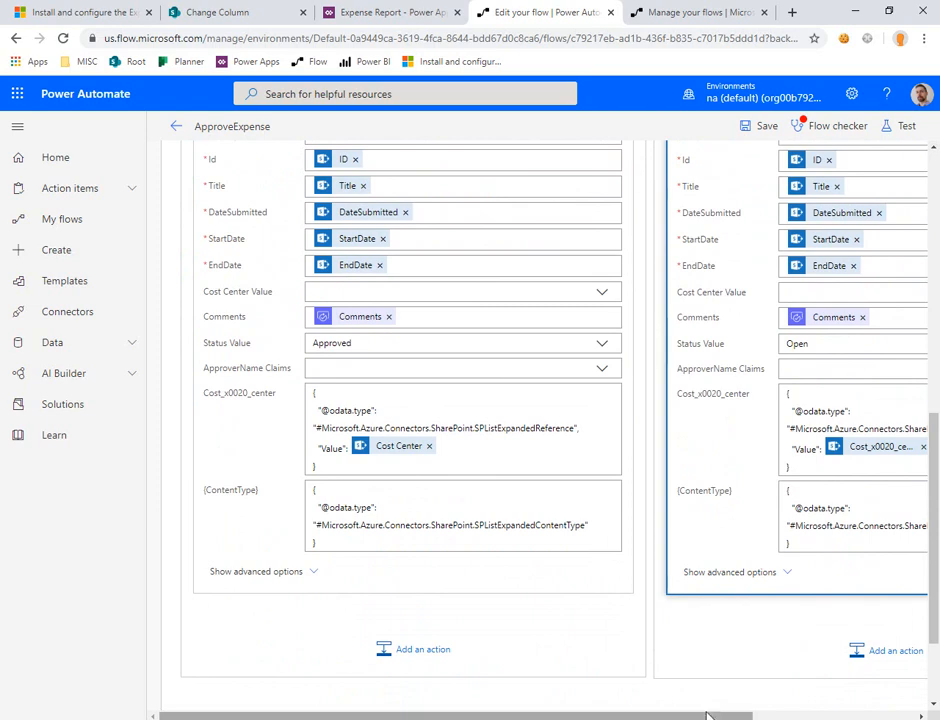
pyautogui.moveTo(709, 716); pyautogui.dragTo(837, 716)
pyautogui.click(757, 449)
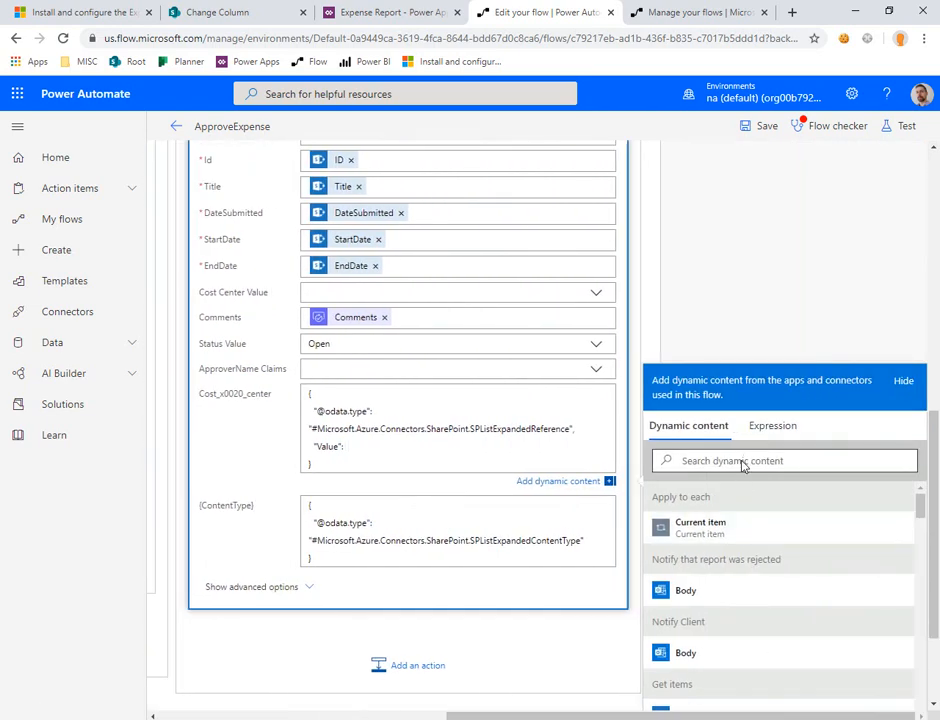
pyautogui.click(741, 462)
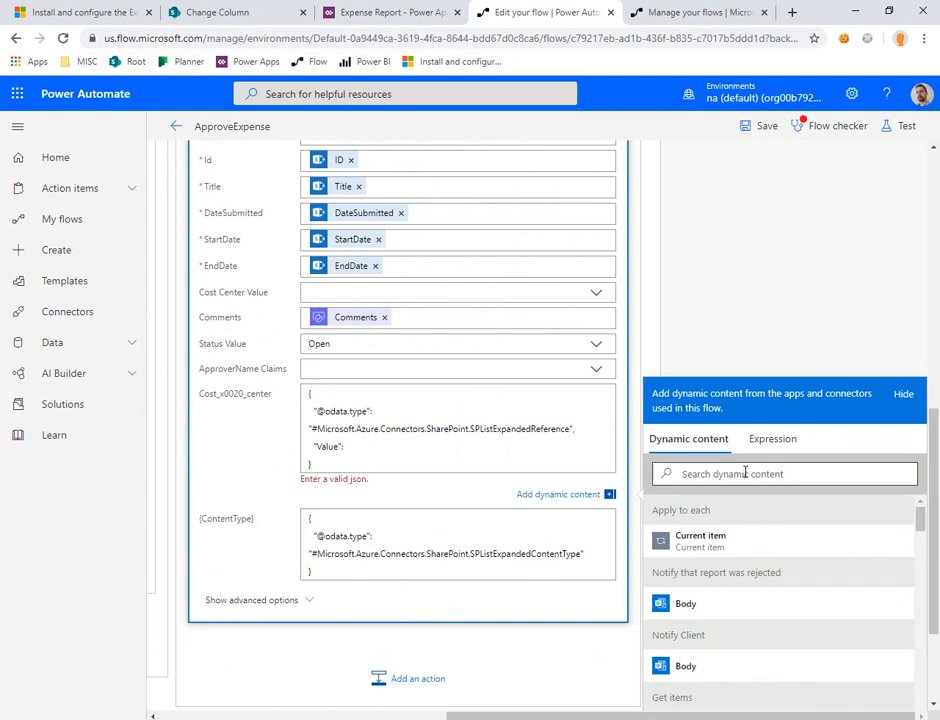
pyautogui.write('cost')
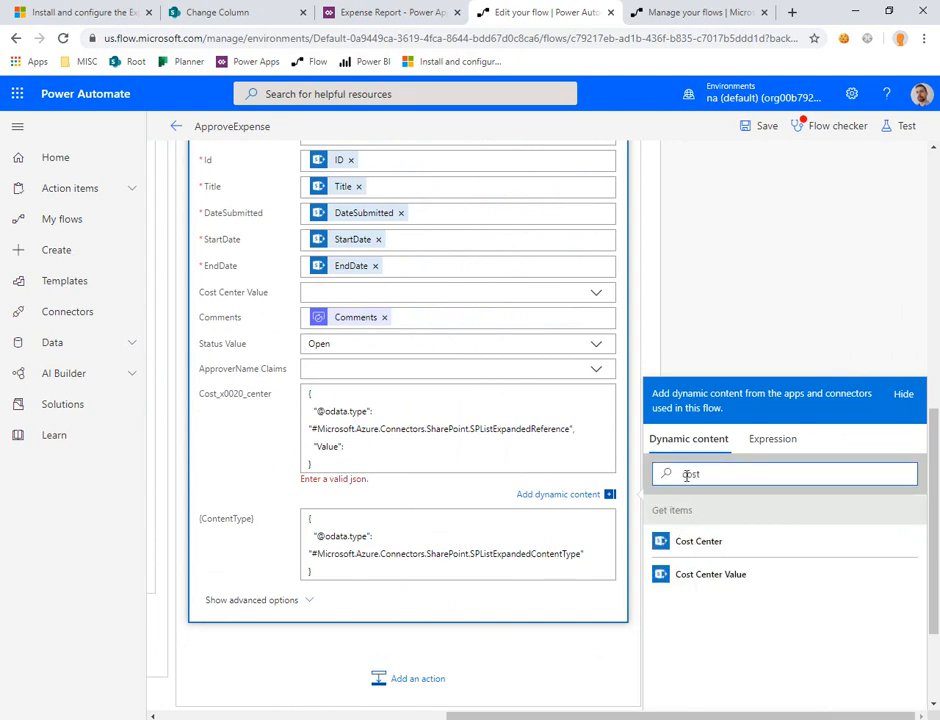
pyautogui.click(705, 541)
pyautogui.click(770, 127)
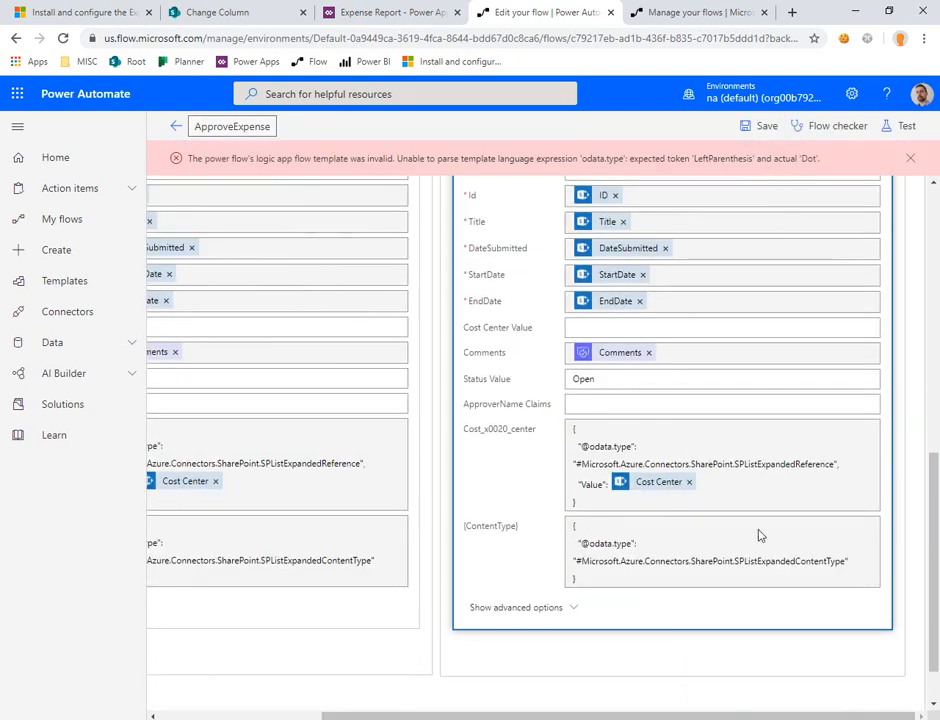
# Step: Enclose the Cost Center token in double quotation marks in both status change actions and stay in the flow editor
pyautogui.scroll(3, 533, 308)
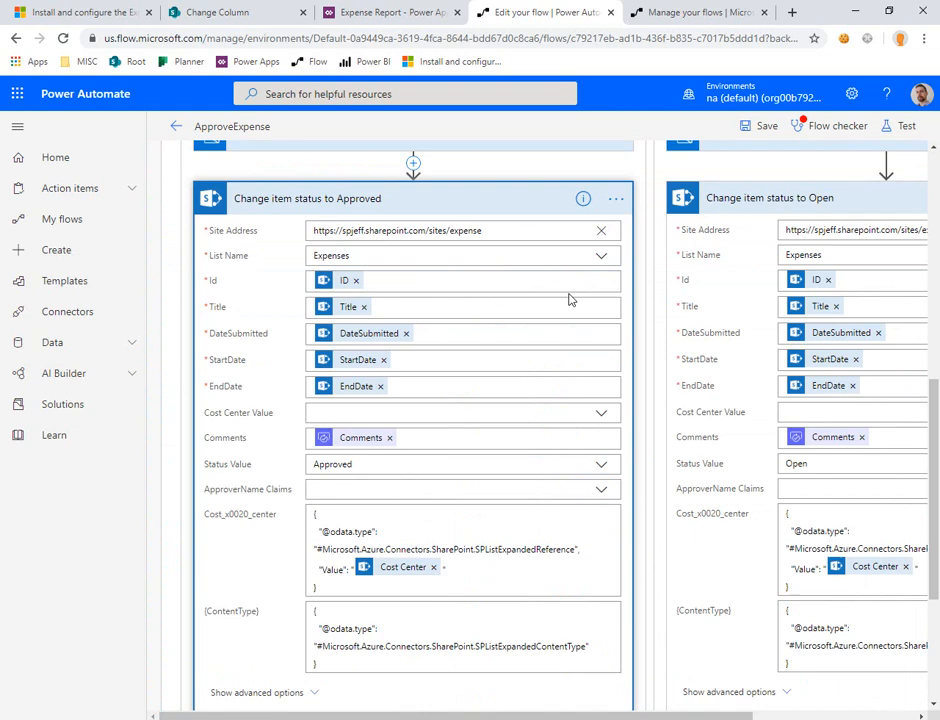
pyautogui.scroll(10, 569, 299)
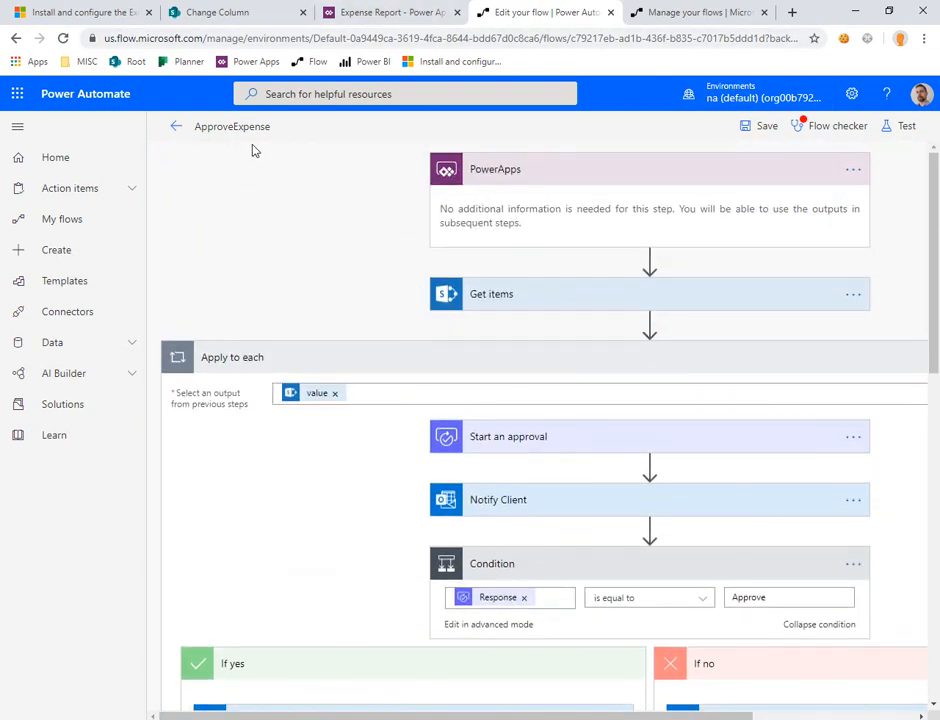
pyautogui.click(176, 126)
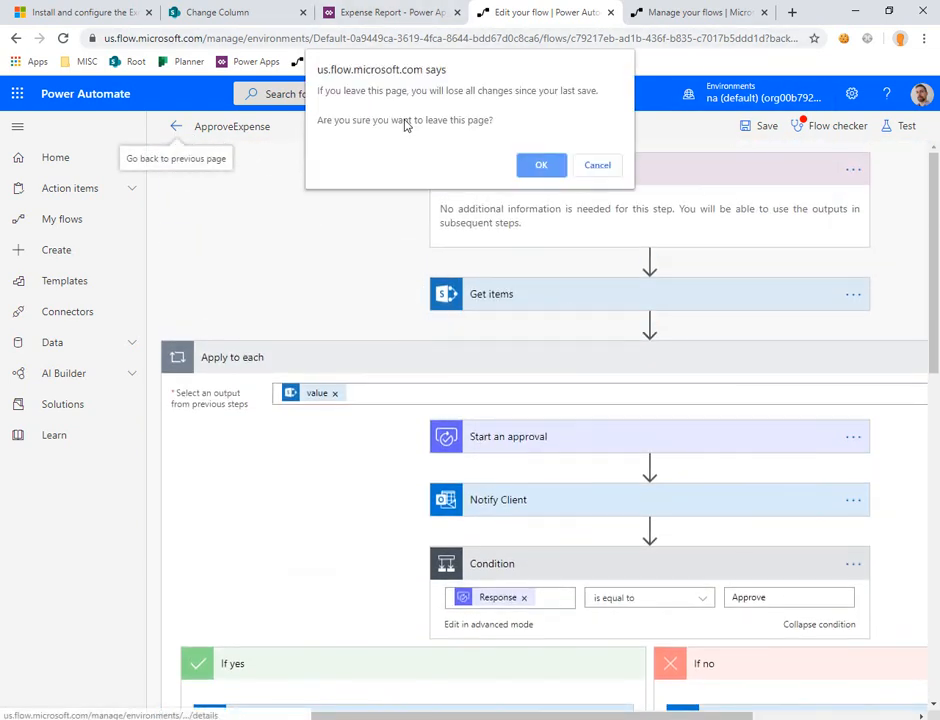
pyautogui.click(590, 165)
# Step: Review the open, approved and pending reports in the Expense Report app, and start a new report with its cost center choices expanded
pyautogui.click(425, 14)
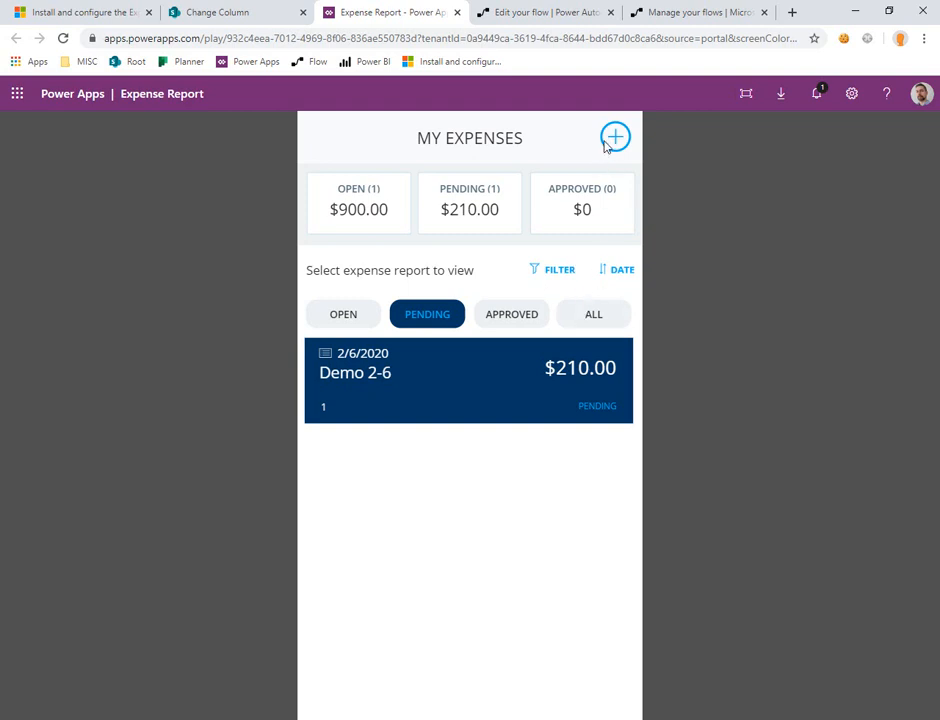
pyautogui.click(354, 318)
pyautogui.click(500, 320)
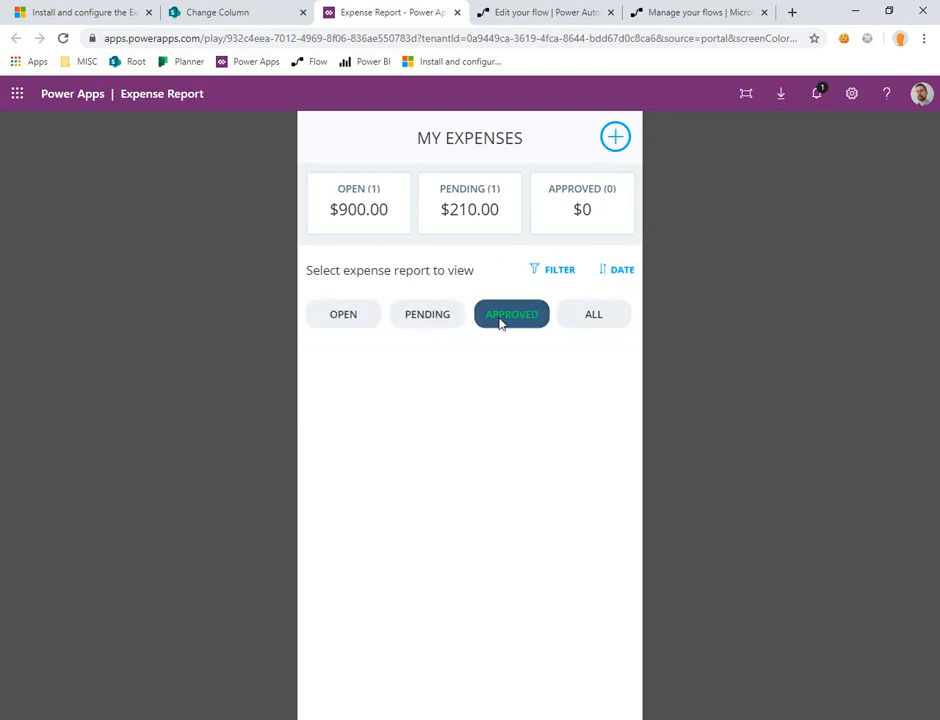
pyautogui.click(440, 314)
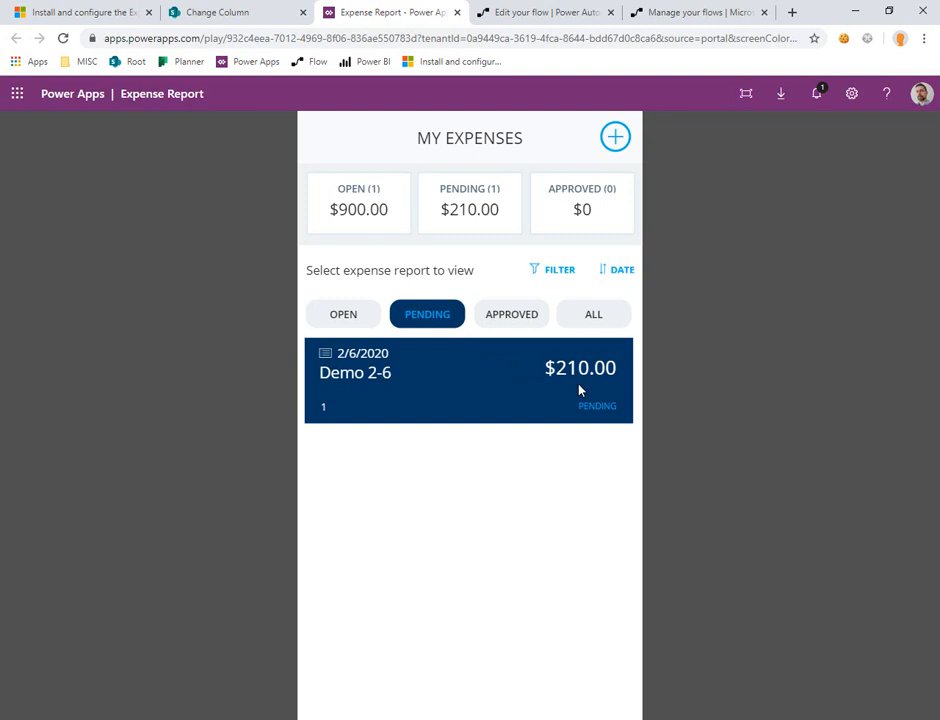
pyautogui.click(615, 147)
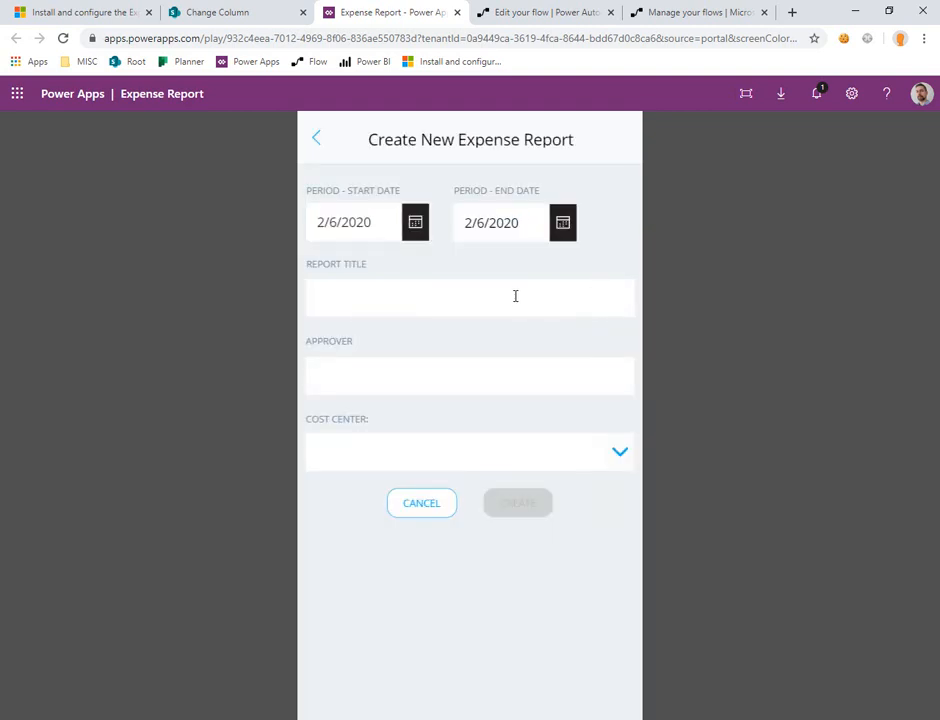
pyautogui.click(621, 455)
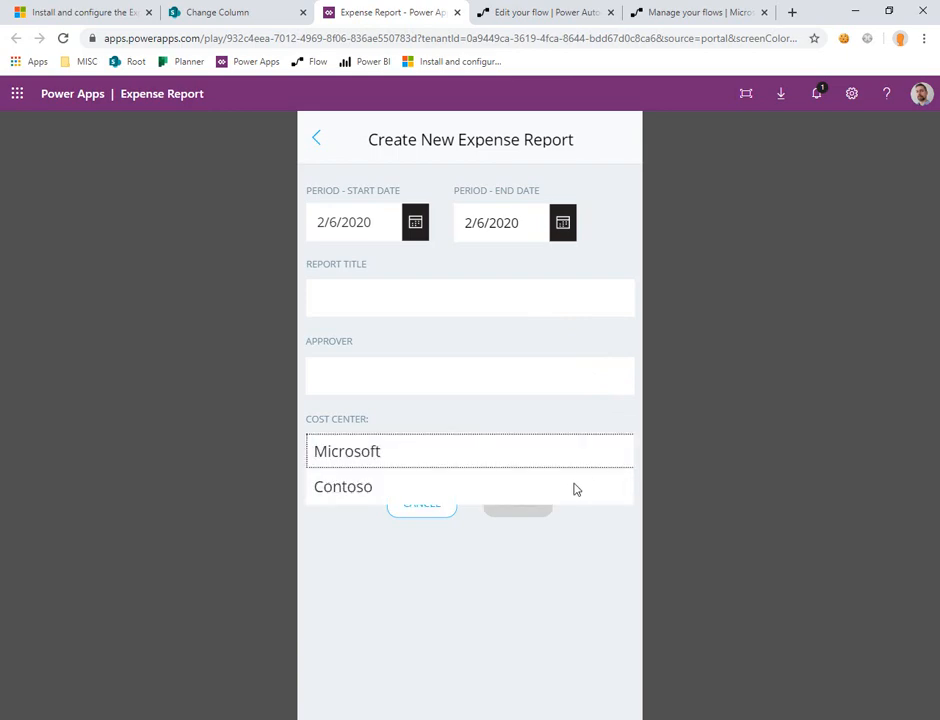
# Step: Check the flow's Cost Center values, the received approvals and the Demo 2-6 approval e-mail, and return to the new expense report form
pyautogui.click(548, 10)
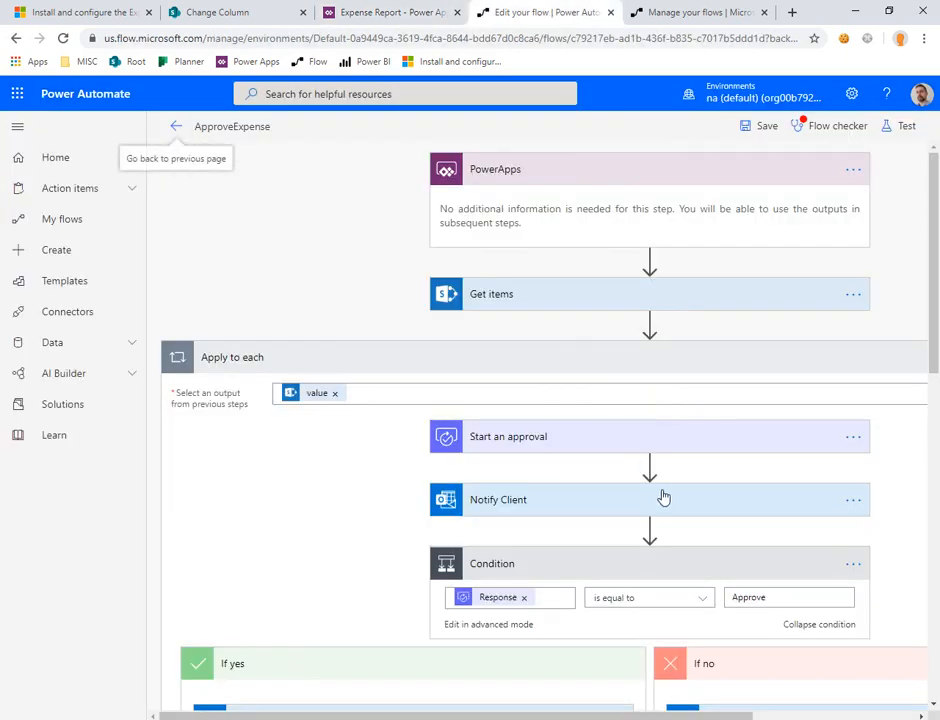
pyautogui.scroll(-8, 661, 497)
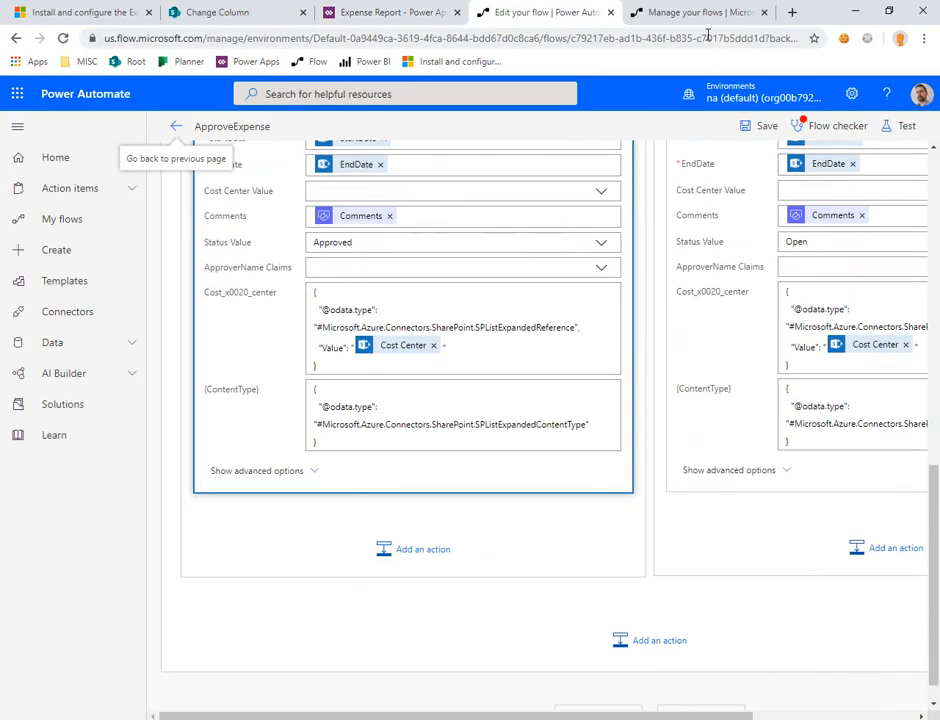
pyautogui.click(700, 12)
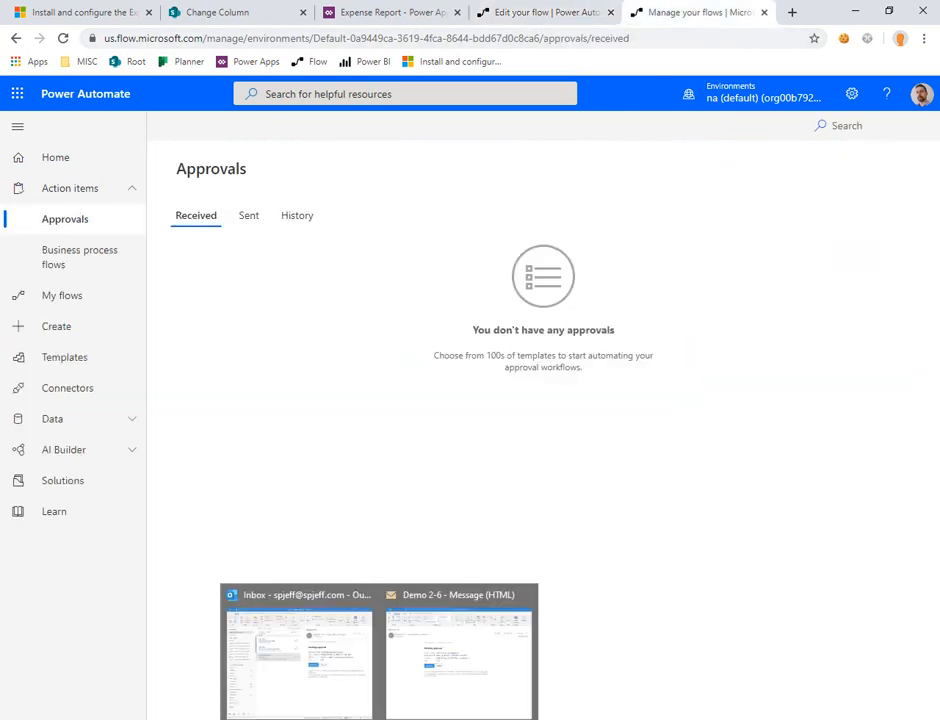
pyautogui.click(424, 682)
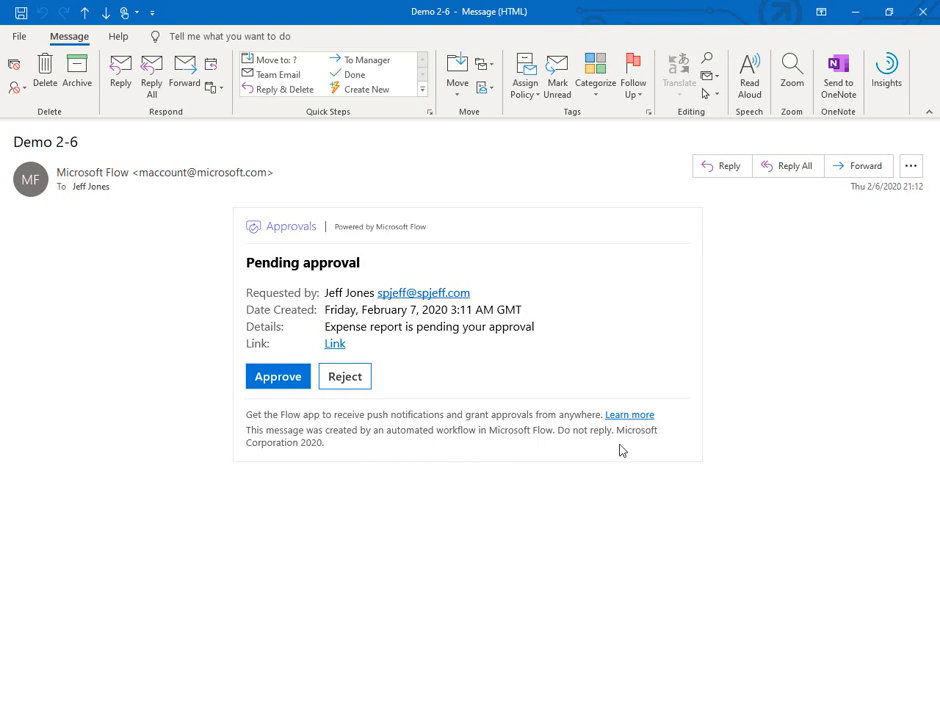
pyautogui.hotkey('alt', 'Tab')
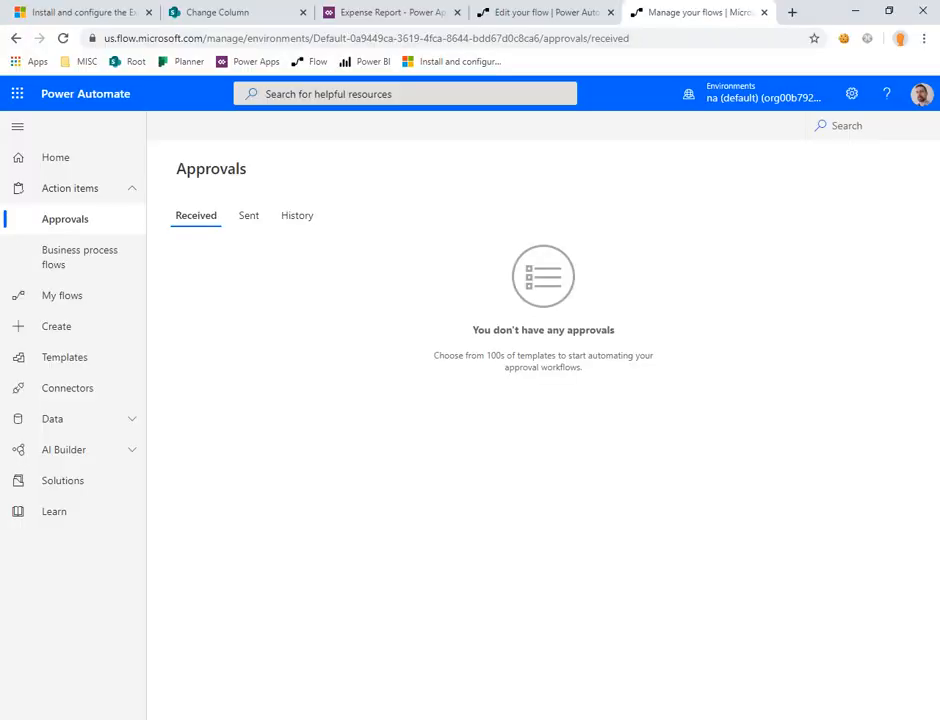
pyautogui.click(532, 14)
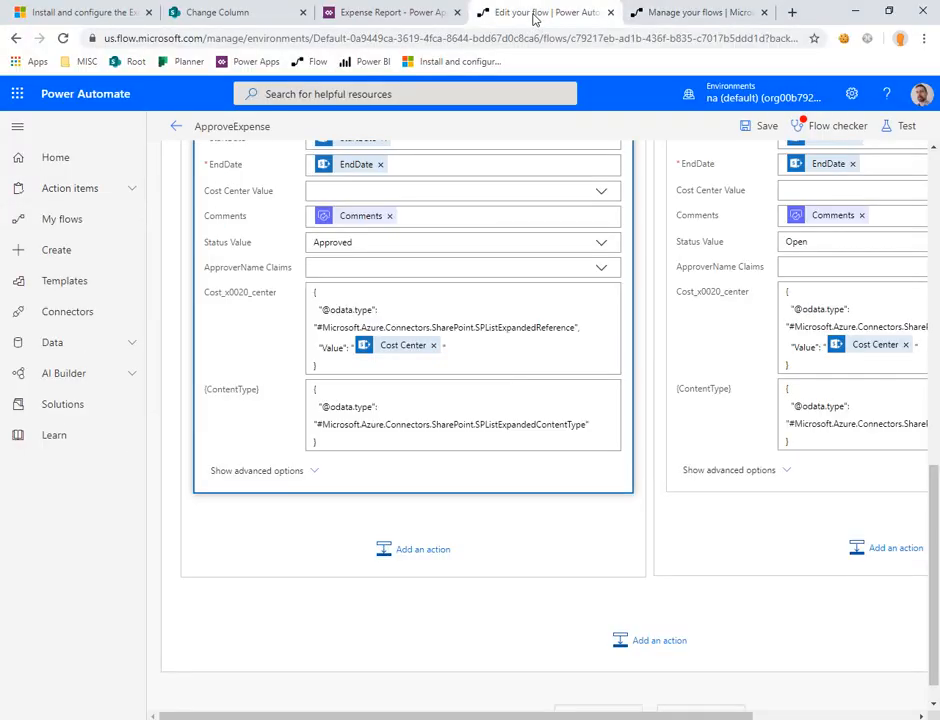
pyautogui.click(405, 12)
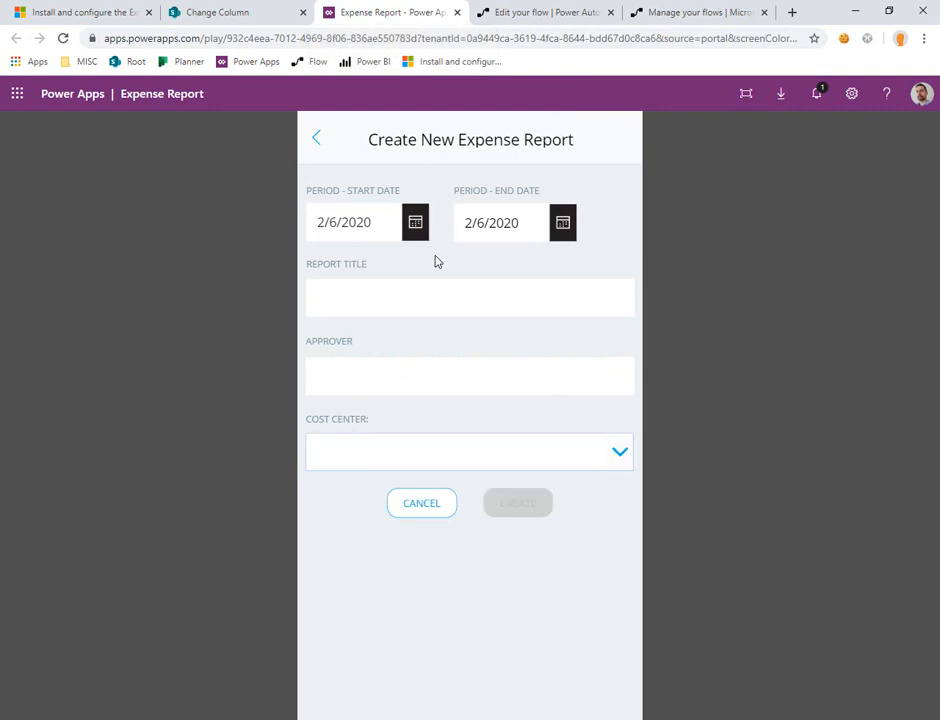